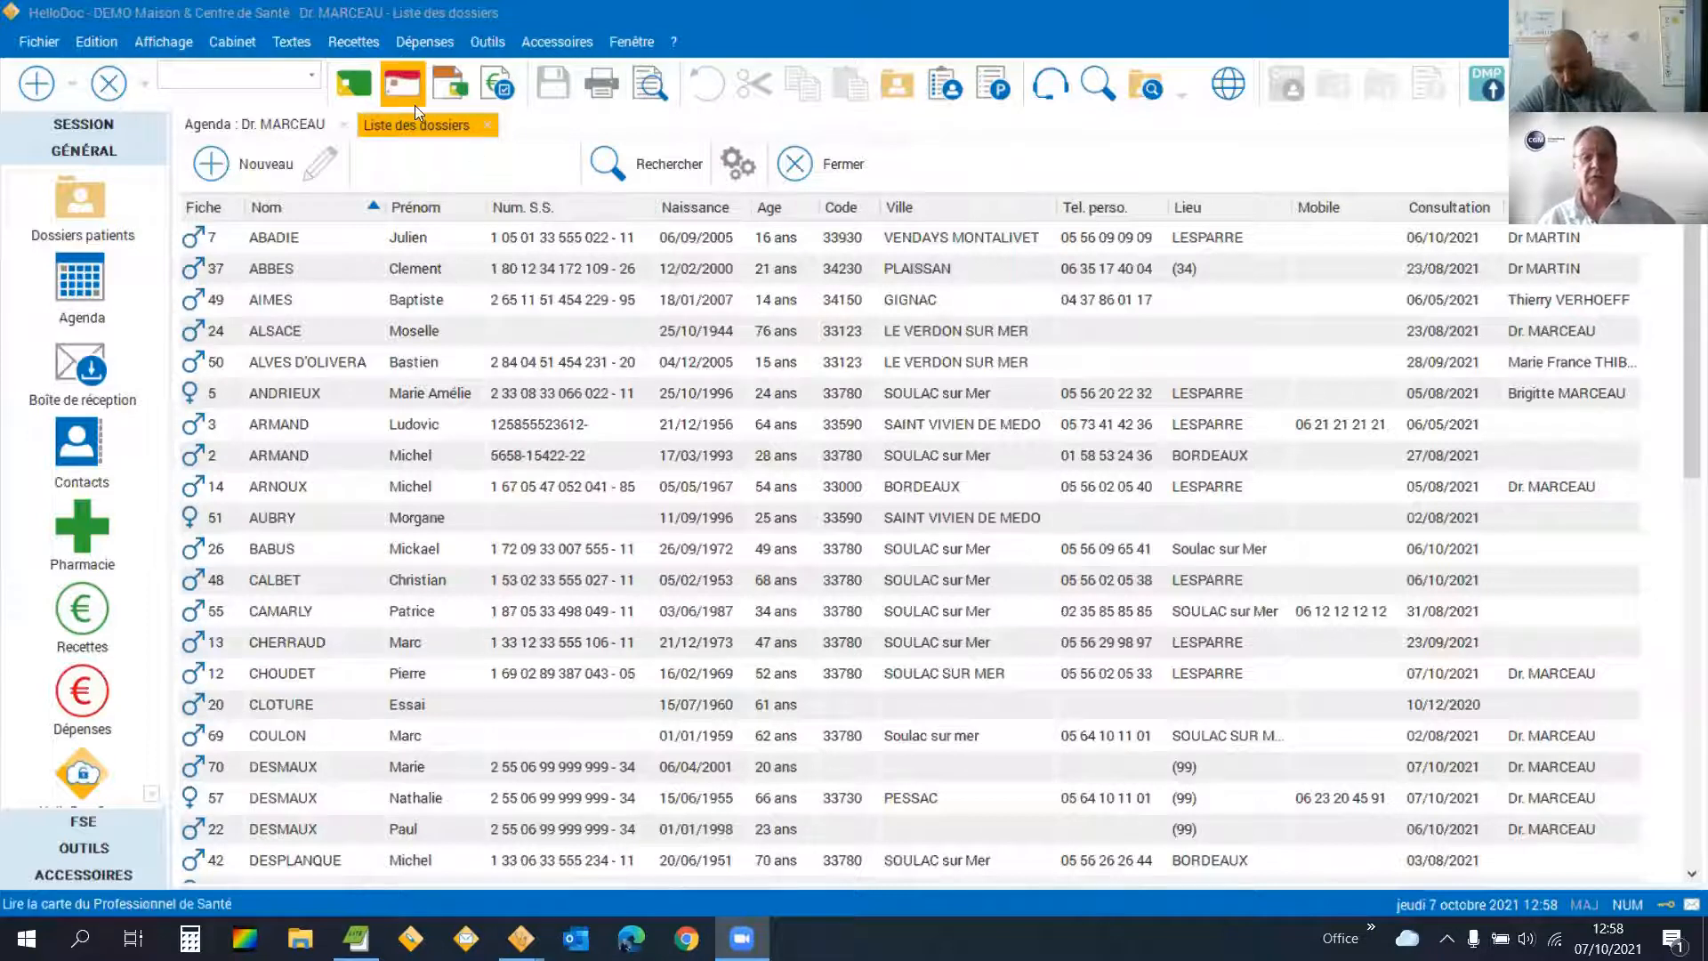
Read the patient's Vitale card, open the record of the insured beneficiary, and dismiss the outstanding-balance notice.
click(365, 86)
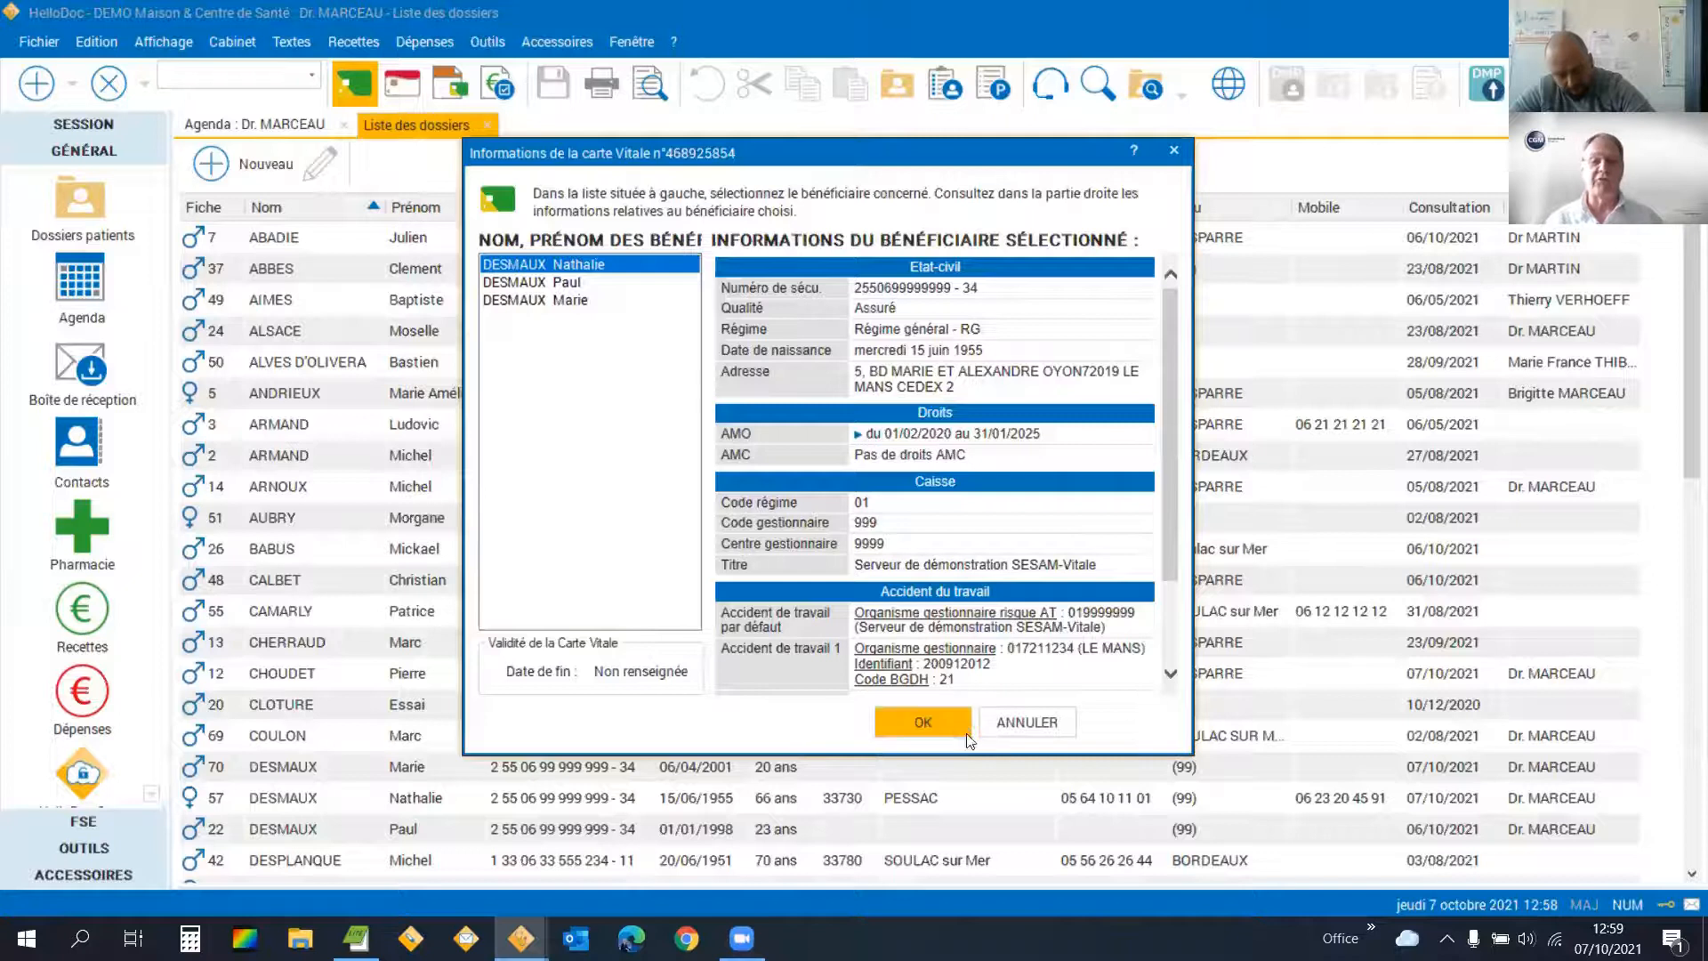
click(926, 721)
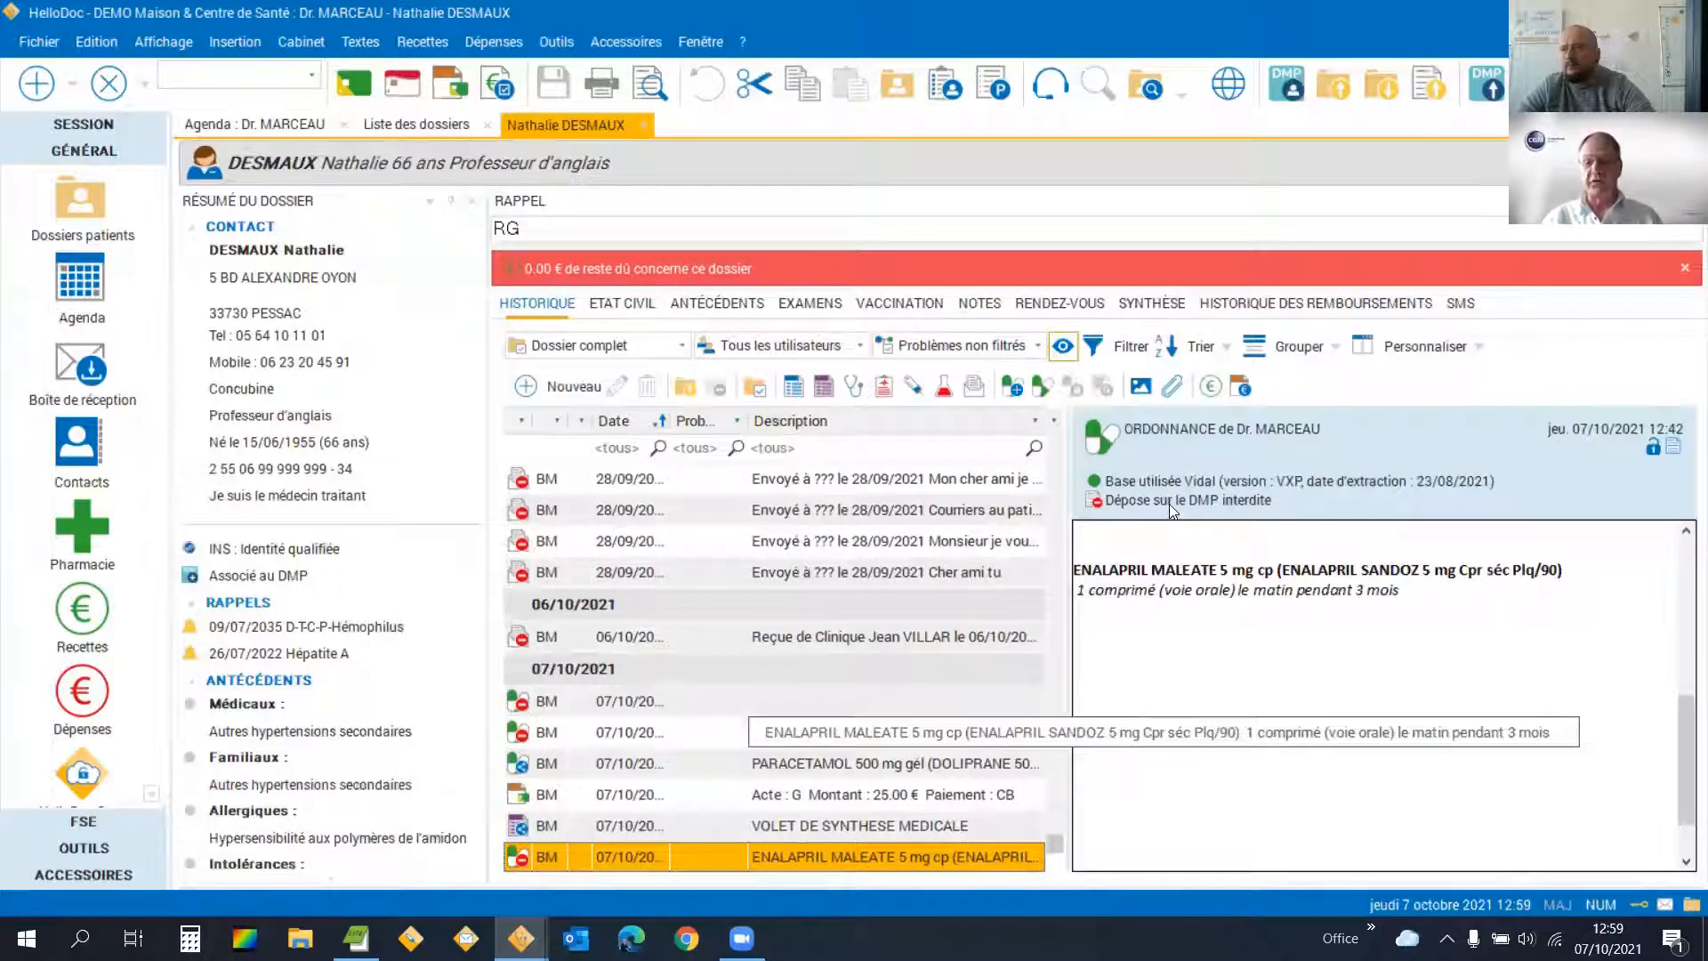
click(1684, 268)
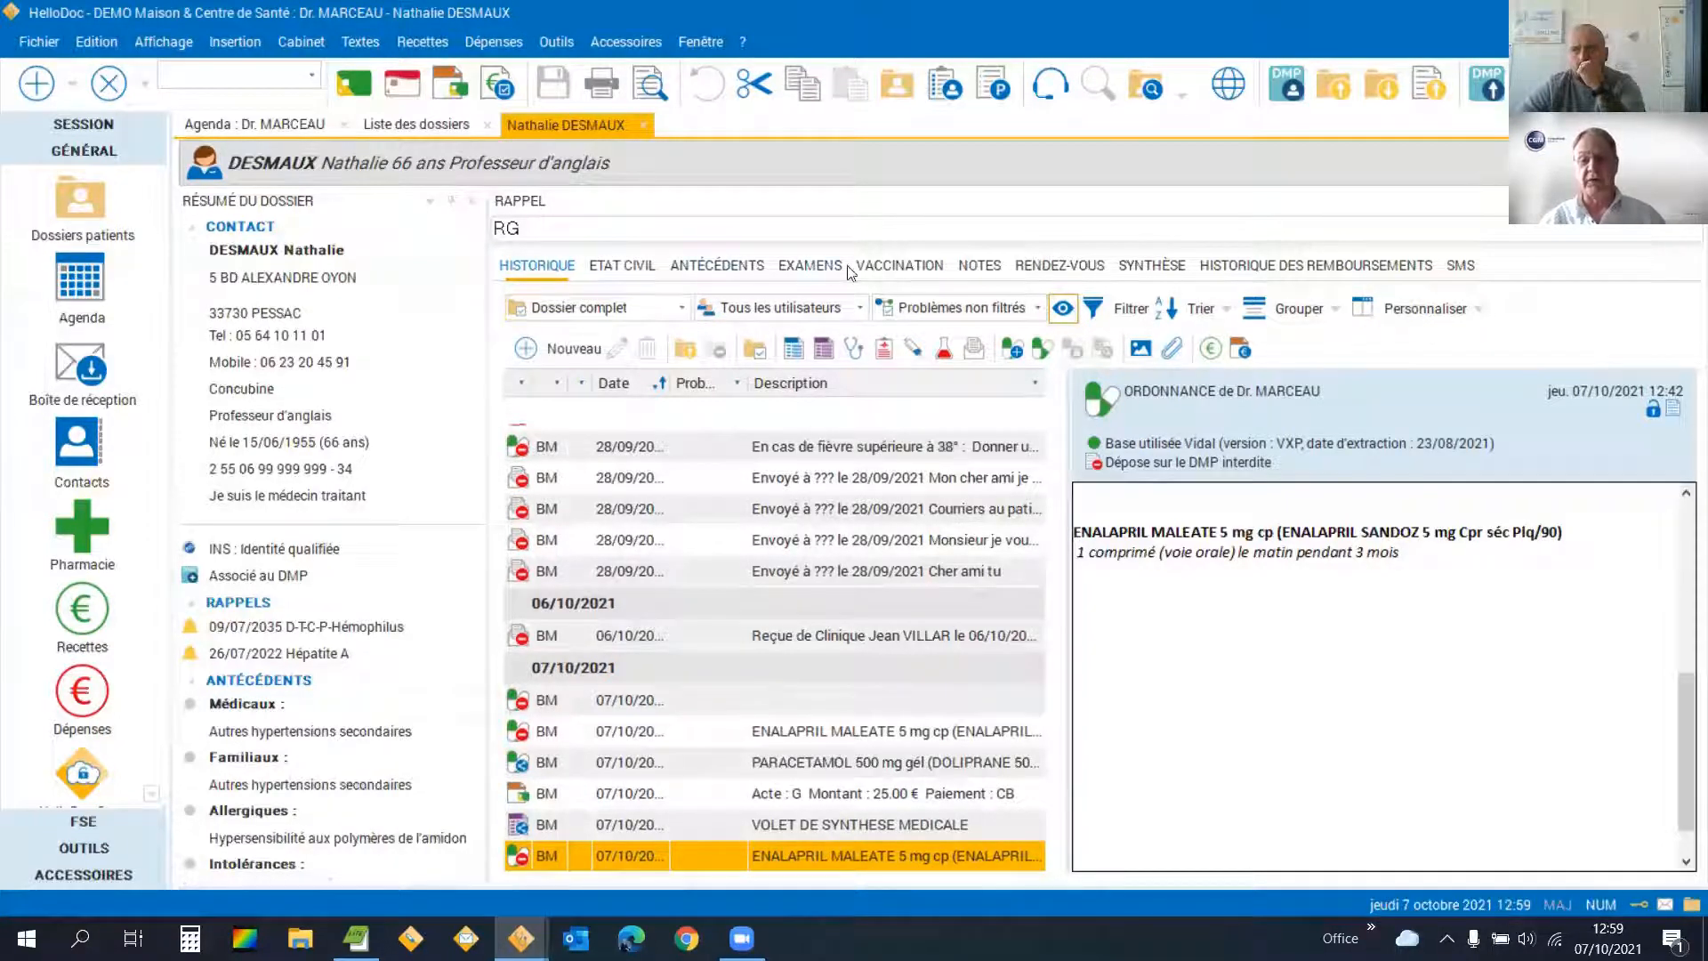
Generate a medical summary document in the patient record with the preview before sharing enabled.
click(1161, 265)
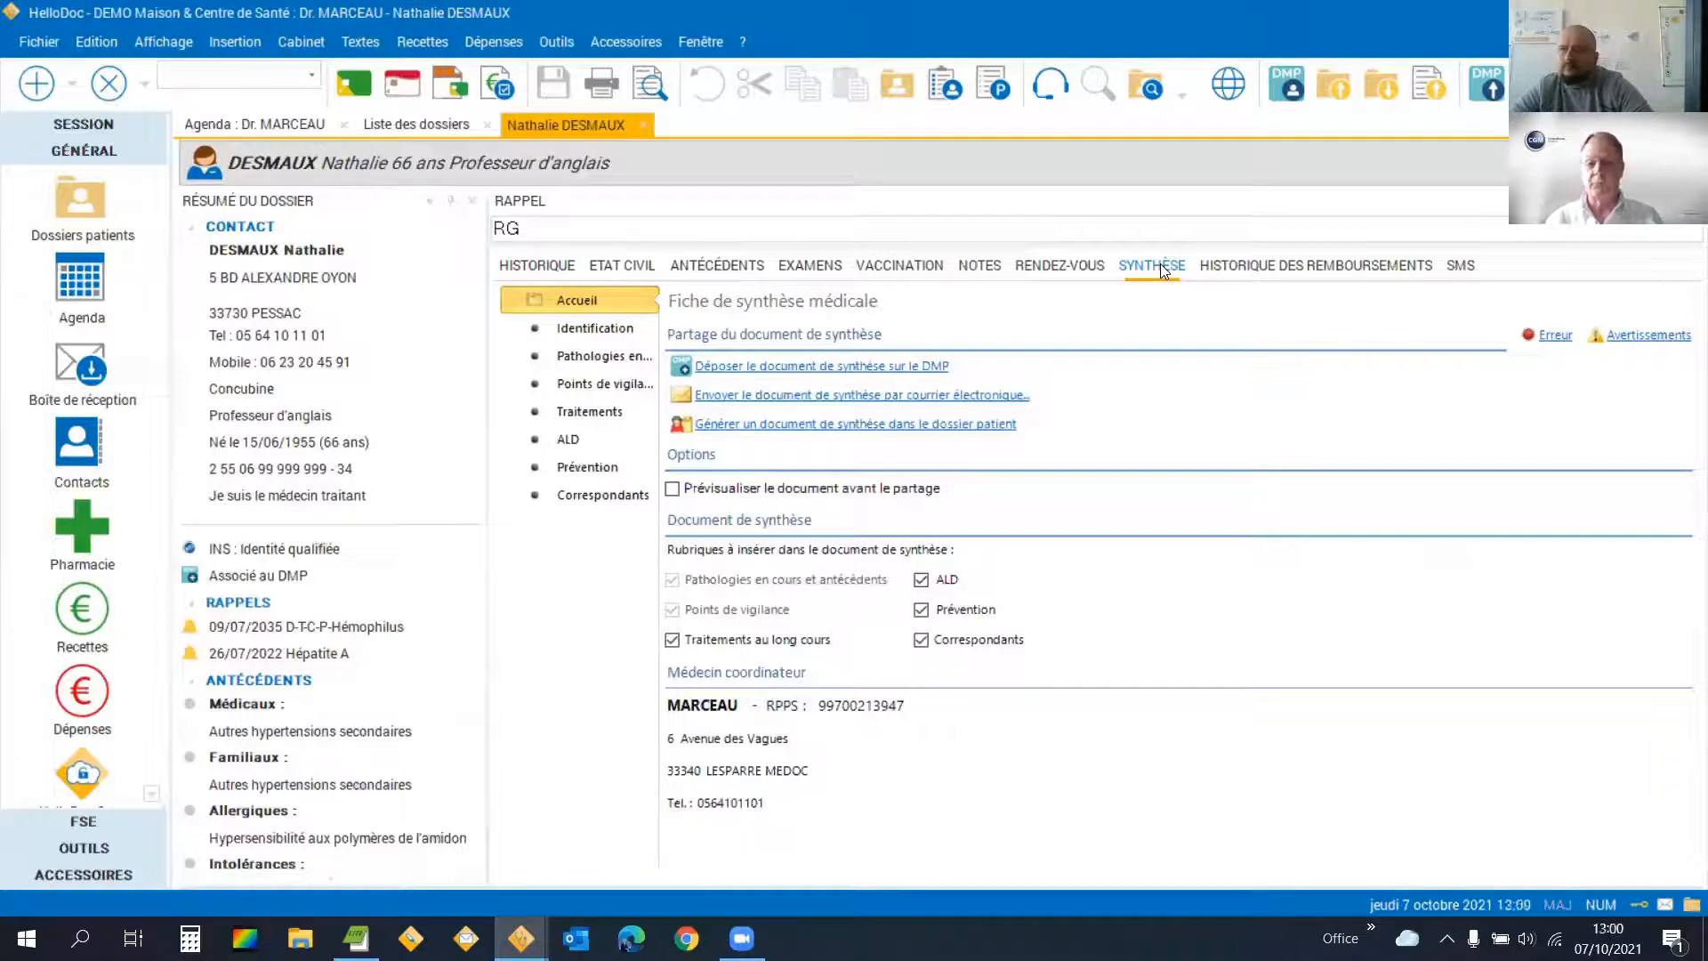
click(673, 489)
click(776, 425)
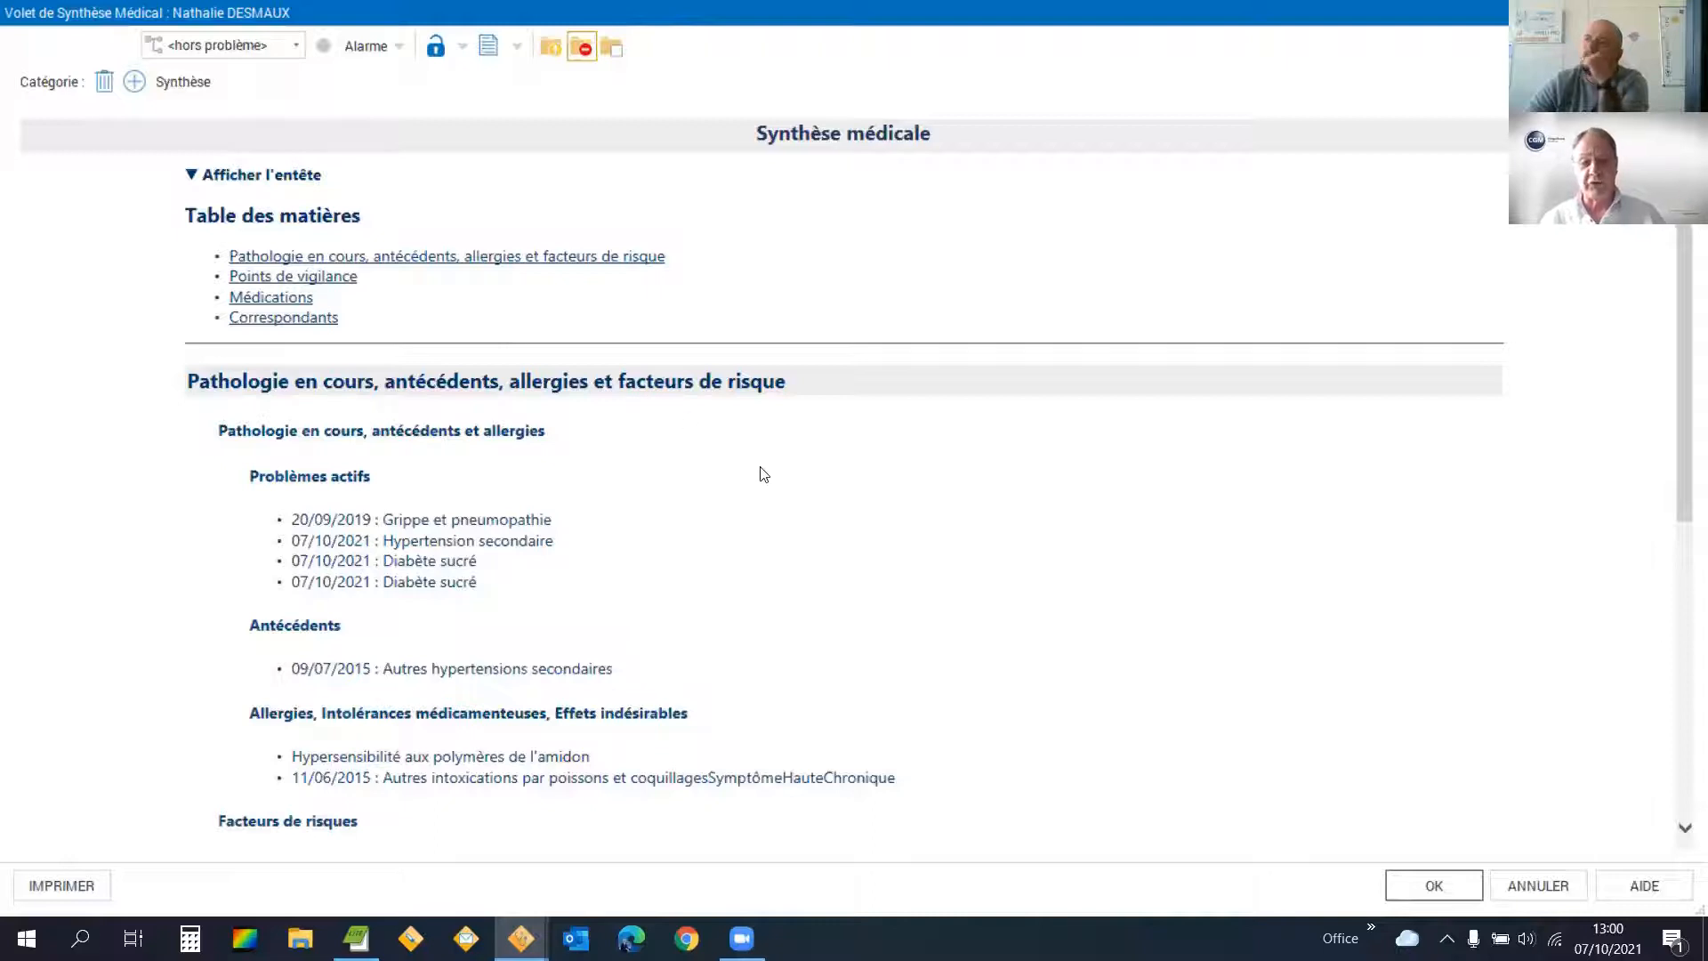
Review the previewed medical summary, from active problems and history through risk factors, medications and correspondents.
scroll(890, 480, down, 3)
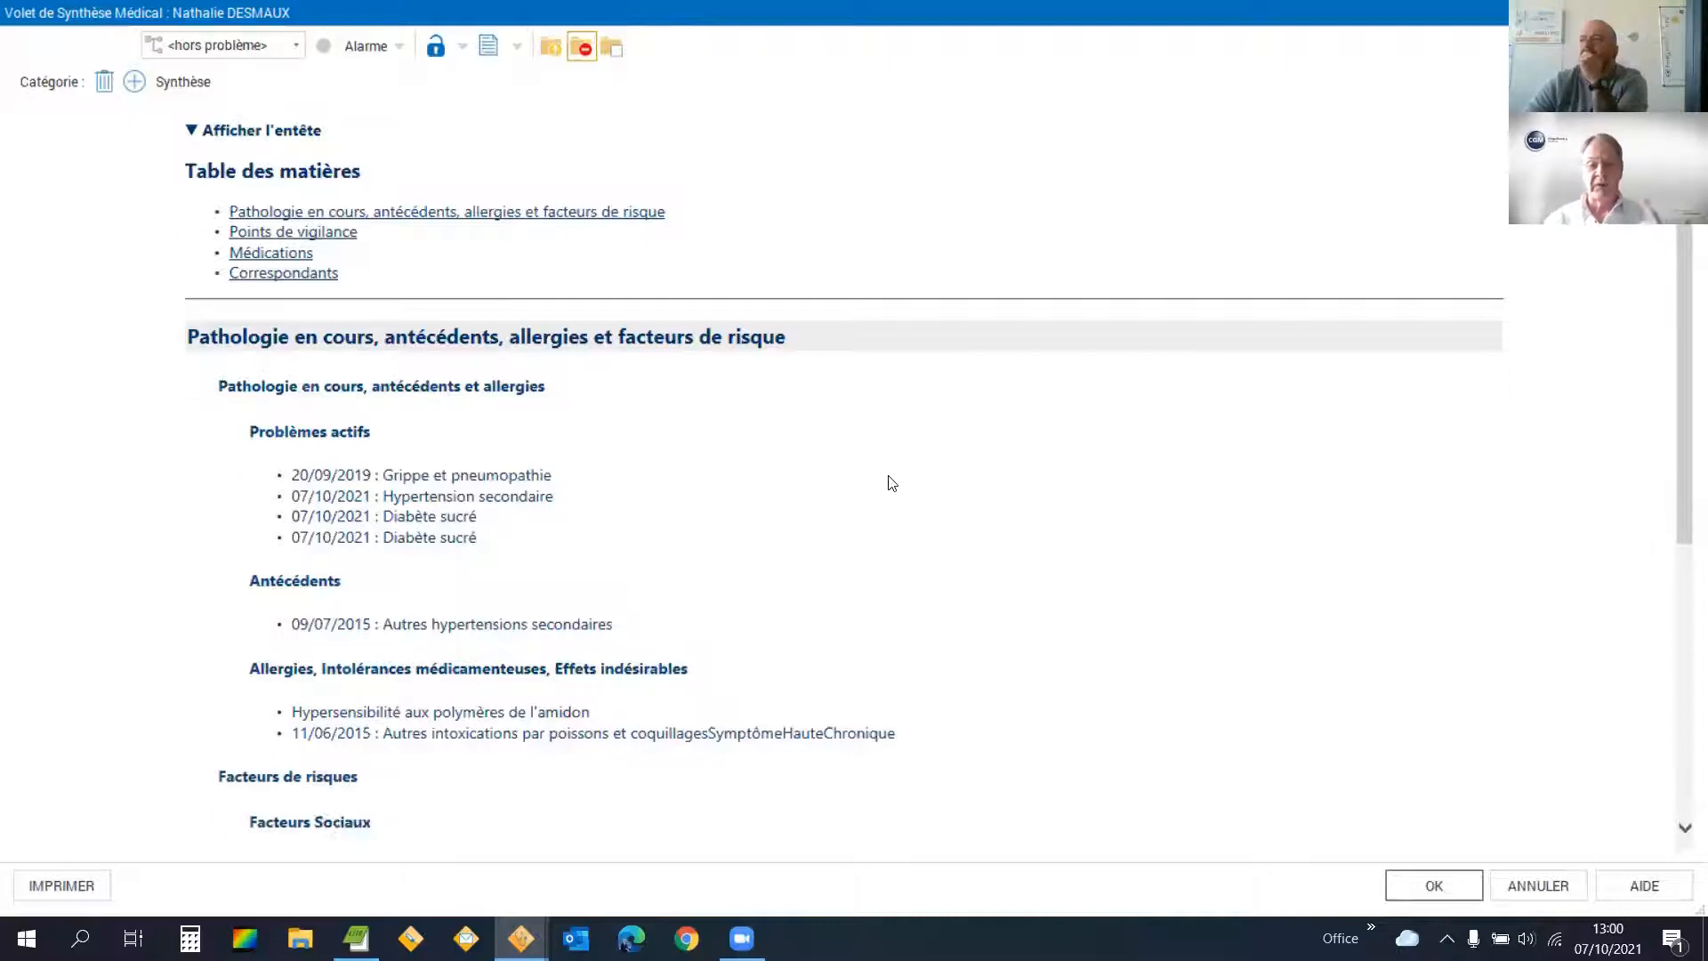
scroll(893, 483, up, 3)
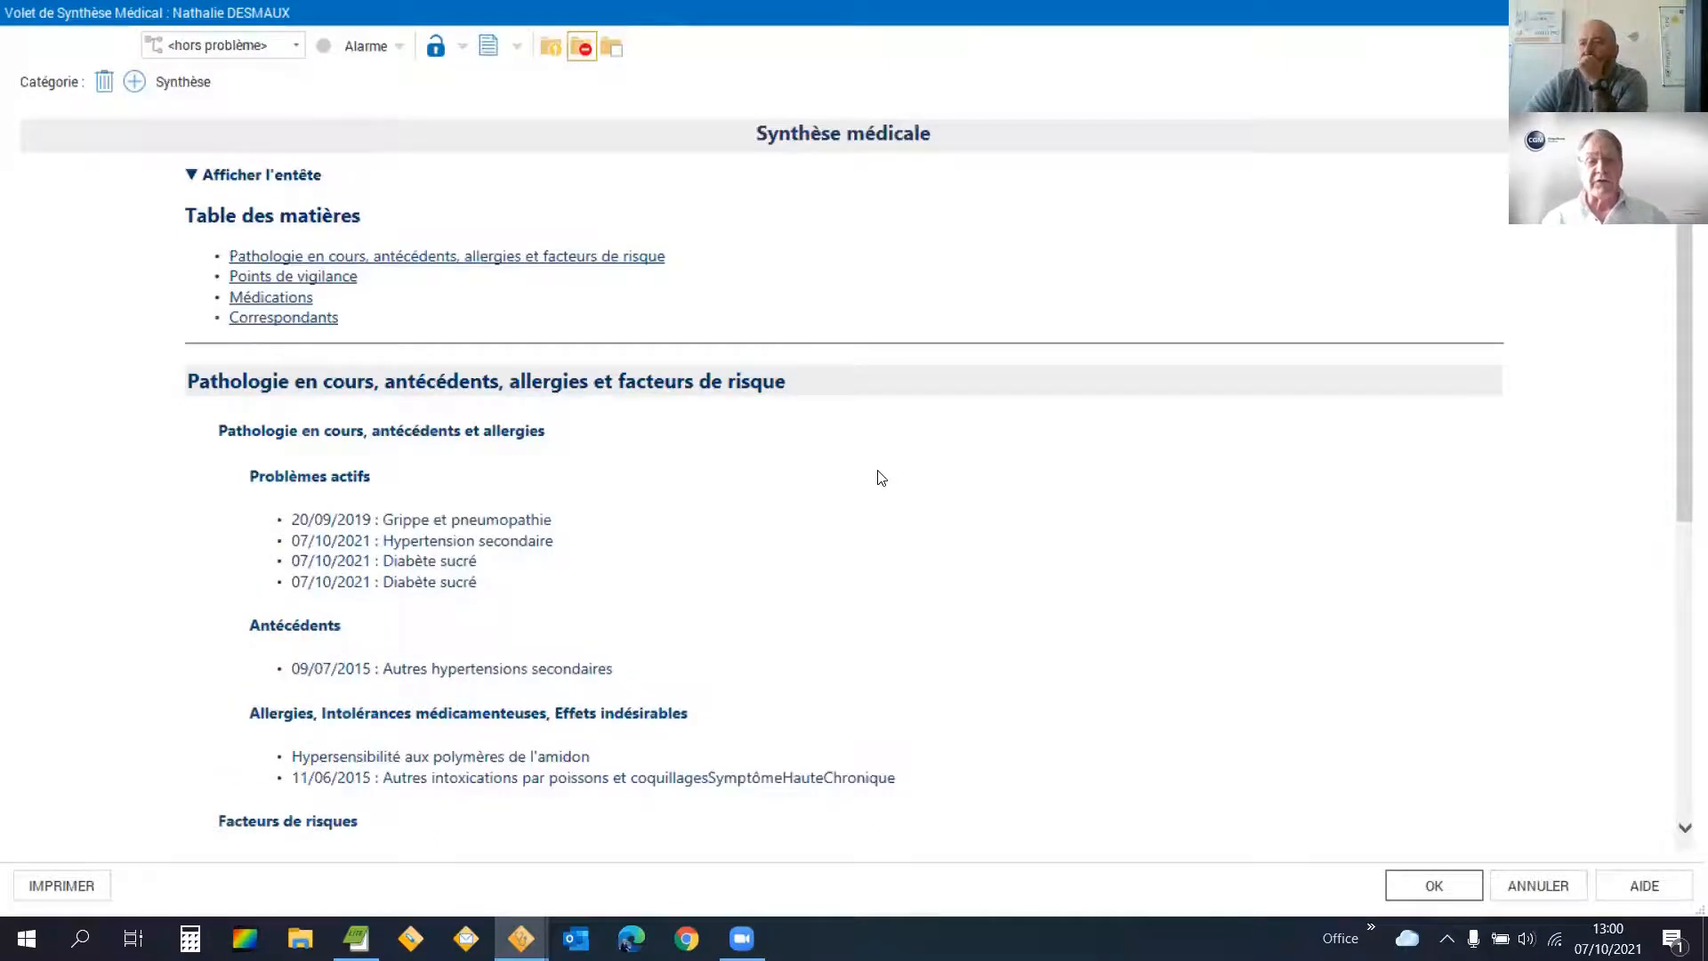
scroll(881, 477, down, 3)
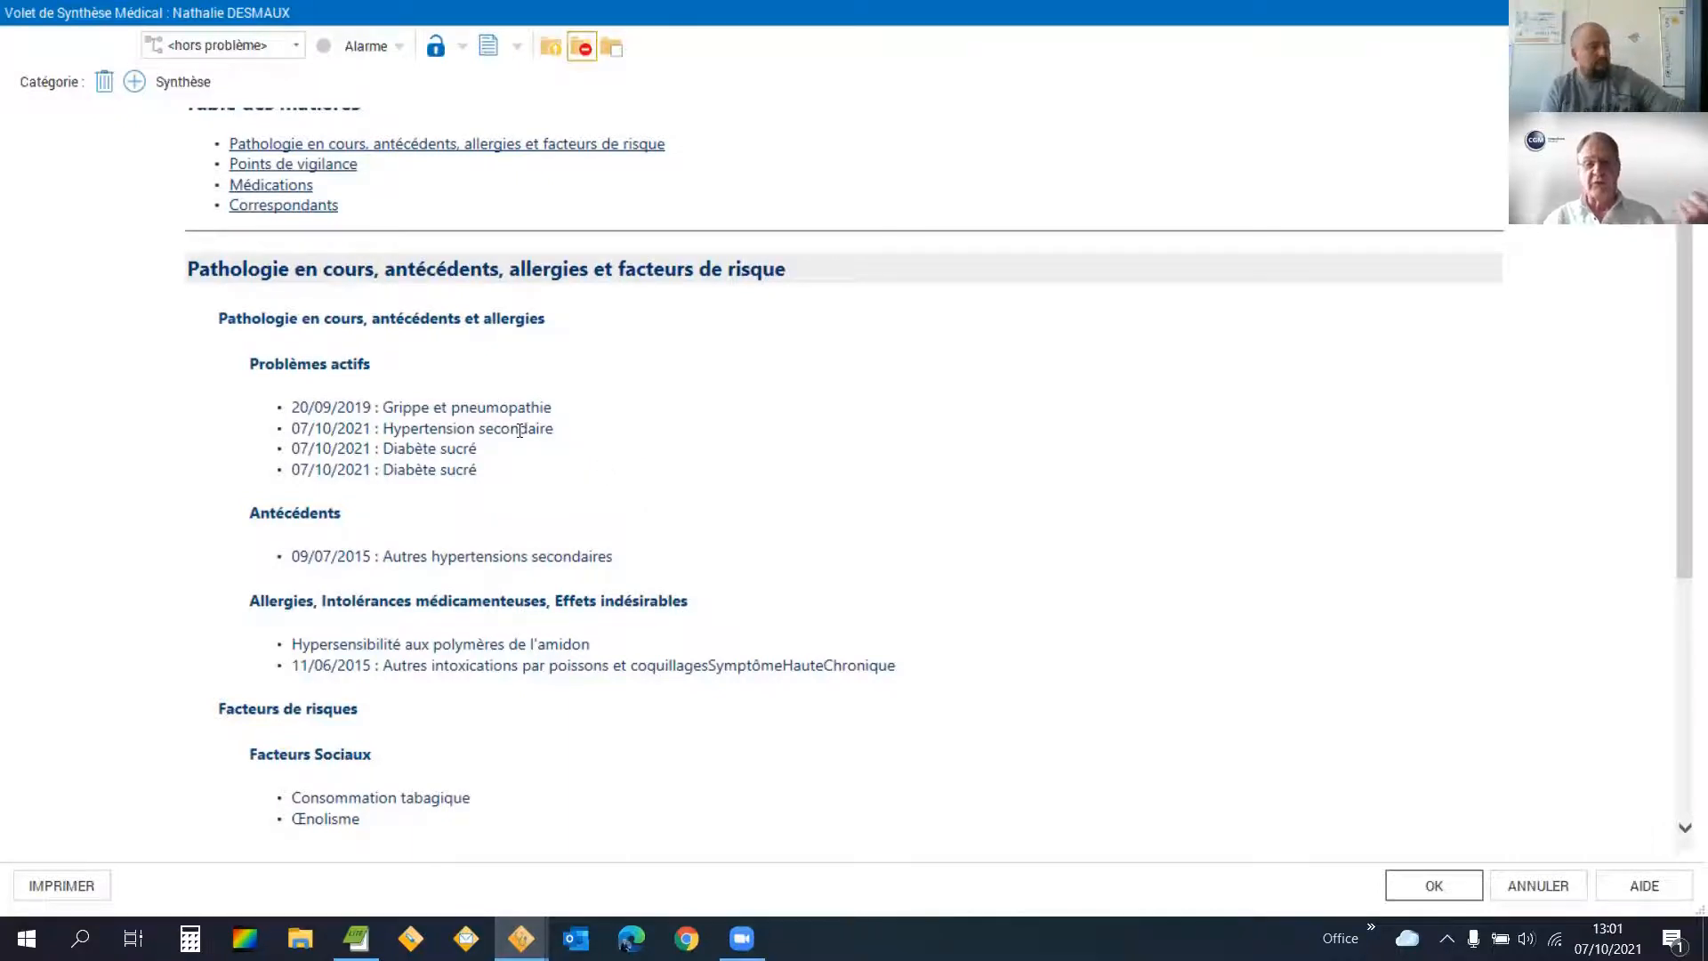
scroll(520, 401, down, 1)
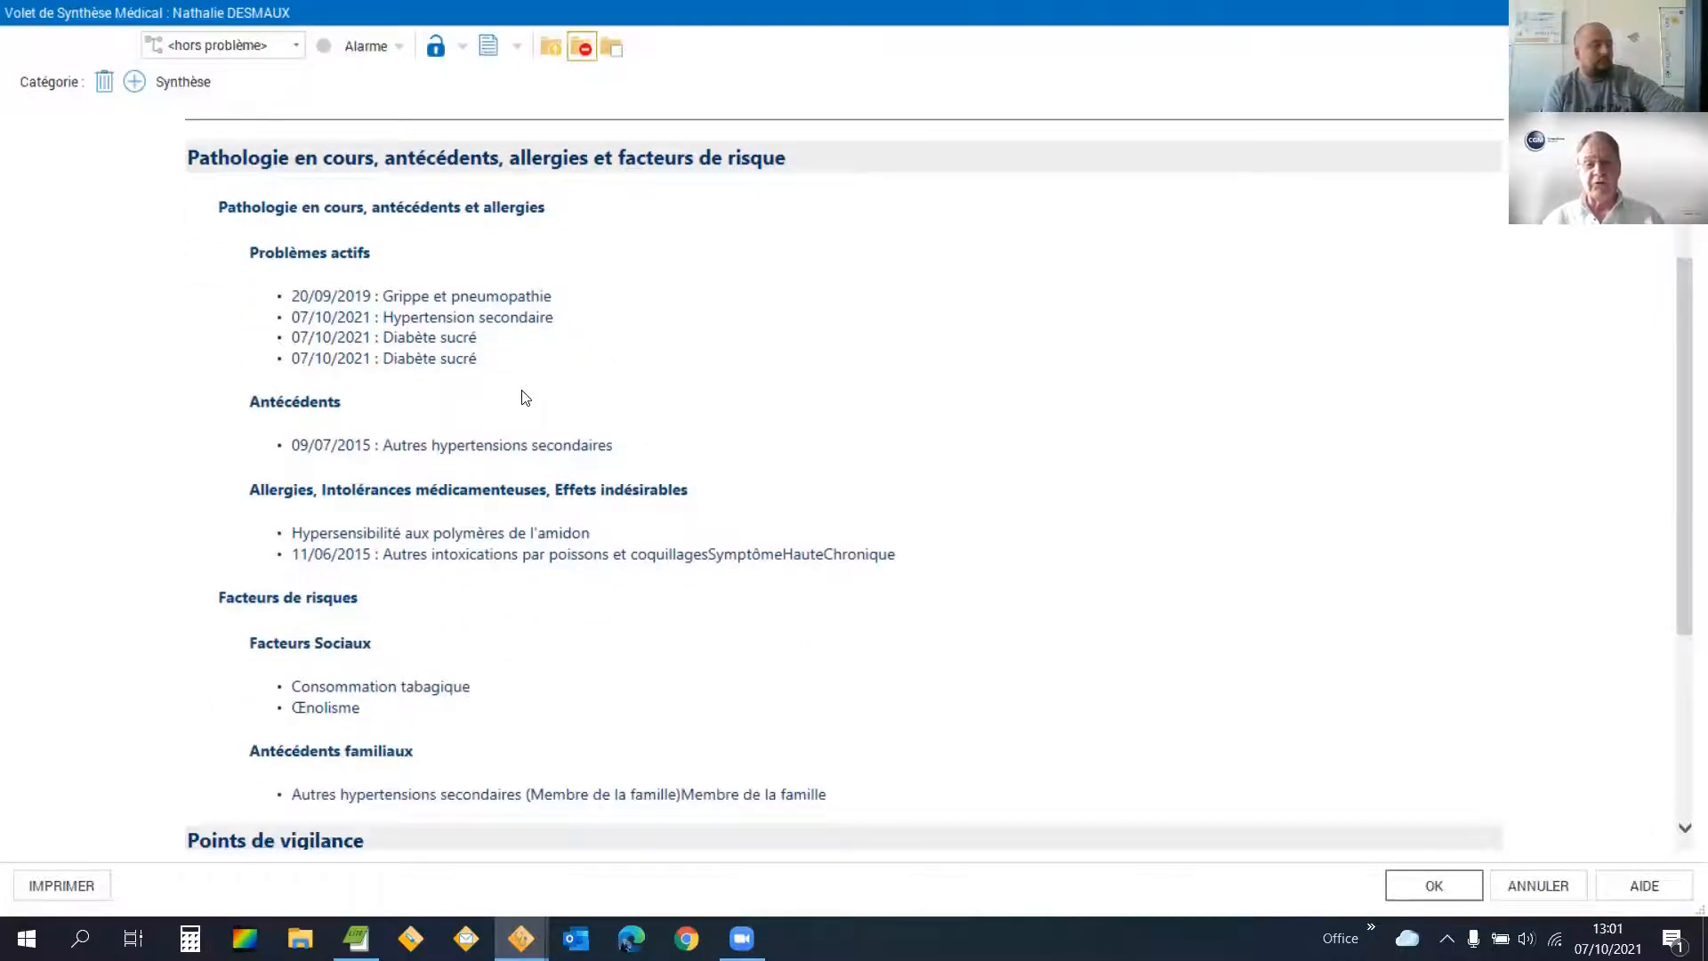
scroll(525, 398, down, 1)
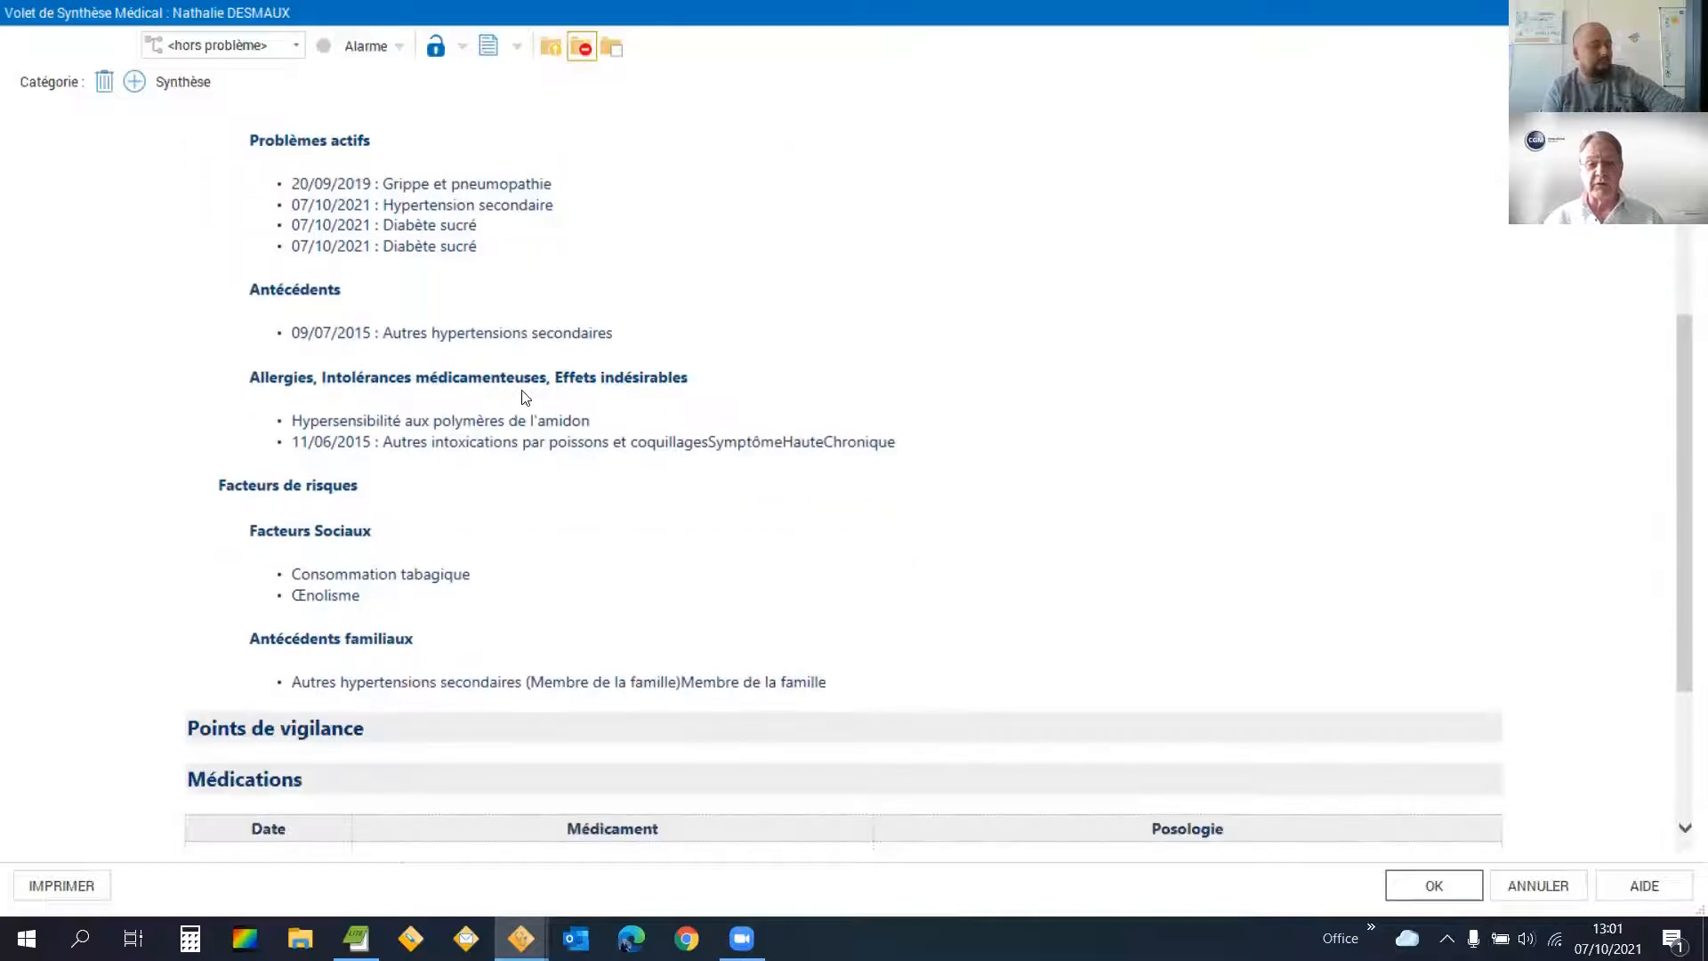
scroll(525, 397, down, 1)
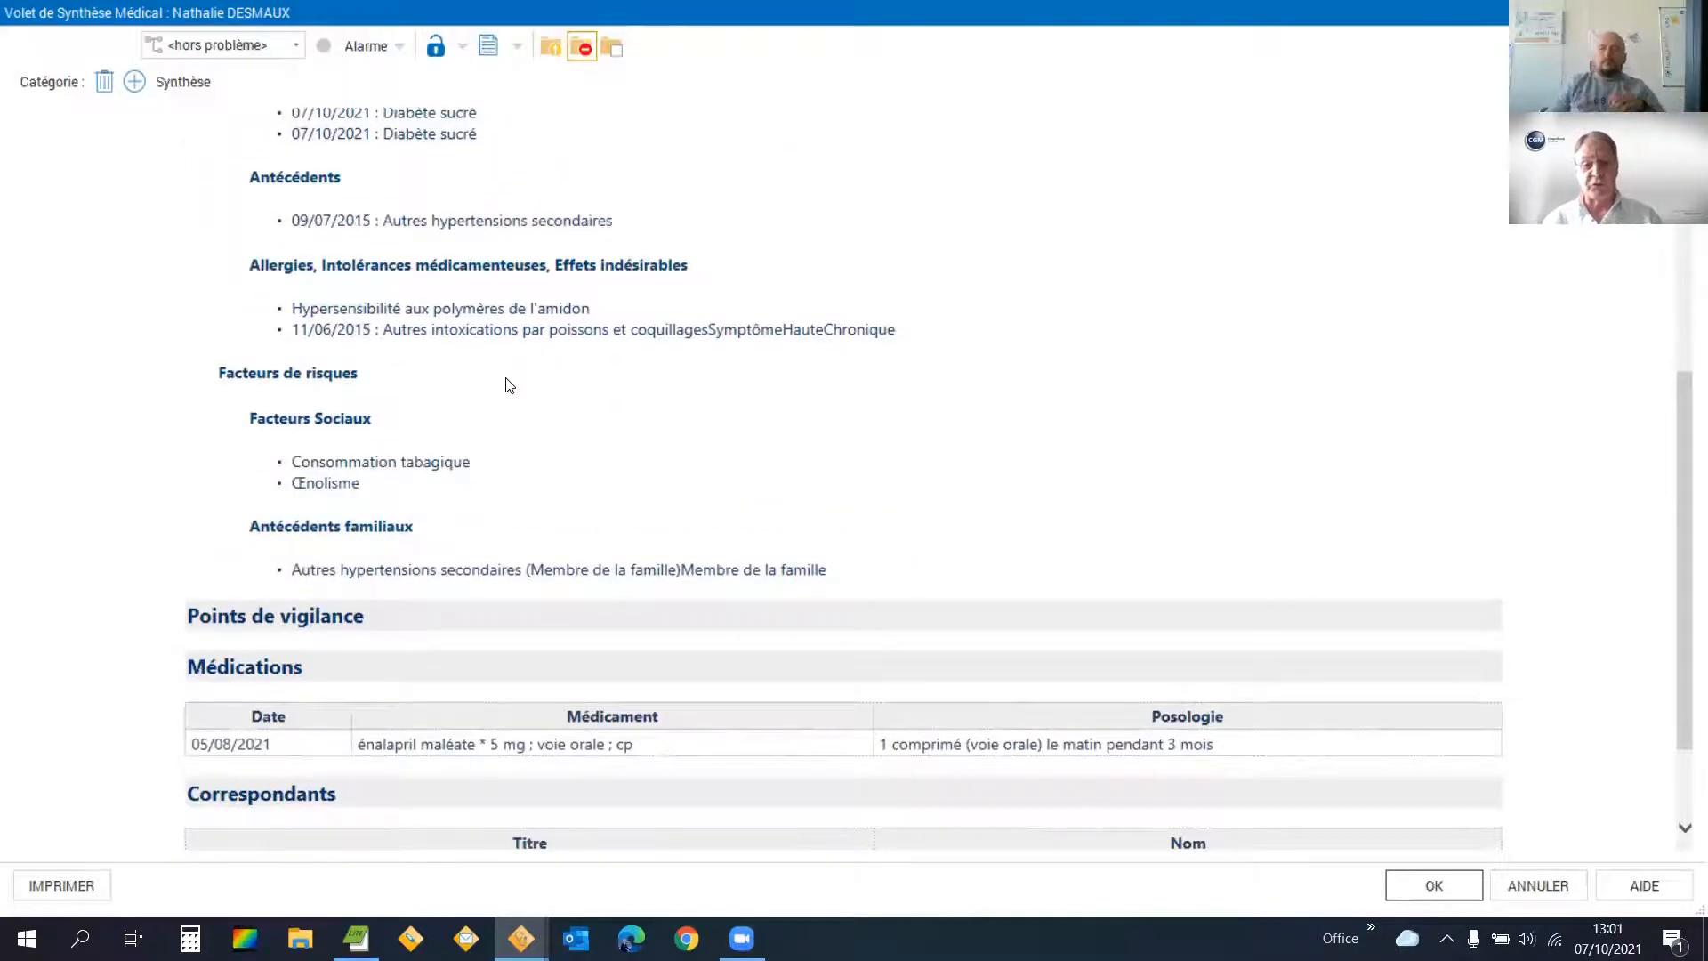
scroll(509, 385, down, 1)
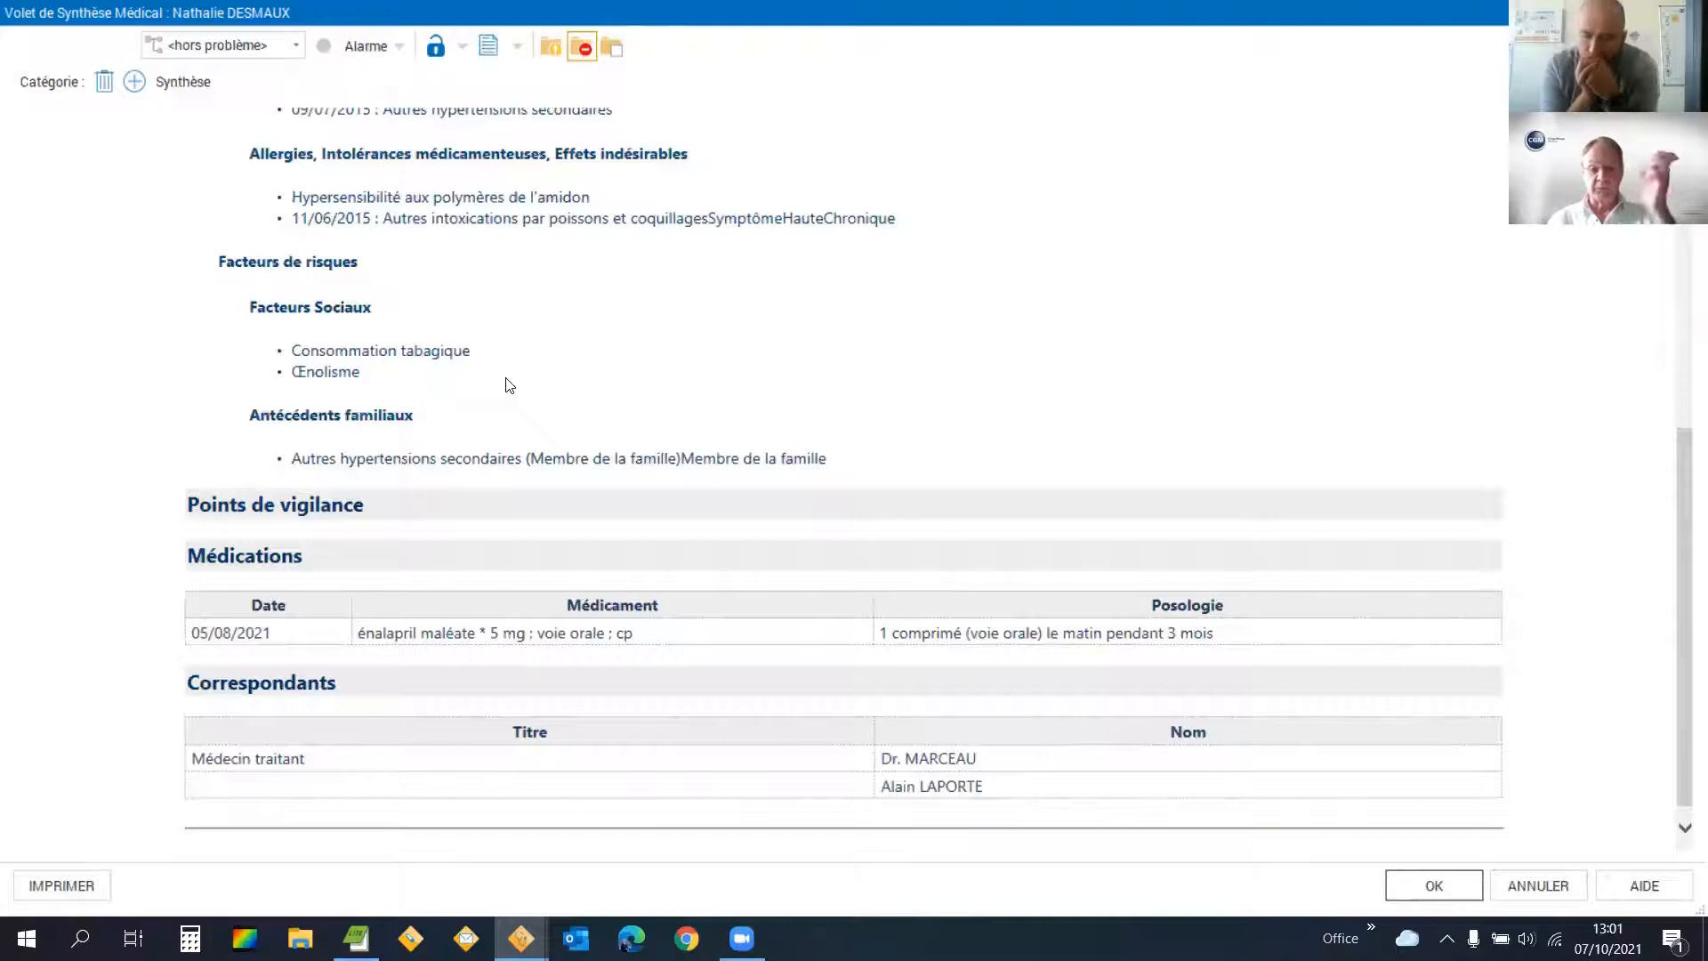
scroll(504, 382, down, 1)
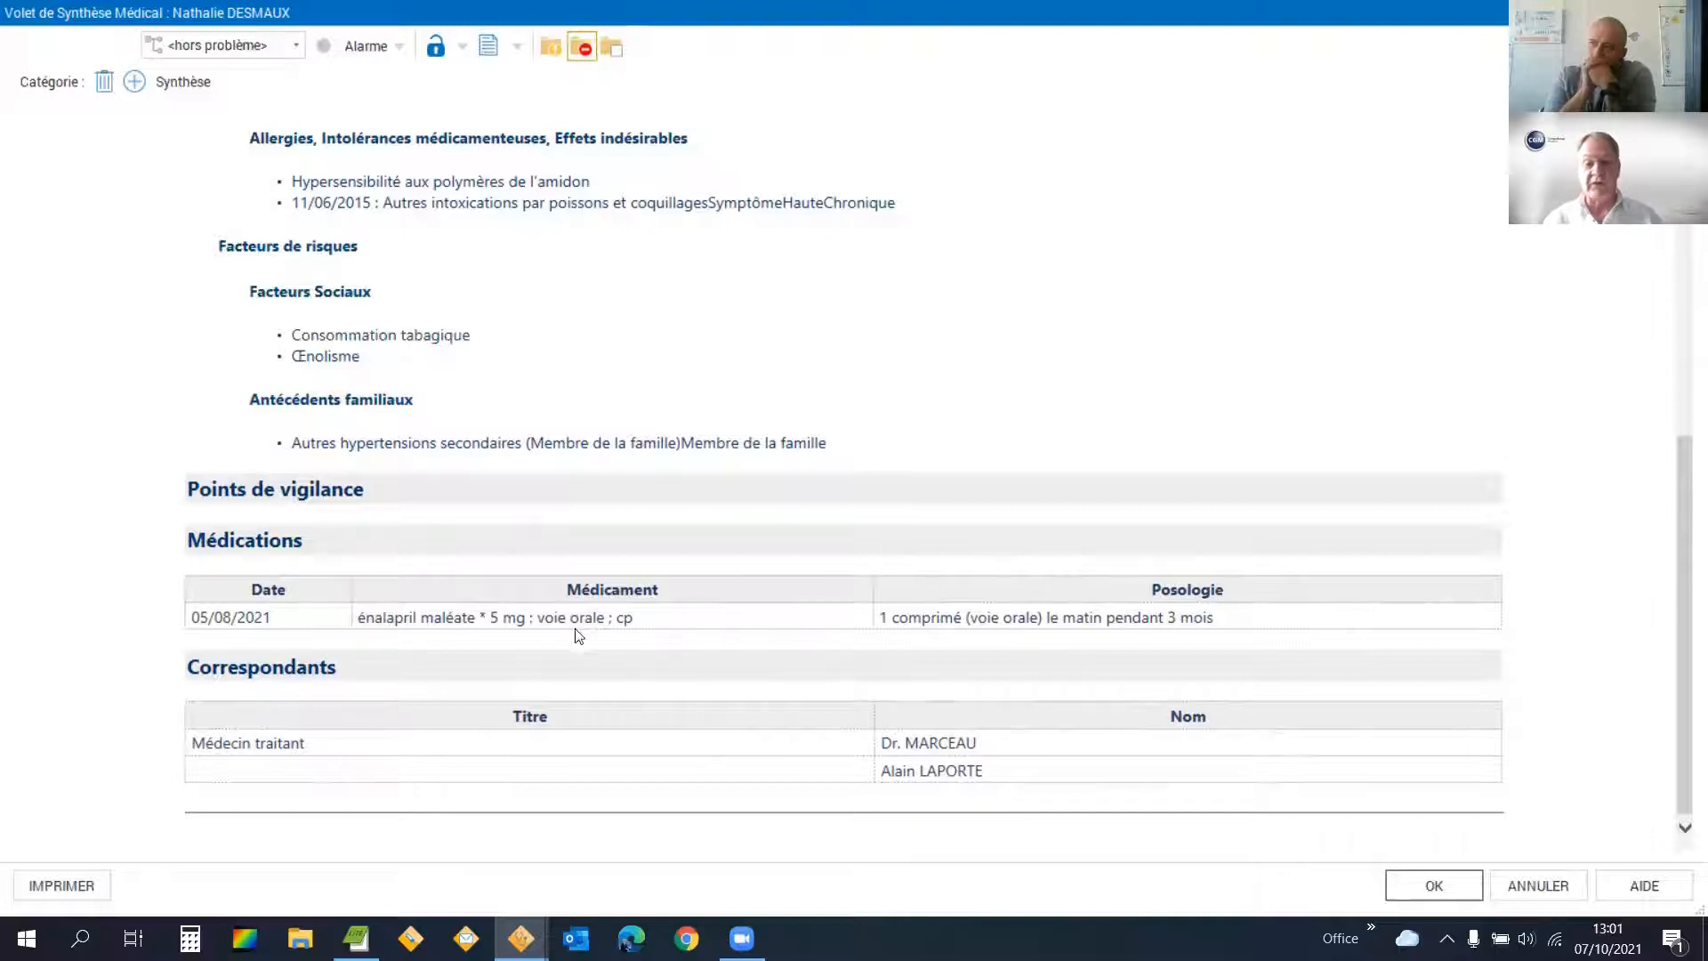
scroll(861, 476, up, 1)
scroll(861, 476, up, 3)
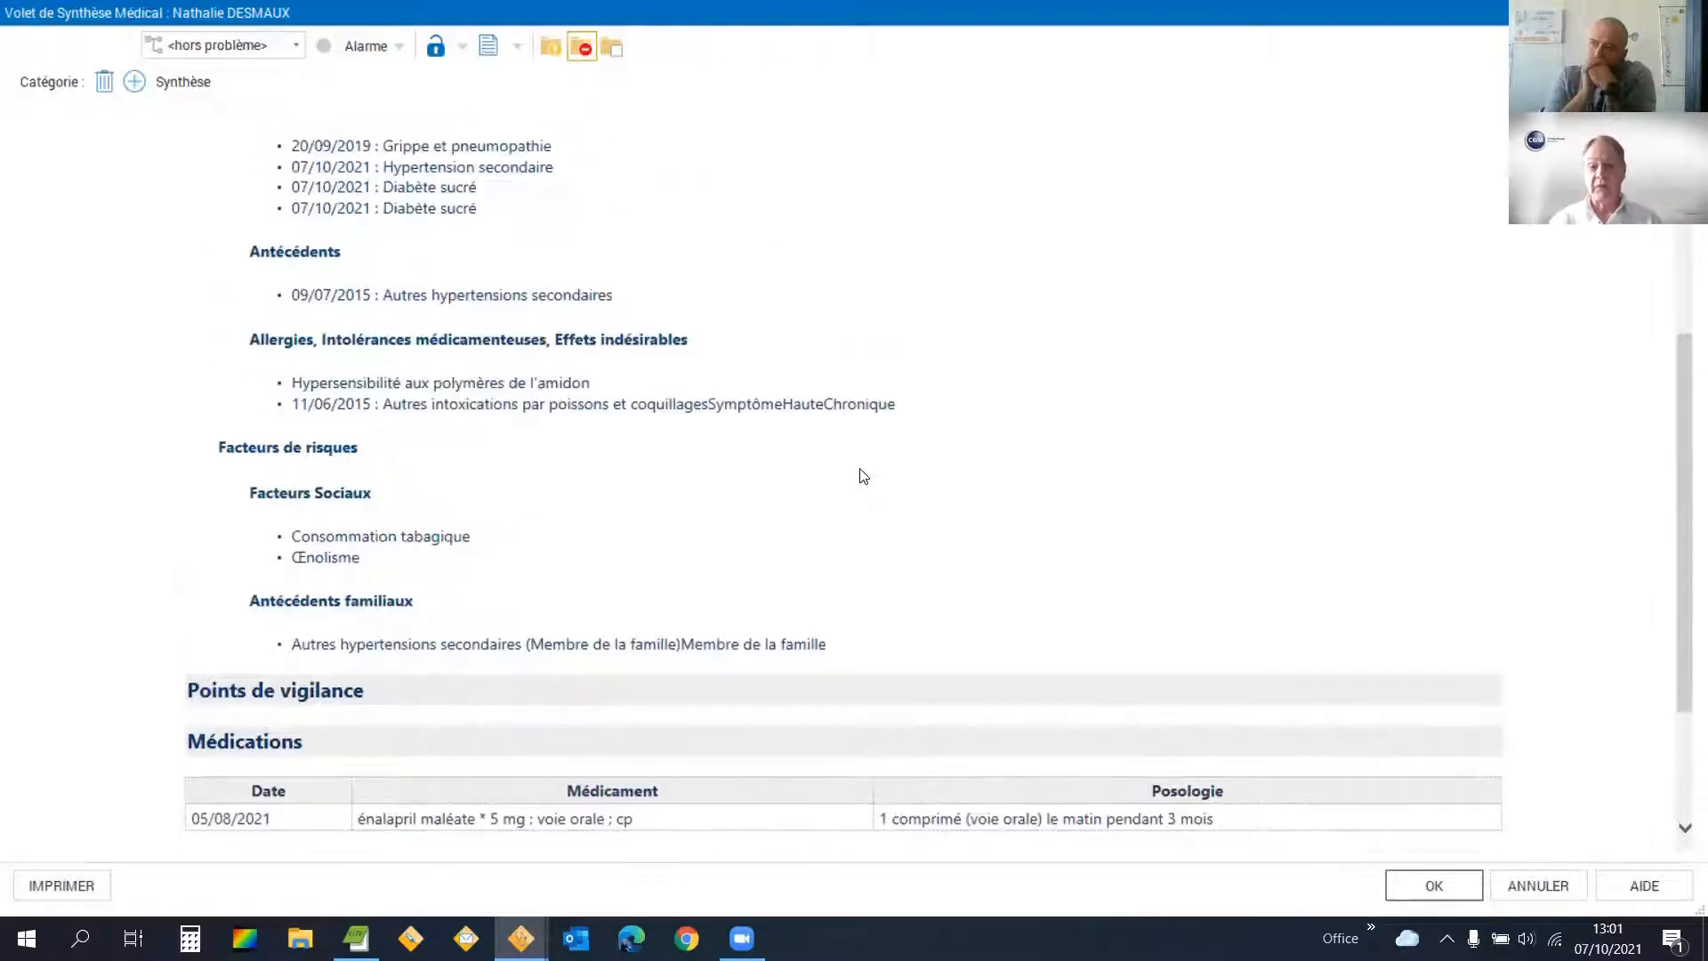
scroll(1423, 900, up, 5)
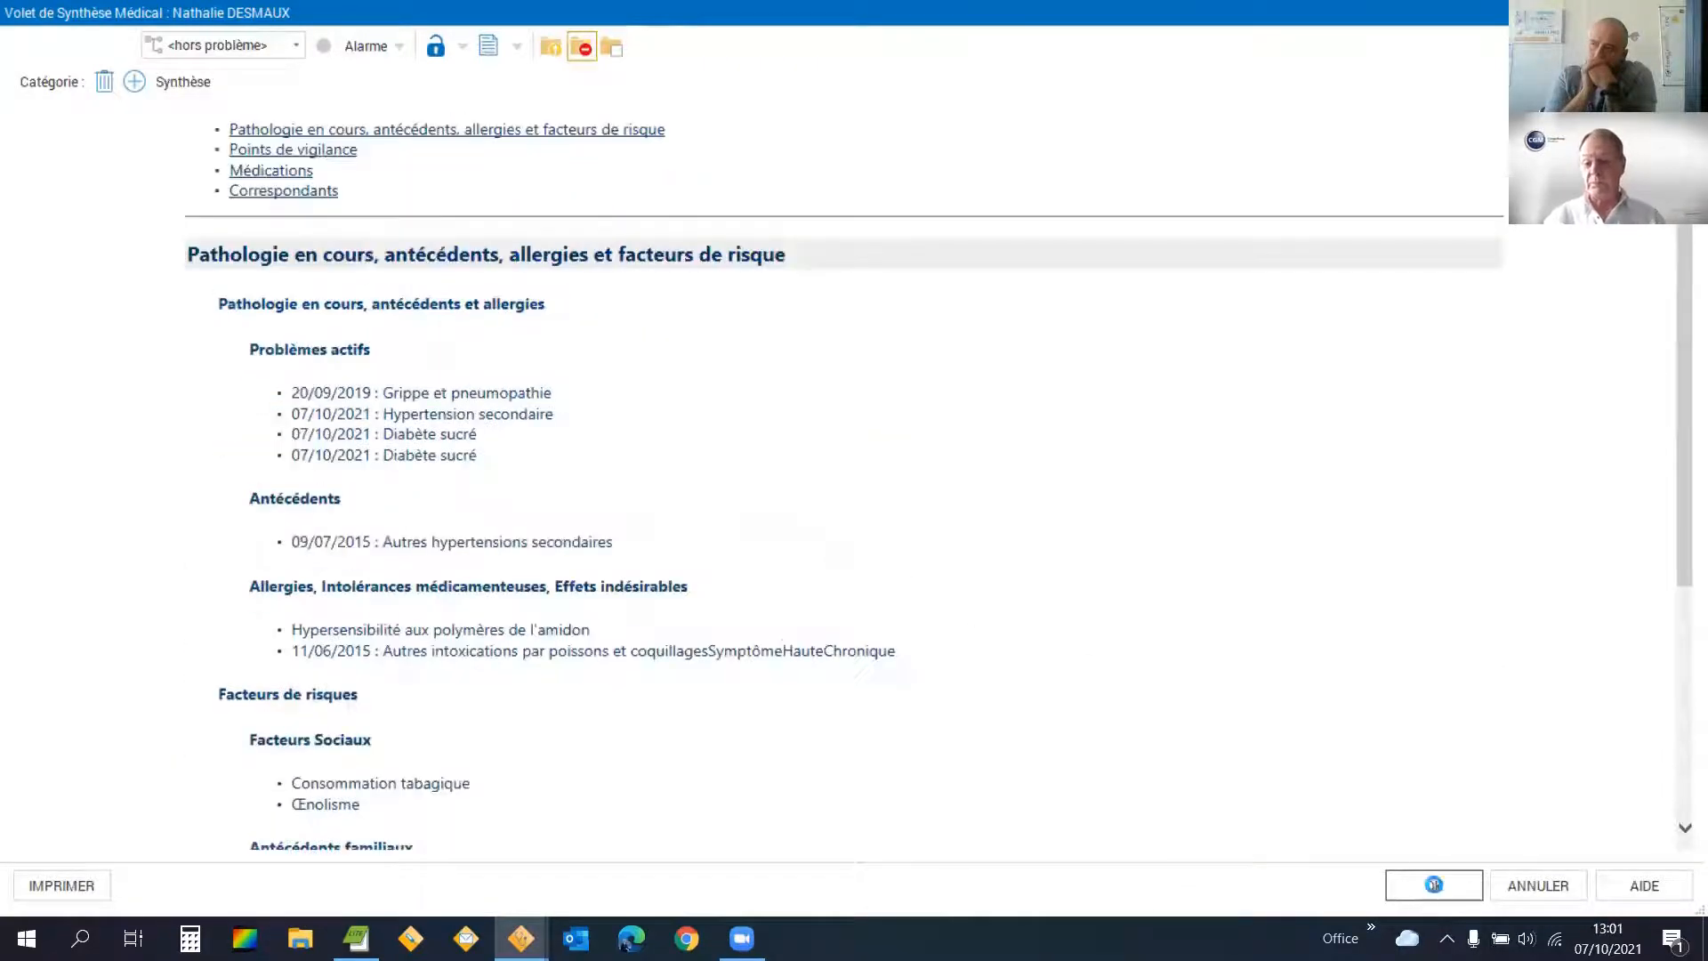
scroll(1308, 717, up, 2)
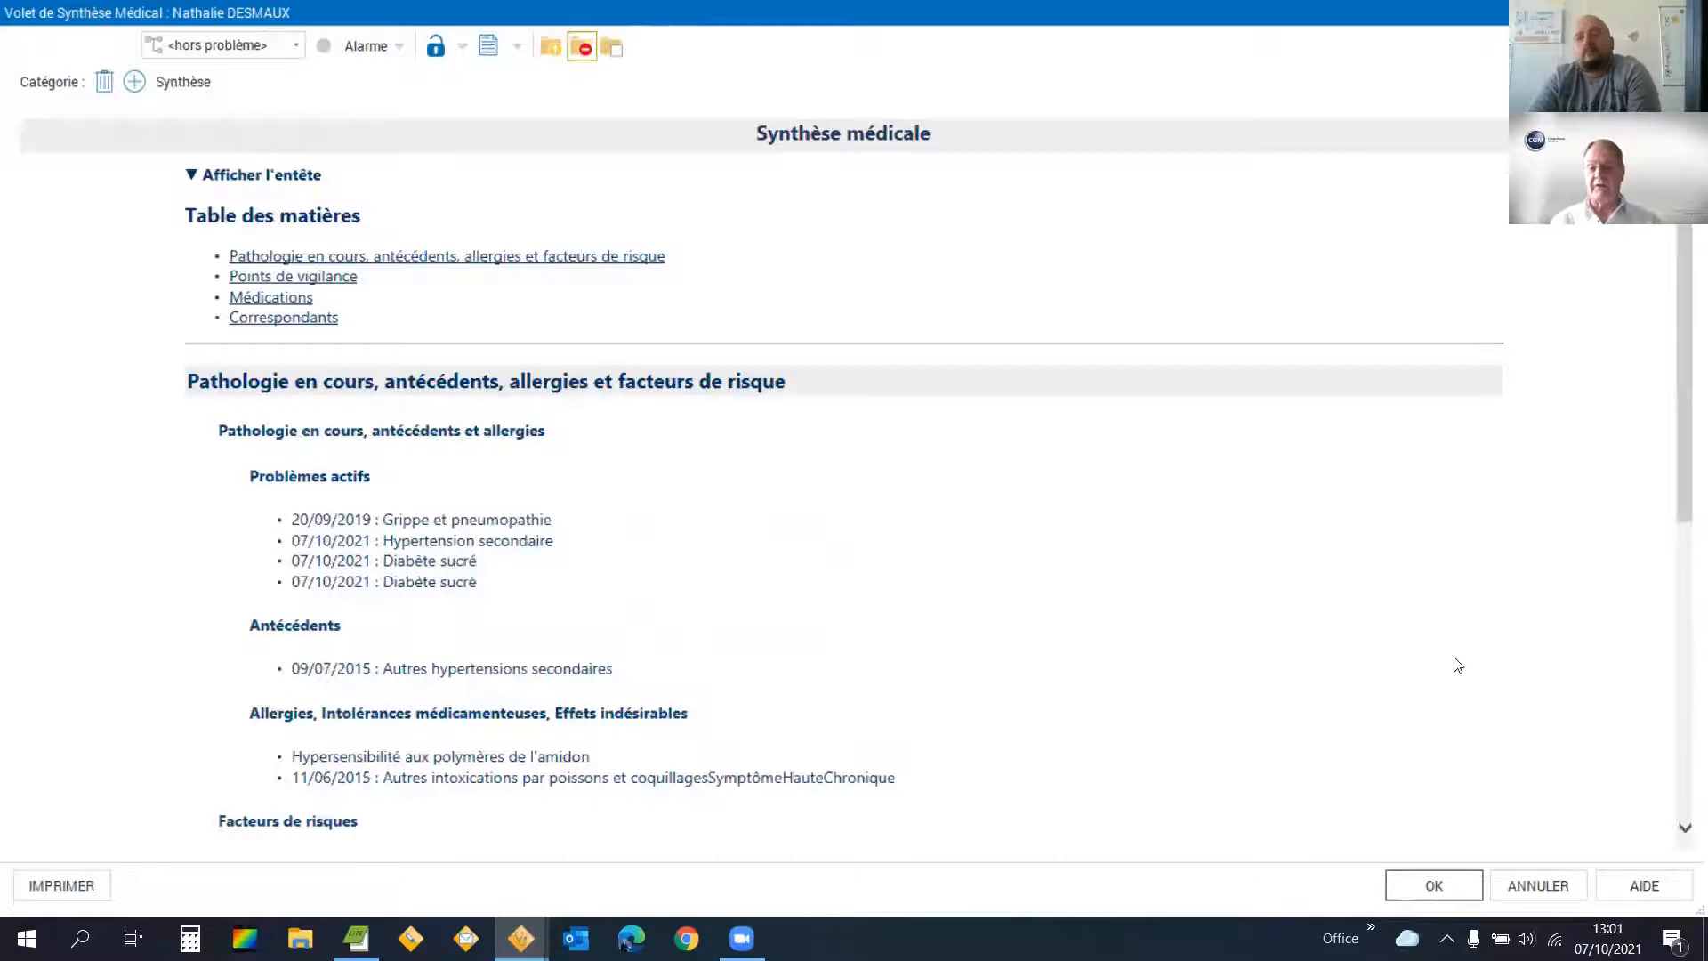
Accept the previewed medical summary to save it in the patient record and return to the record's history.
key(Return)
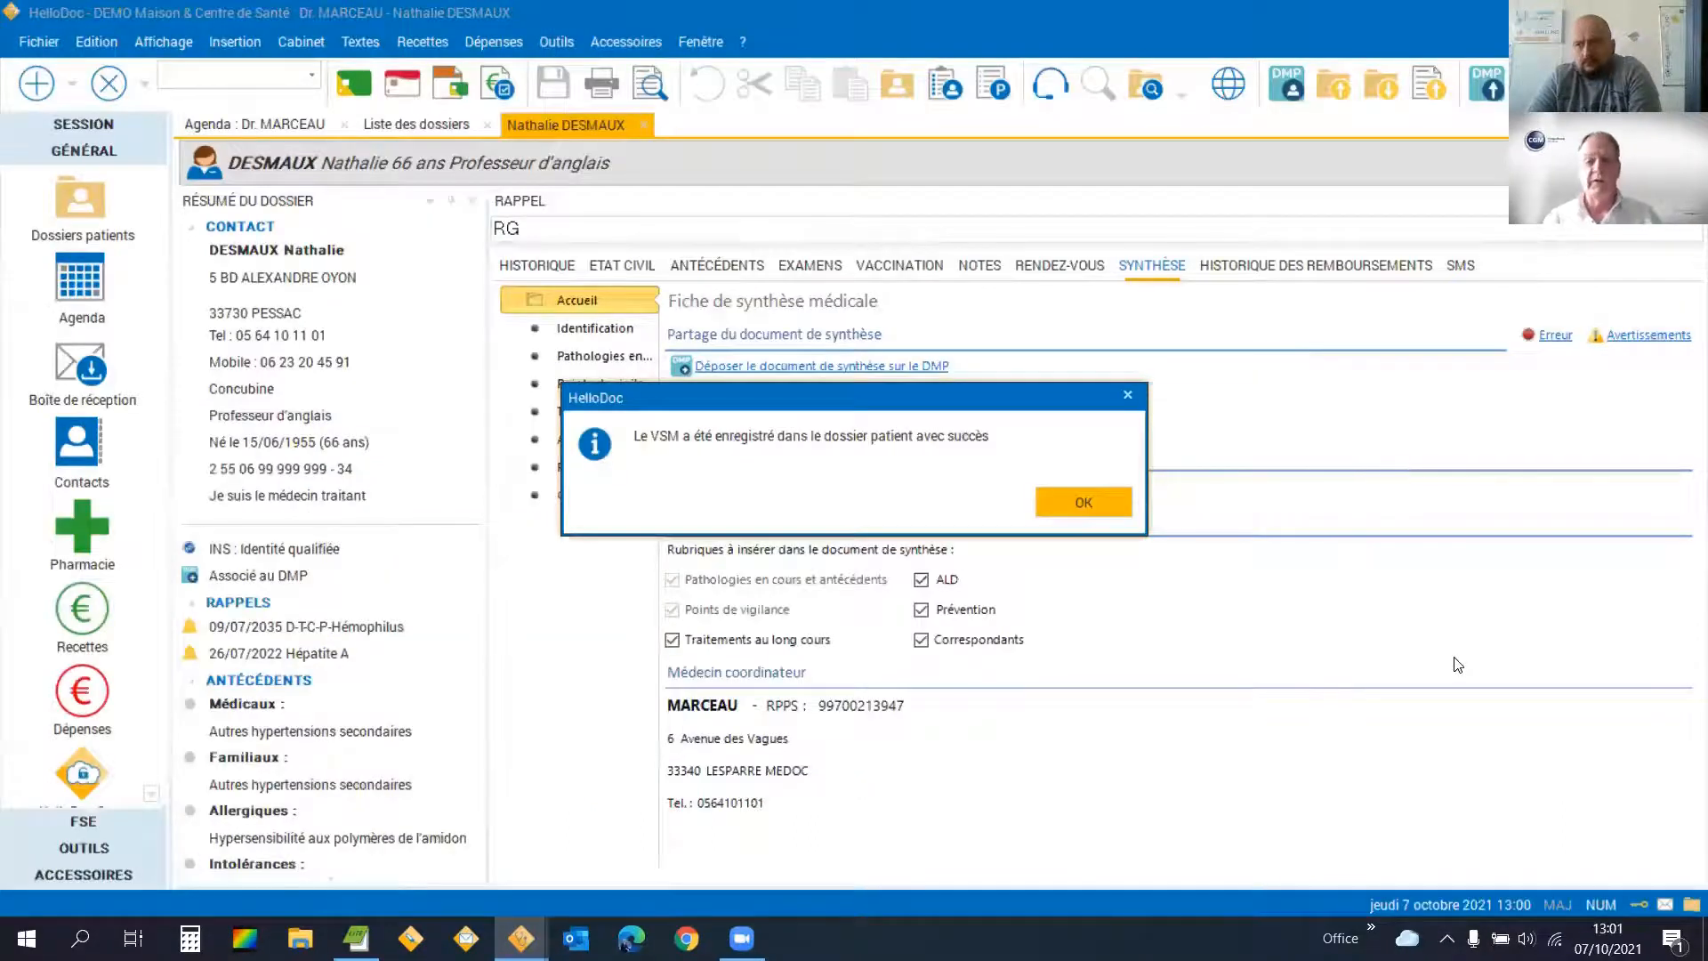
key(Return)
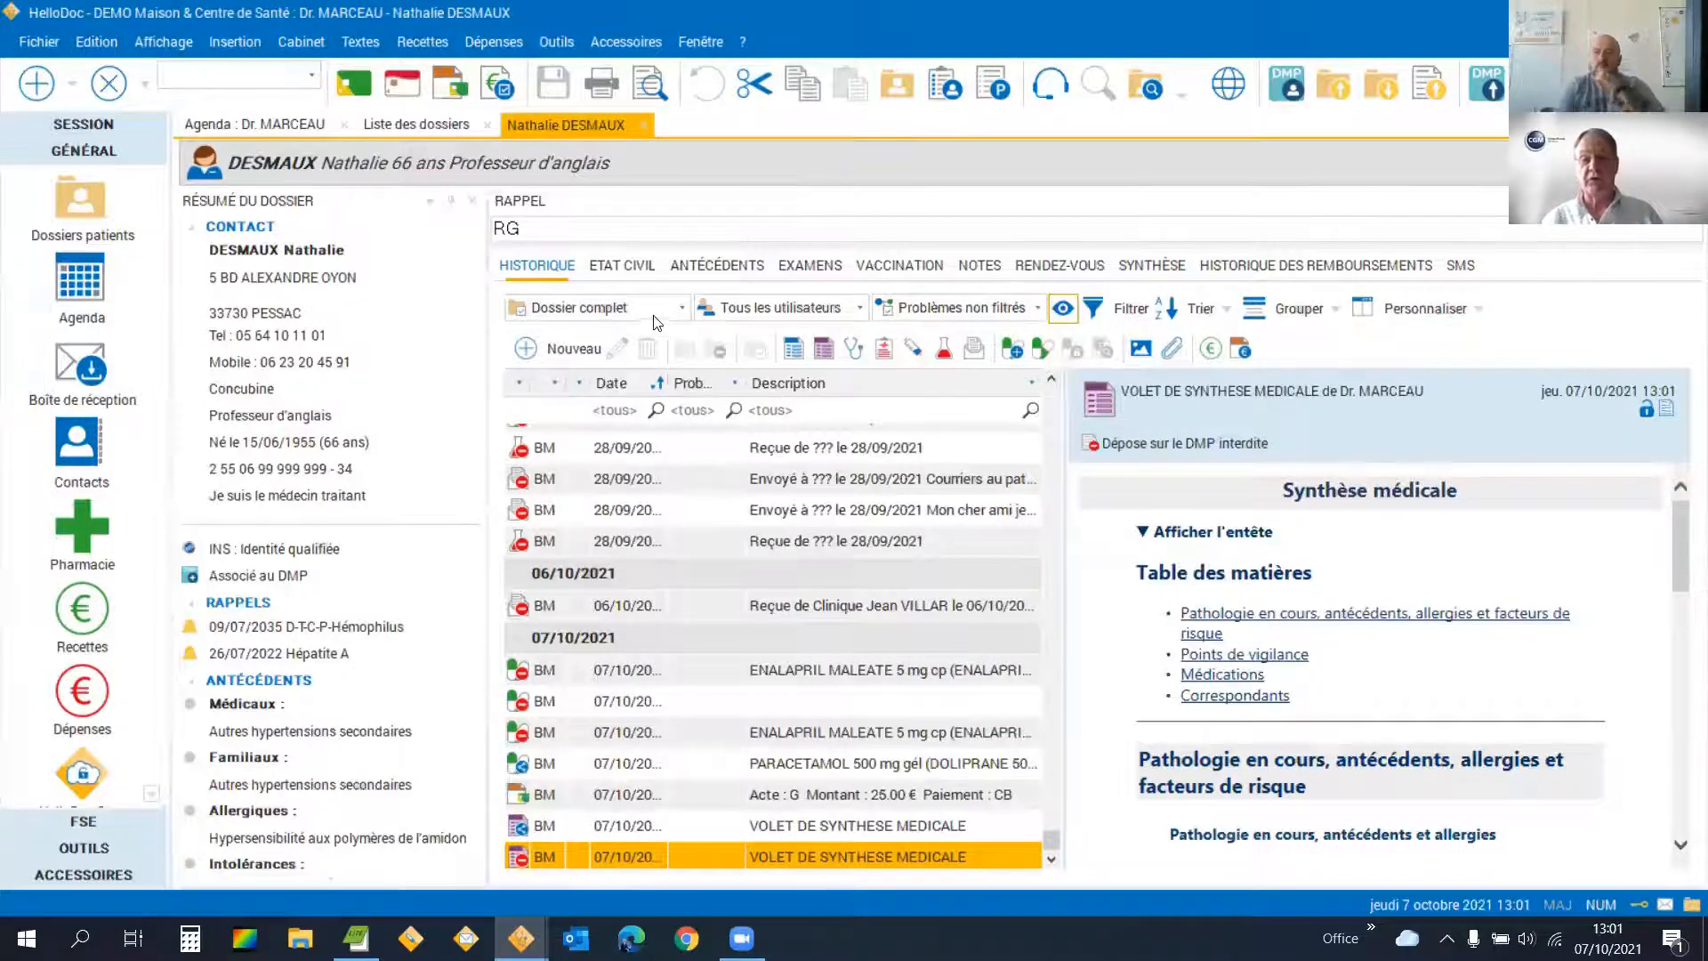
click(693, 270)
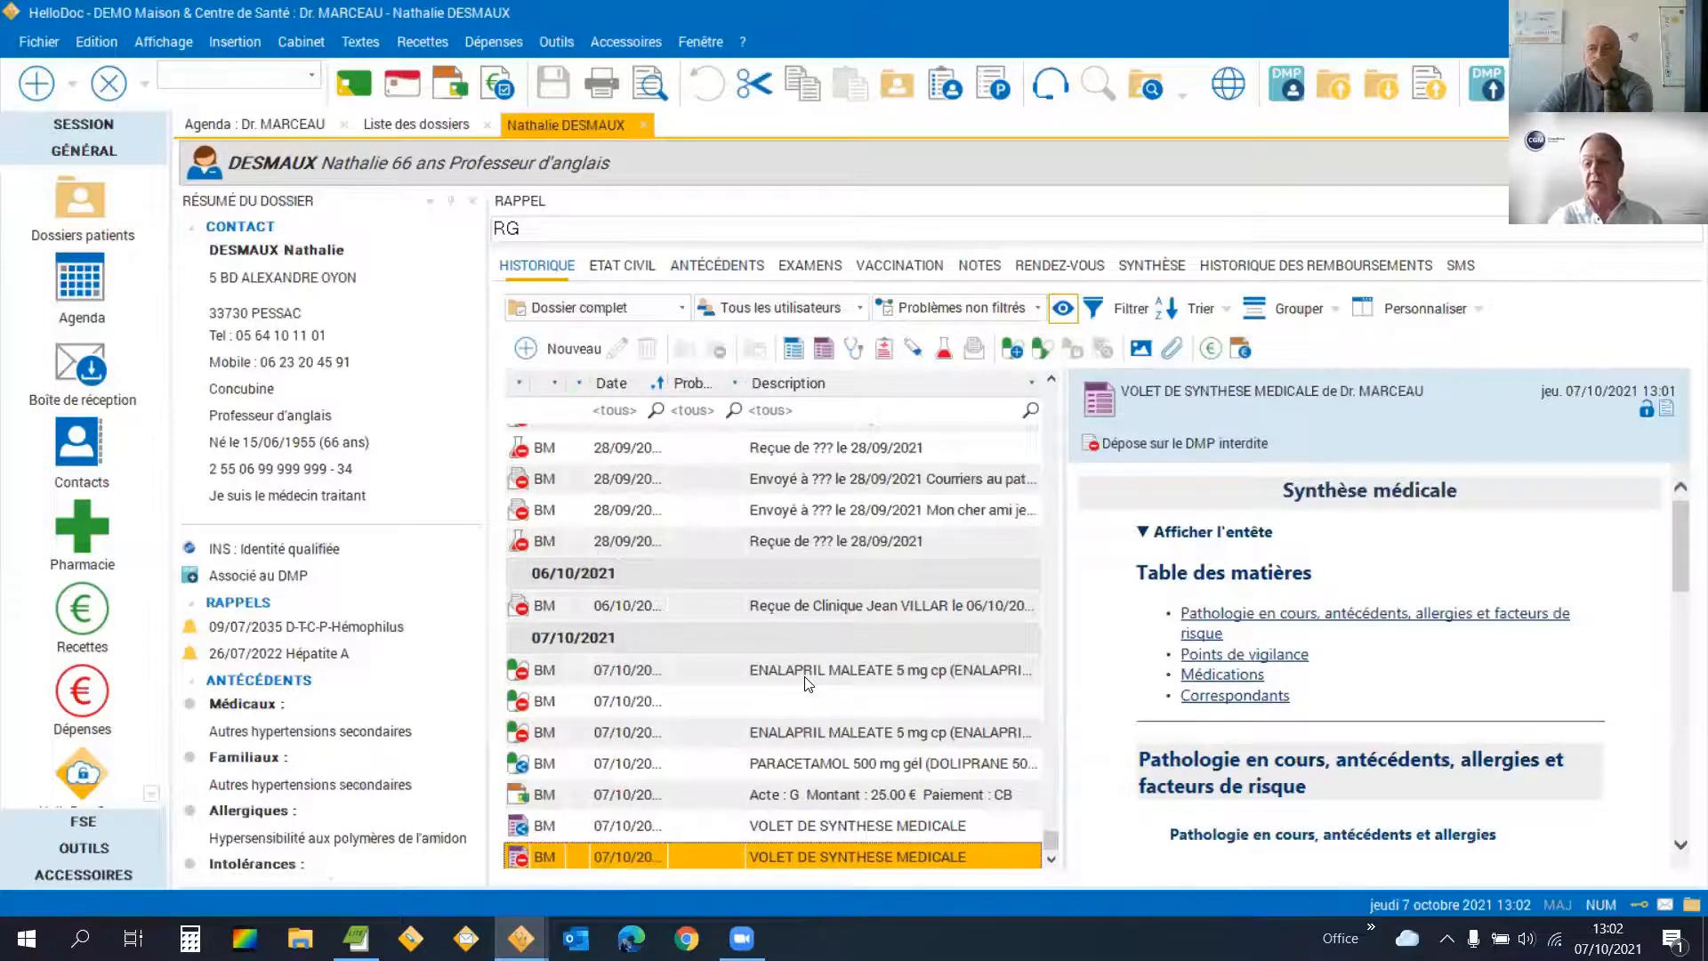
Start a new prescription, search for "doli 500" and prescribe DOLIPRANE 500 mg Gél Plq/100, one capsule morning, noon and evening for 7 days.
click(806, 682)
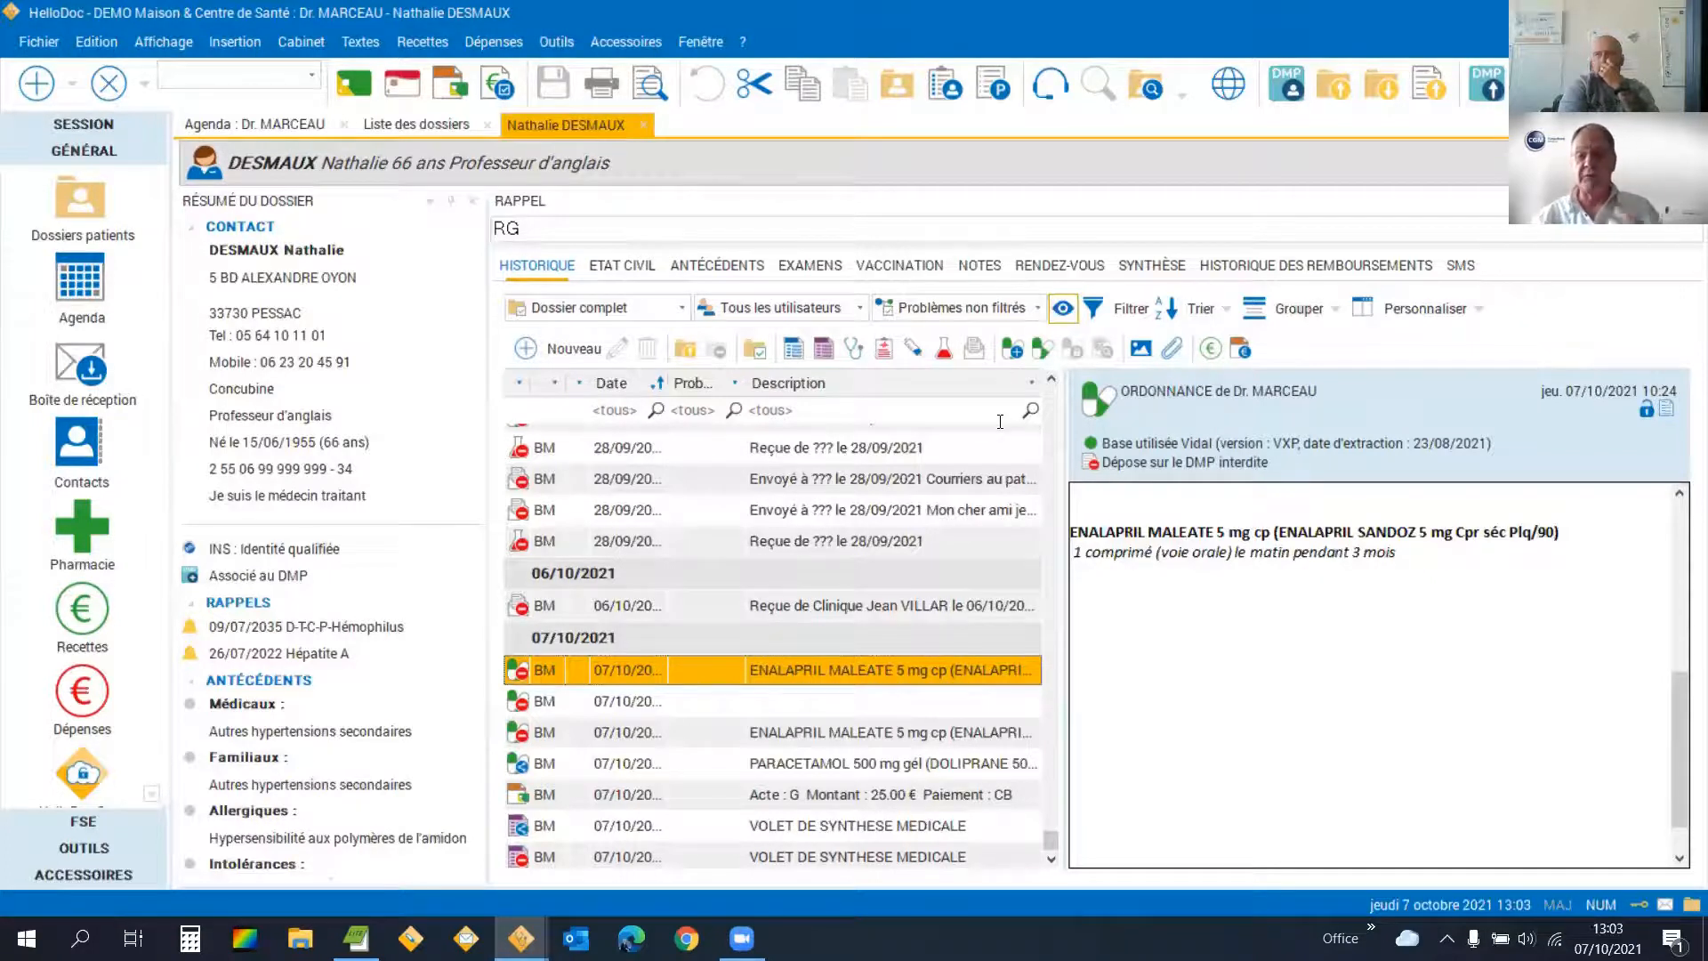
click(1015, 352)
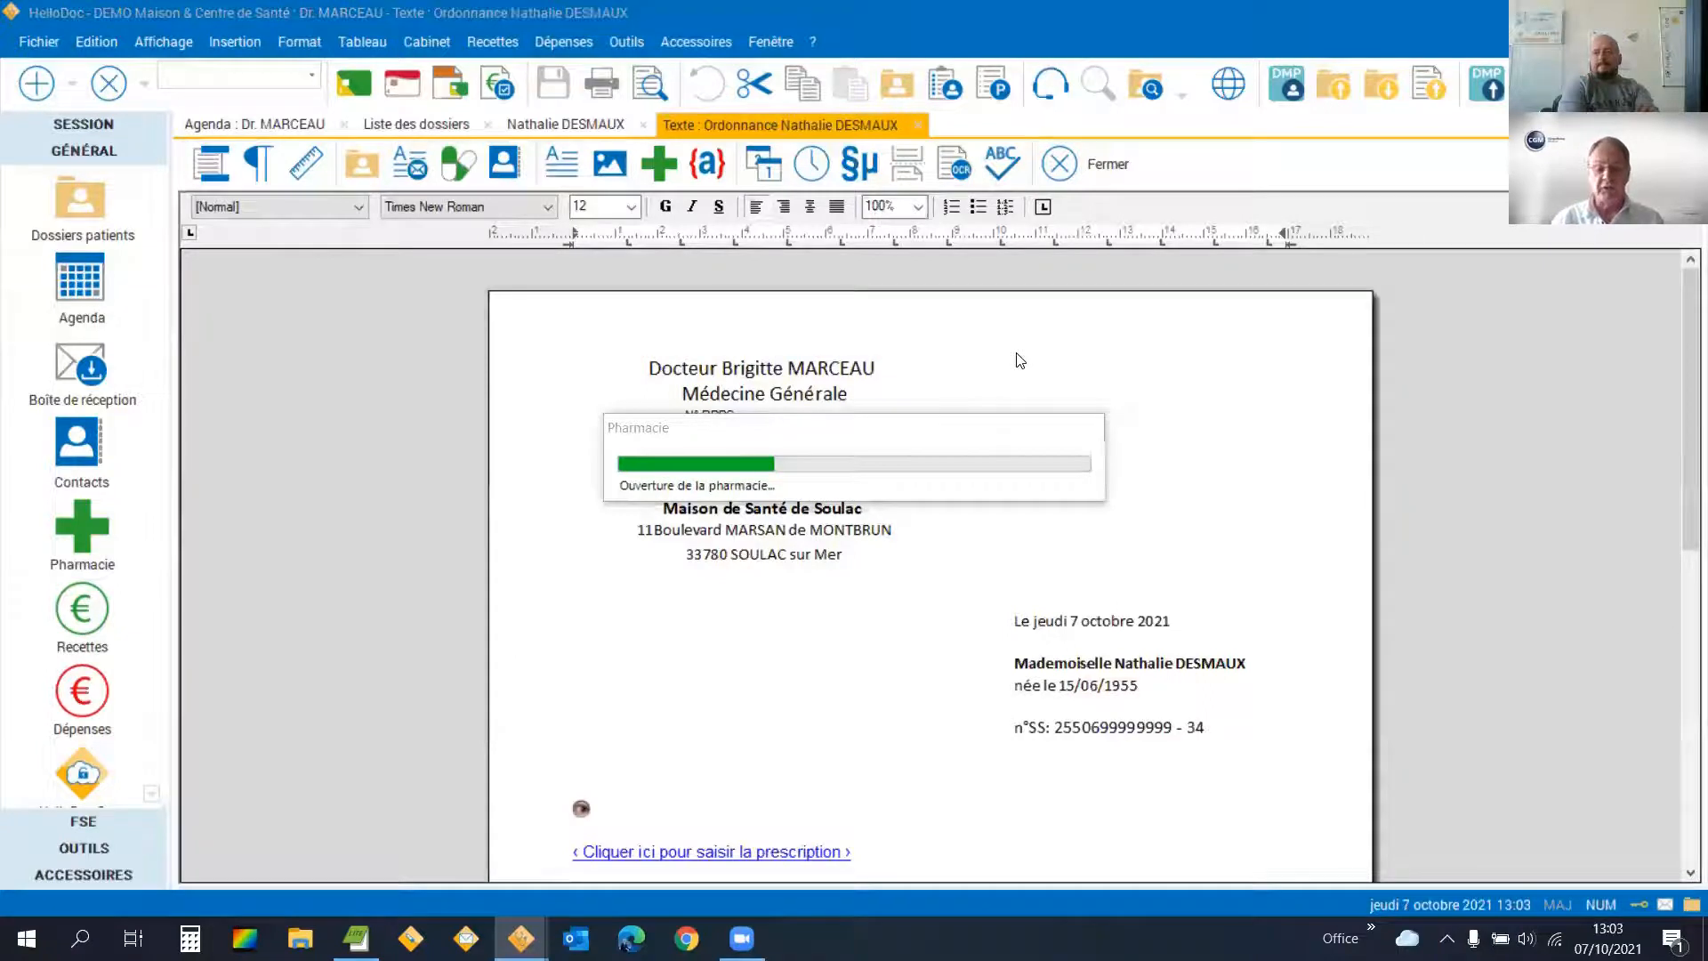
text(do)
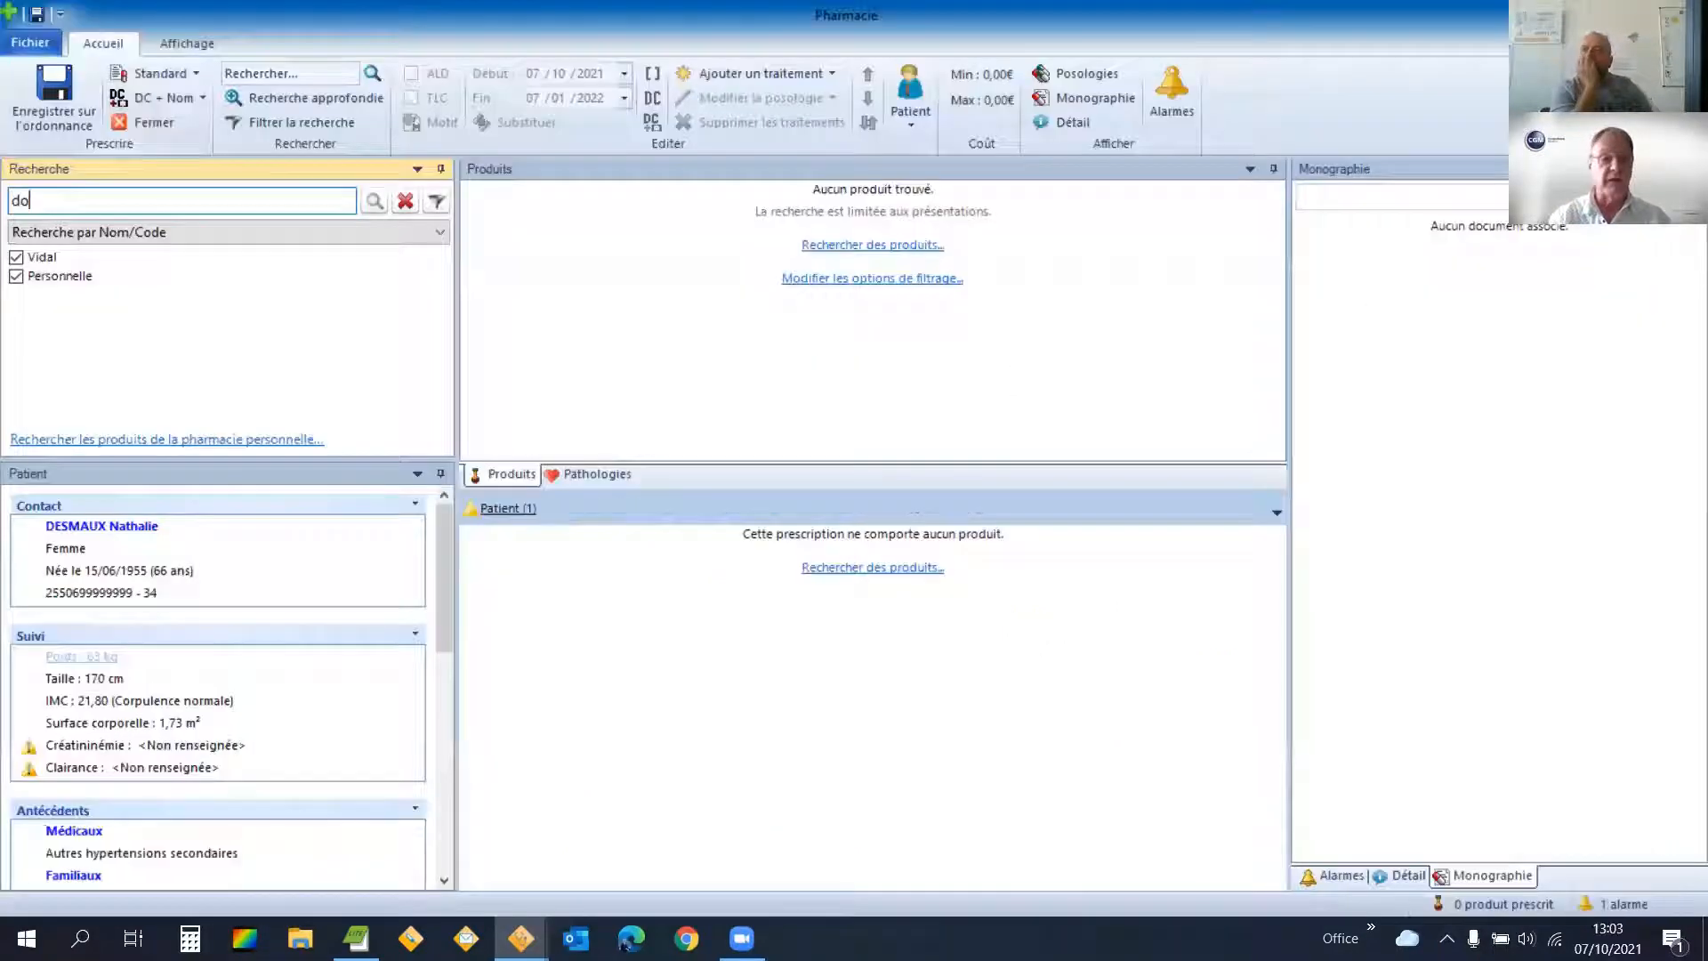
text(li 500)
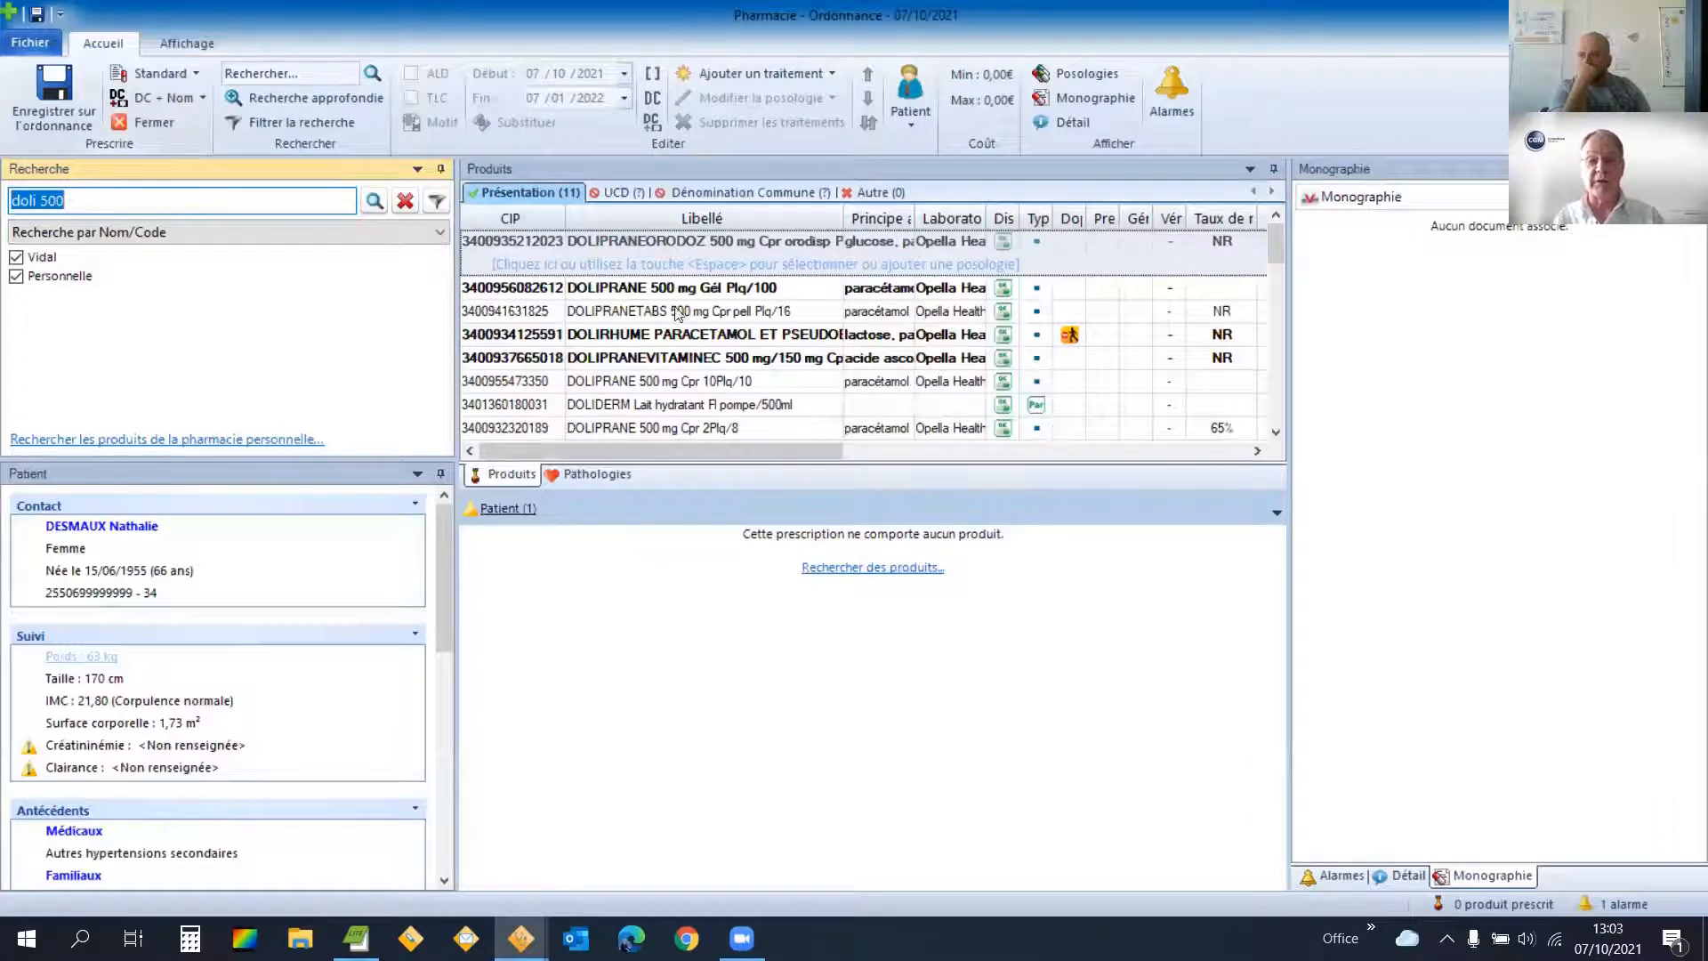
click(674, 289)
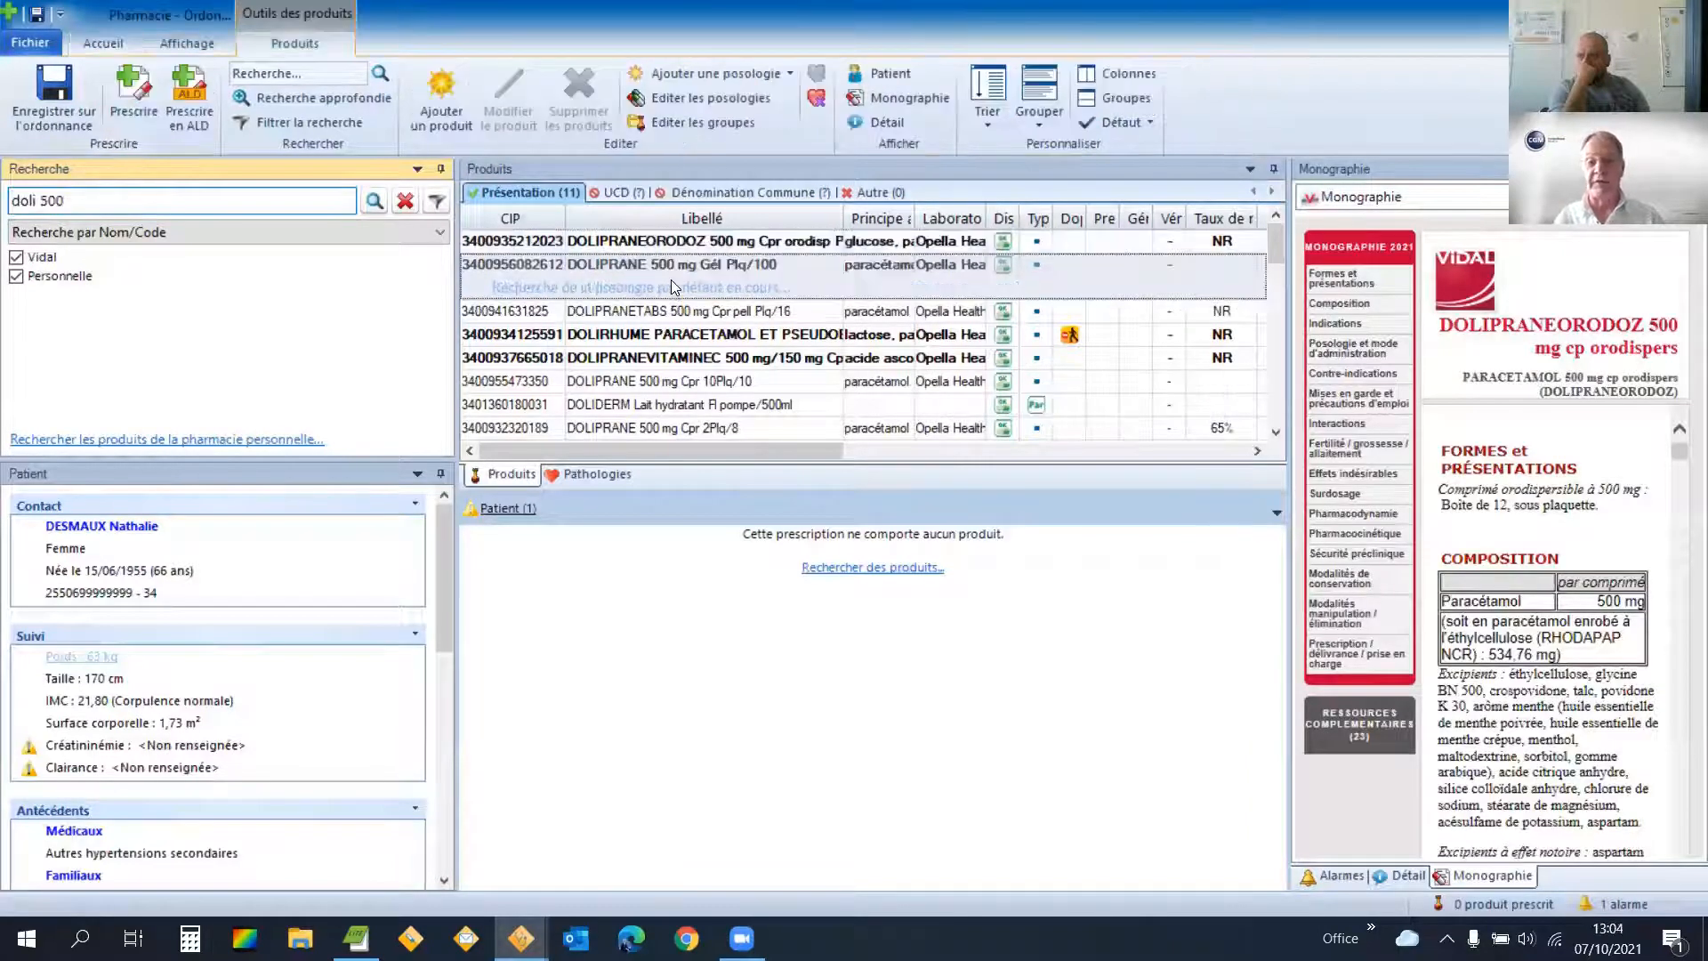
double_click(692, 292)
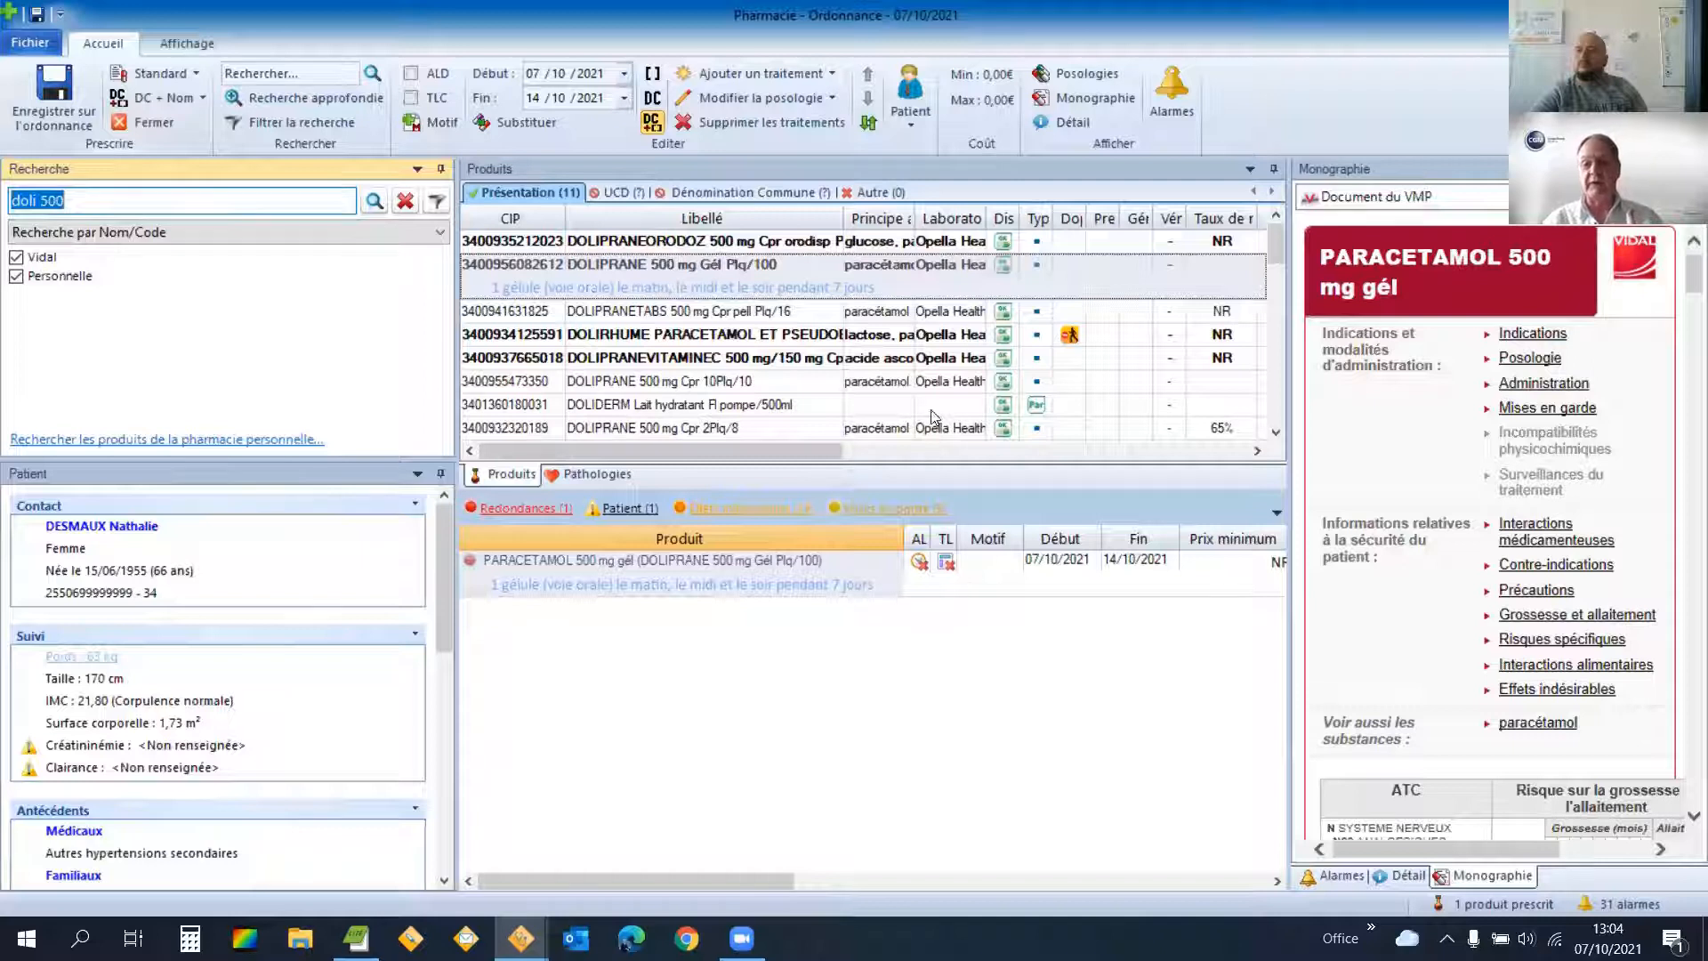
Check the patient's follow-up data, including weight, height, creatinine and pregnancy fields, and close it without changes.
click(921, 121)
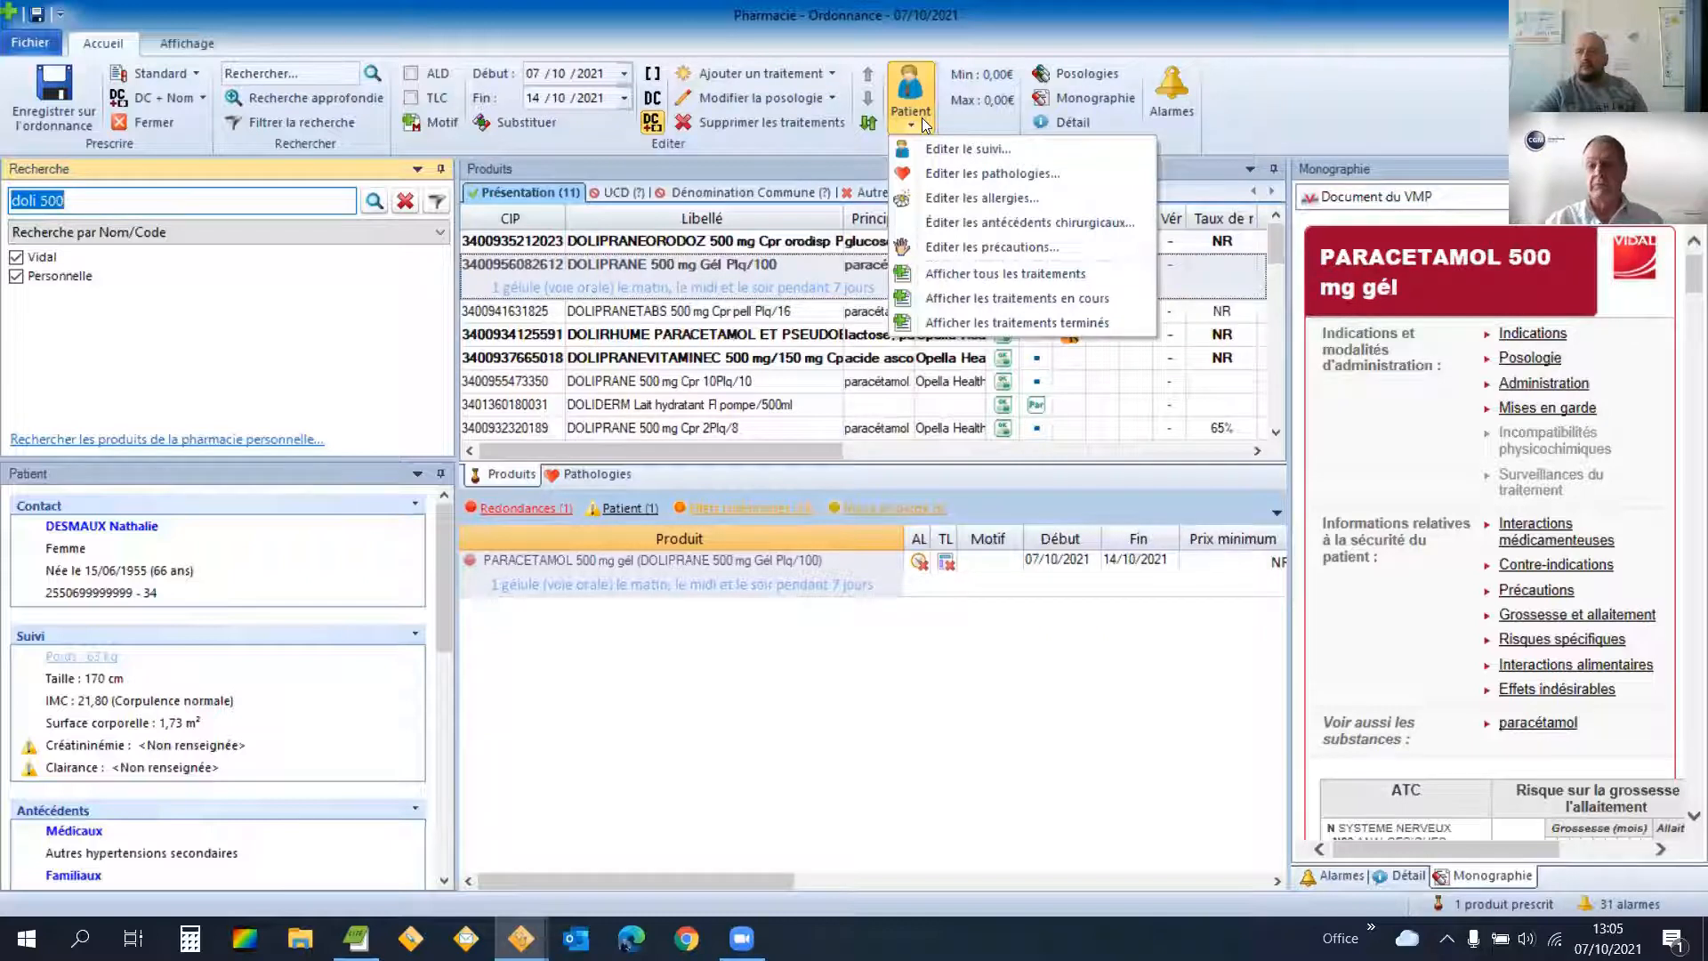
click(932, 150)
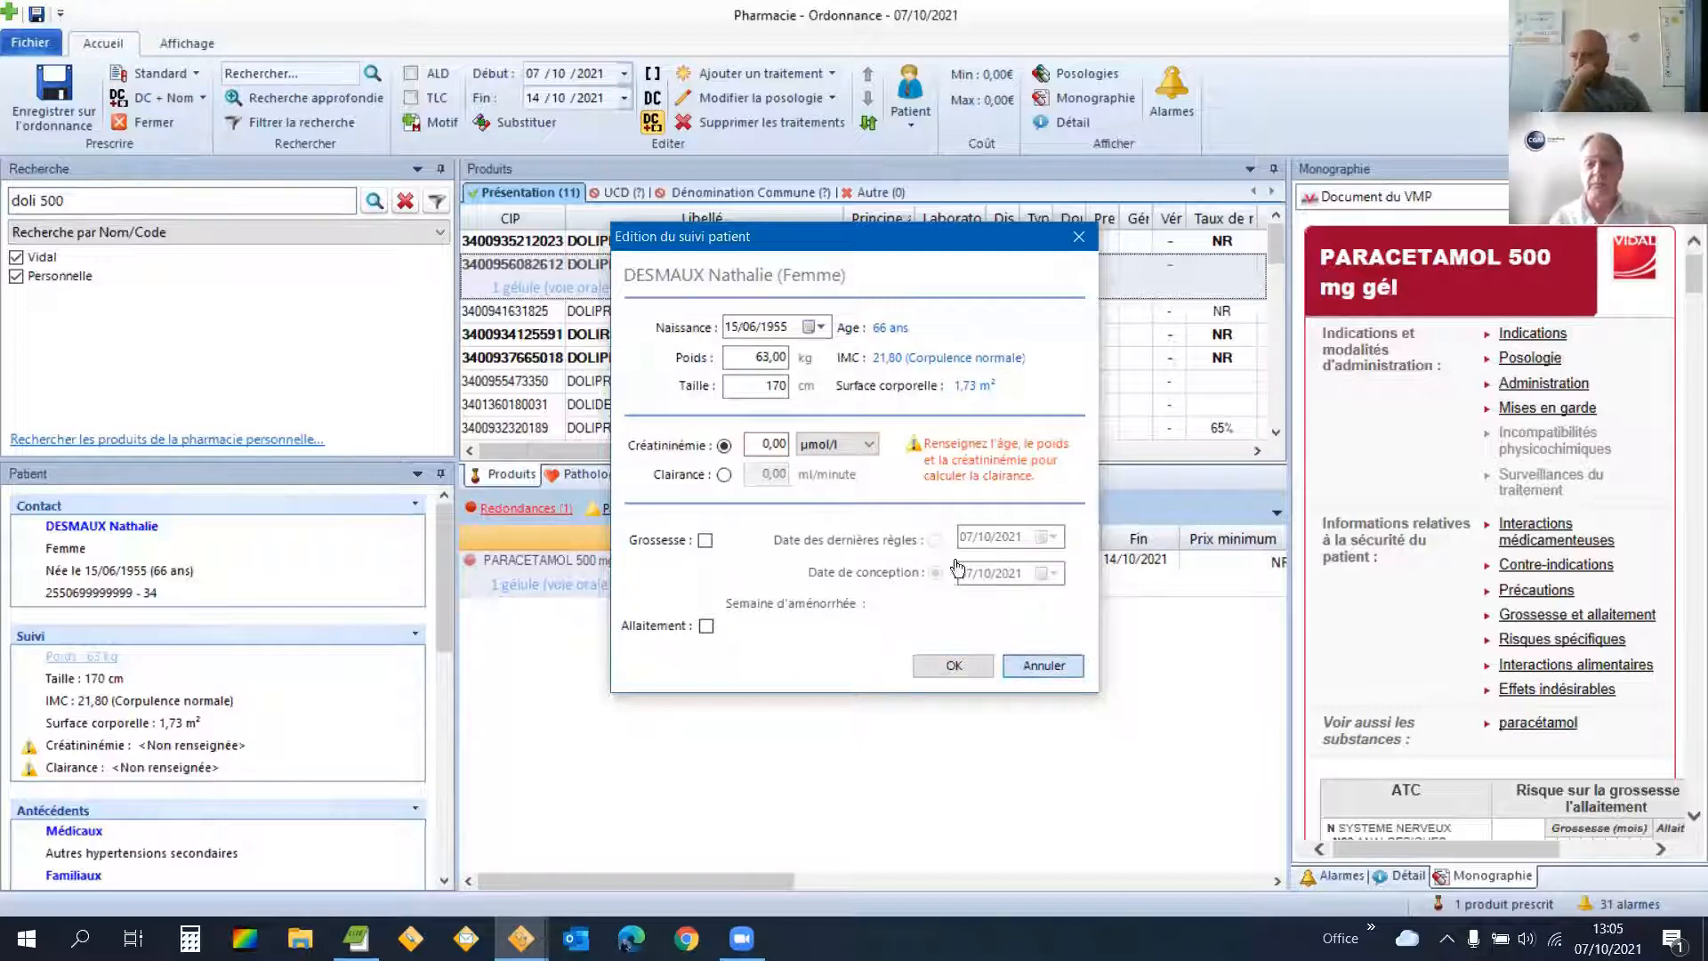
key(Escape)
Open the patient's pathologies from the prescription and search the CIM10 classification for "diabete".
click(913, 116)
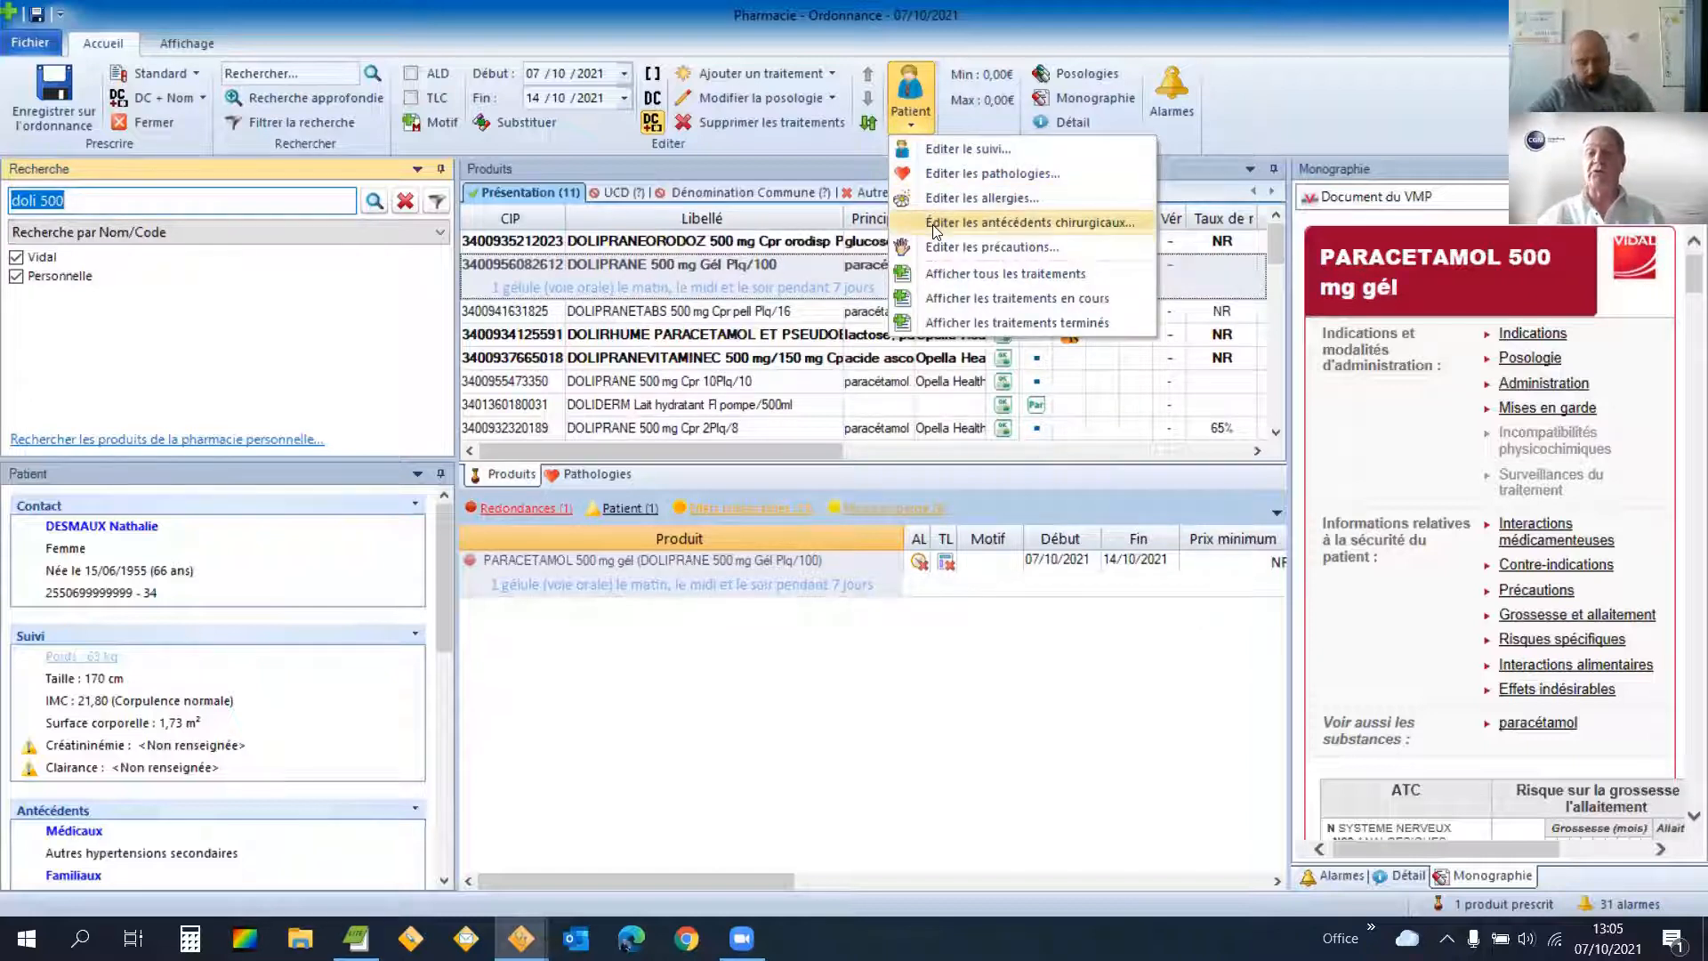
click(935, 176)
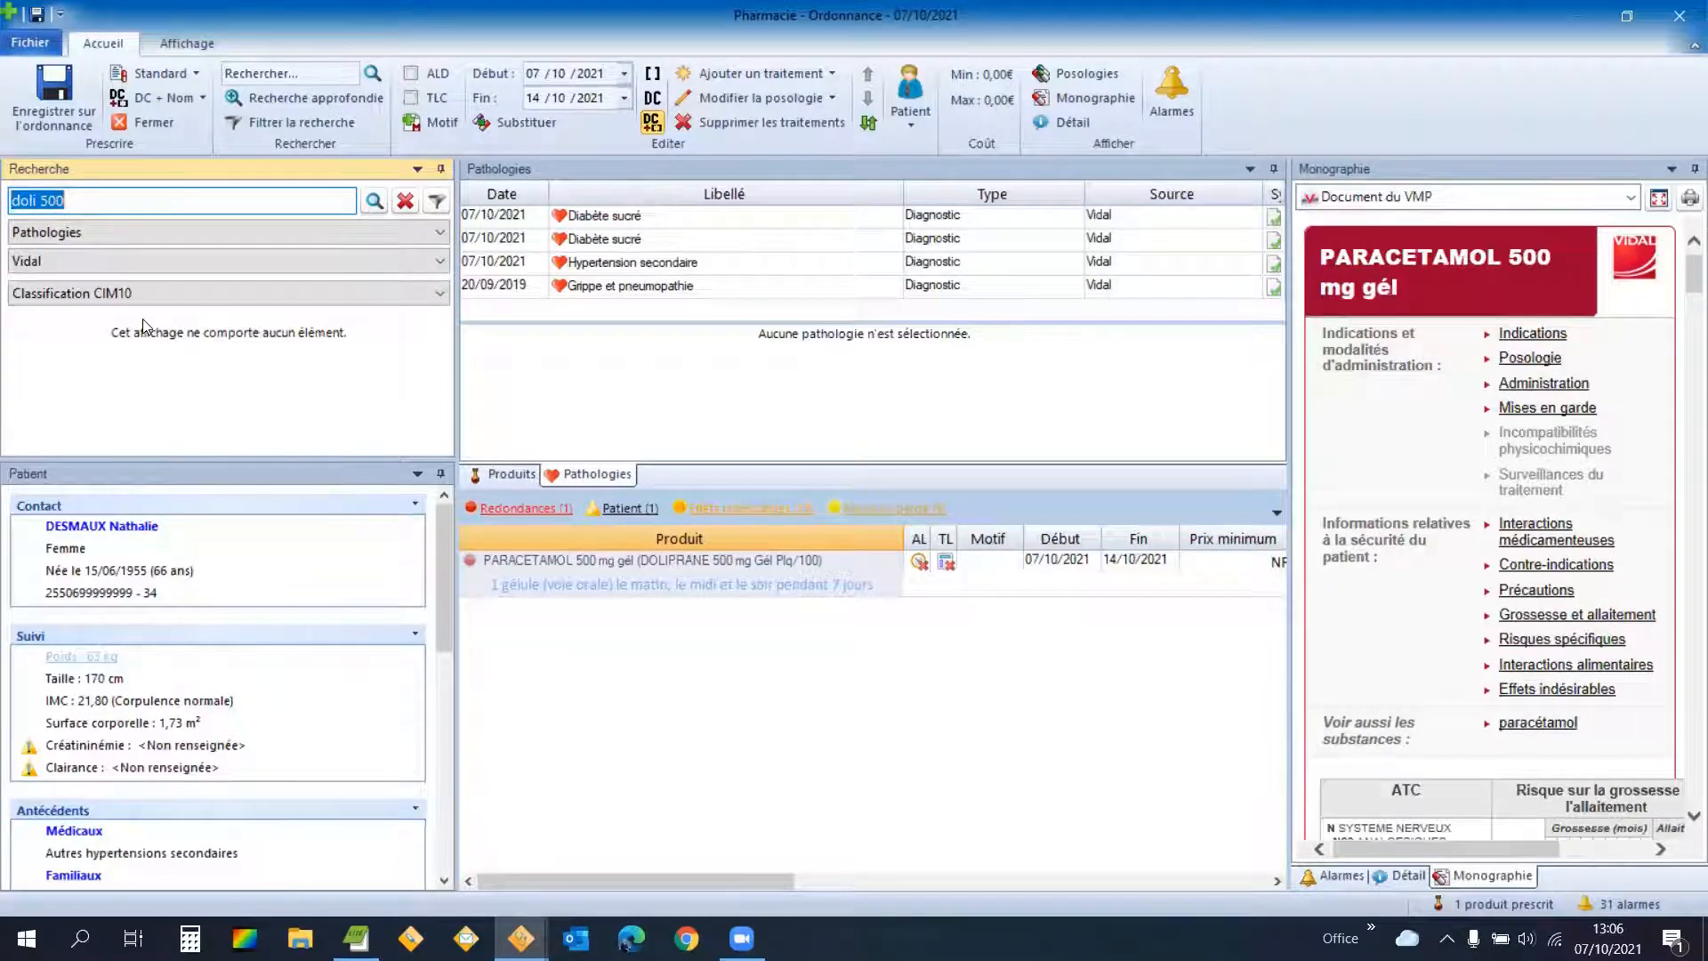
text(diabete)
key(Return)
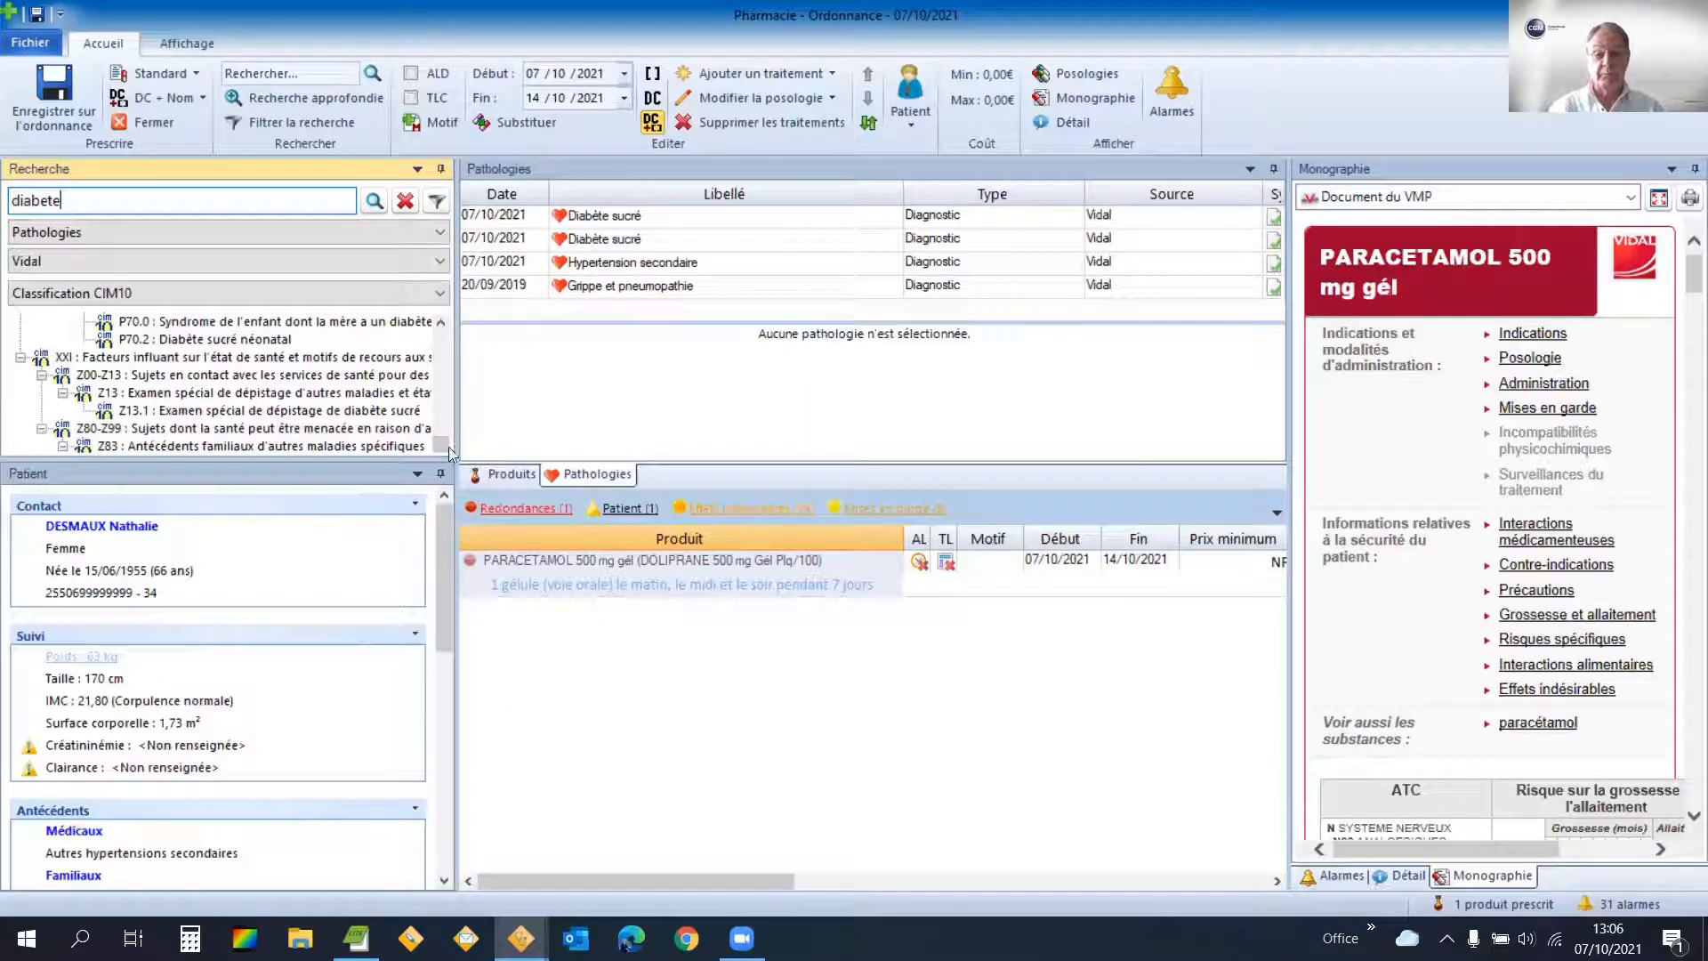
scroll(443, 439, up, 2)
scroll(443, 440, up, 10)
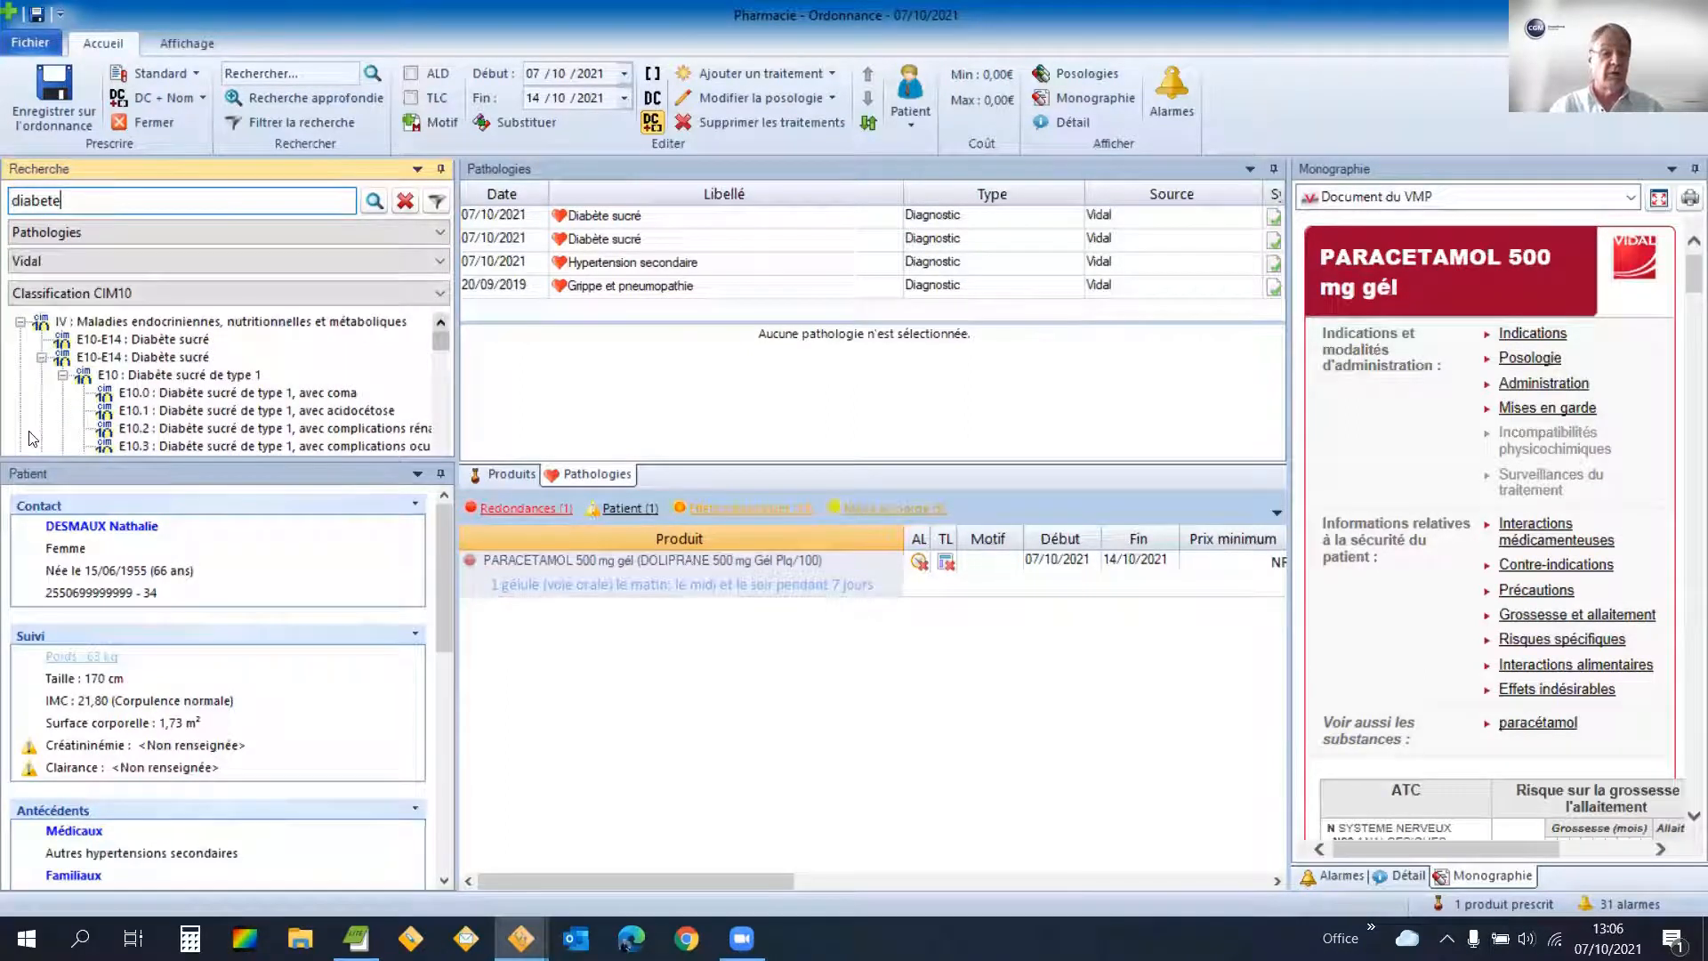
Add the pathology E10-E14 Diabète sucré as a Diagnostic dated 07/10/2021, inserted in the medical summary.
click(198, 345)
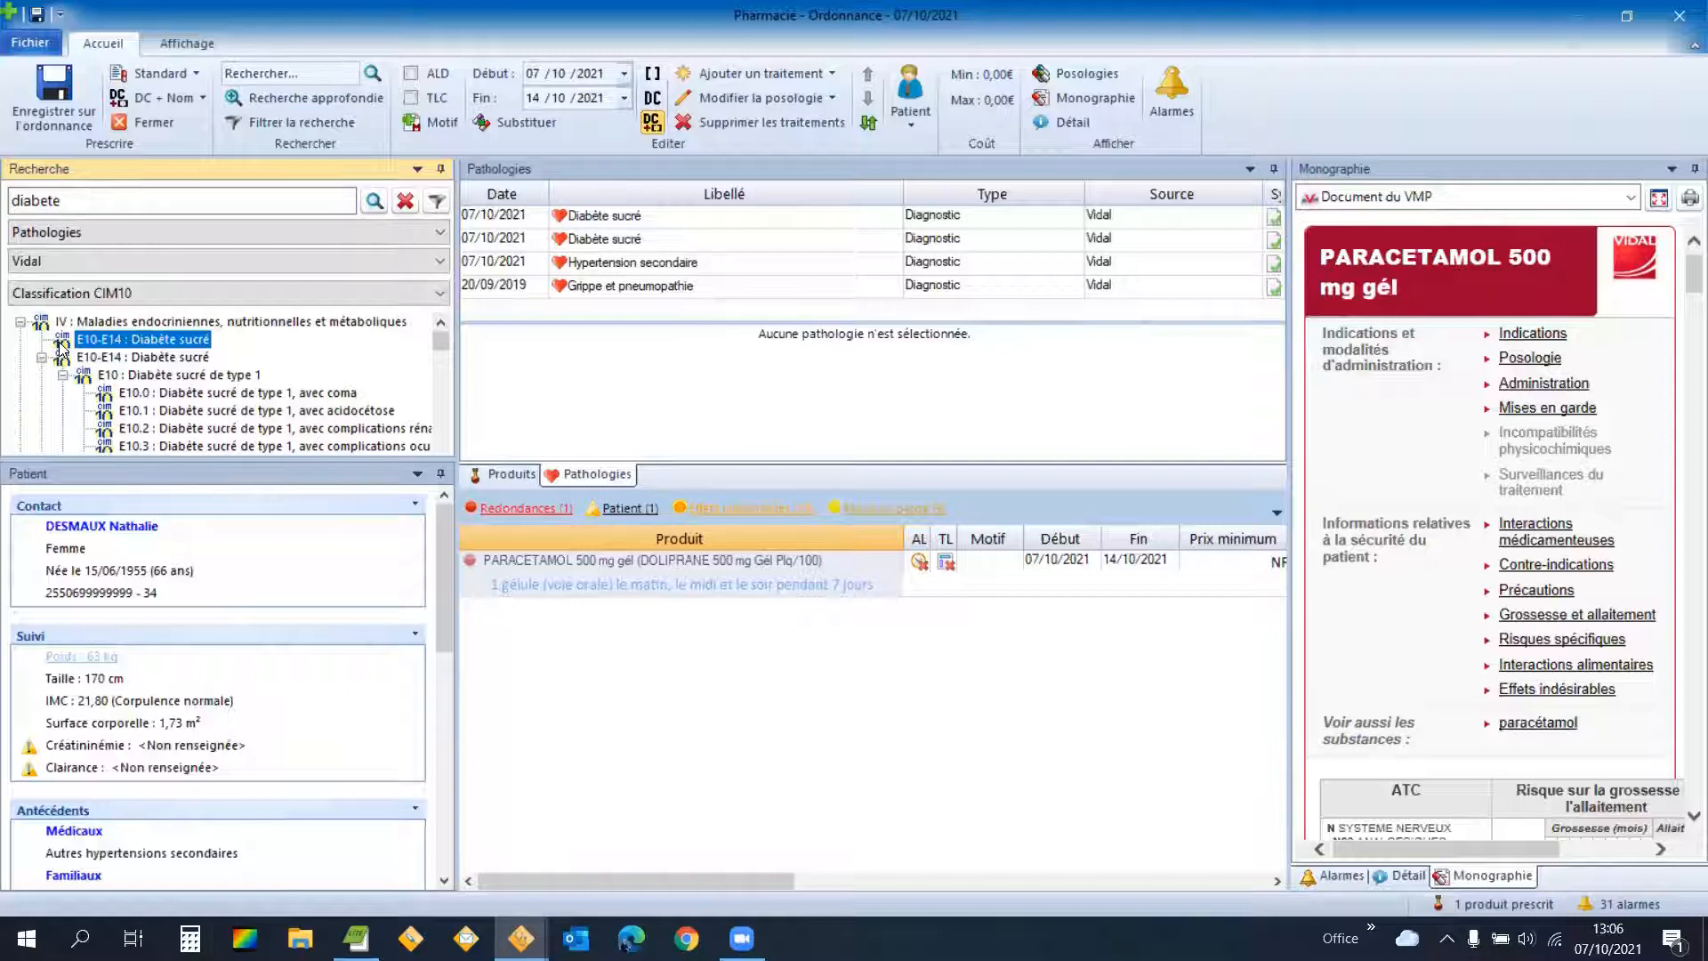
double_click(167, 343)
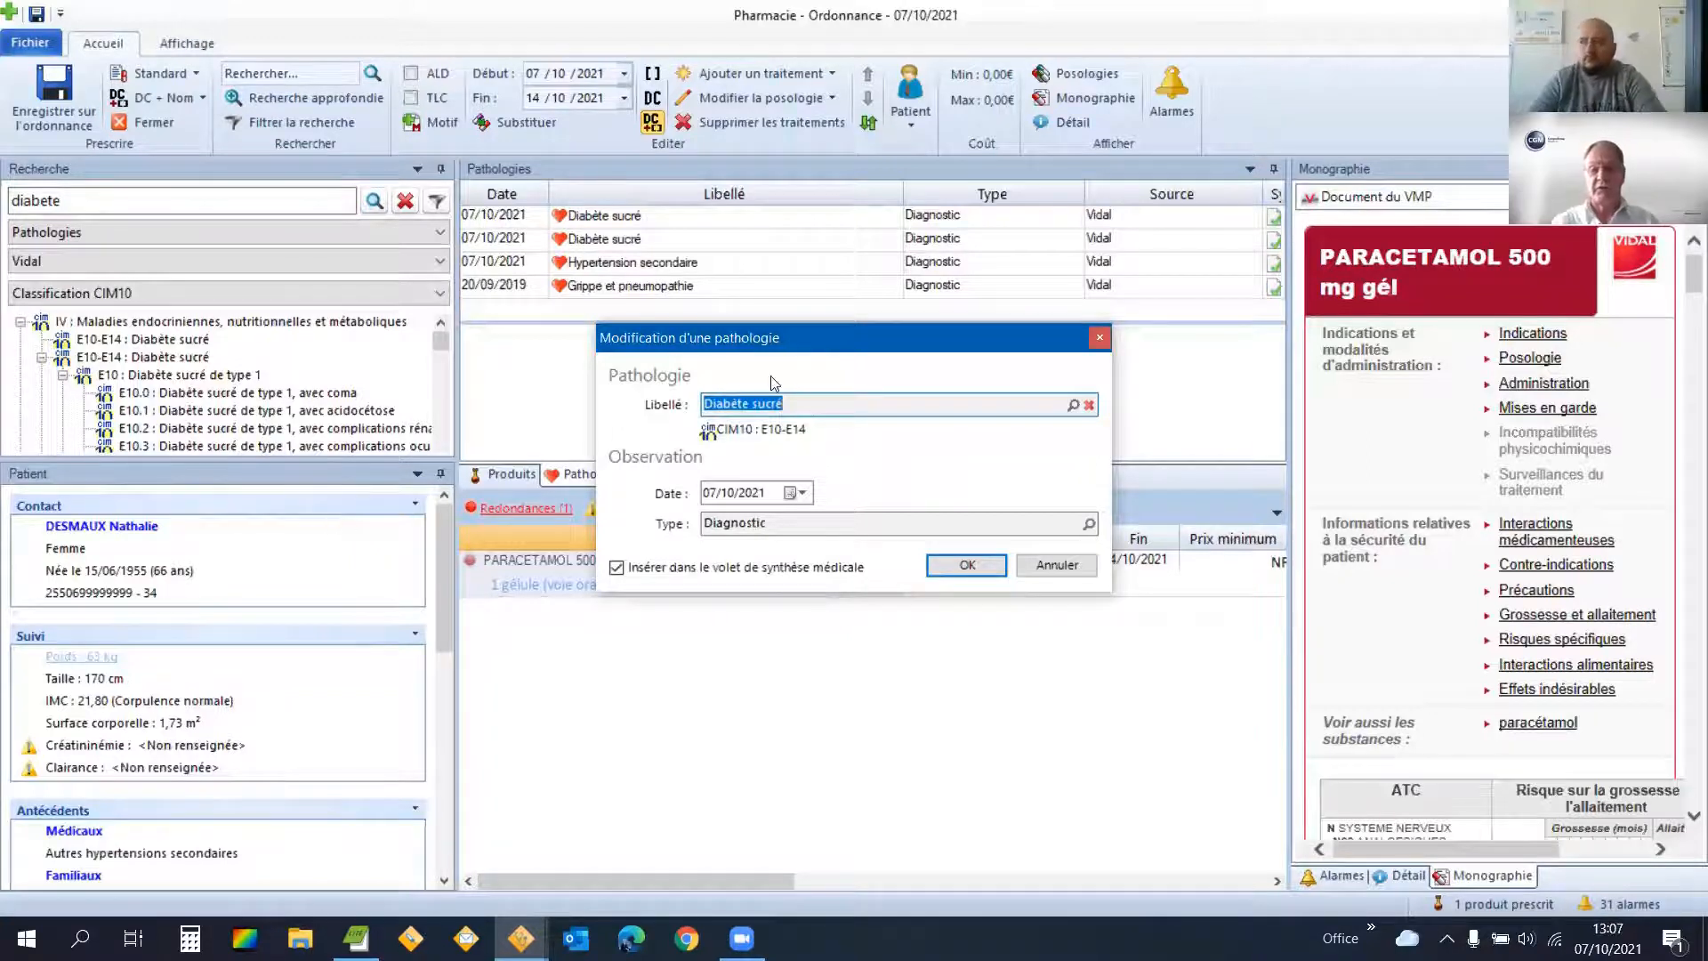
drag(830, 331, 807, 285)
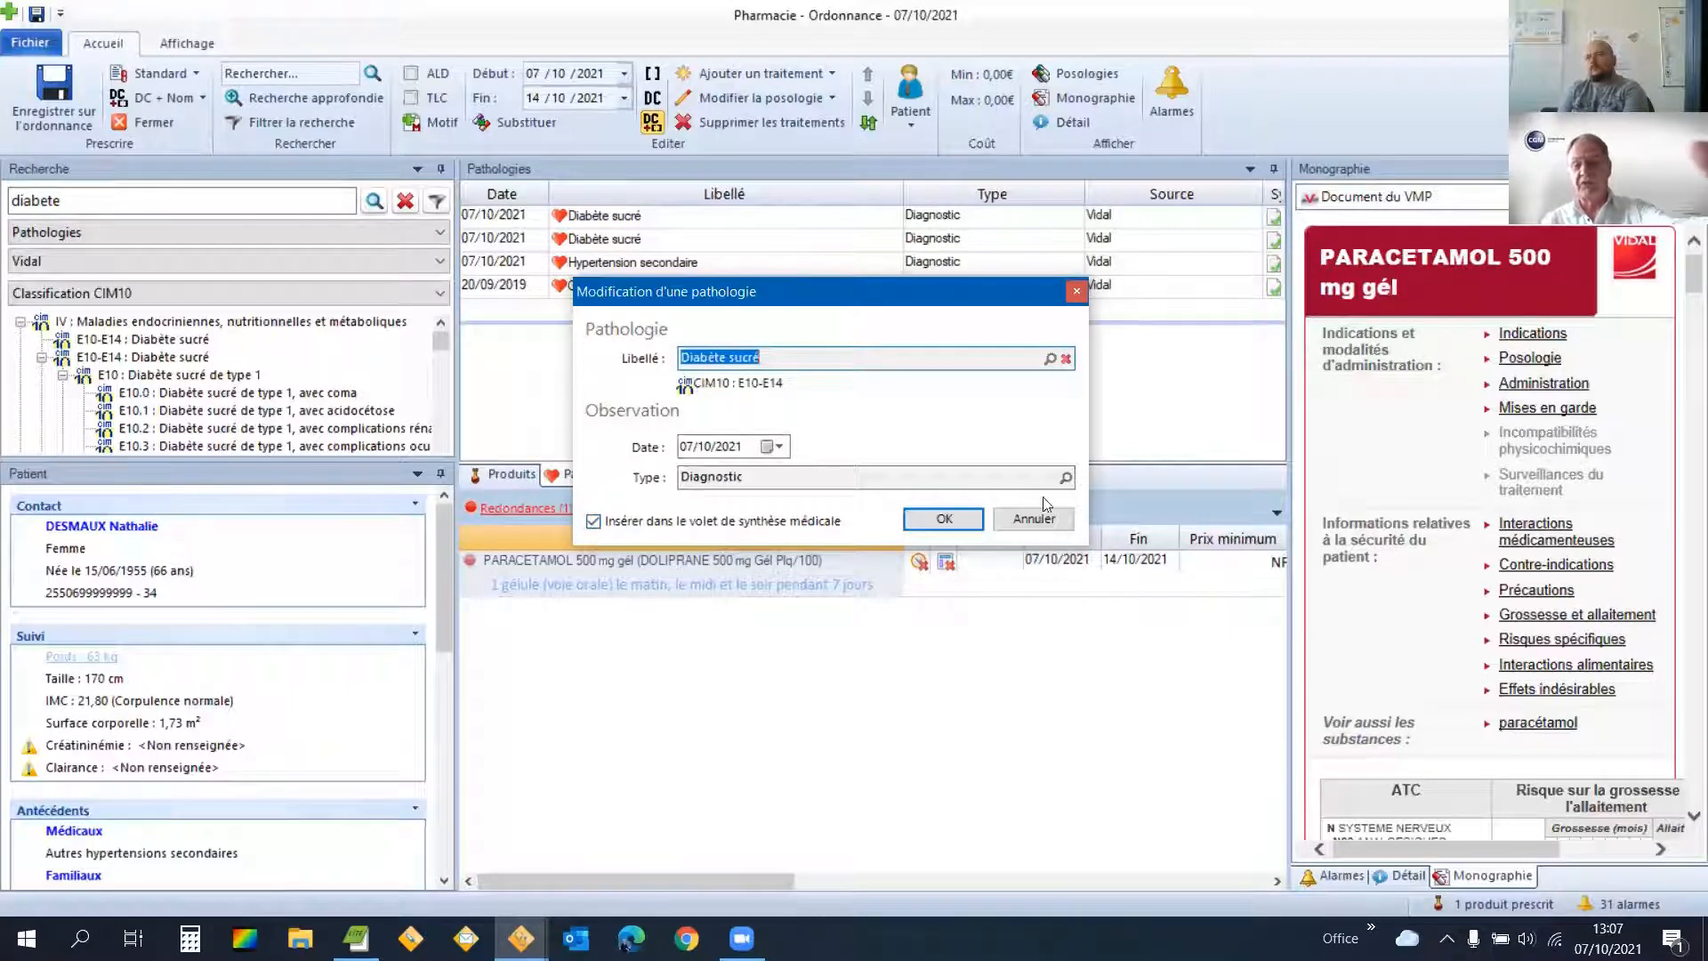
click(950, 533)
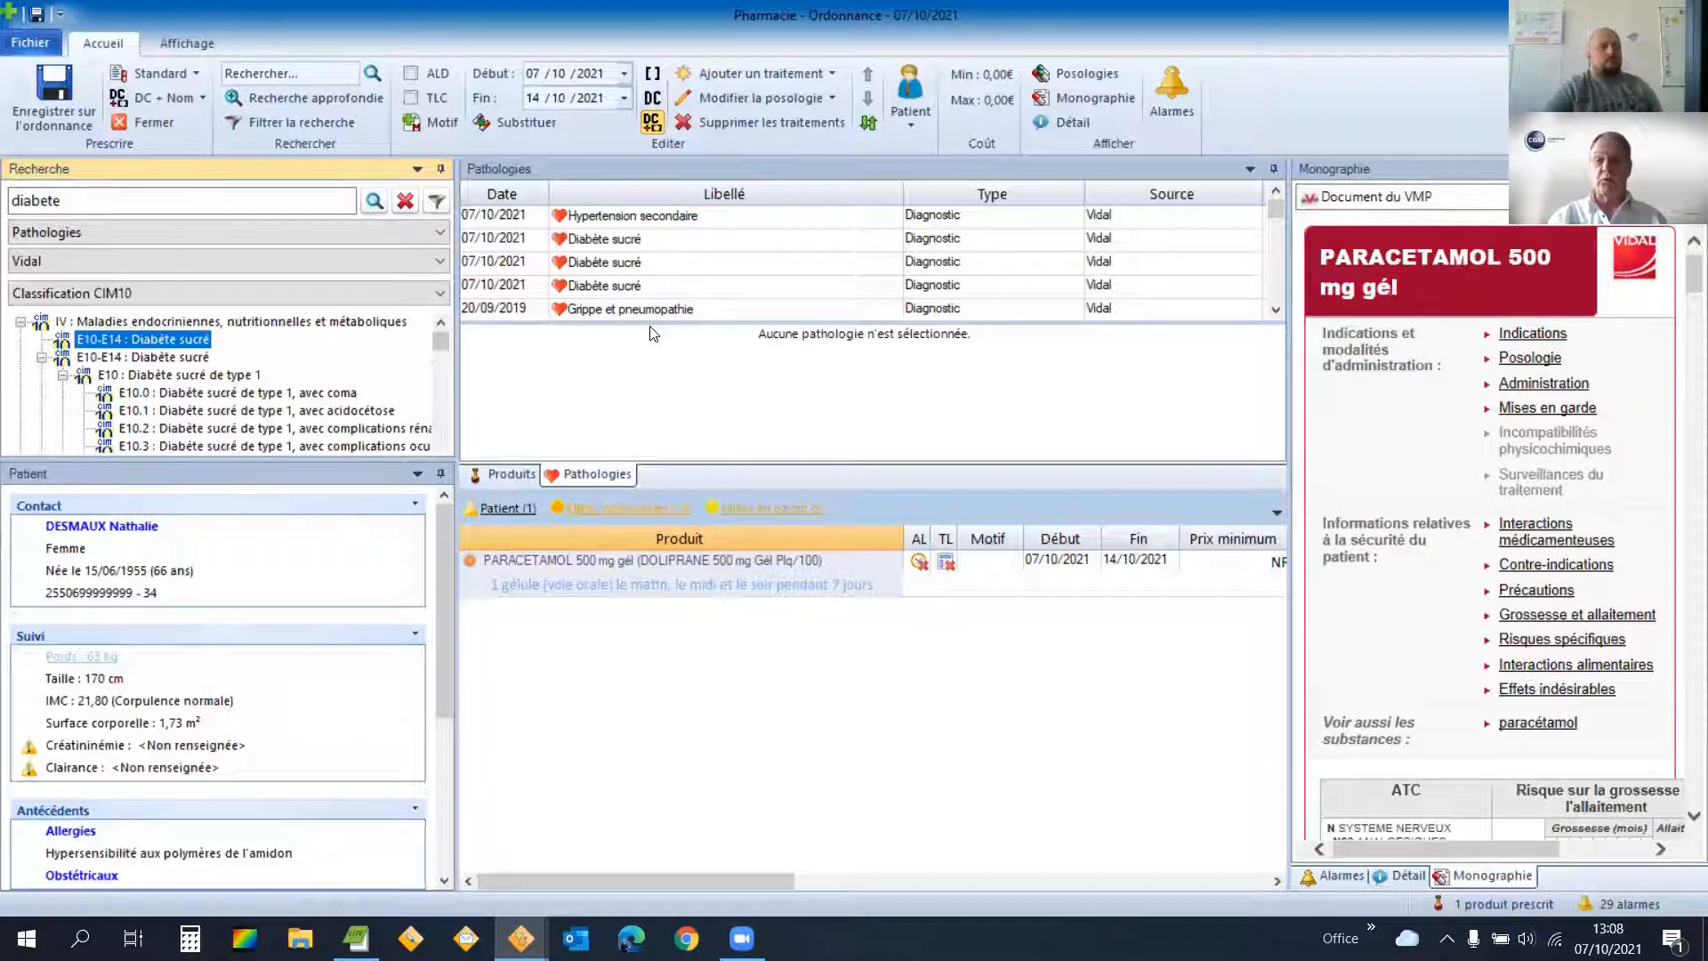
Save the DOLIPRANE 500 mg prescription to the patient's record.
click(916, 121)
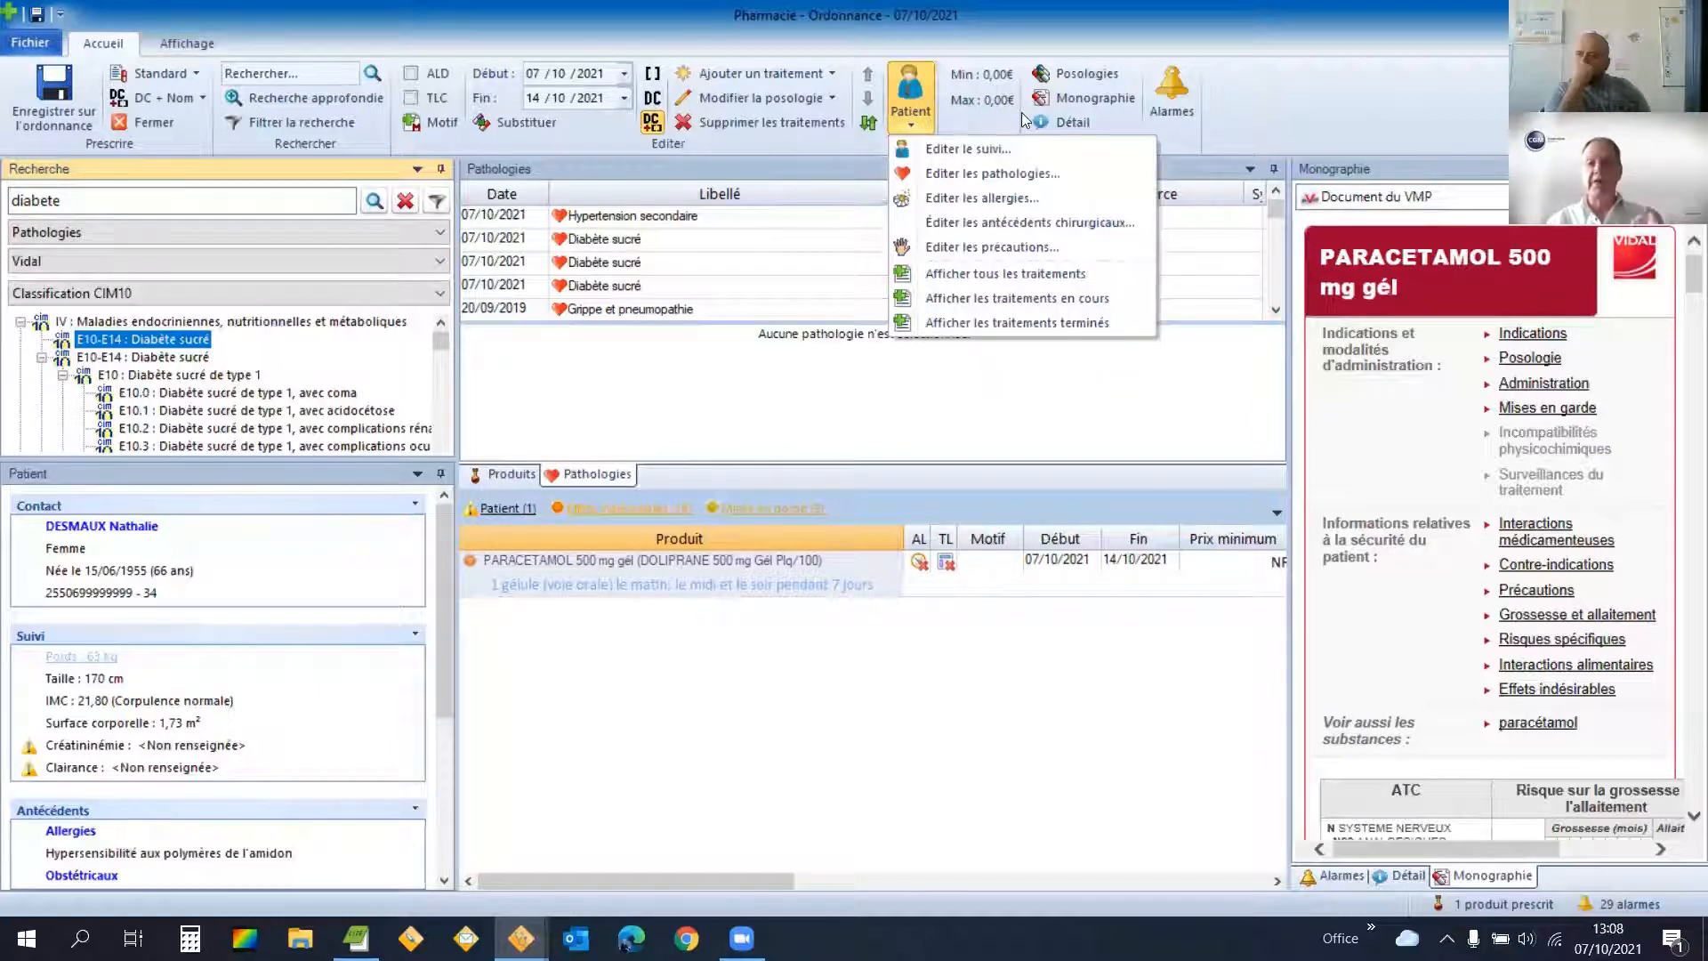
click(1274, 135)
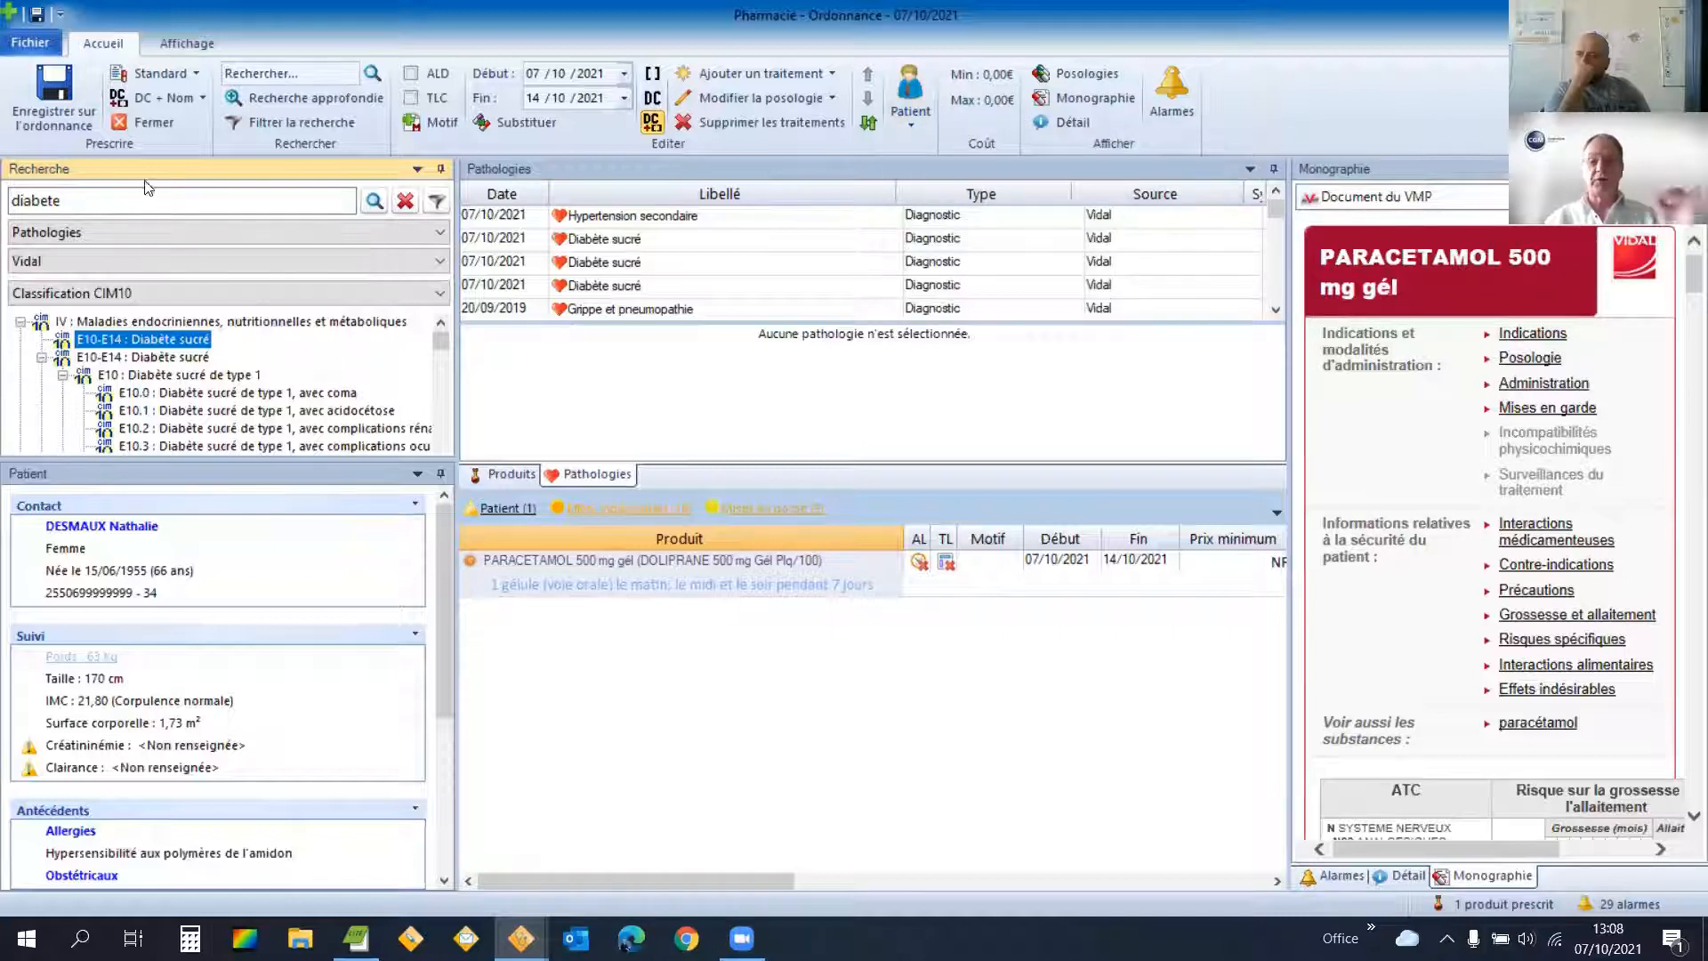
click(58, 94)
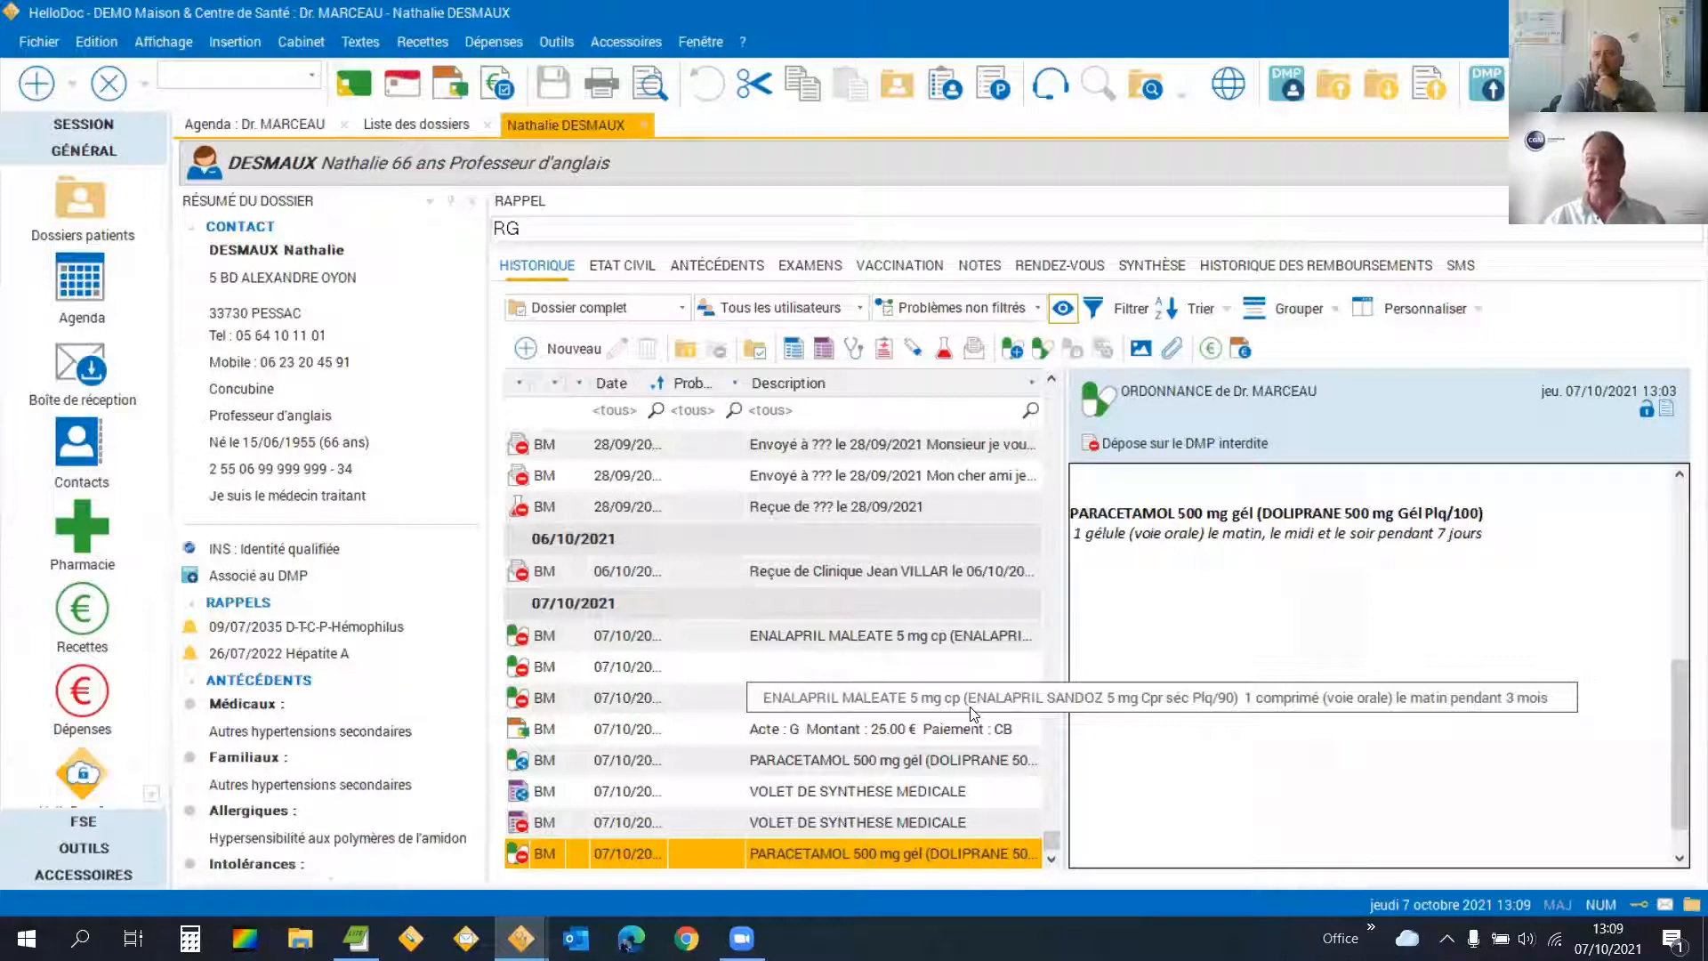
Generate a medical summary document in the patient's record, check its active problems for Diabète sucré, save it and return to the history.
click(1151, 267)
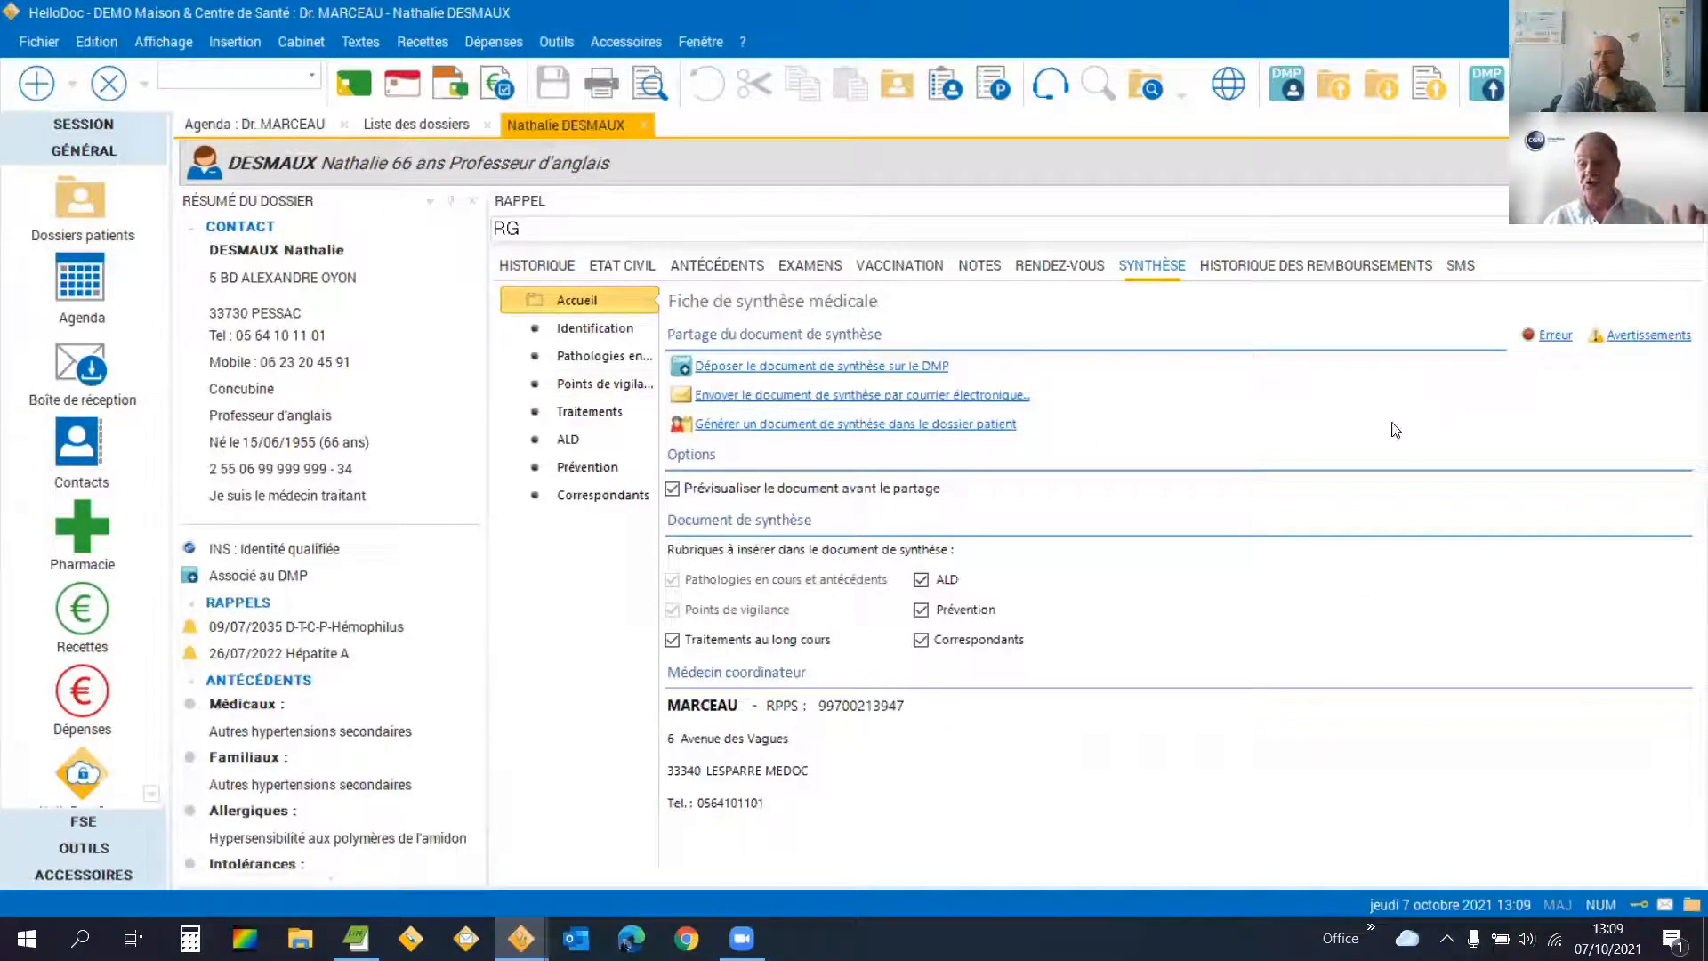
click(800, 434)
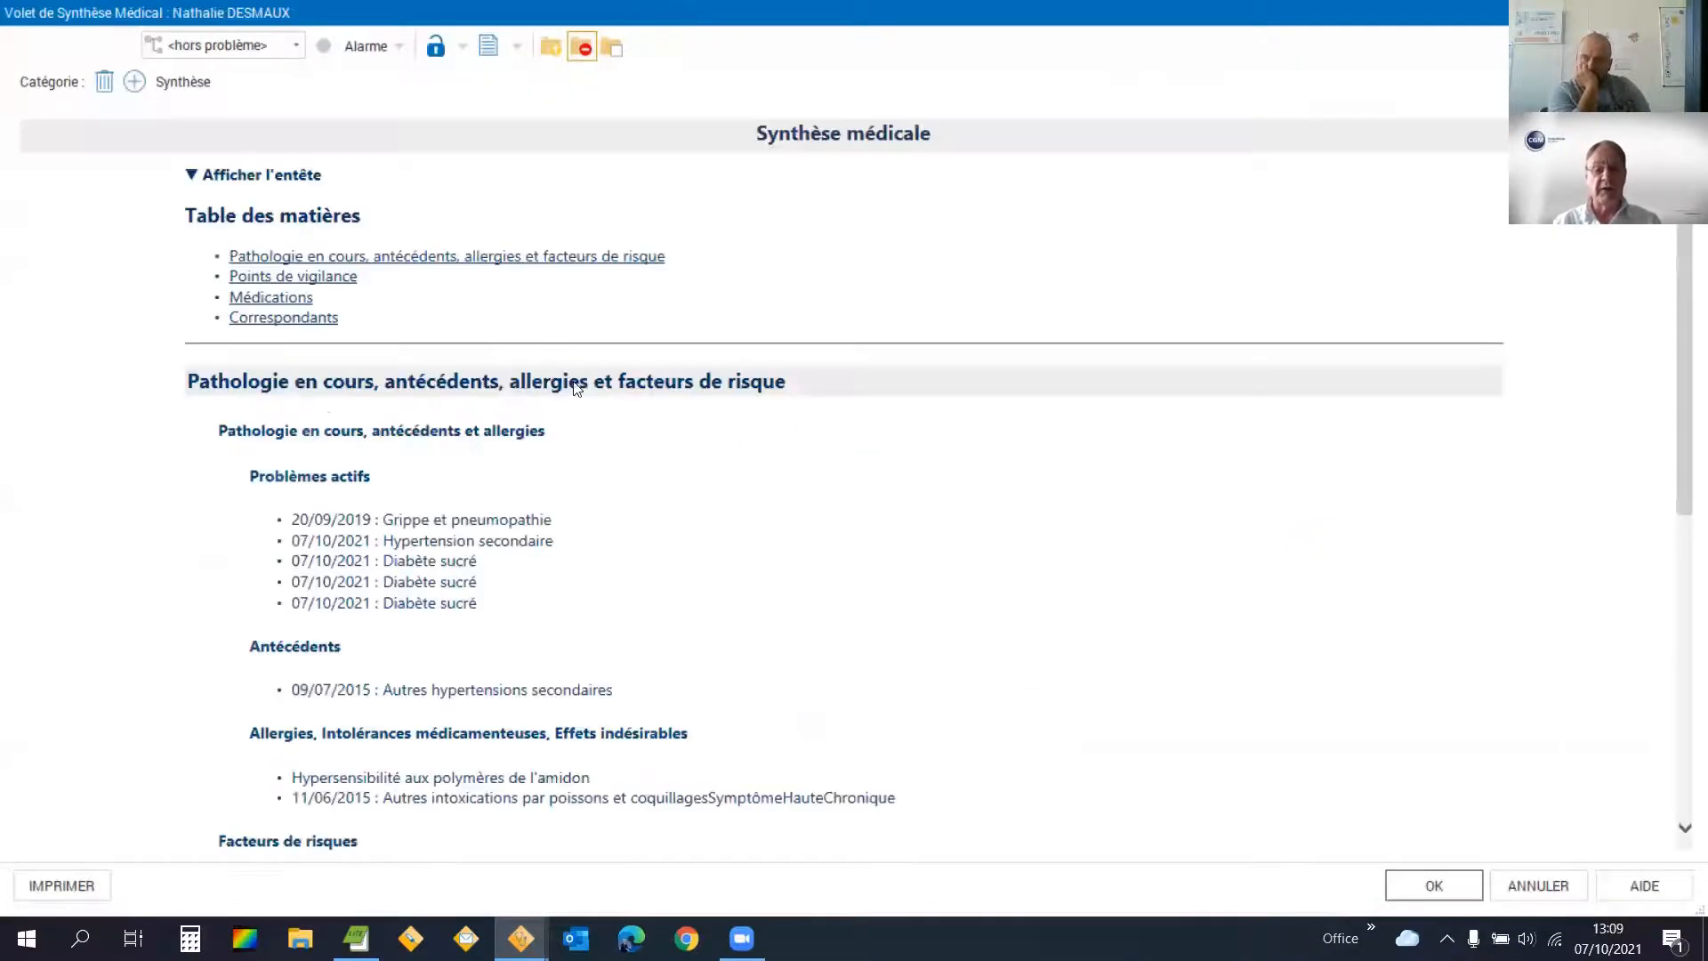
scroll(478, 338, down, 2)
drag(478, 338, 398, 383)
click(464, 384)
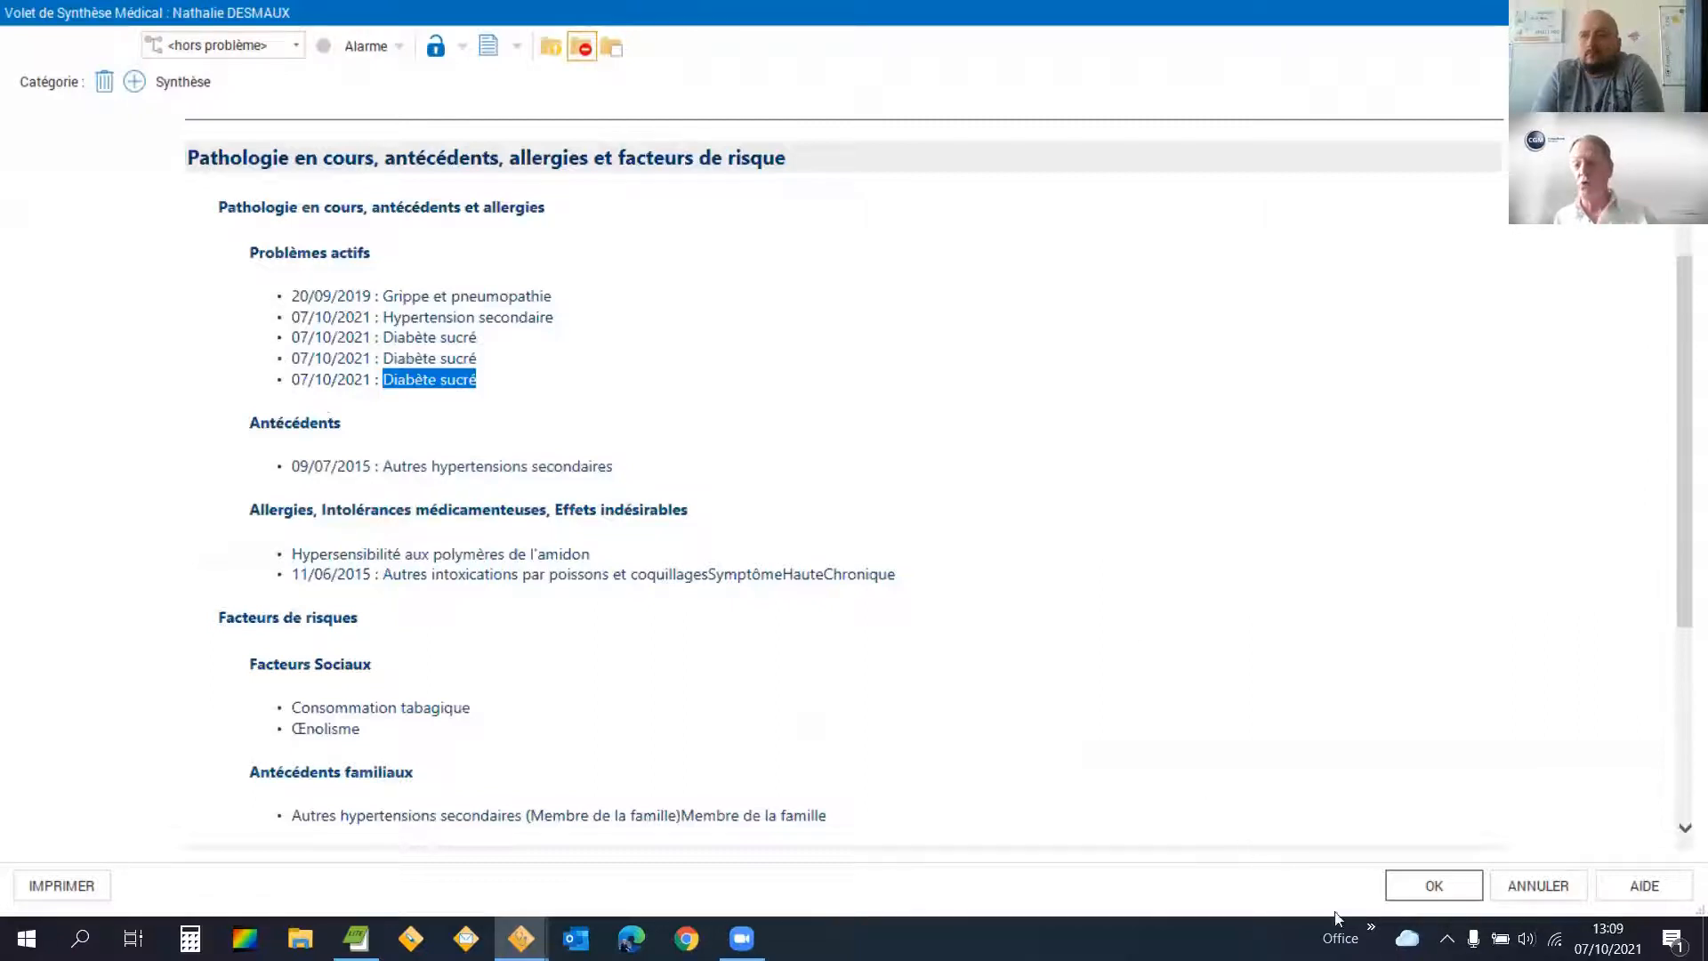
click(1461, 896)
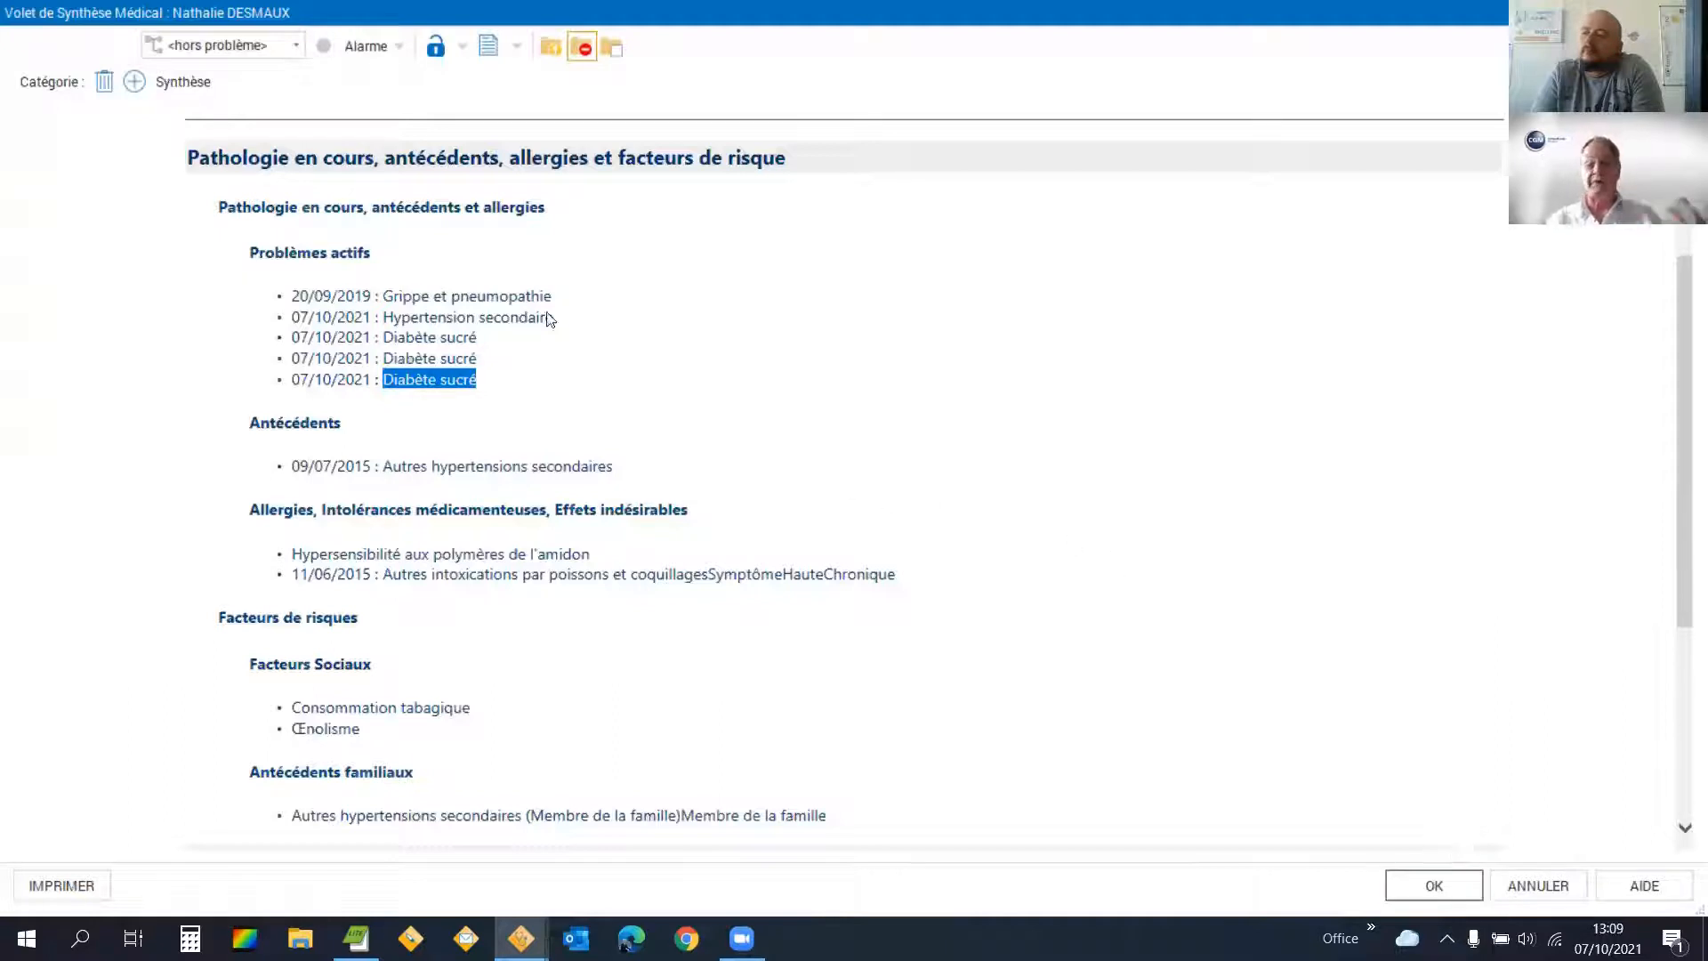
click(534, 271)
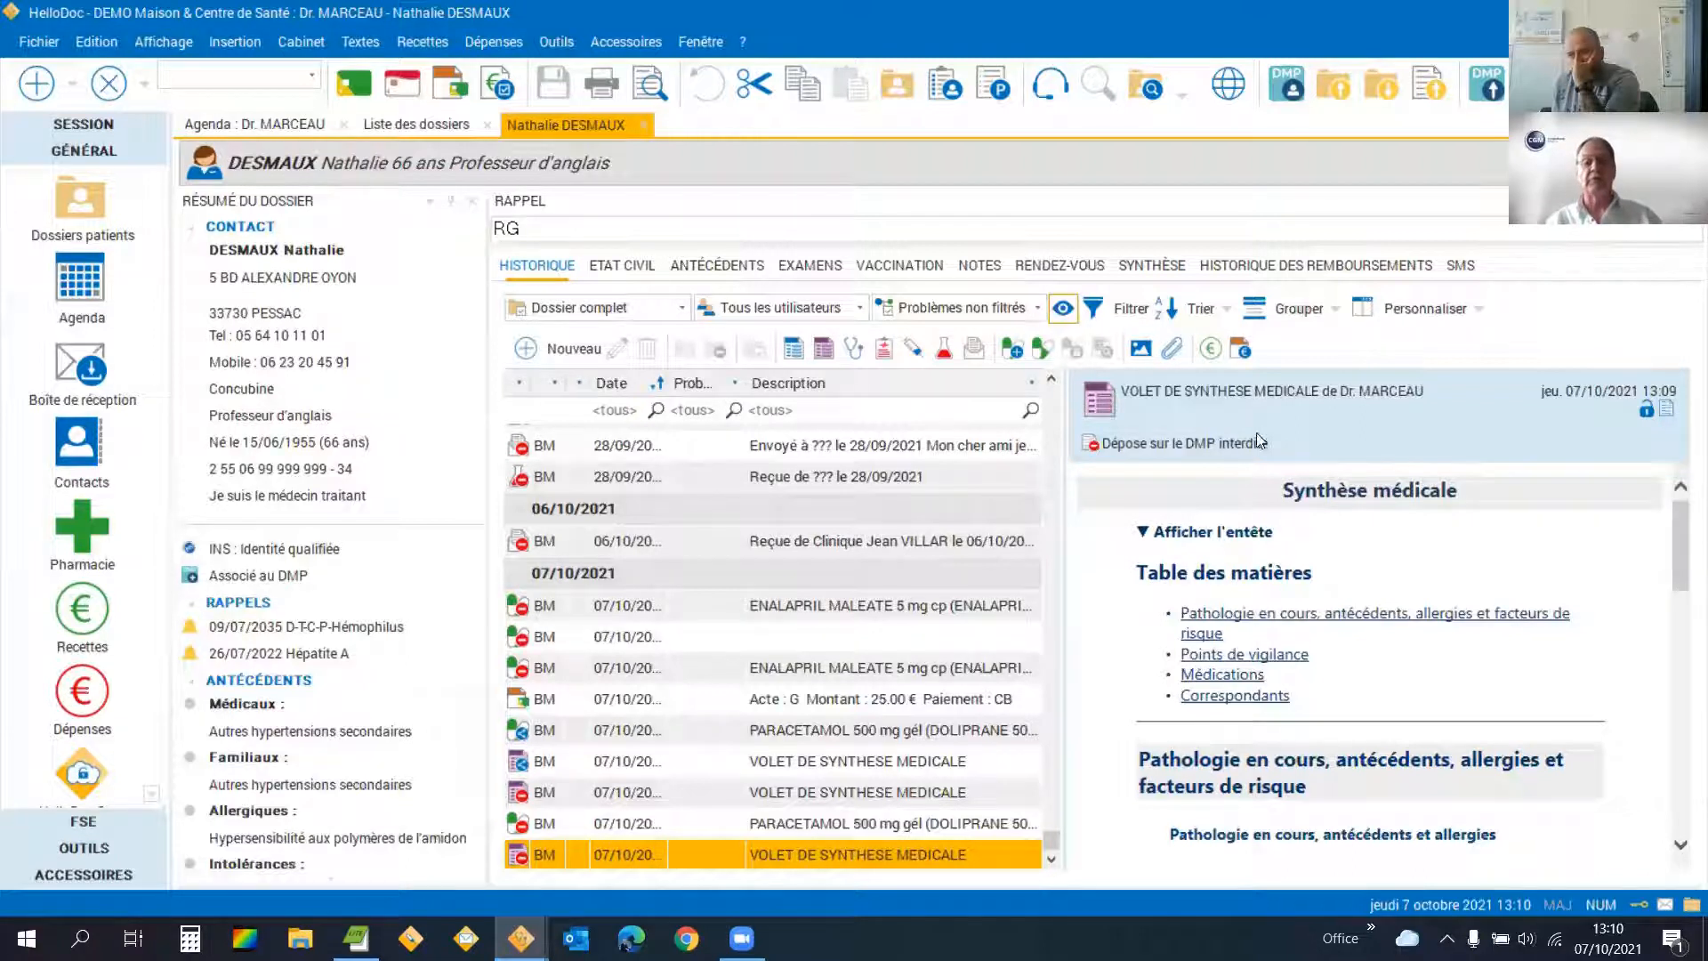
Check the patient's antecedents summary and lifestyle section, and start a new entry in the coded pathologies.
click(717, 265)
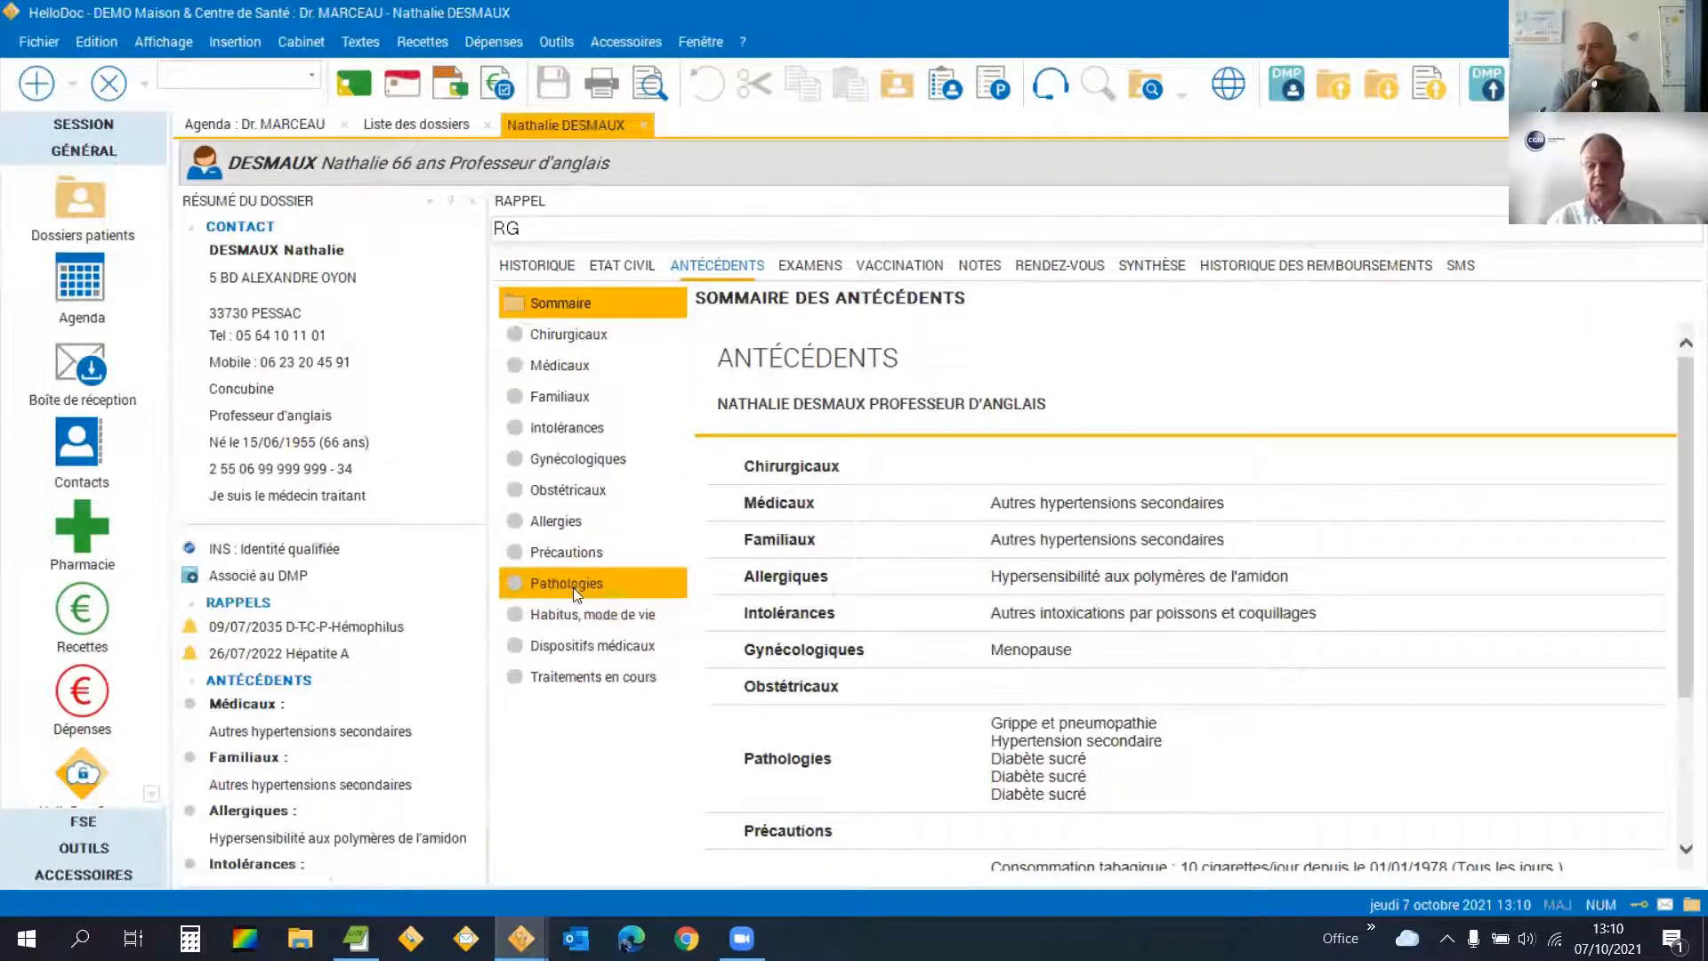
click(580, 614)
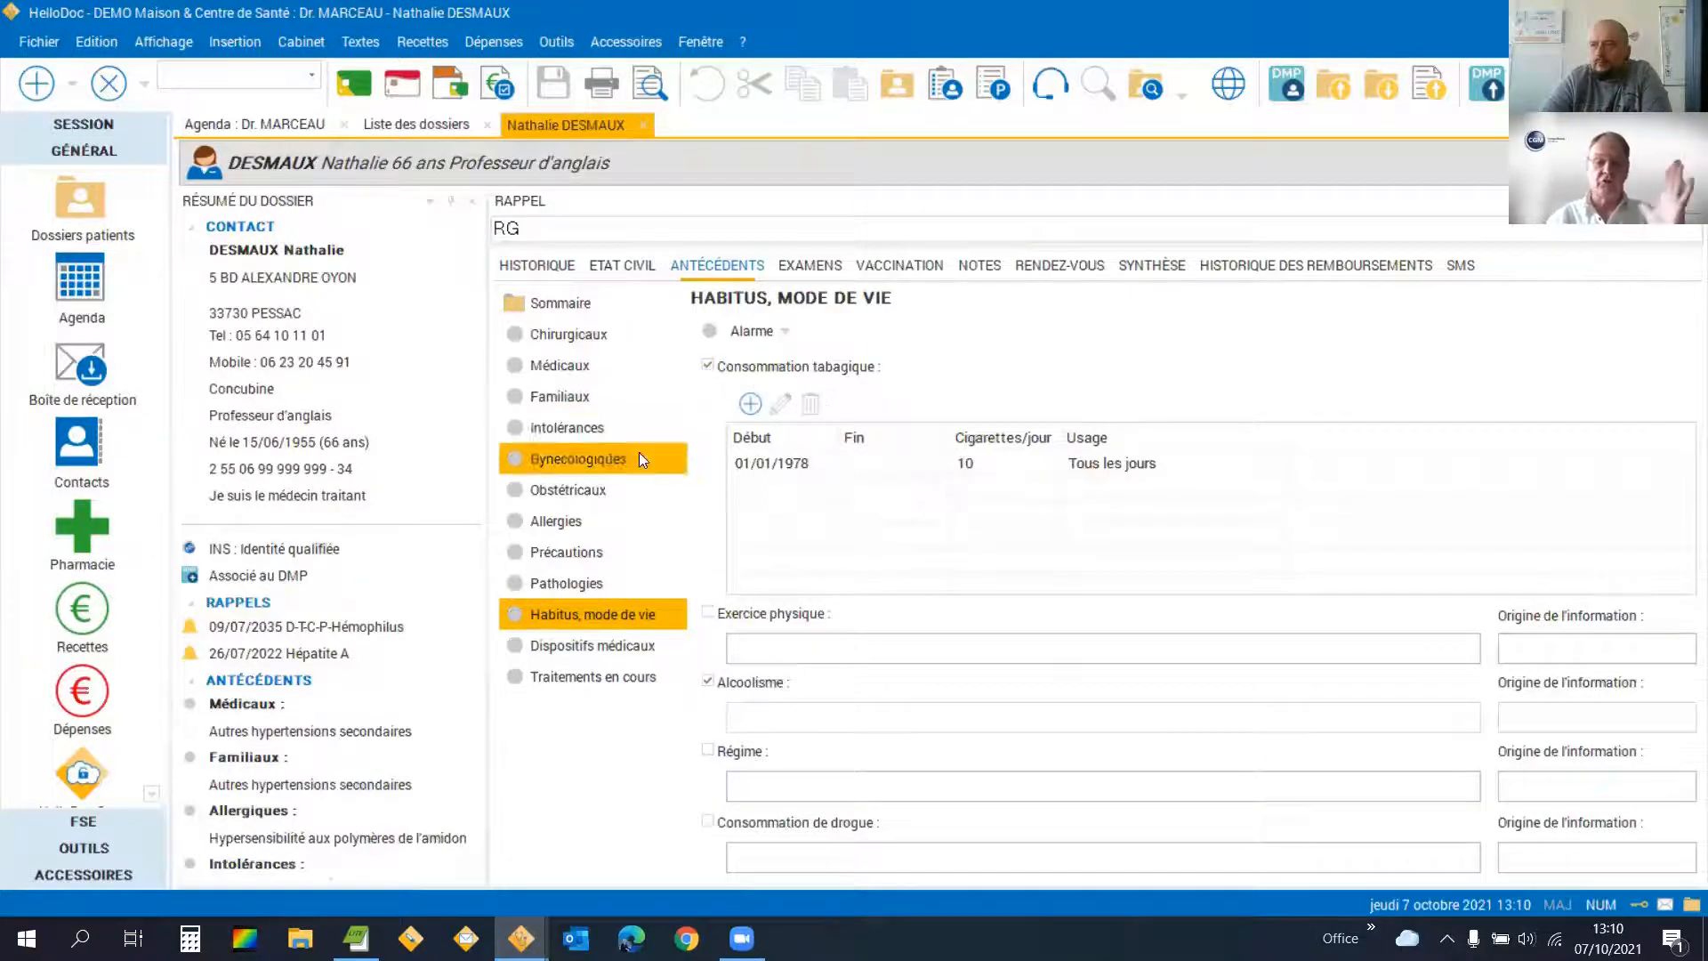
click(611, 583)
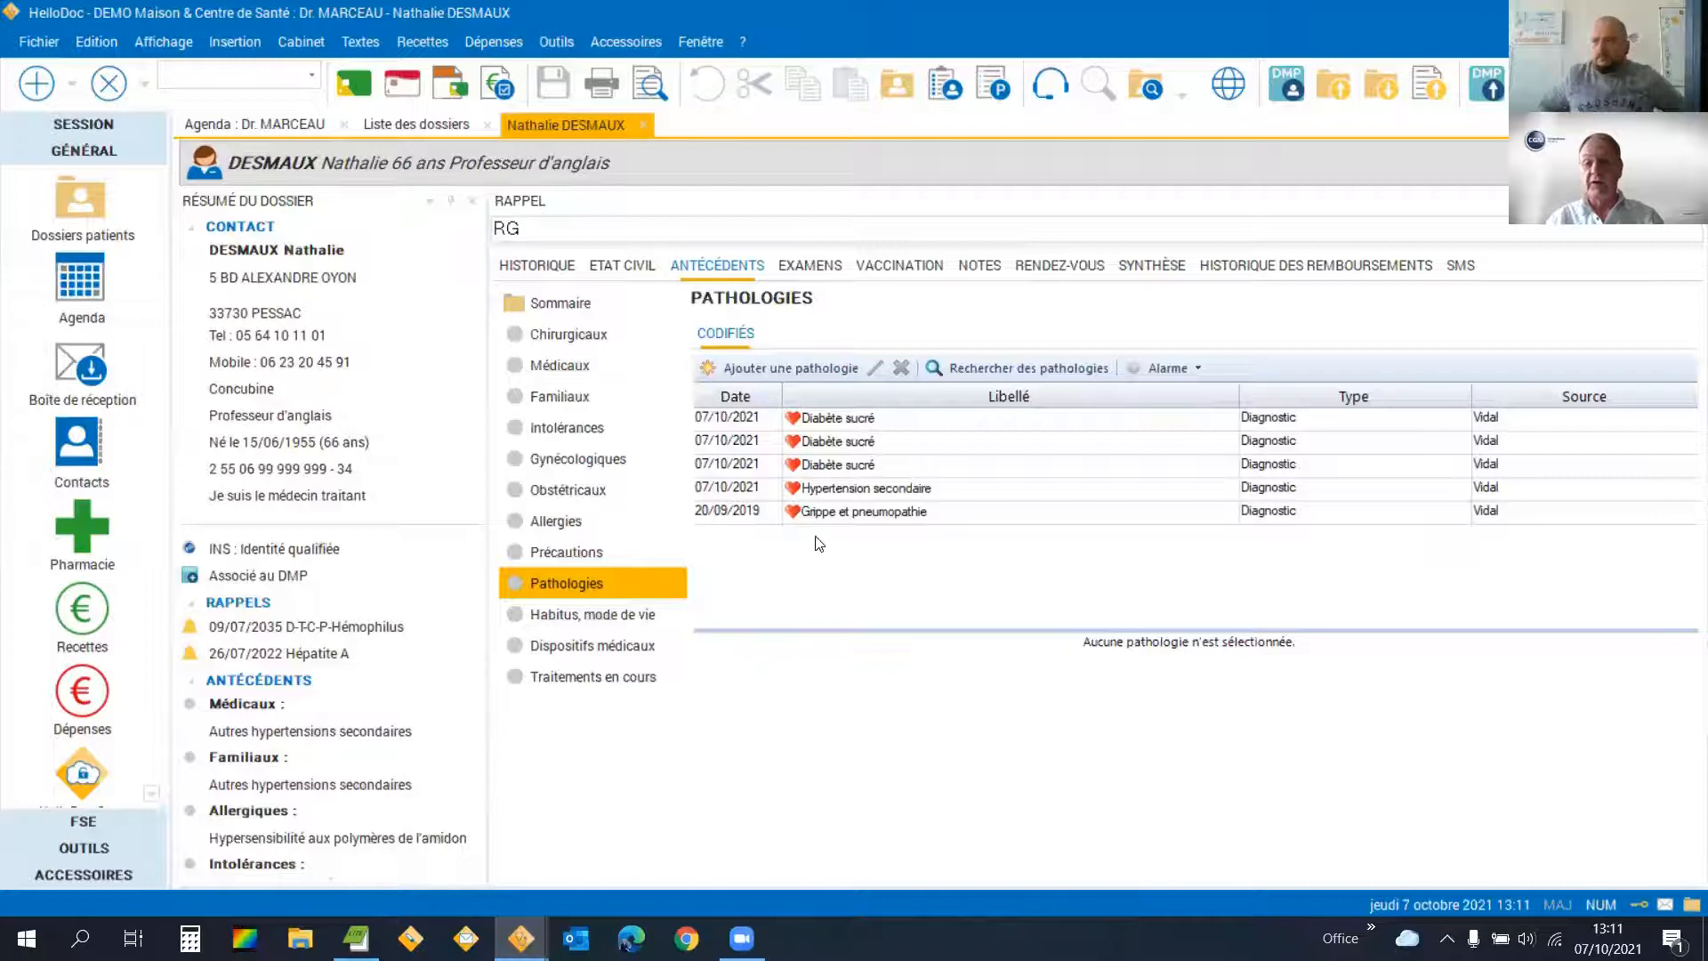
click(786, 365)
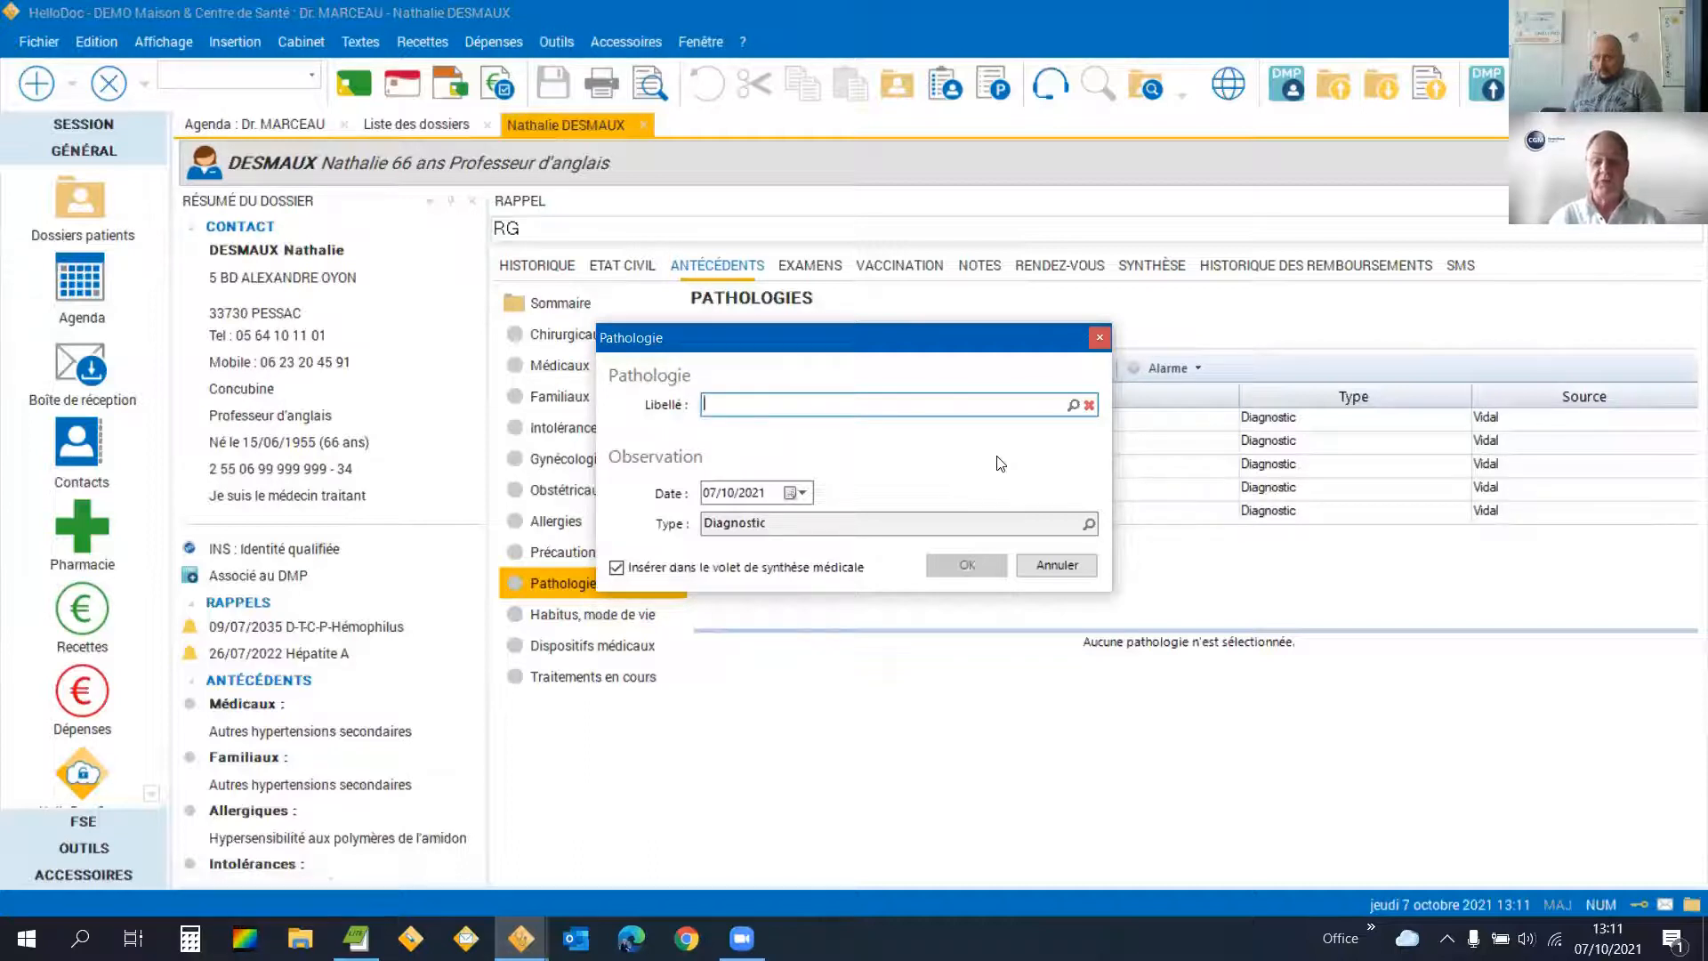
text(PATH)
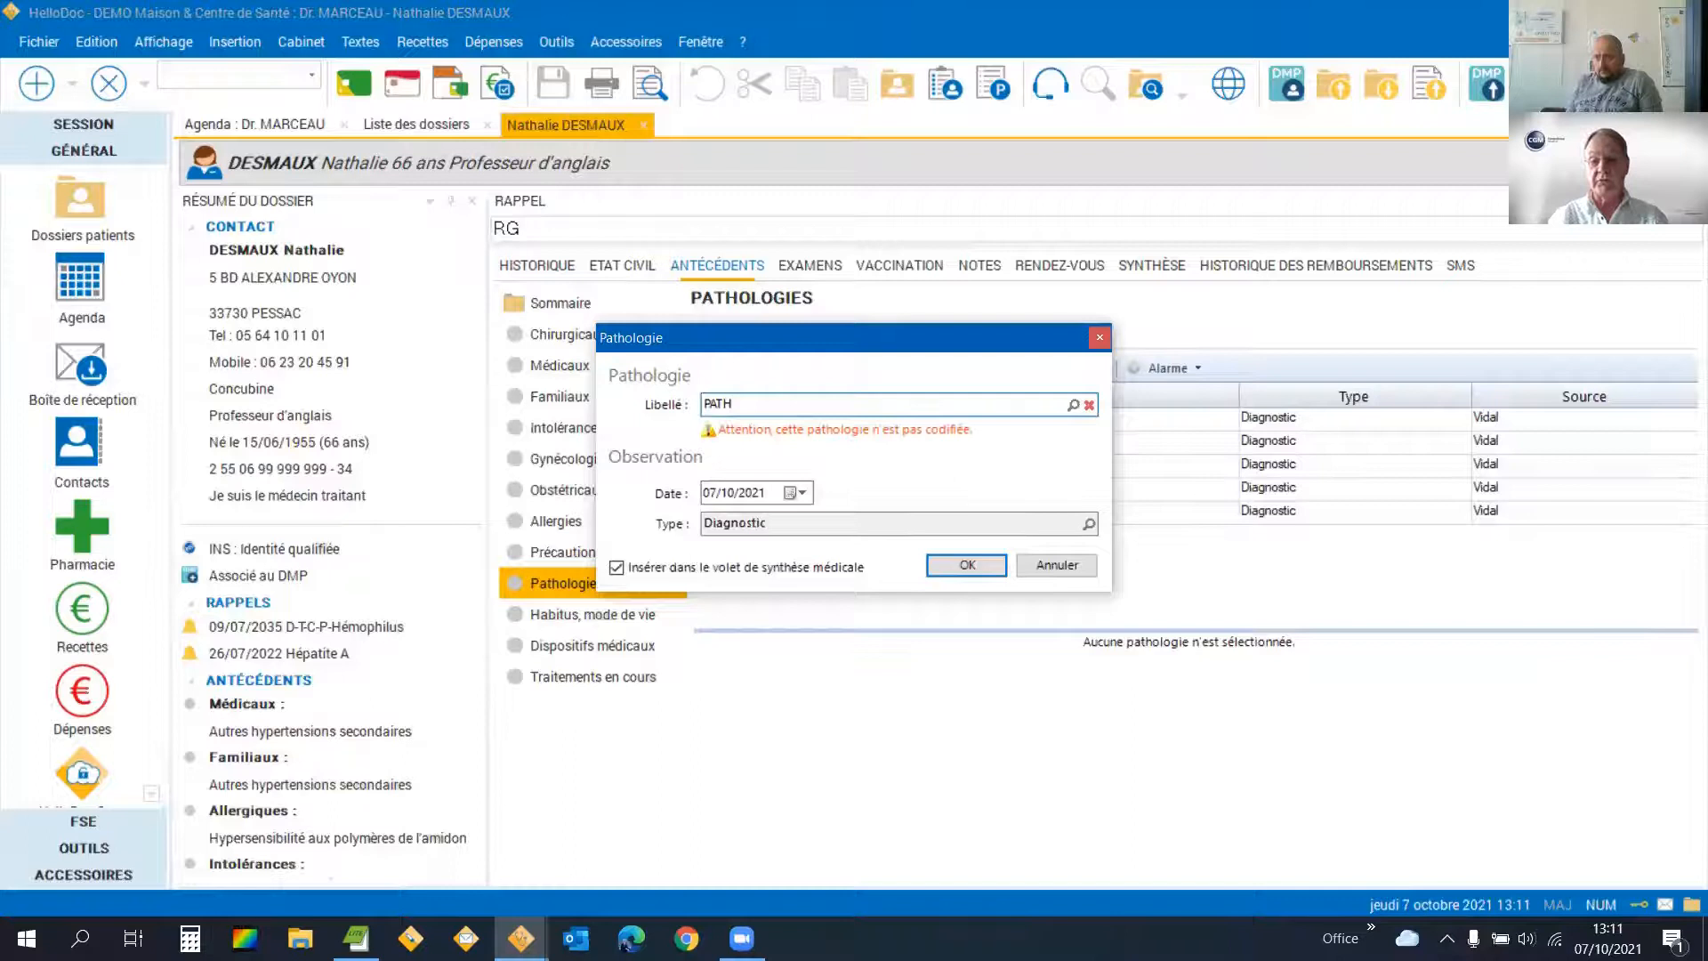
text(OLGIE)
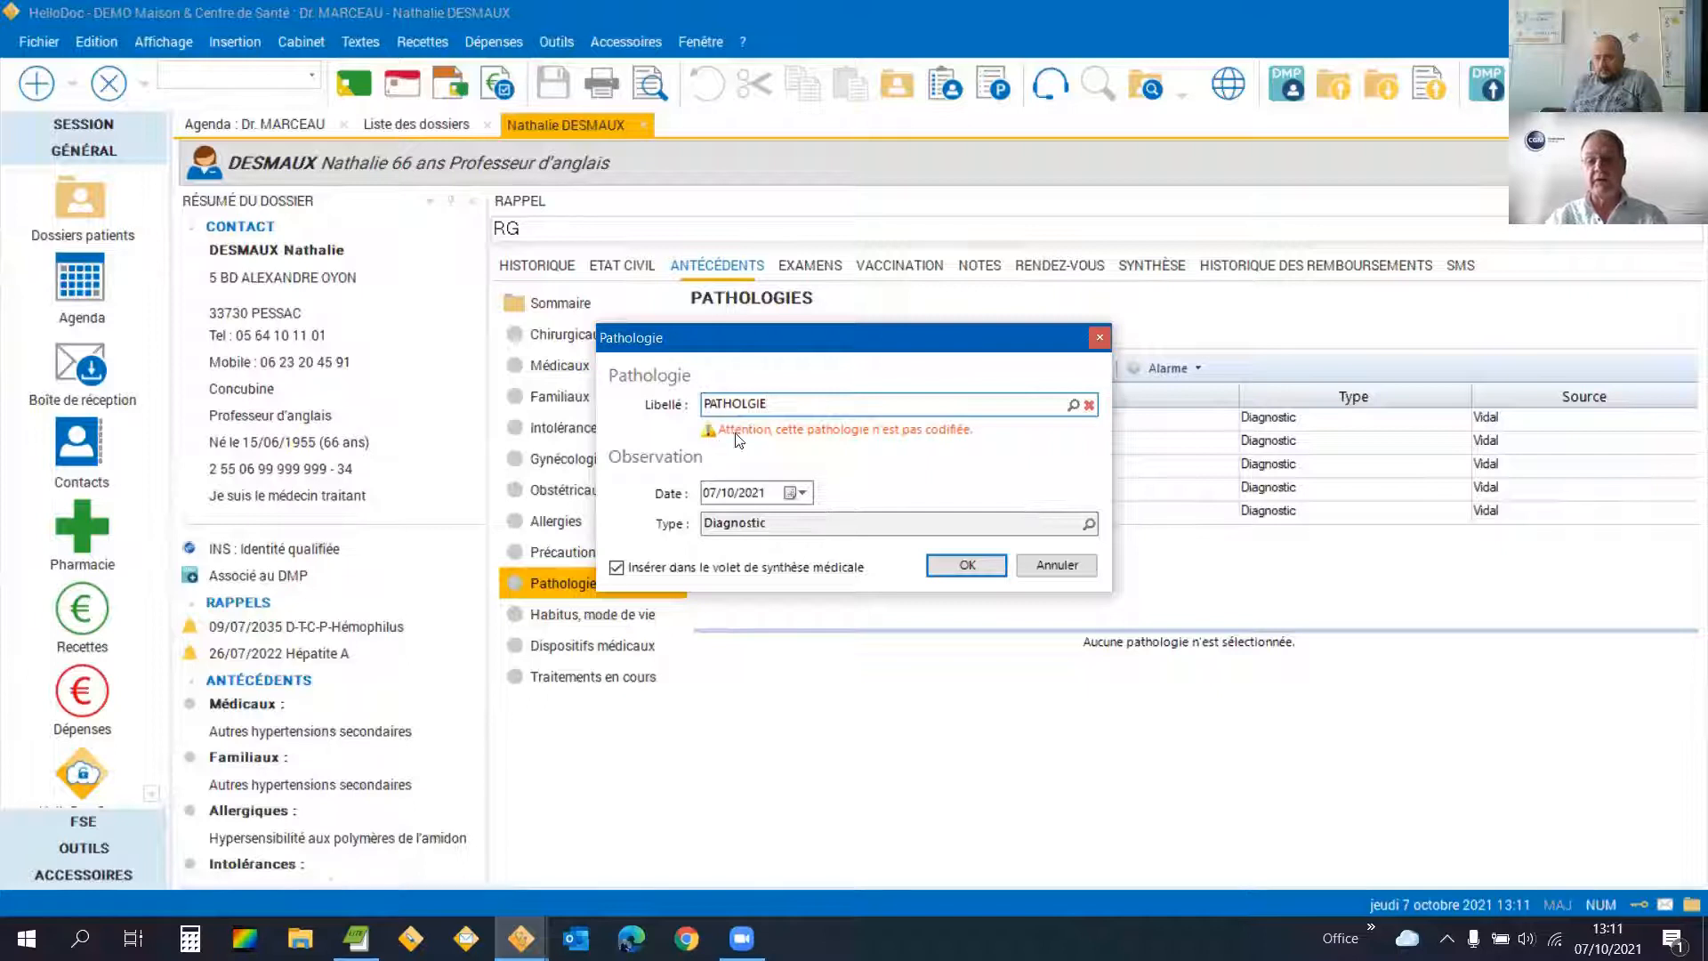
key(BackSpace)
key(BackSpace)
key(BackSpace)
key(BackSpace)
key(BackSpace)
key(BackSpace)
key(BackSpace)
key(BackSpace)
key(BackSpace)
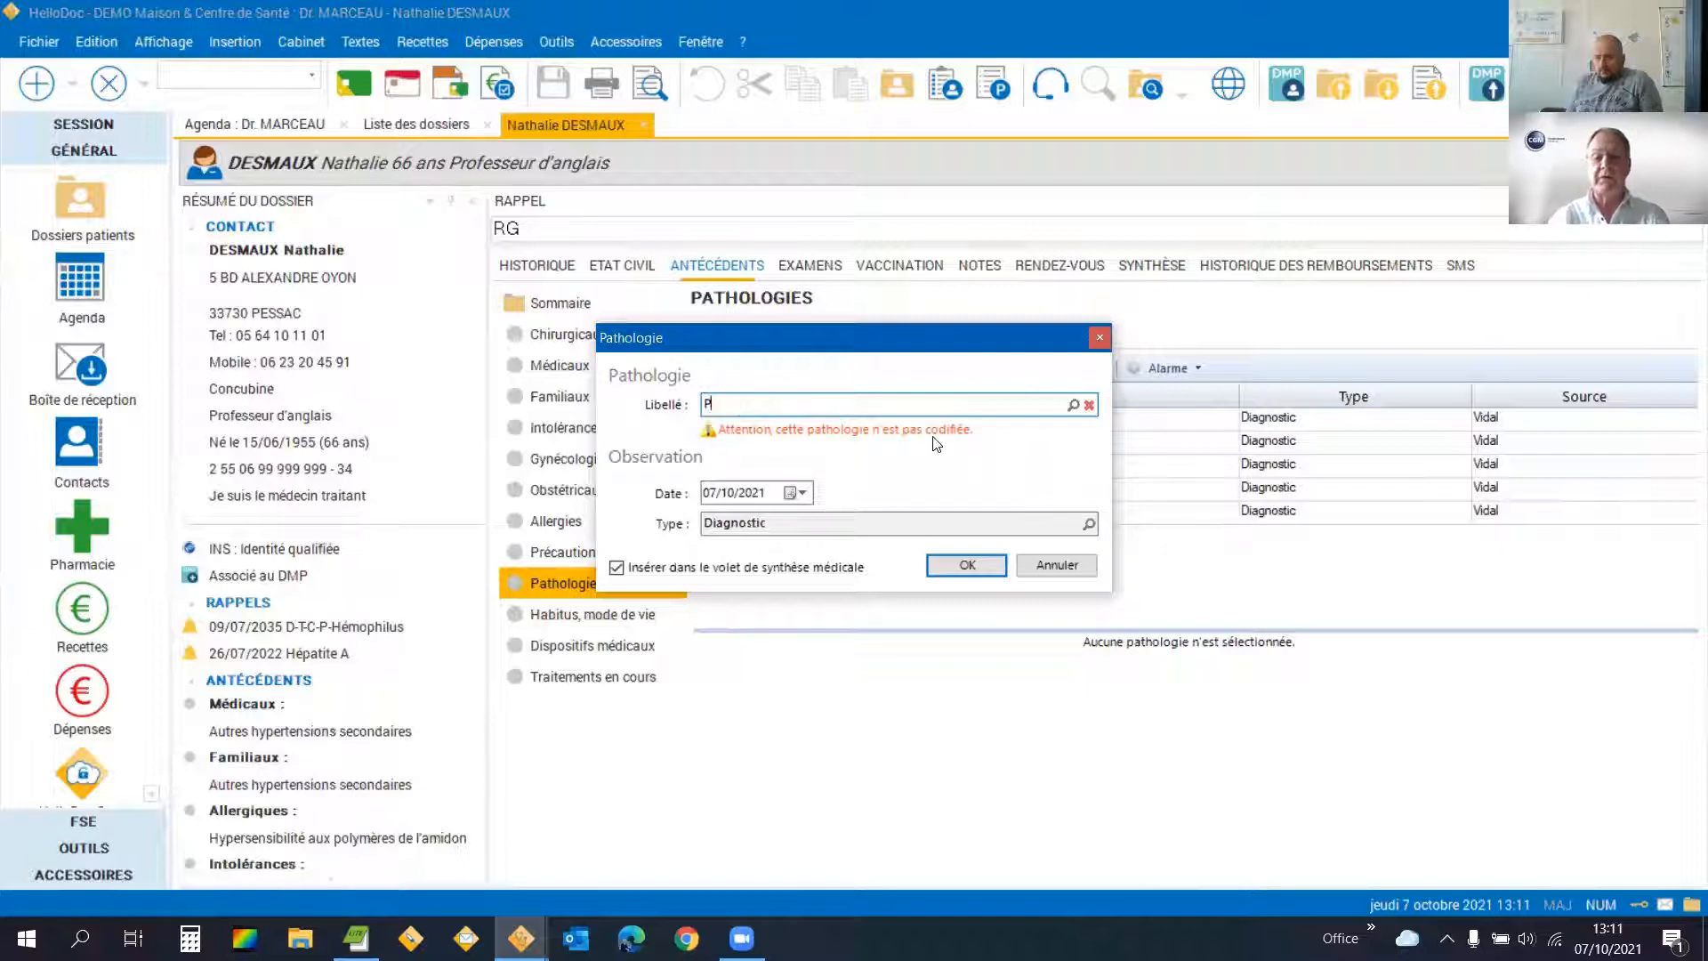
Search the CIM10 codes for "diabete" and set the new pathology's label to diabète sucré de type 1, sans complication (E10.9).
click(1072, 405)
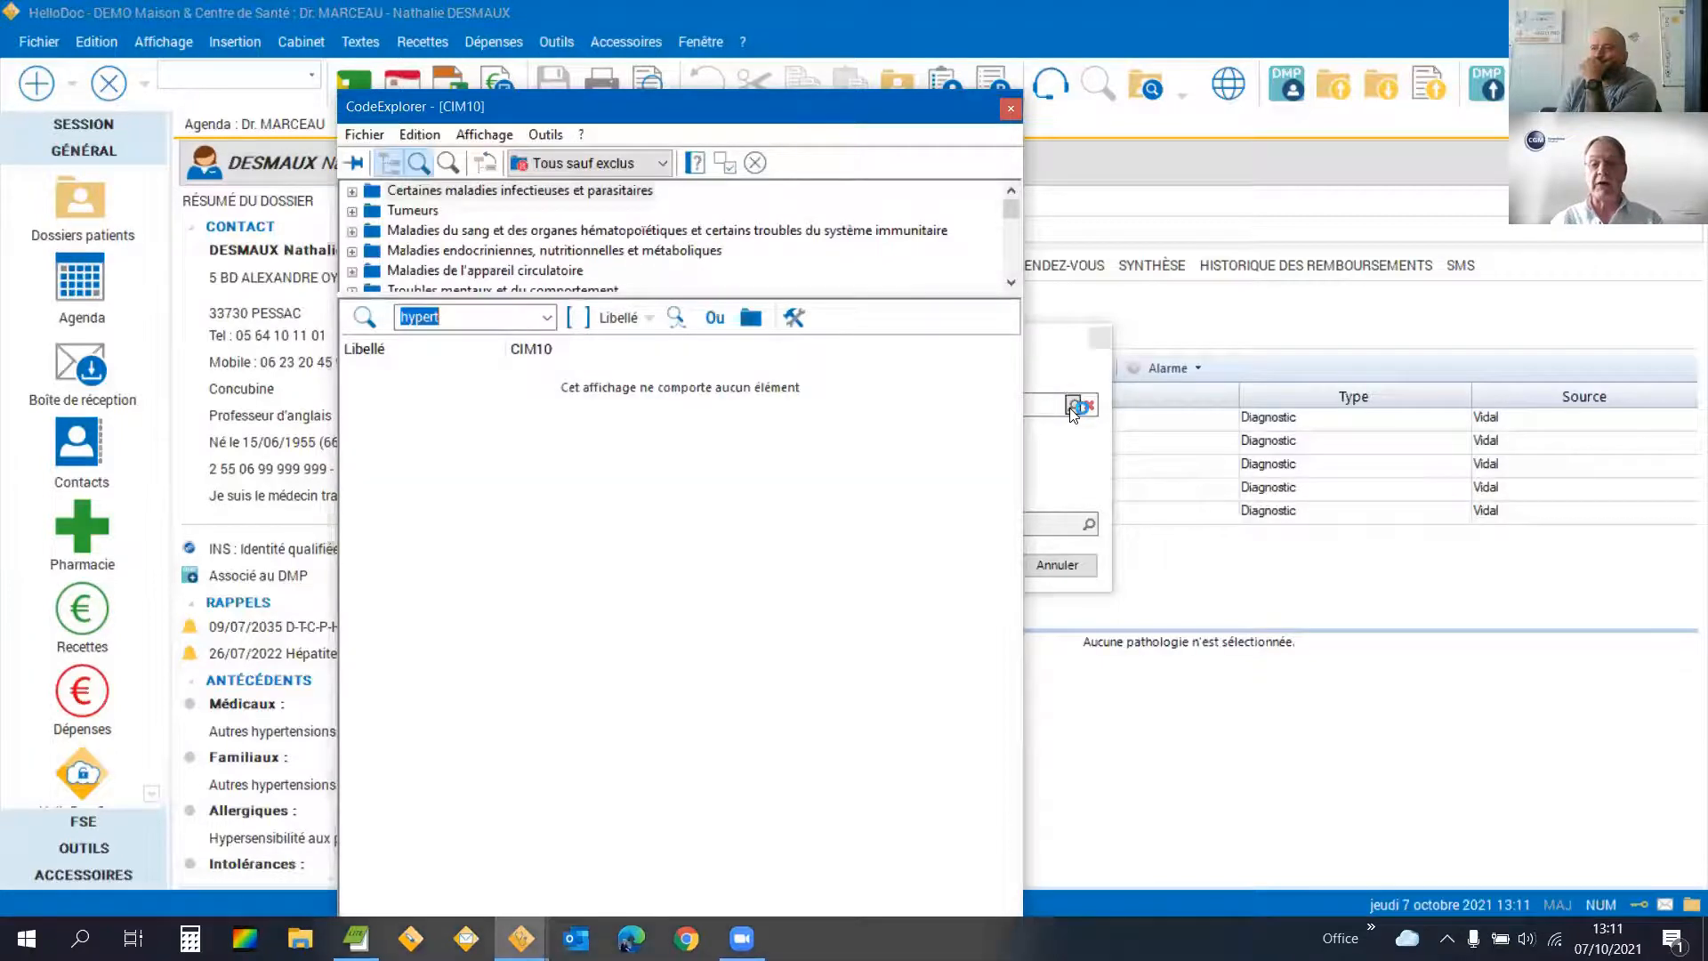
text(diabete)
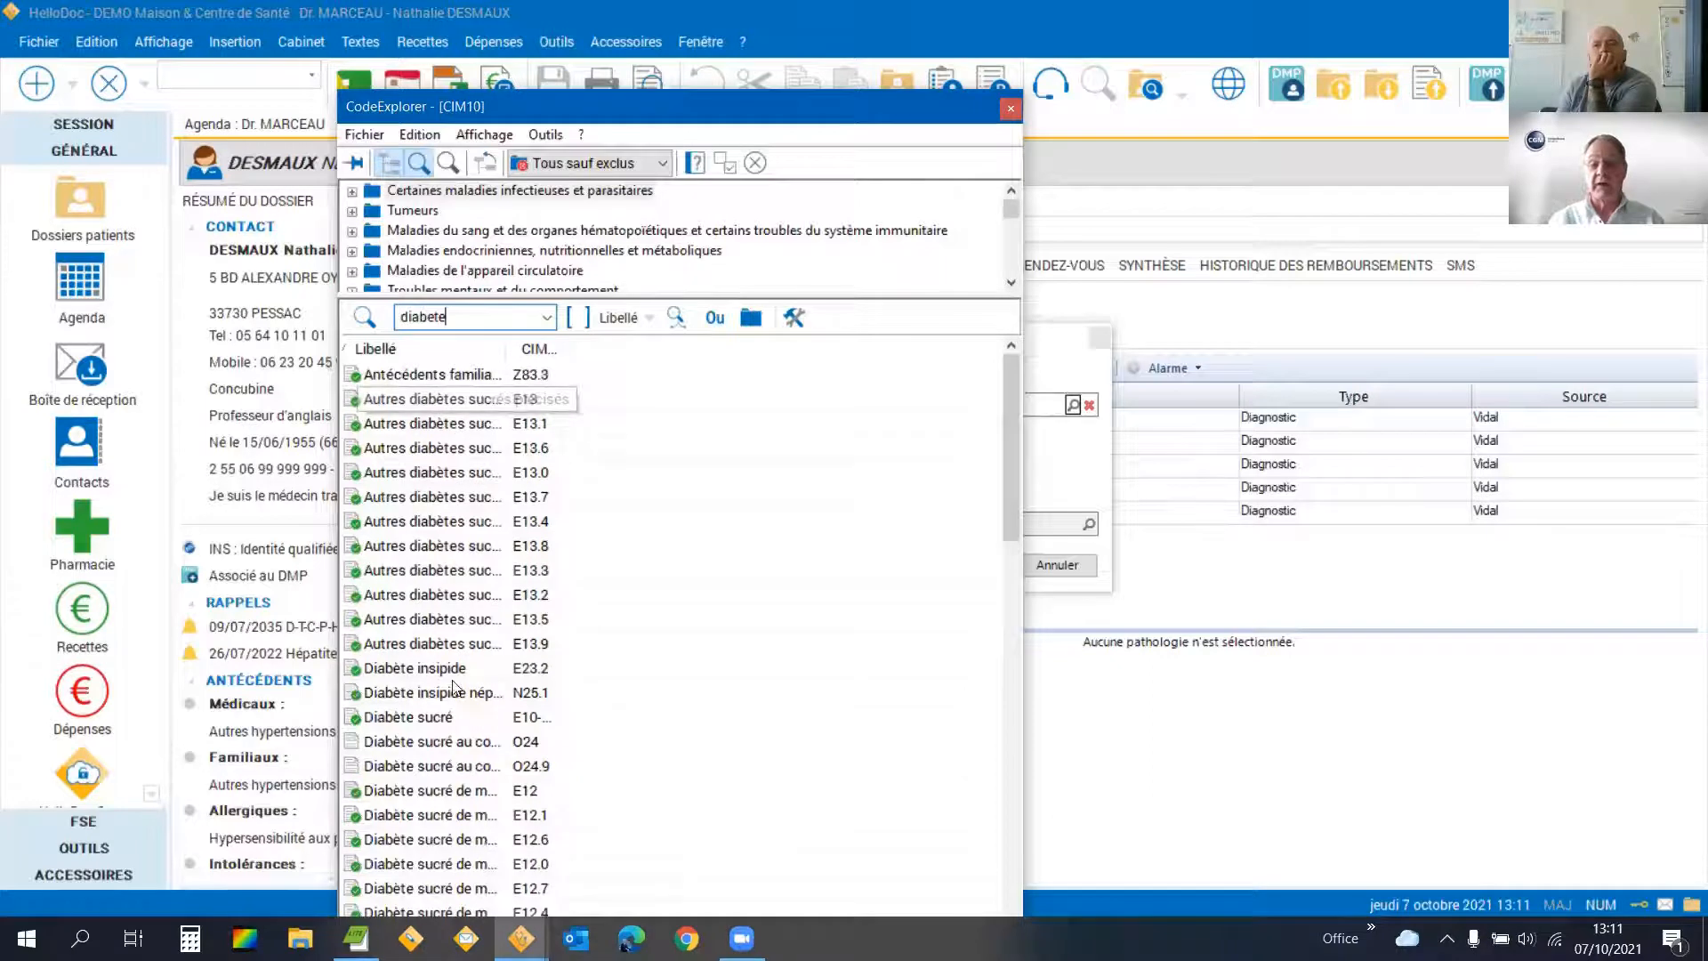
double_click(425, 725)
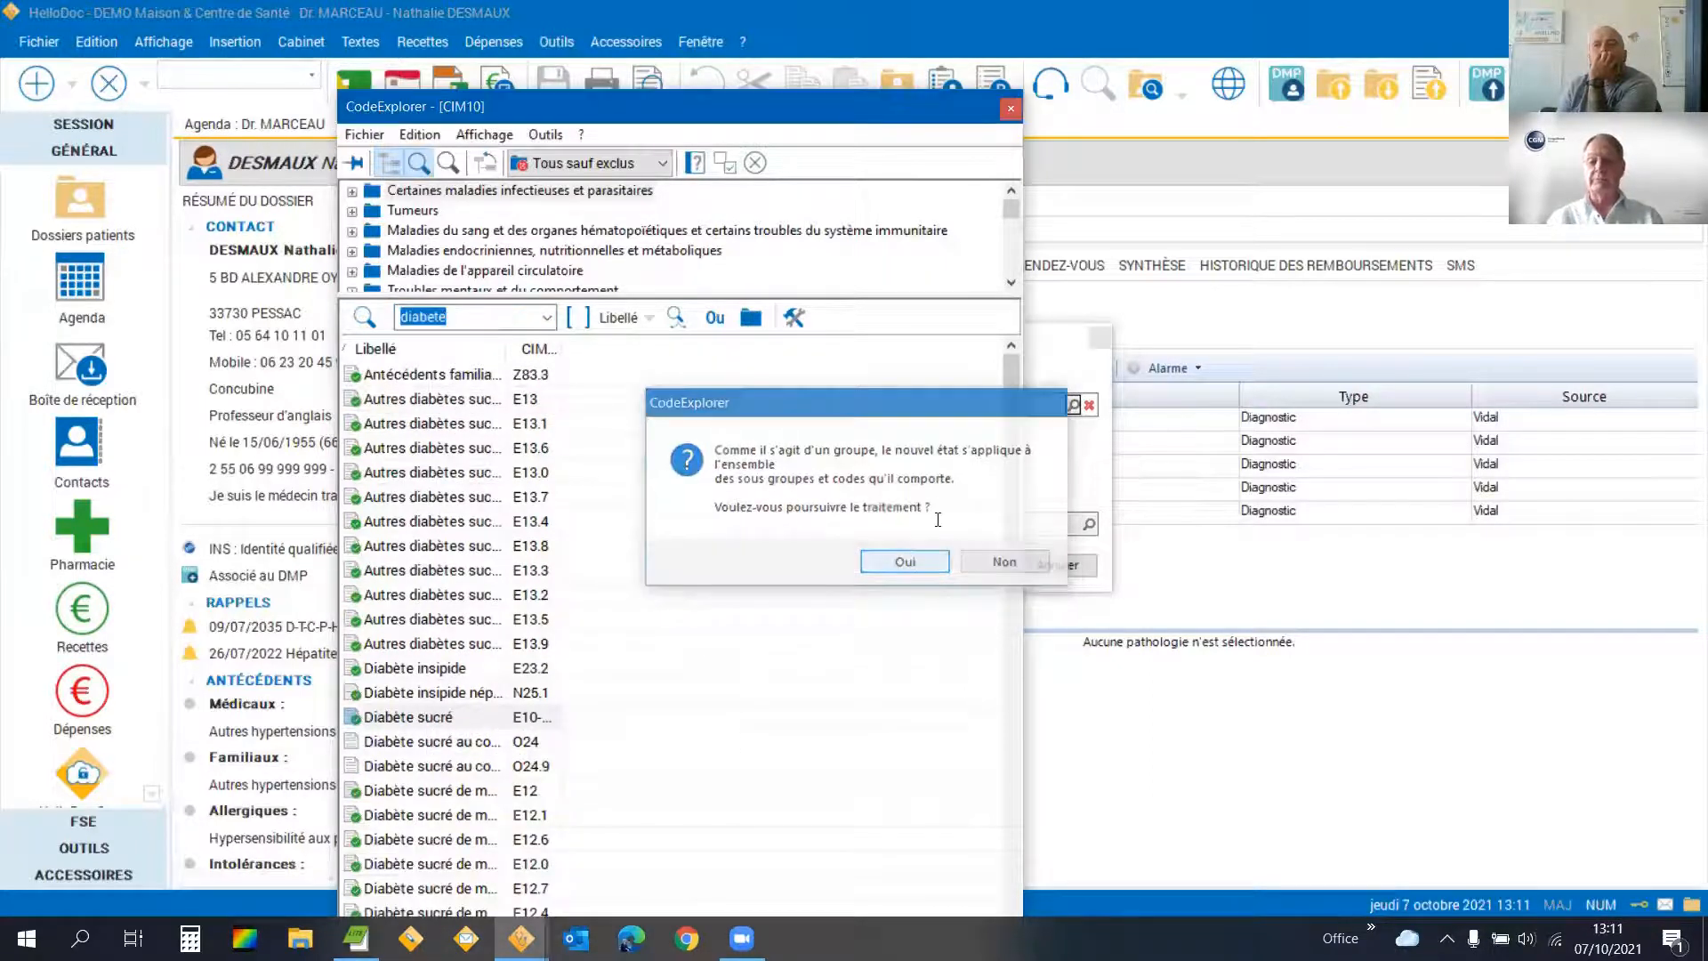
key(Return)
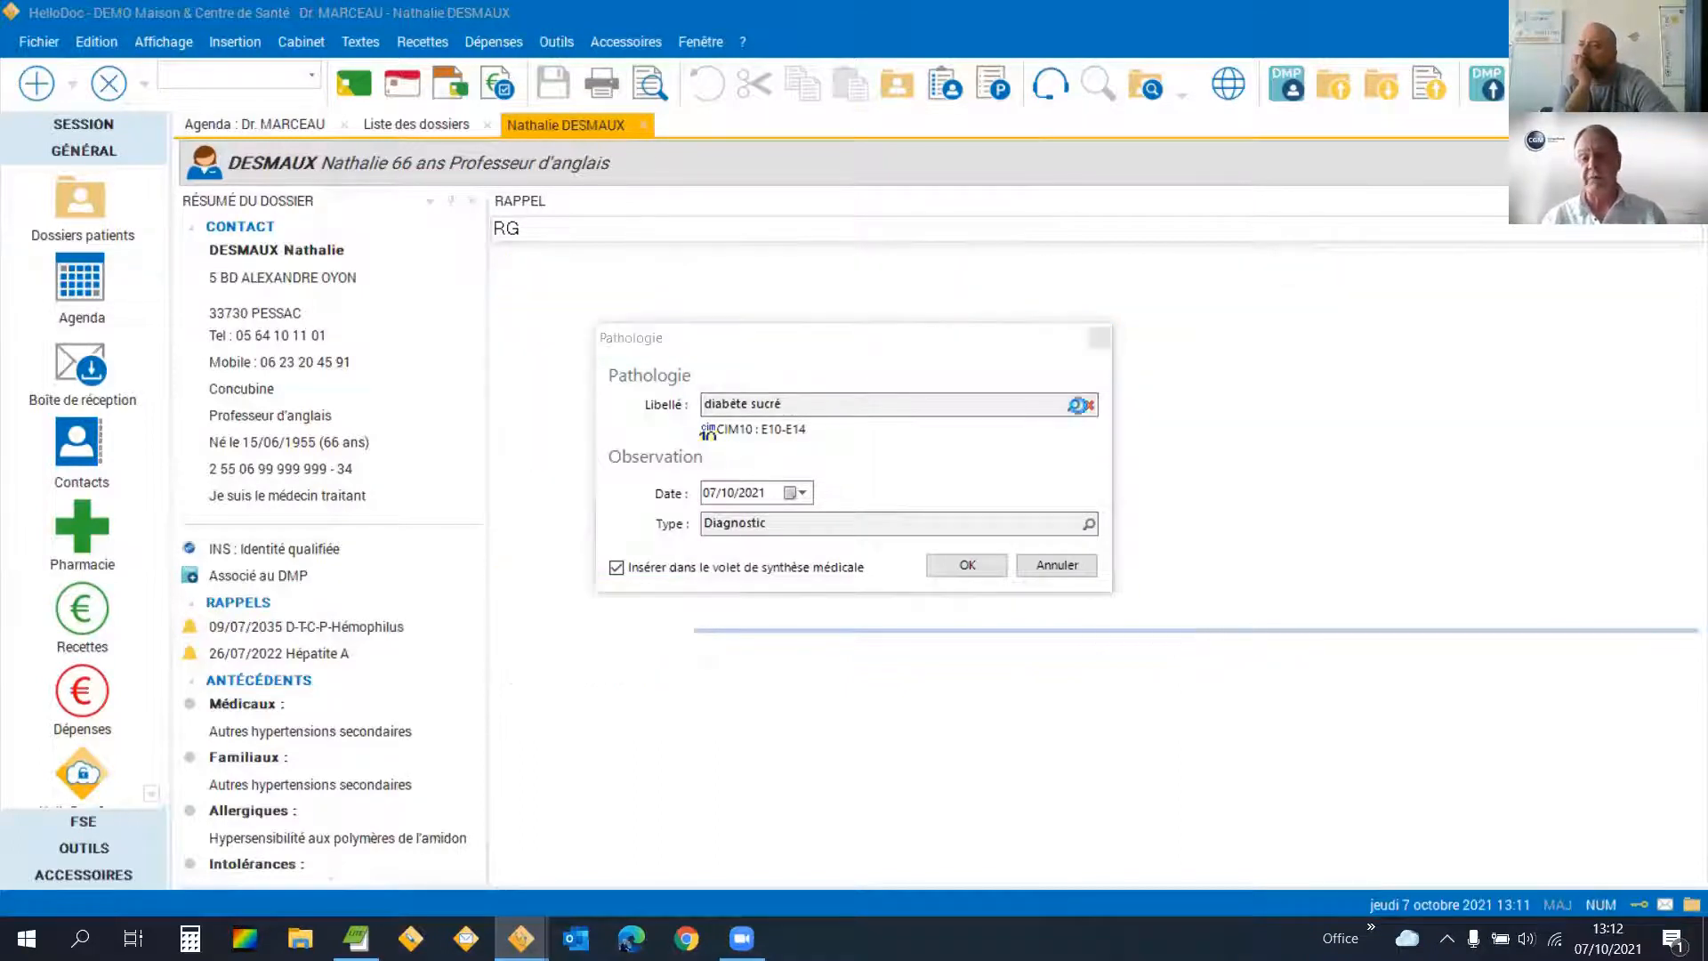
click(1074, 406)
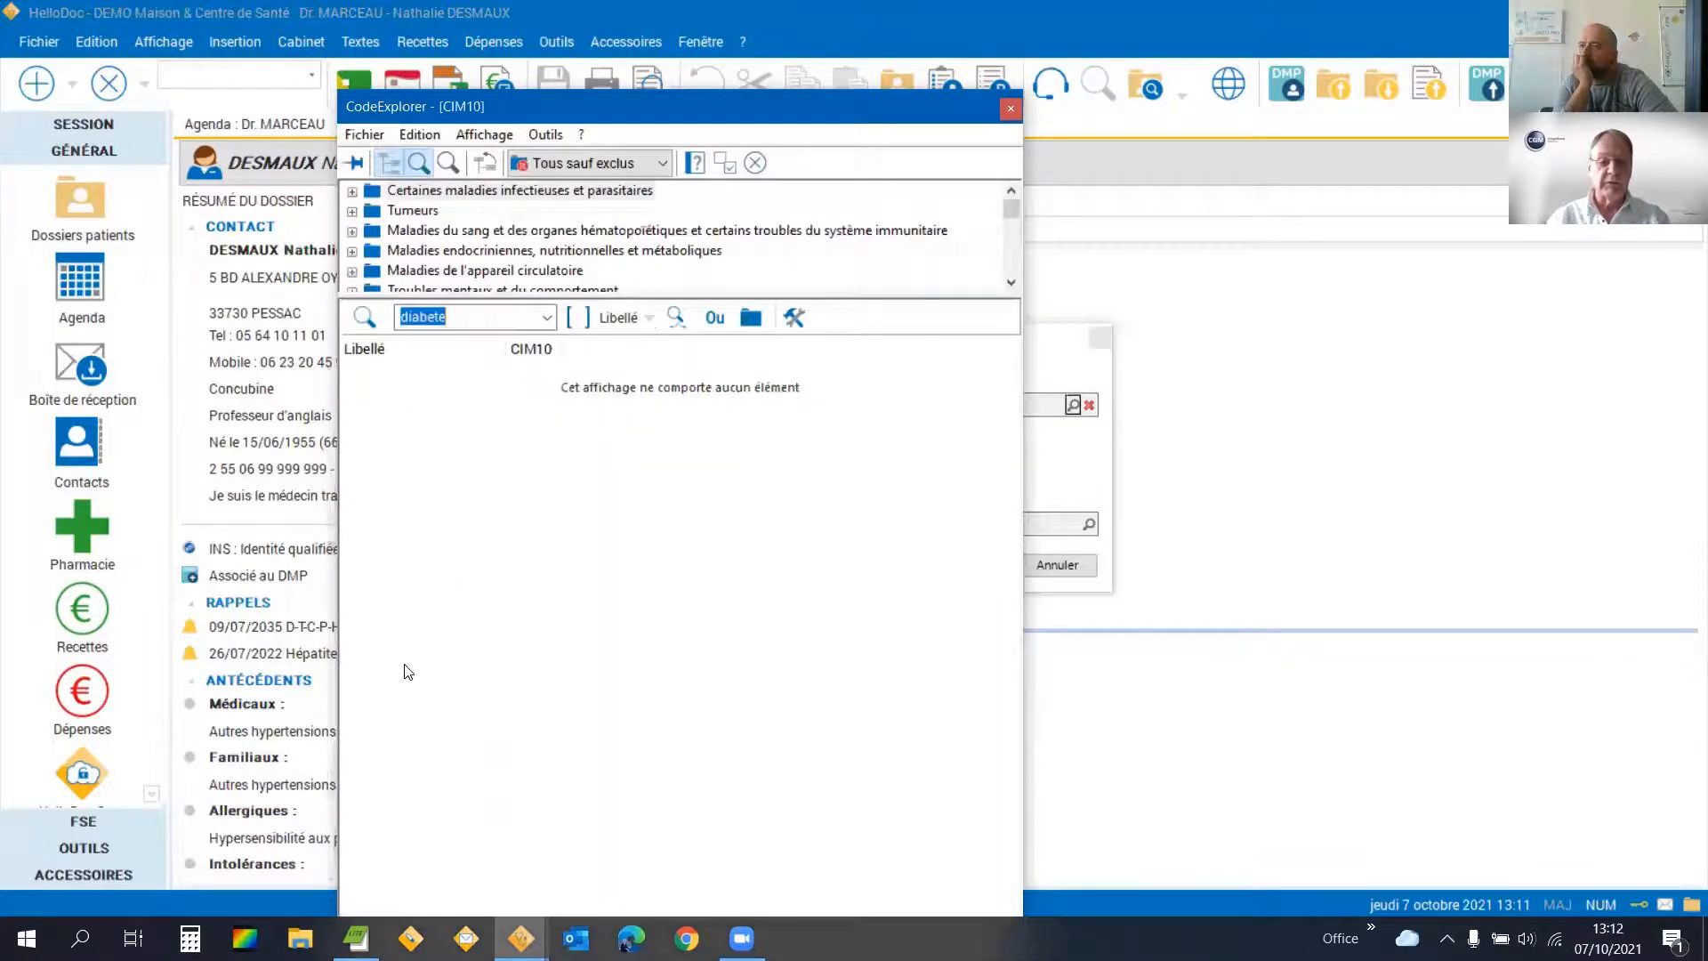
key(Return)
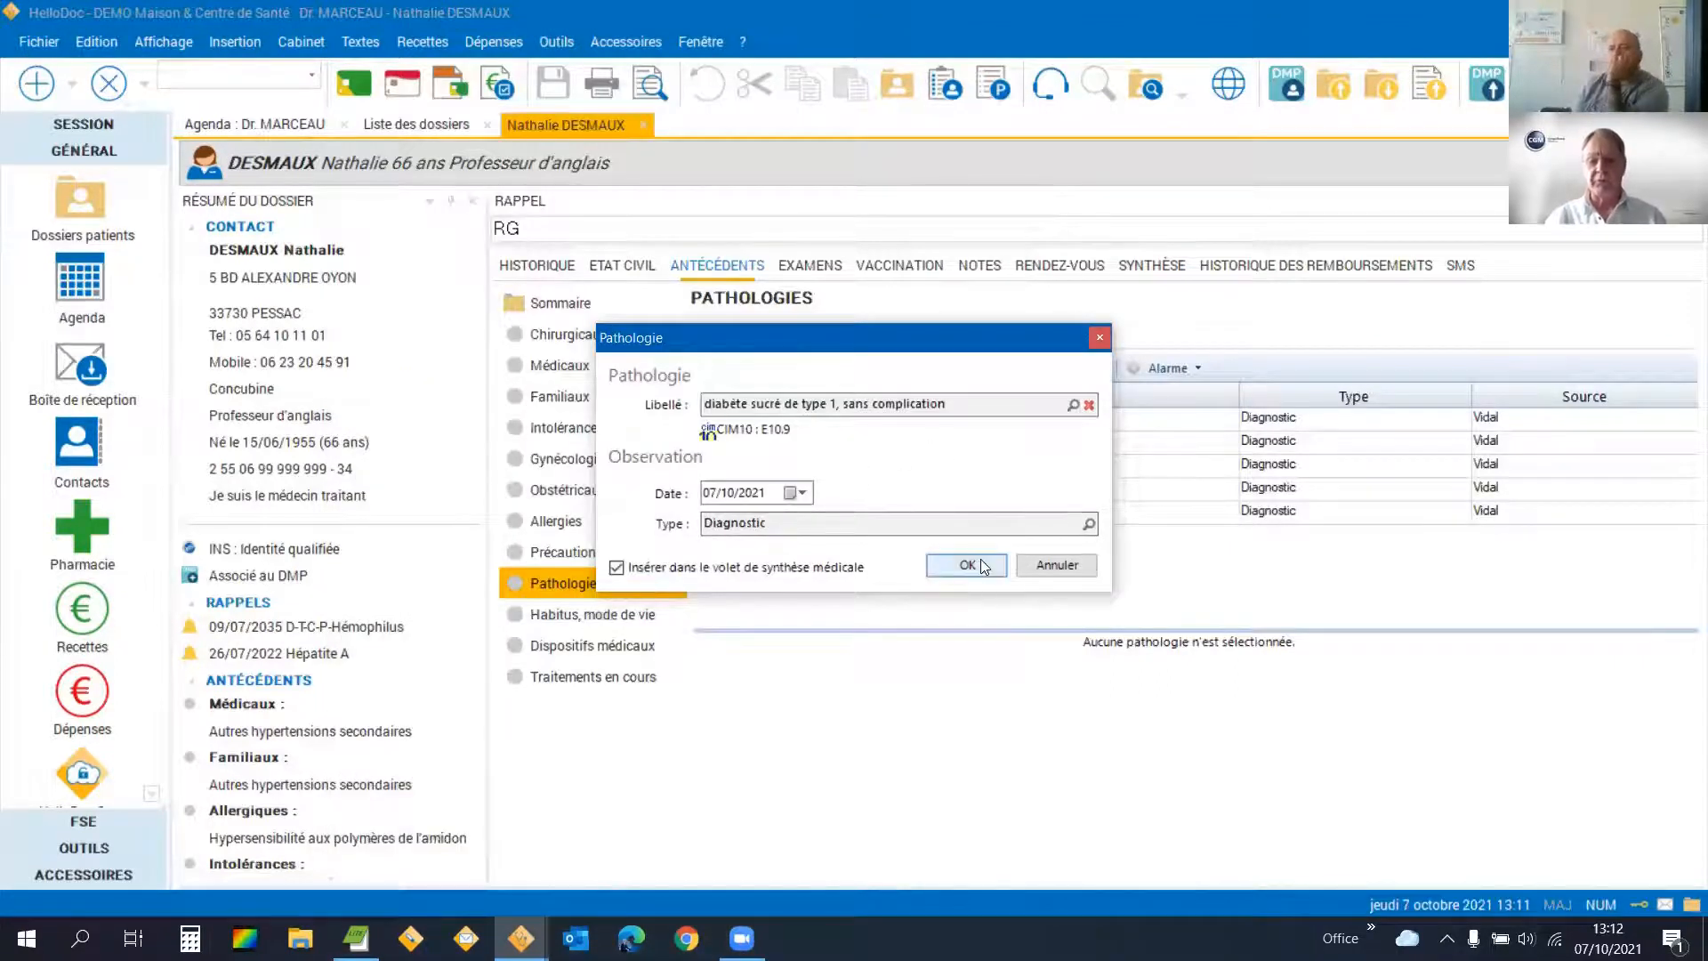
Date the pathology 04/10/2021 and save it as a Diagnostic inserted in the medical summary.
click(806, 494)
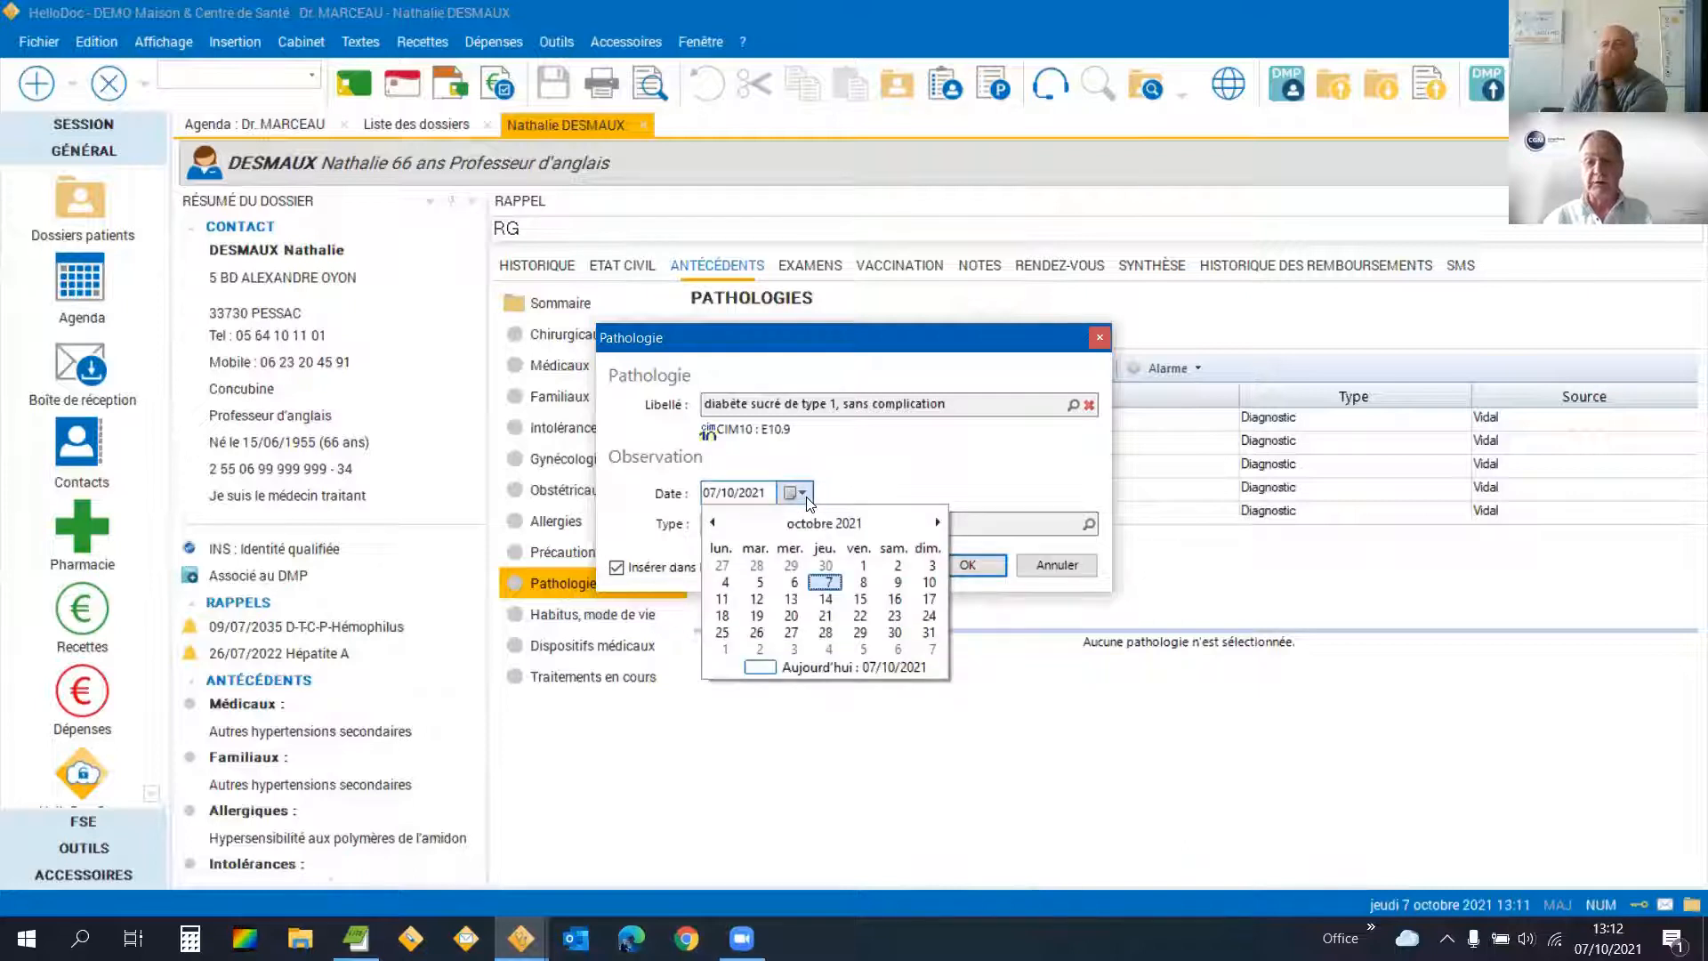
click(726, 584)
key(Right)
key(Right)
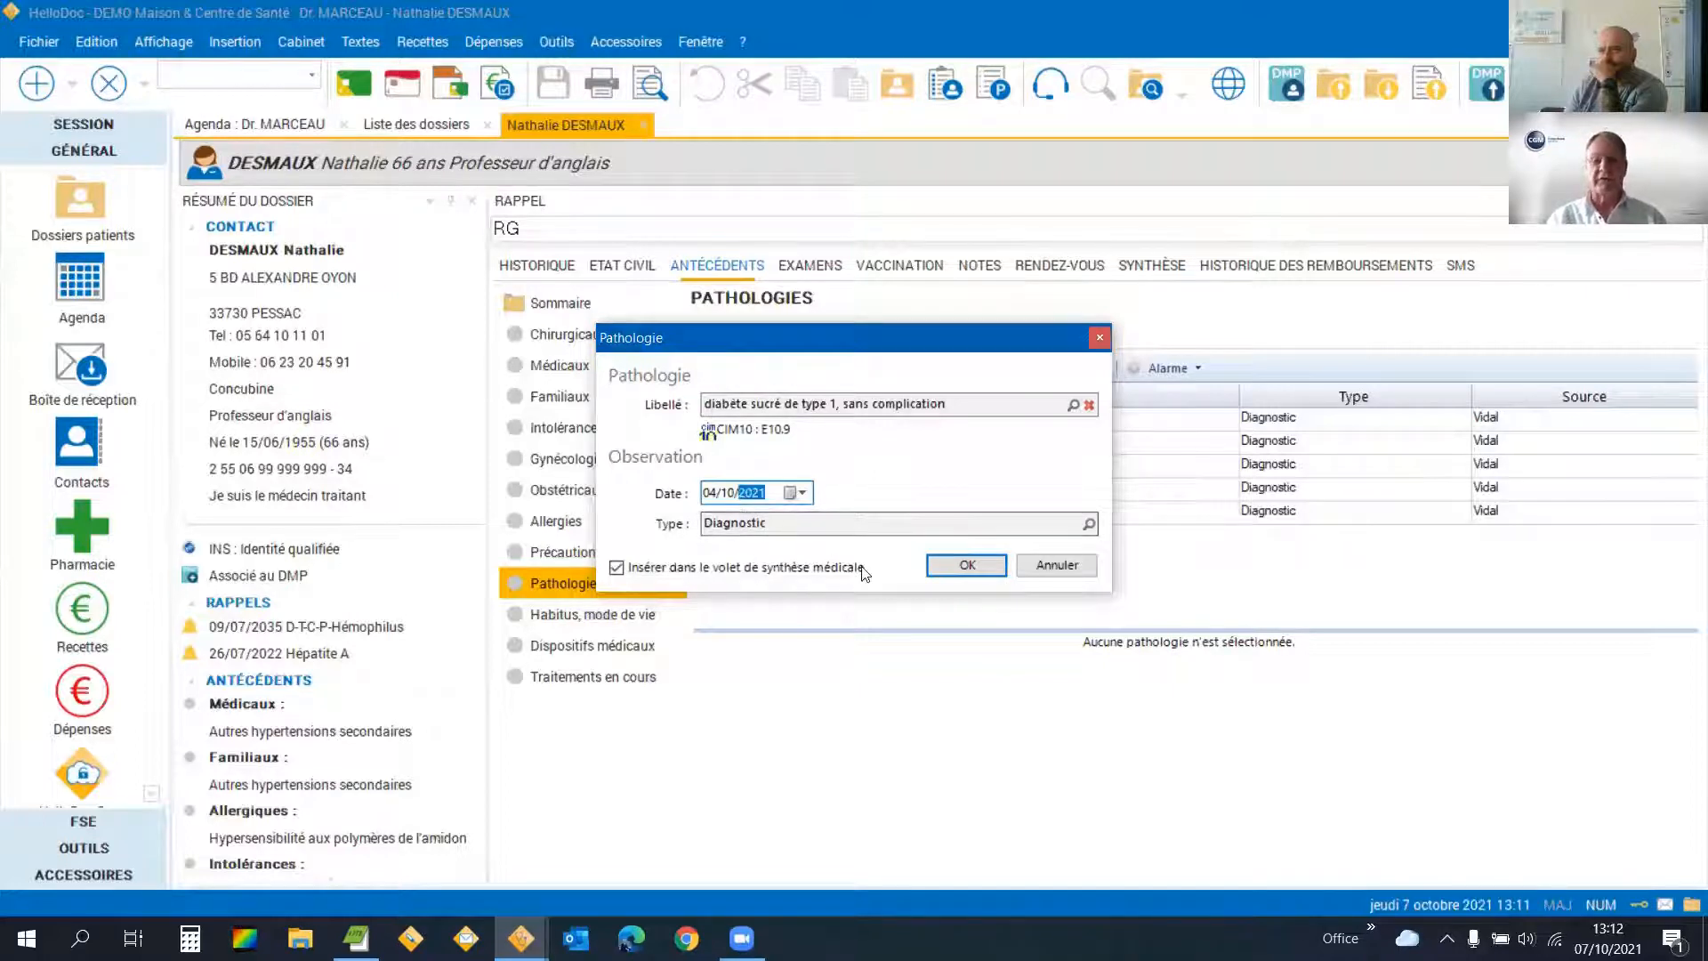
click(964, 573)
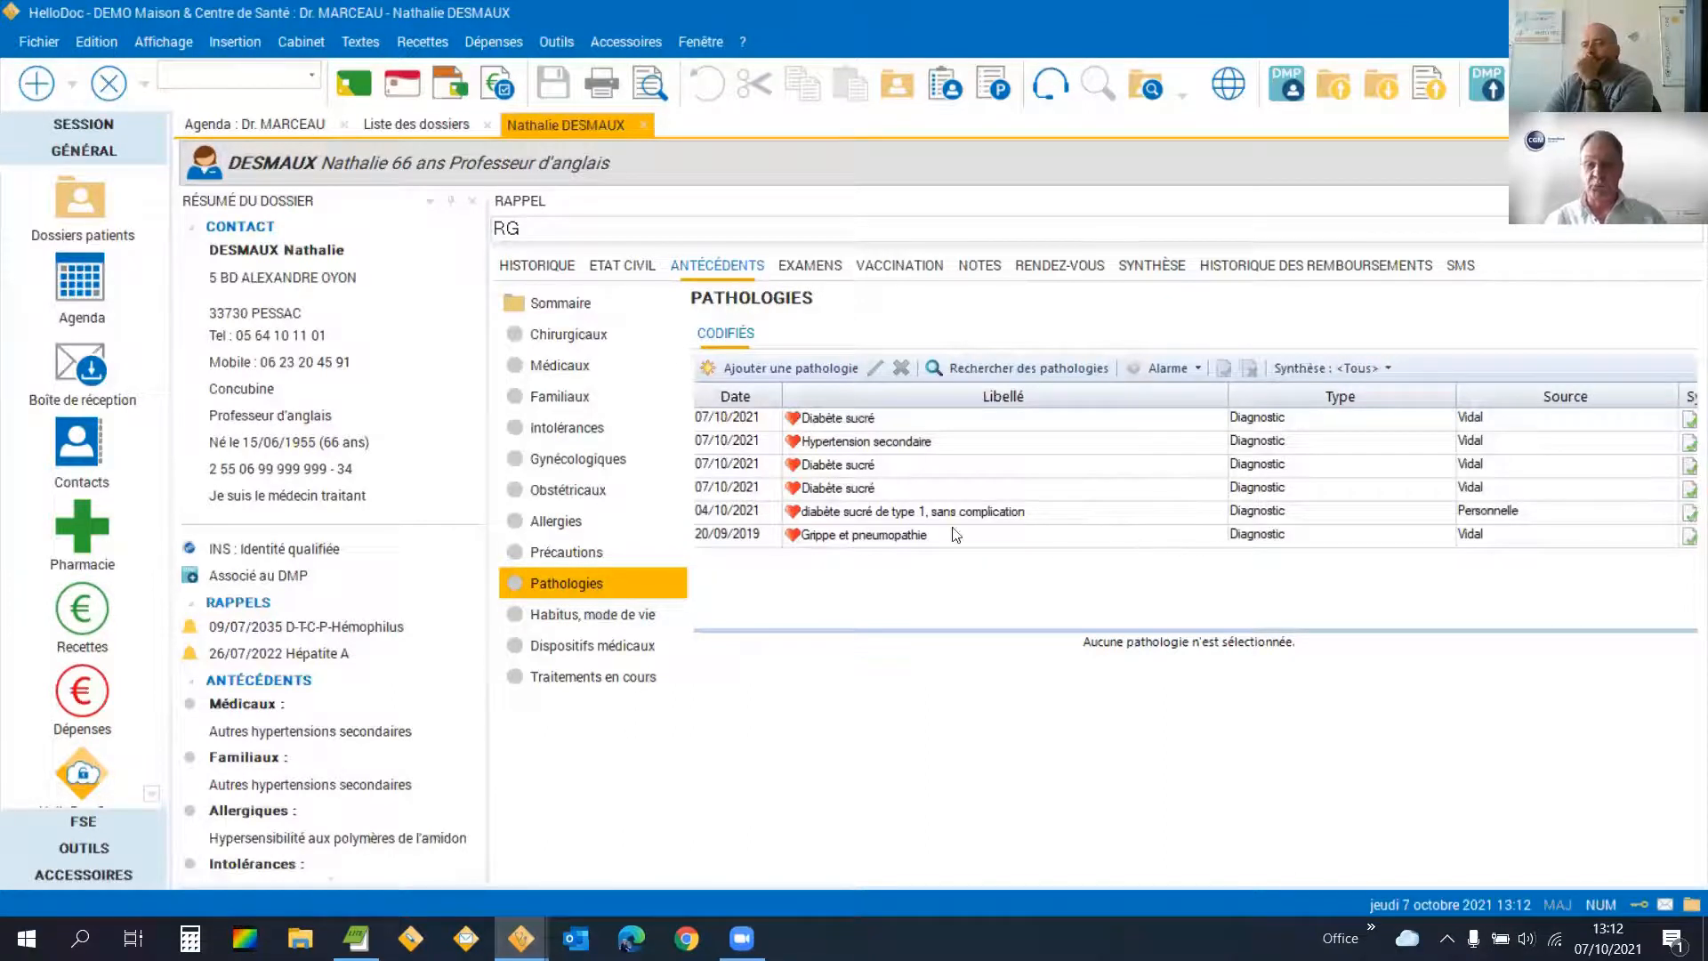
Generate a new medical summary in the patient's record, check the type 1 diabetes entry dated 04/10/2021 and save the document.
click(536, 266)
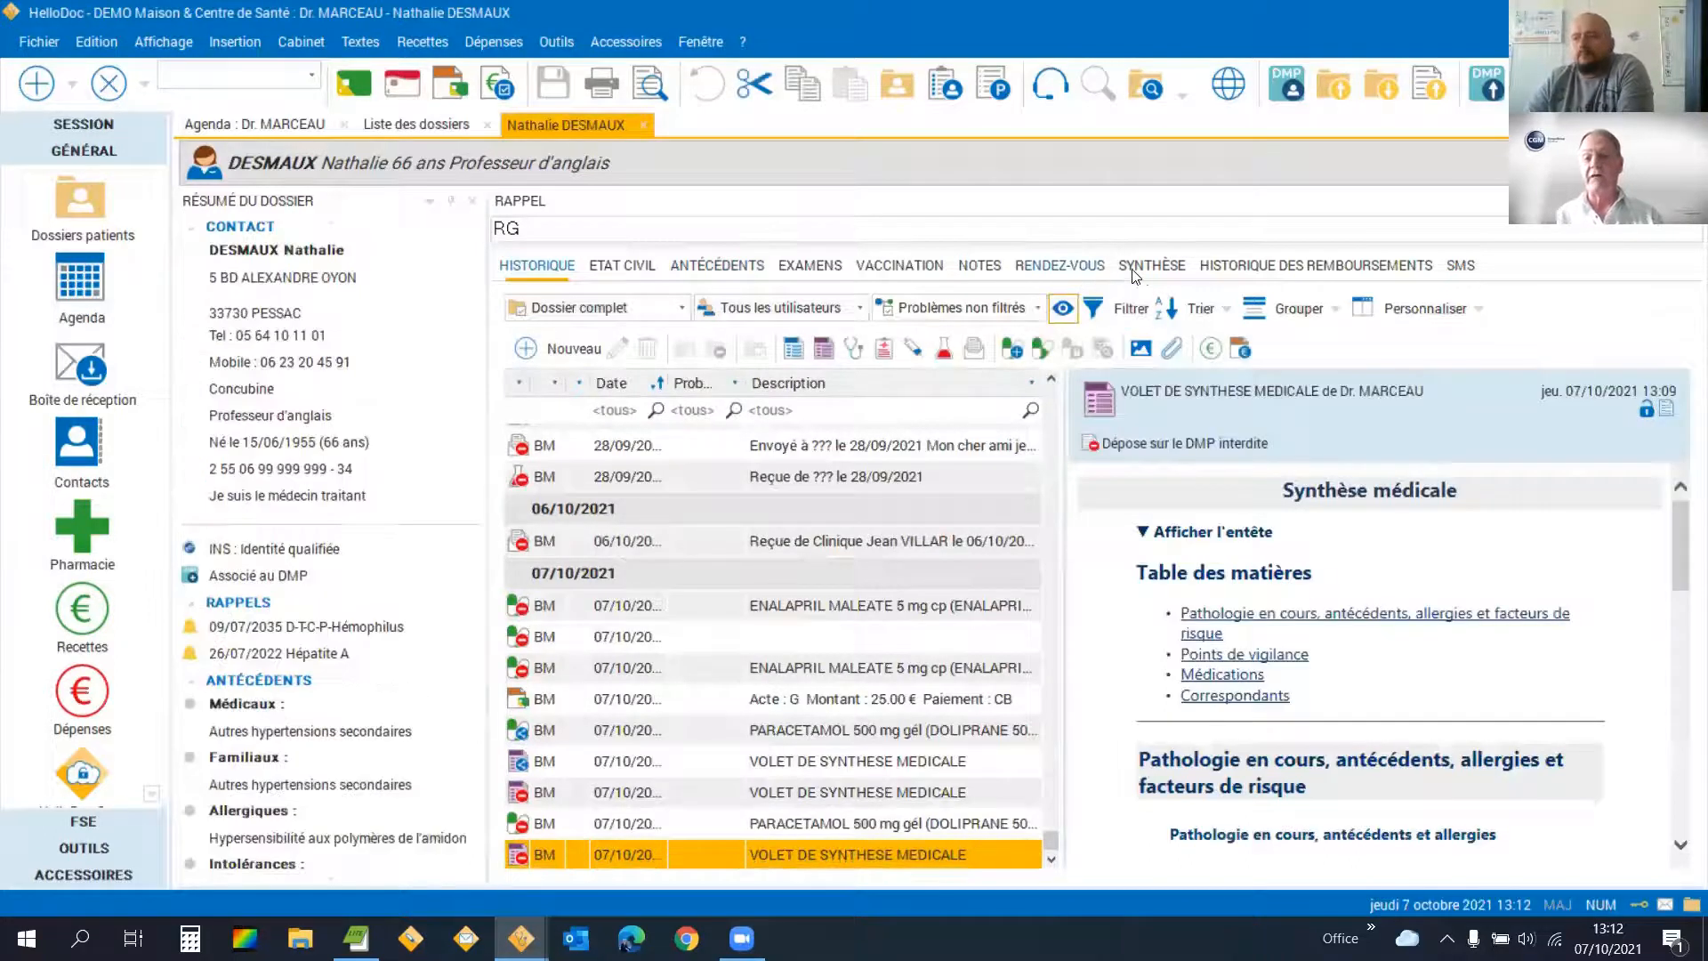
click(1146, 265)
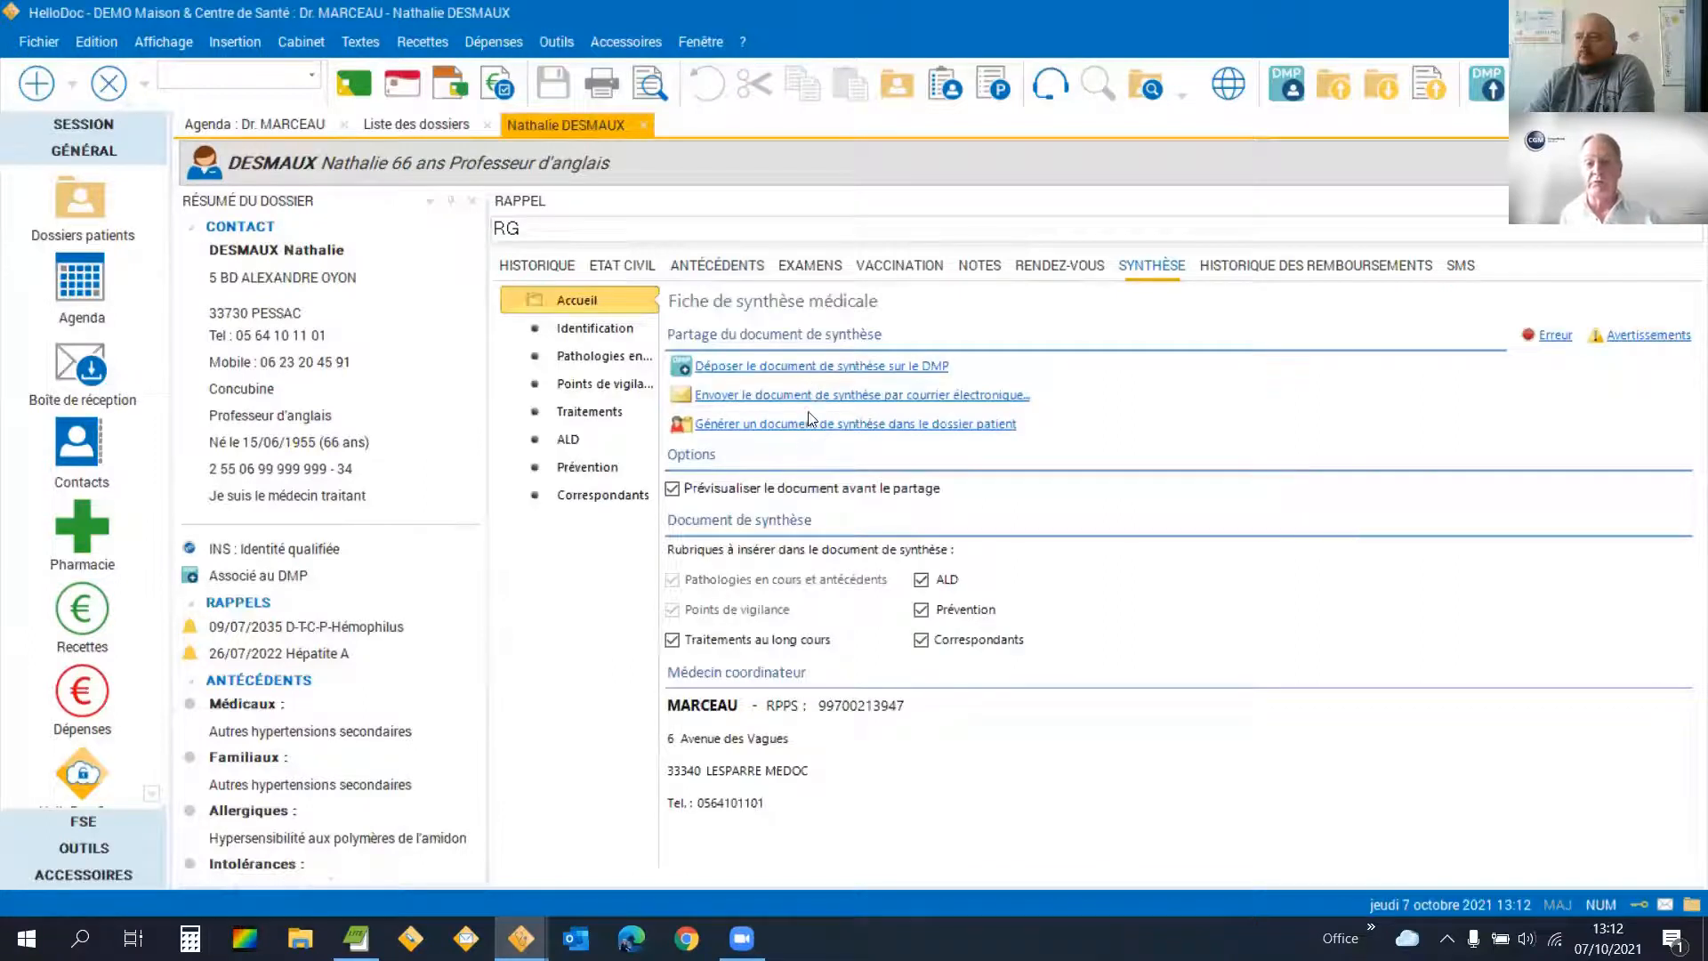
click(814, 424)
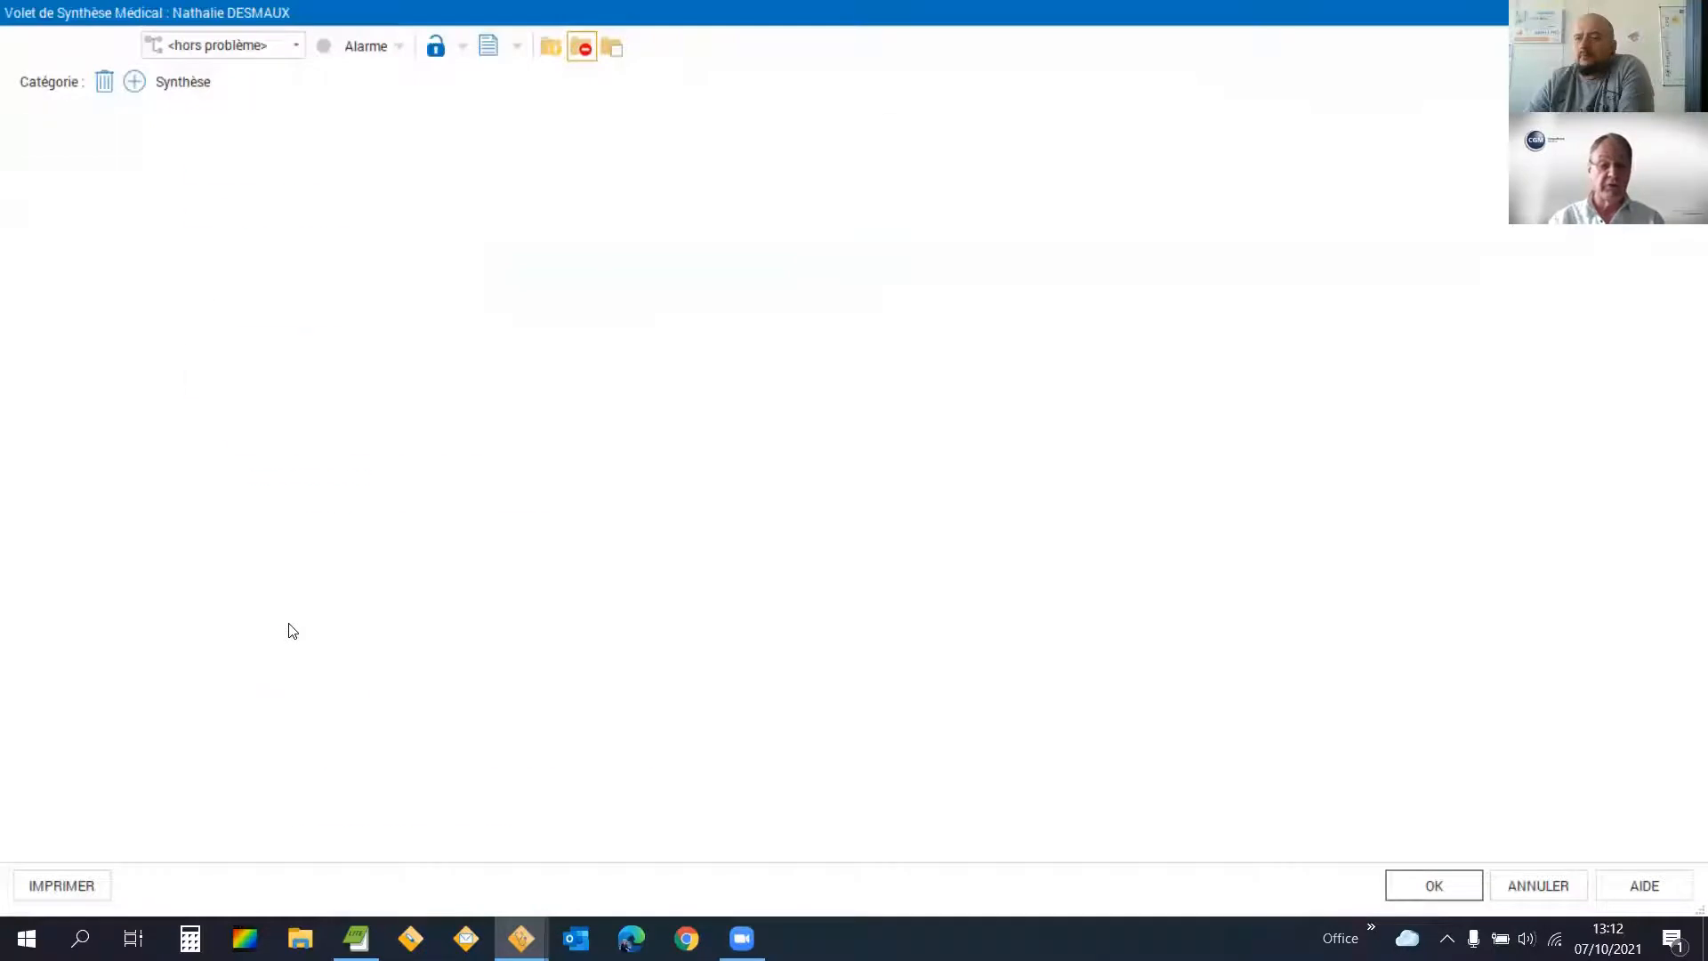
double_click(336, 621)
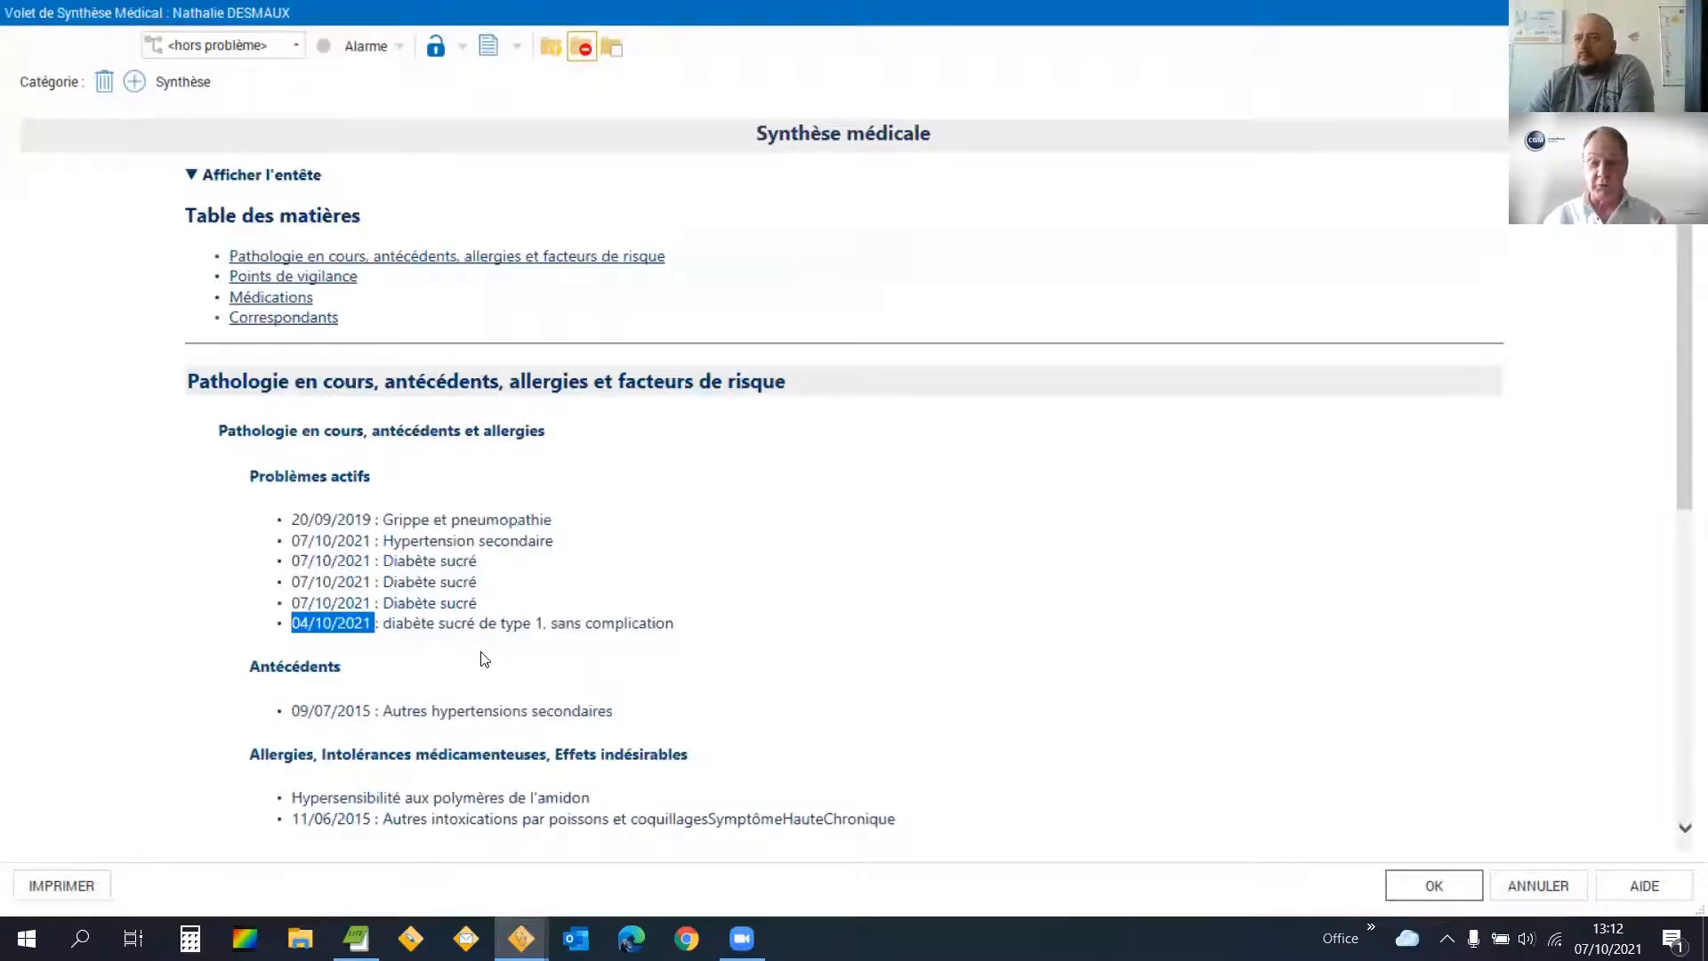
click(446, 622)
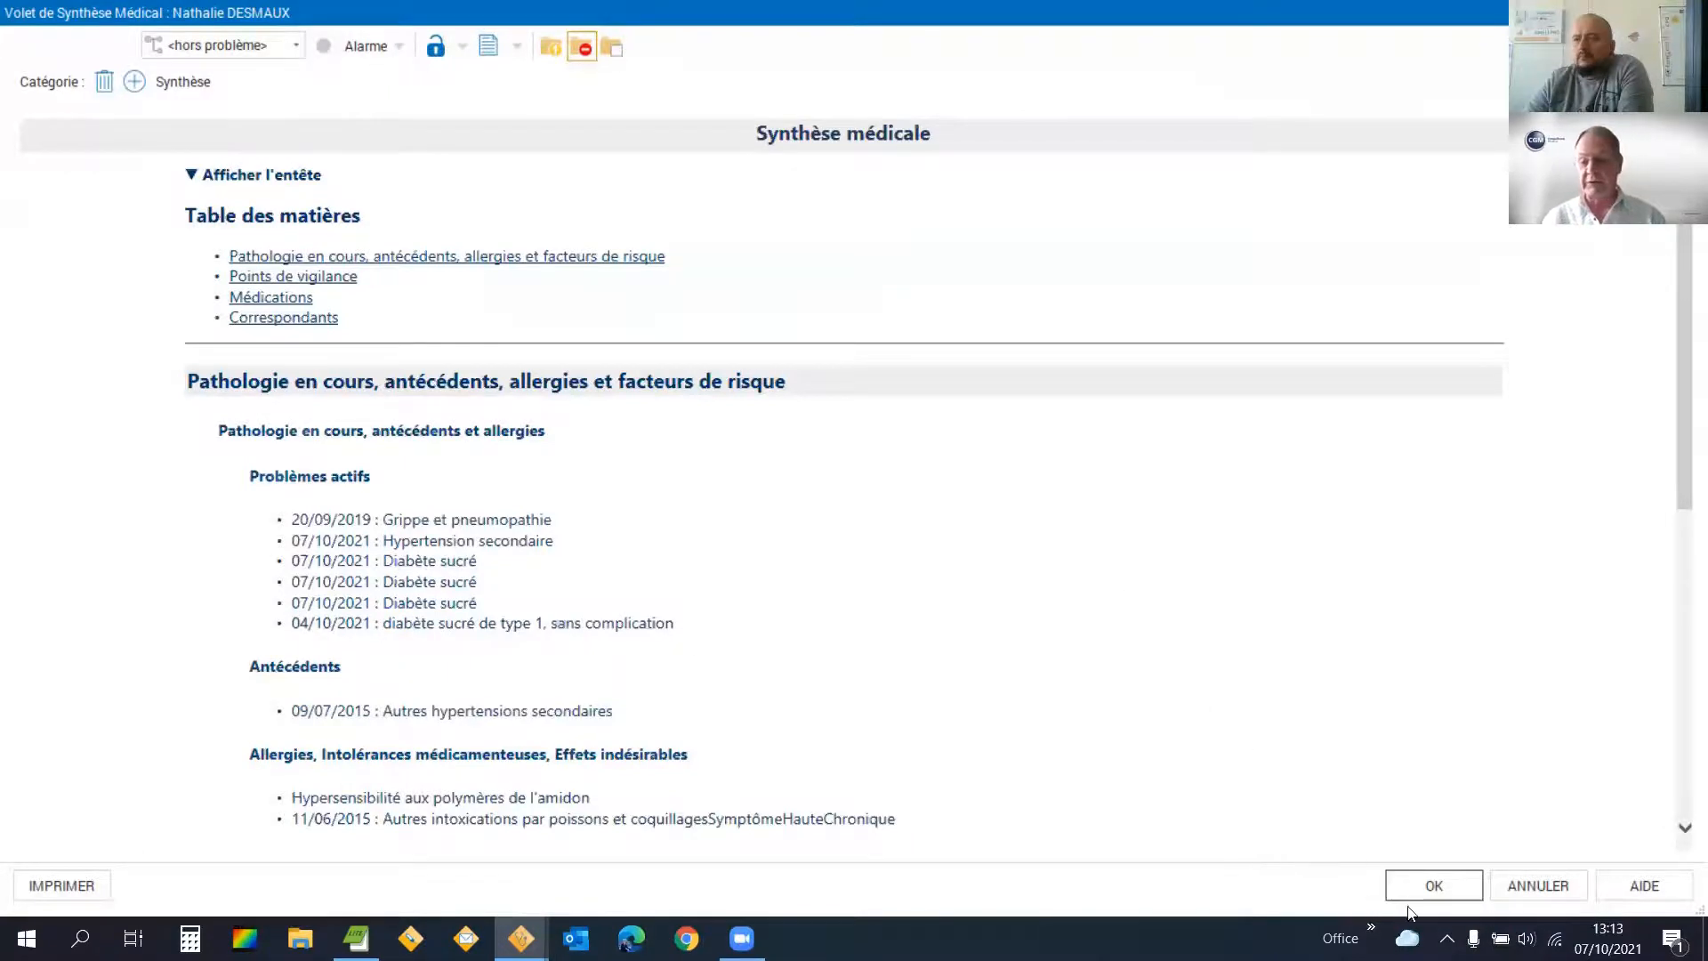
click(1433, 885)
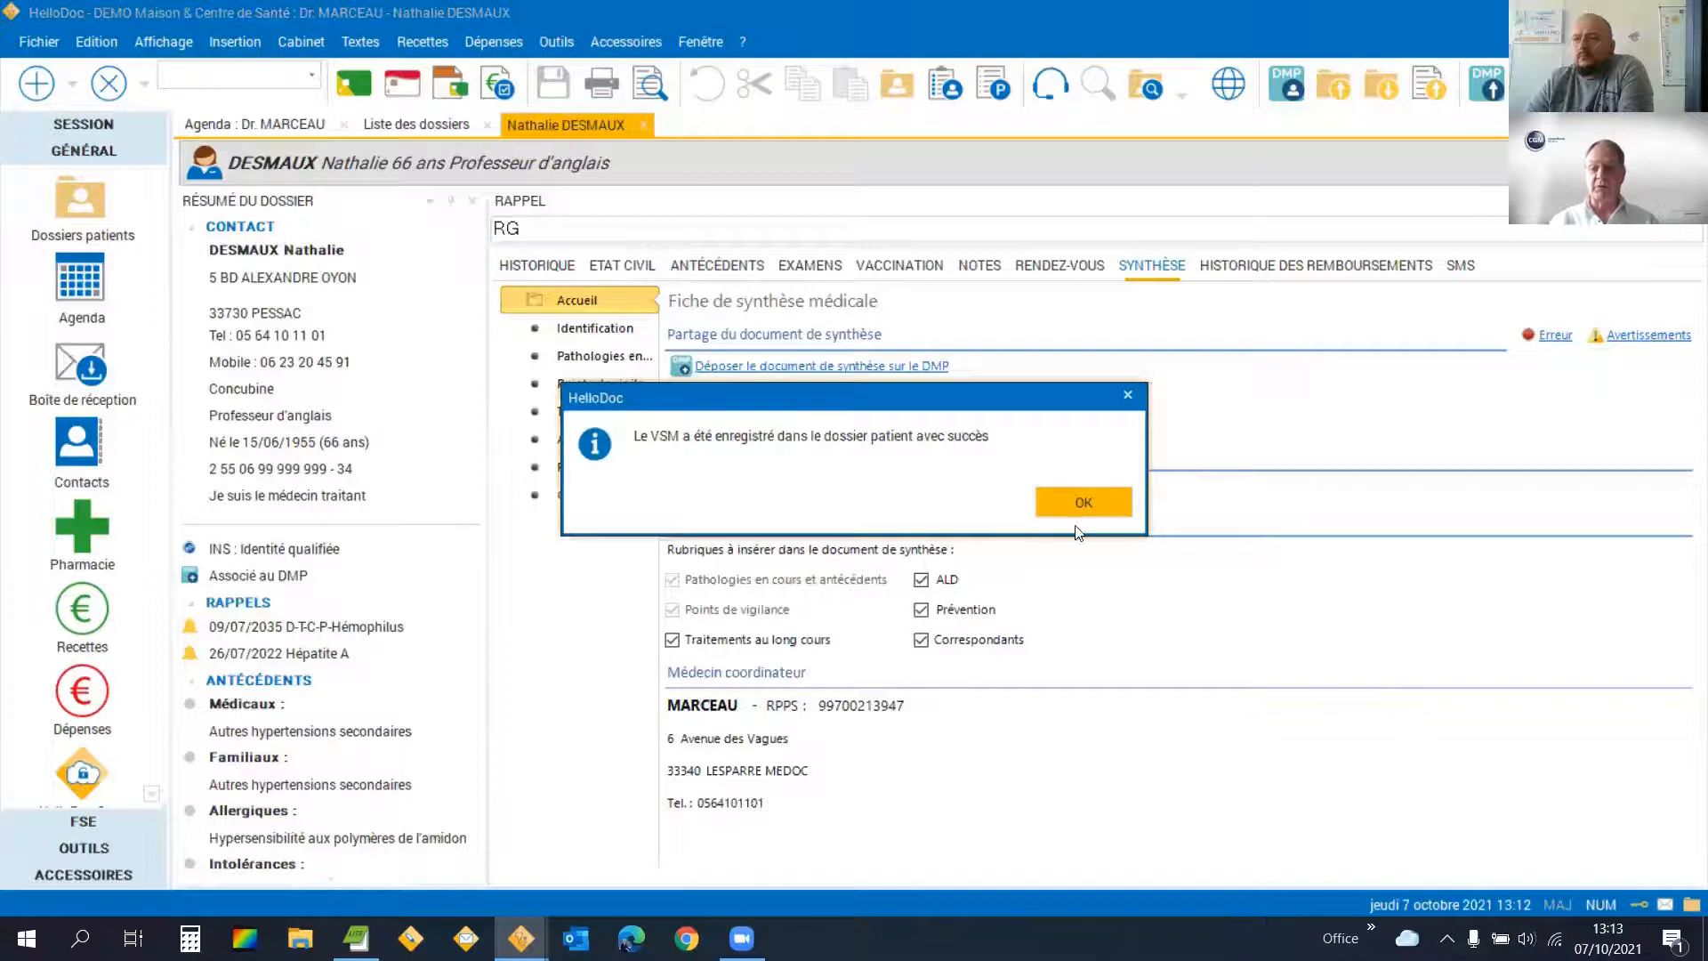
click(1041, 501)
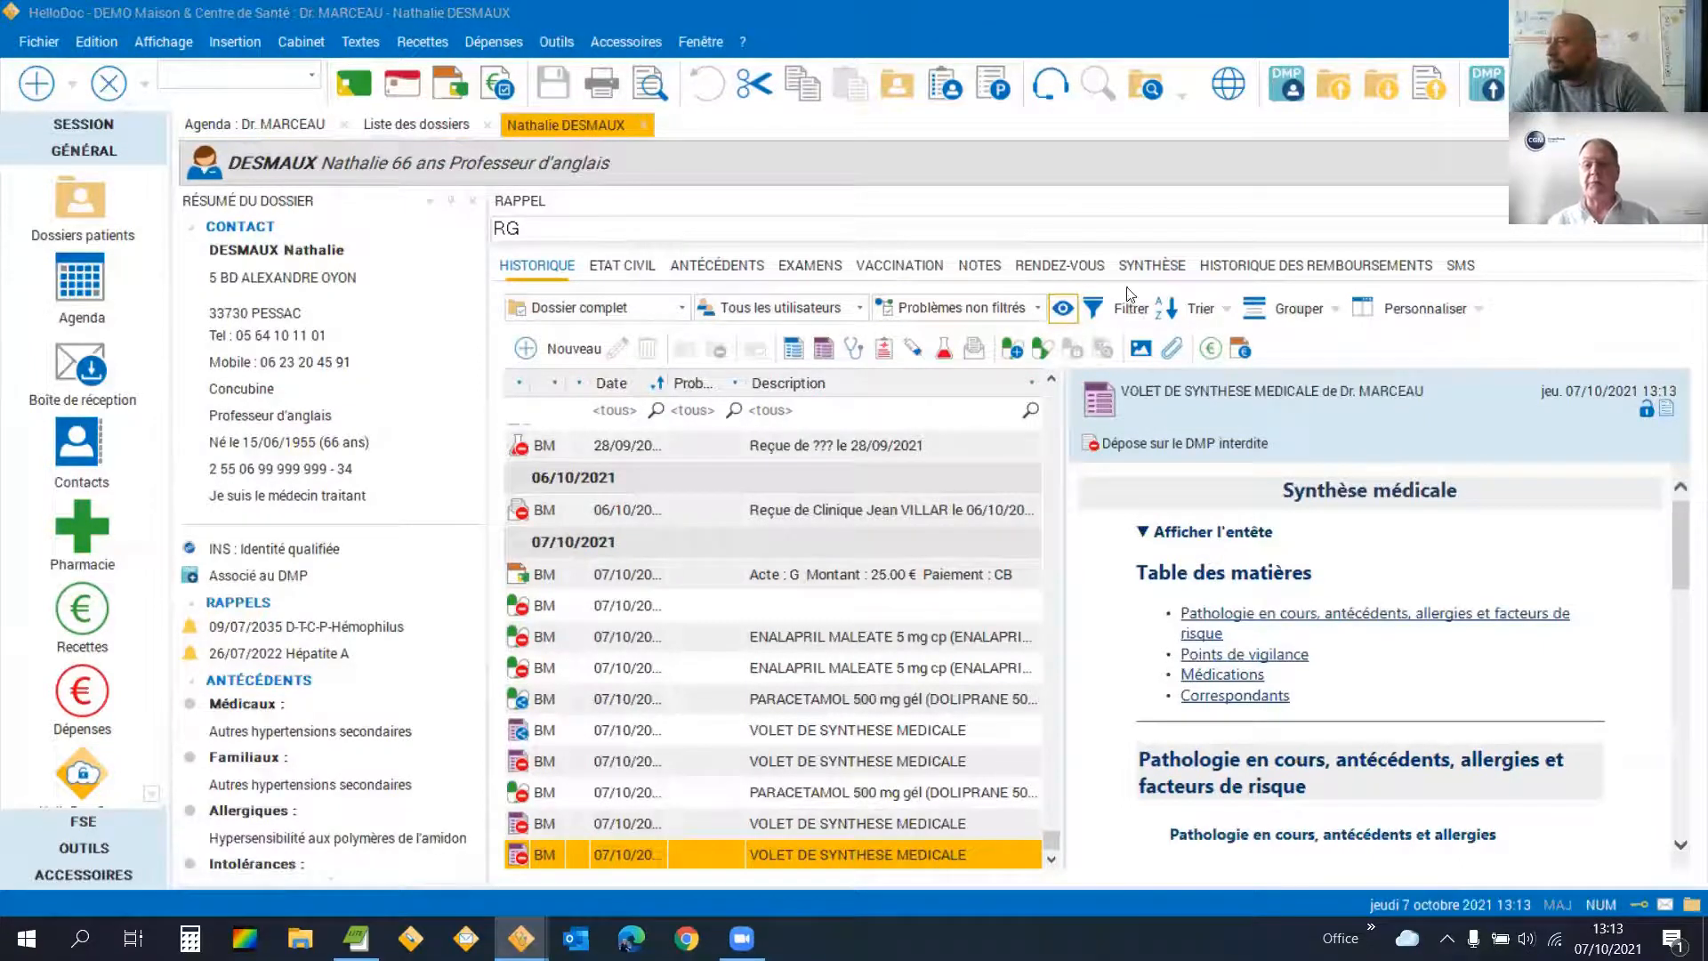
Open the latest VOLET DE SYNTHESE MEDICALE from the patient's history and examine its pathologies, allergies, risk factors and medications.
click(1148, 266)
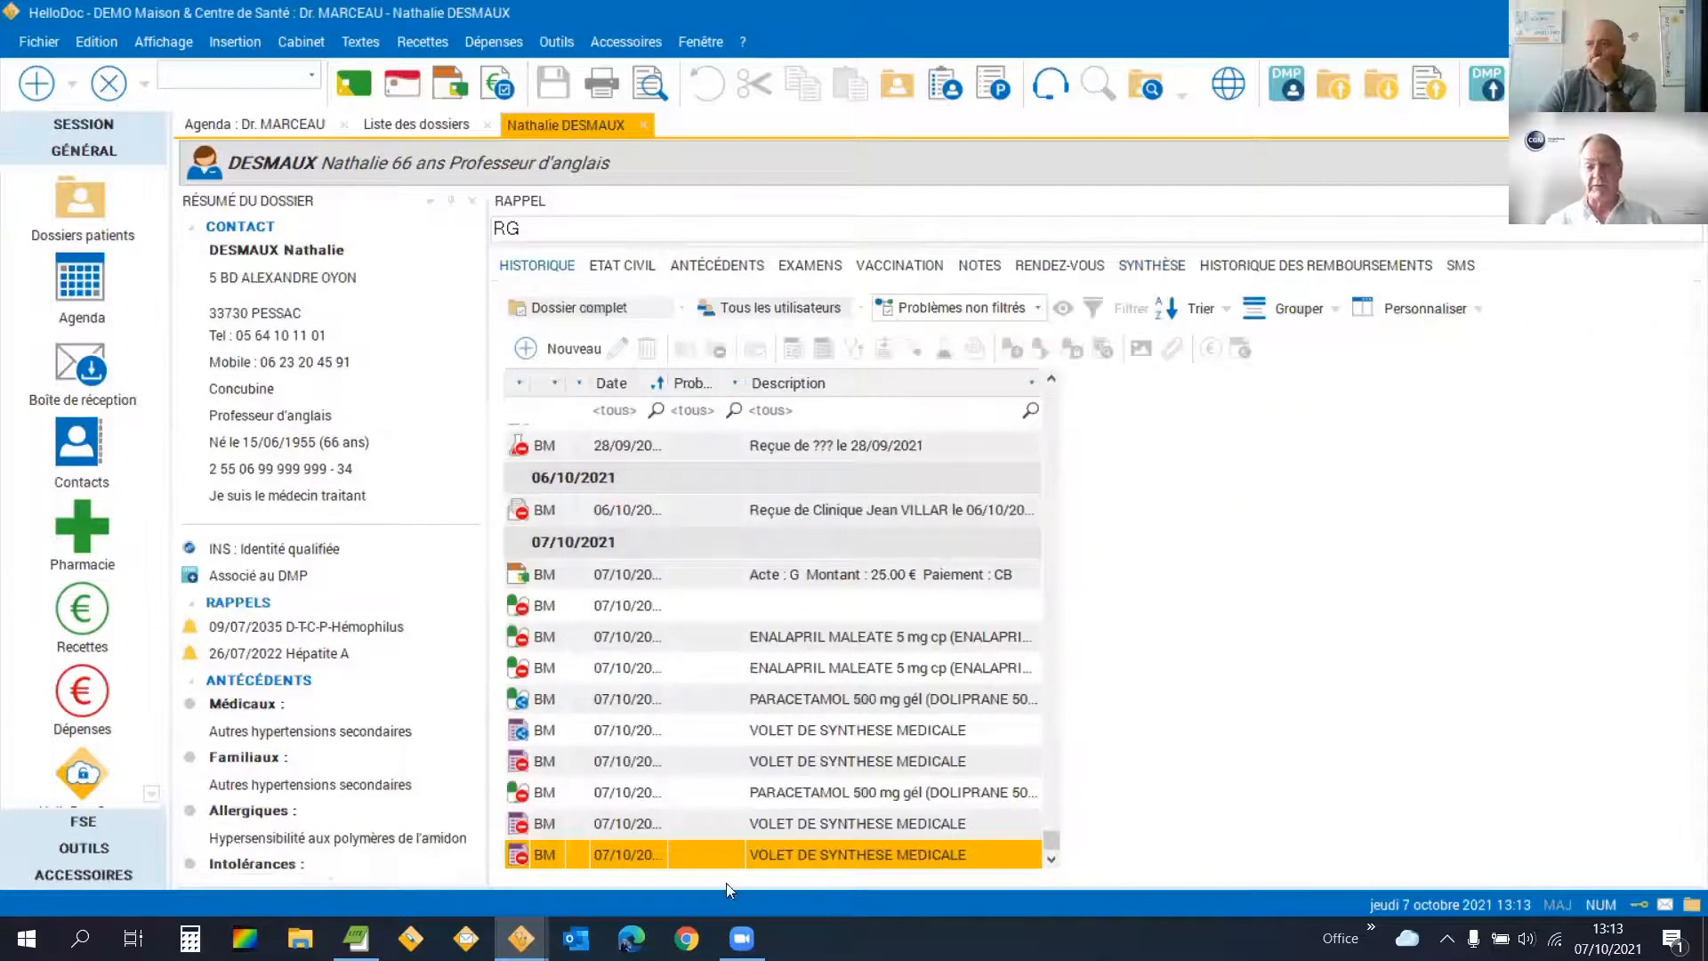
click(709, 854)
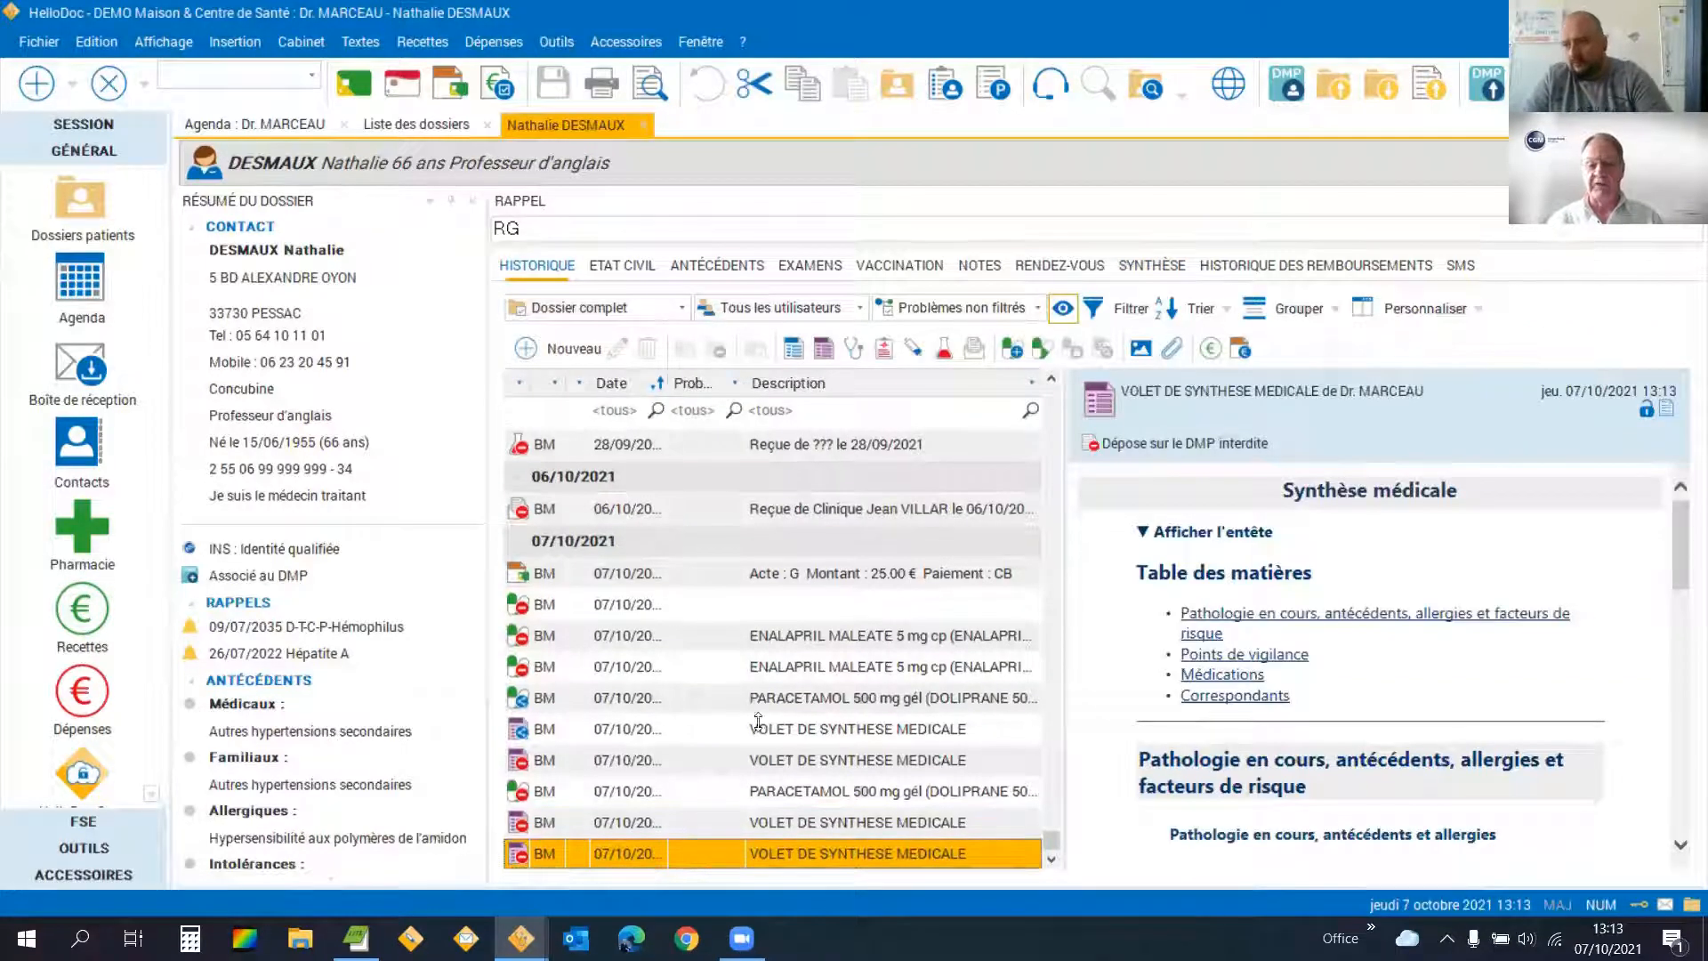
click(1037, 352)
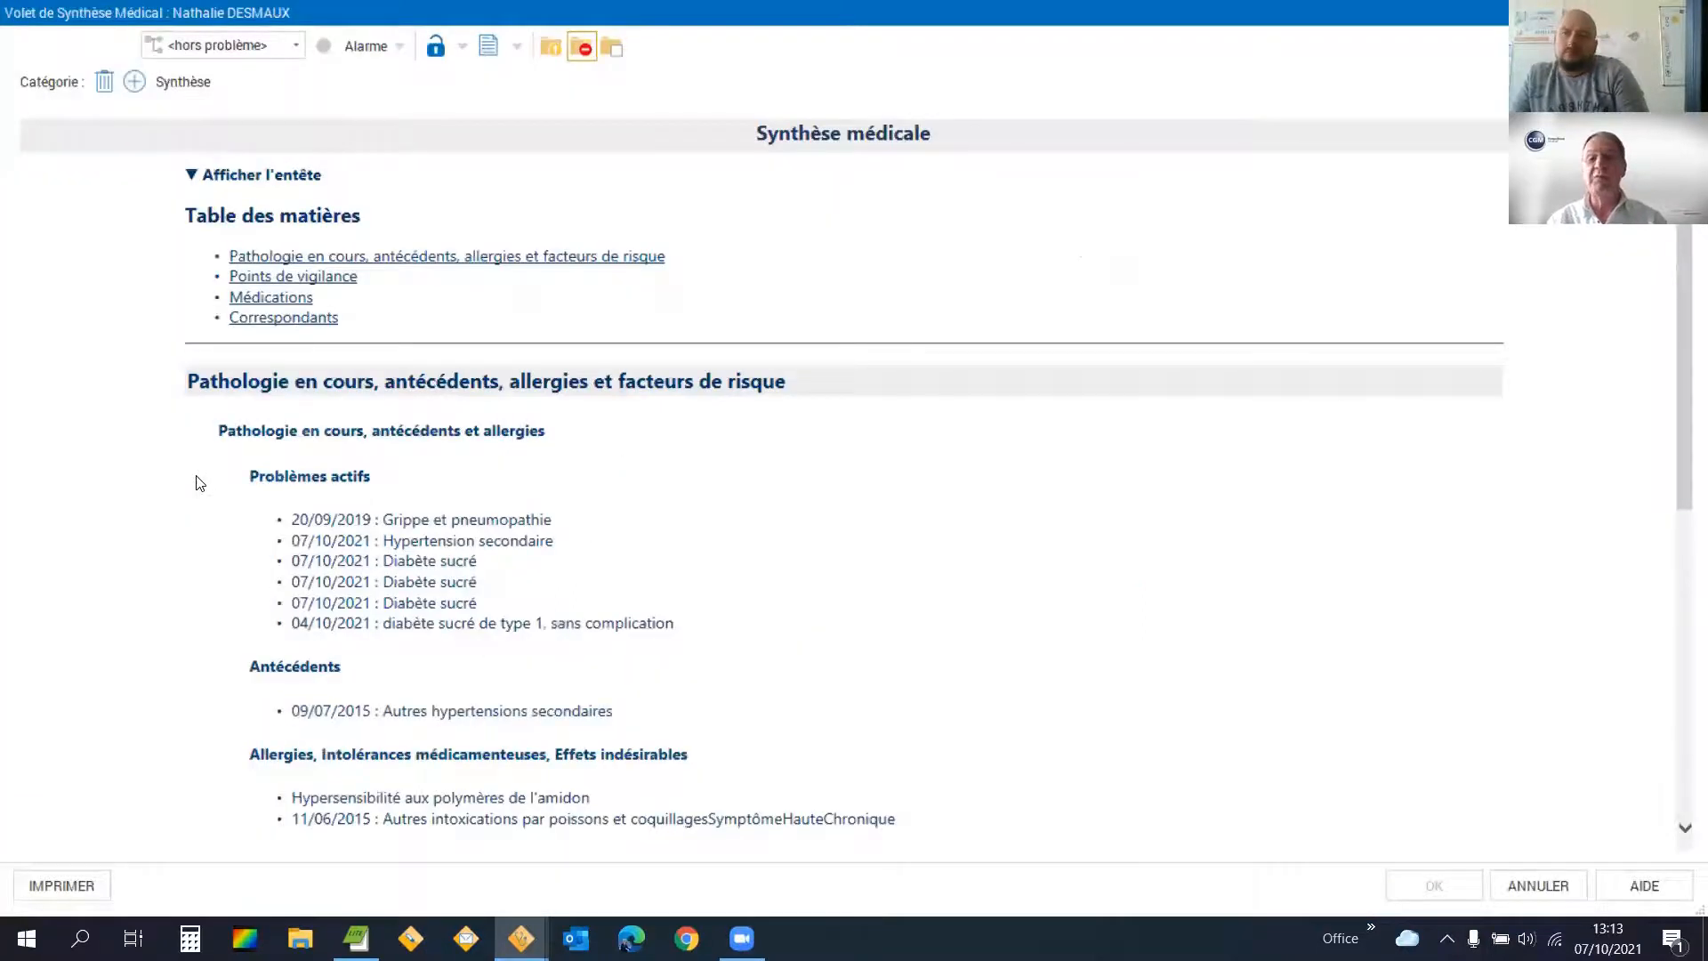
scroll(196, 483, down, 5)
scroll(196, 480, up, 2)
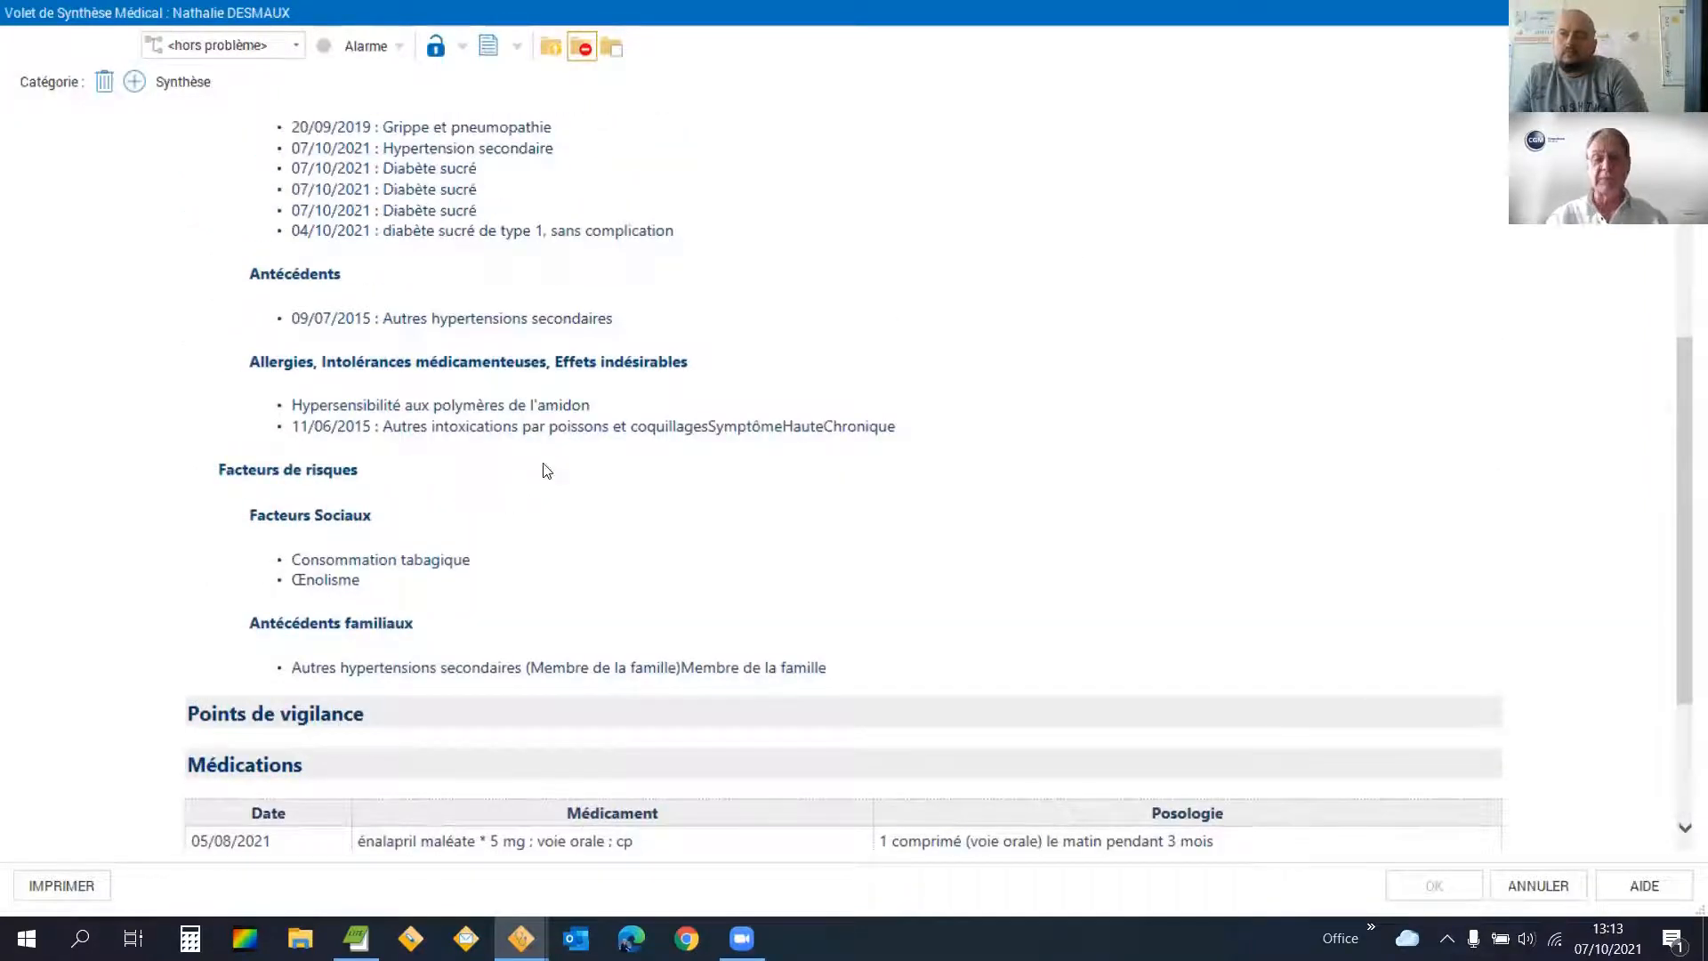
Examine the starch polymer hypersensitivity entry under the summary's allergies, and close the document without saving changes.
triple_click(499, 405)
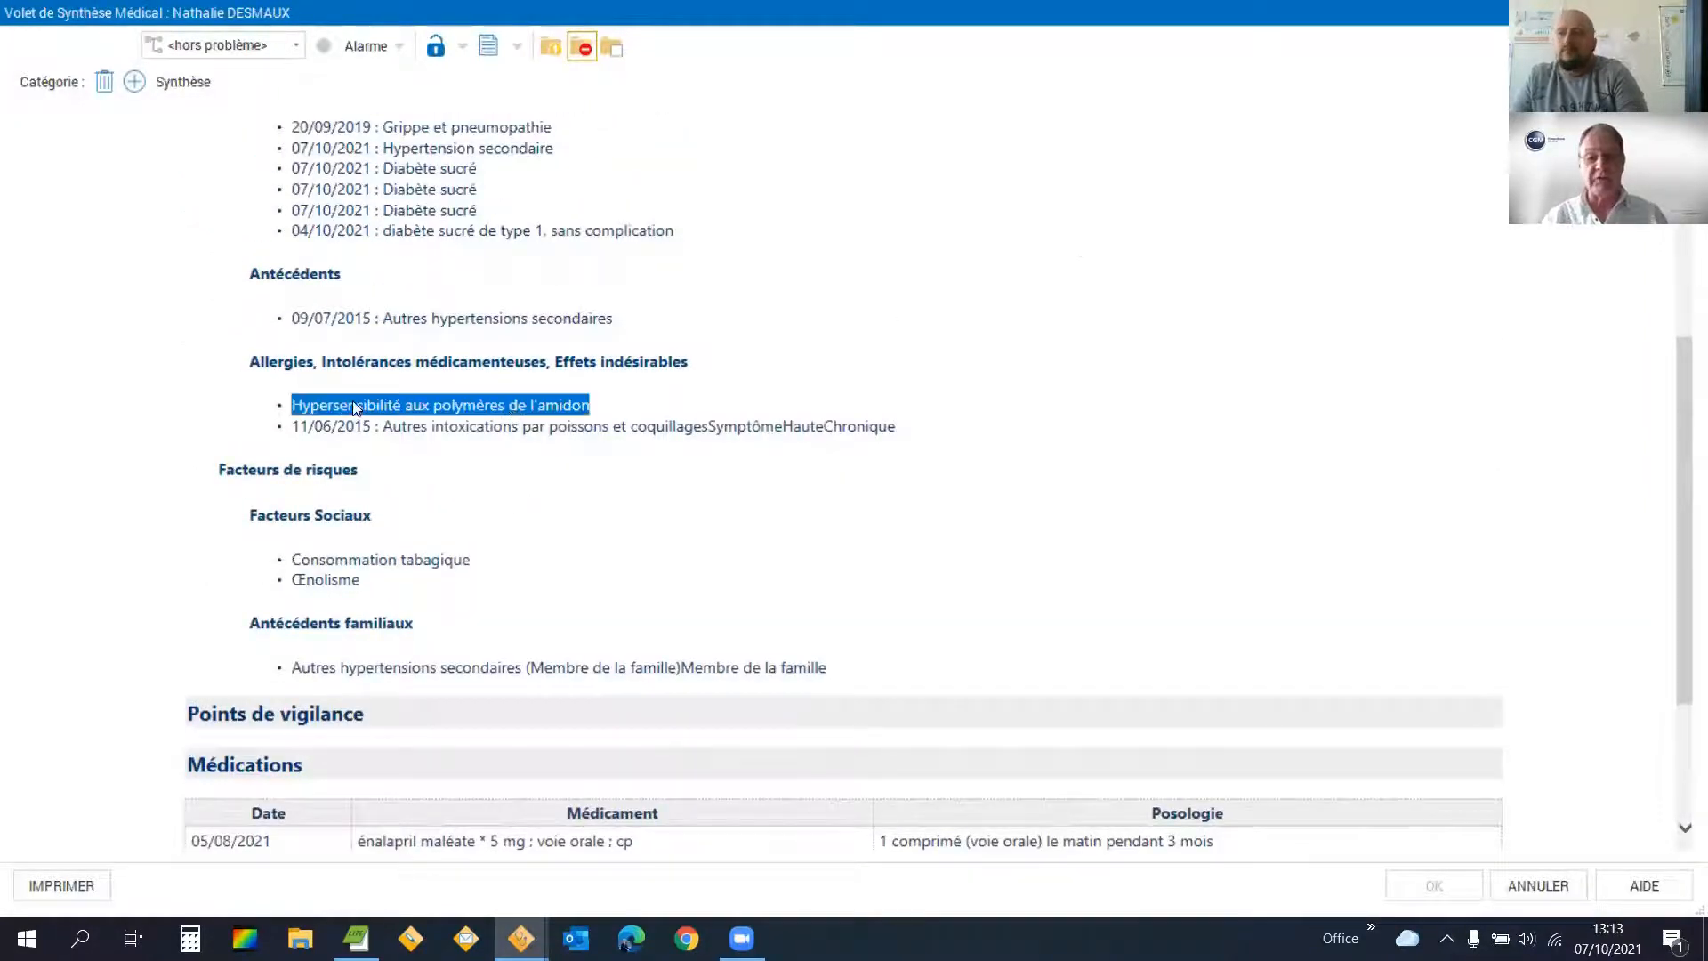
click(602, 412)
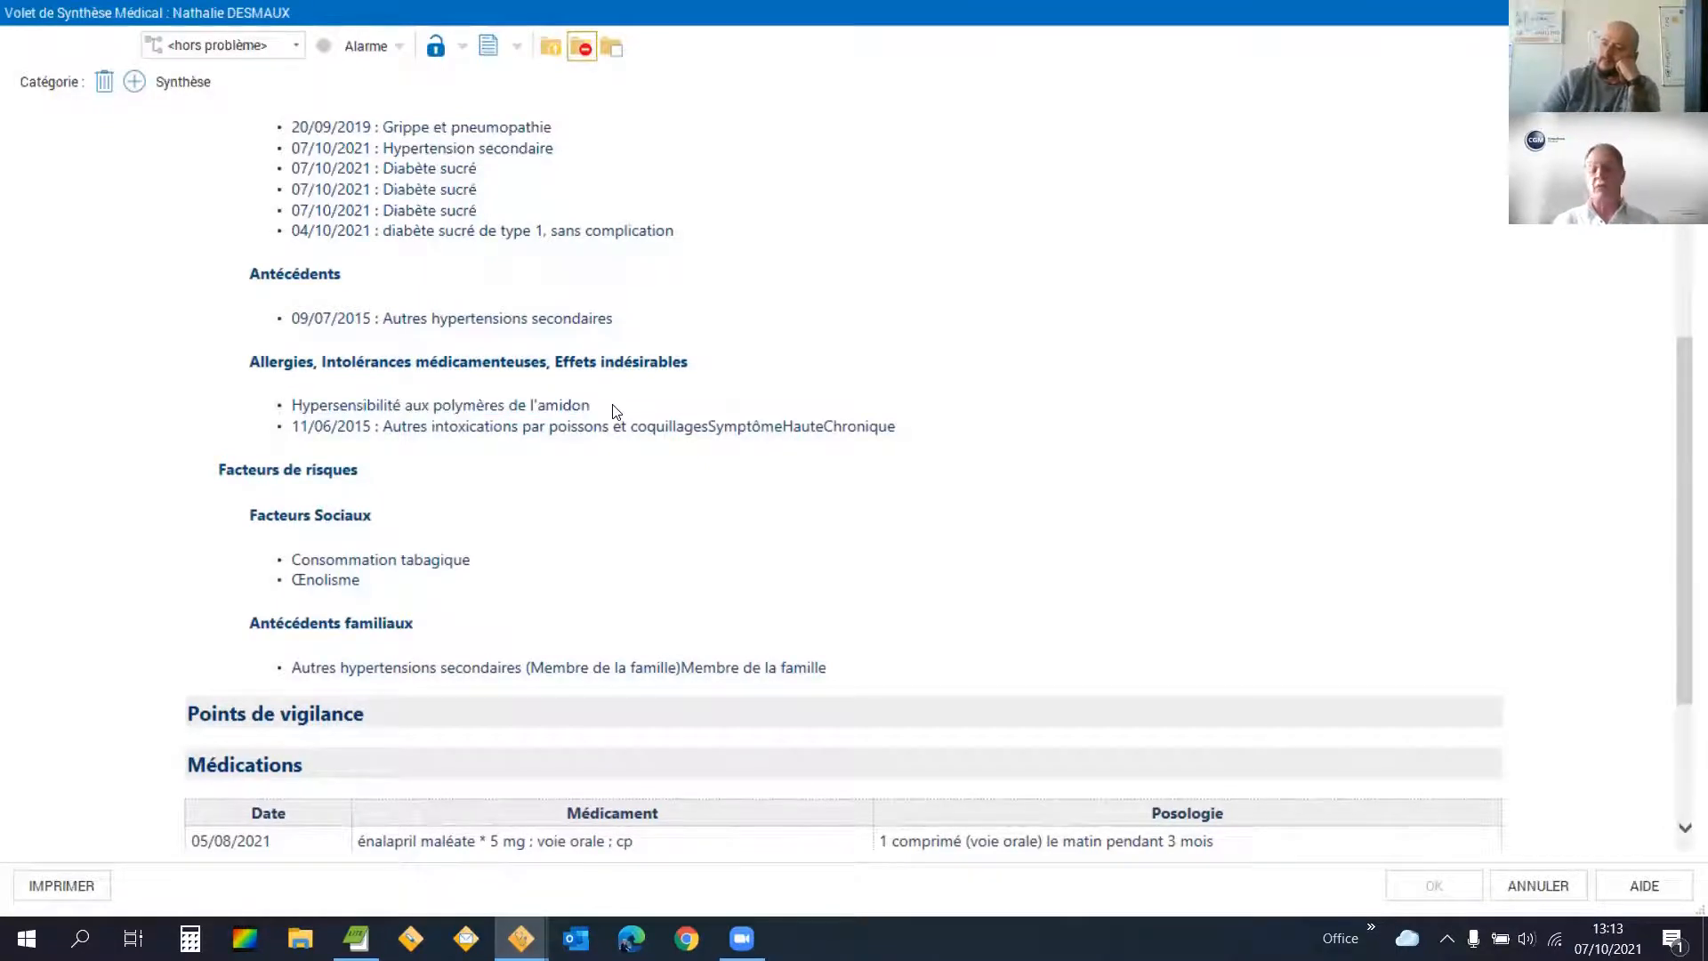
drag(602, 407, 327, 411)
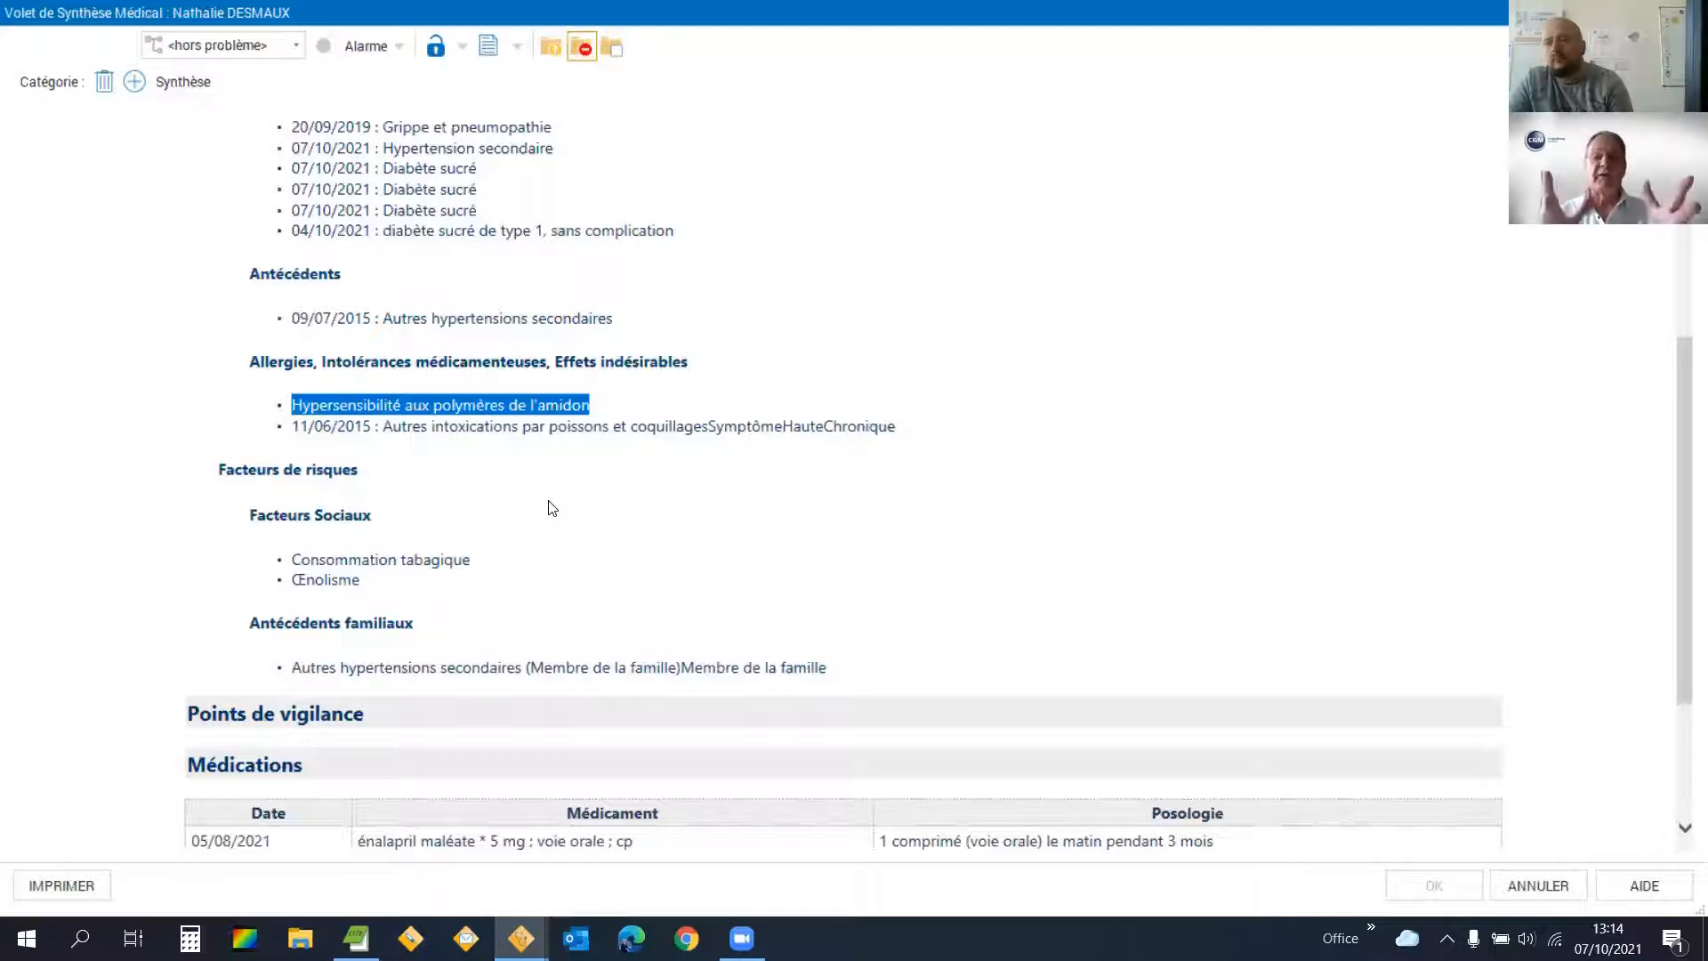
click(606, 407)
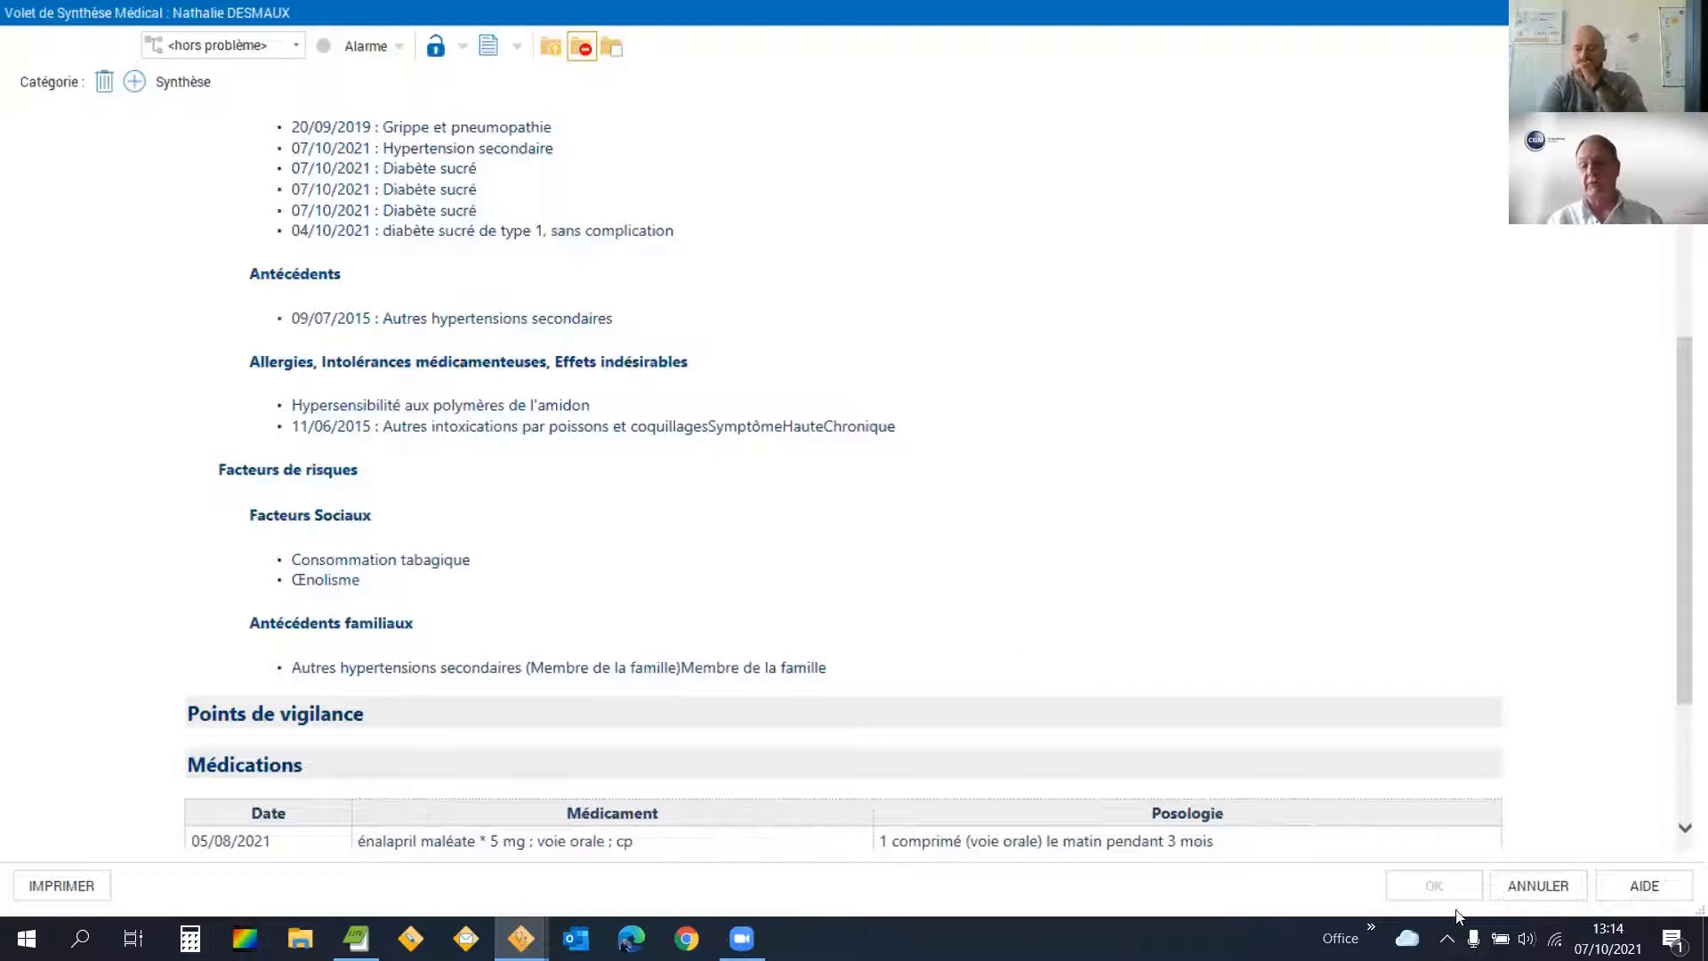
click(1527, 888)
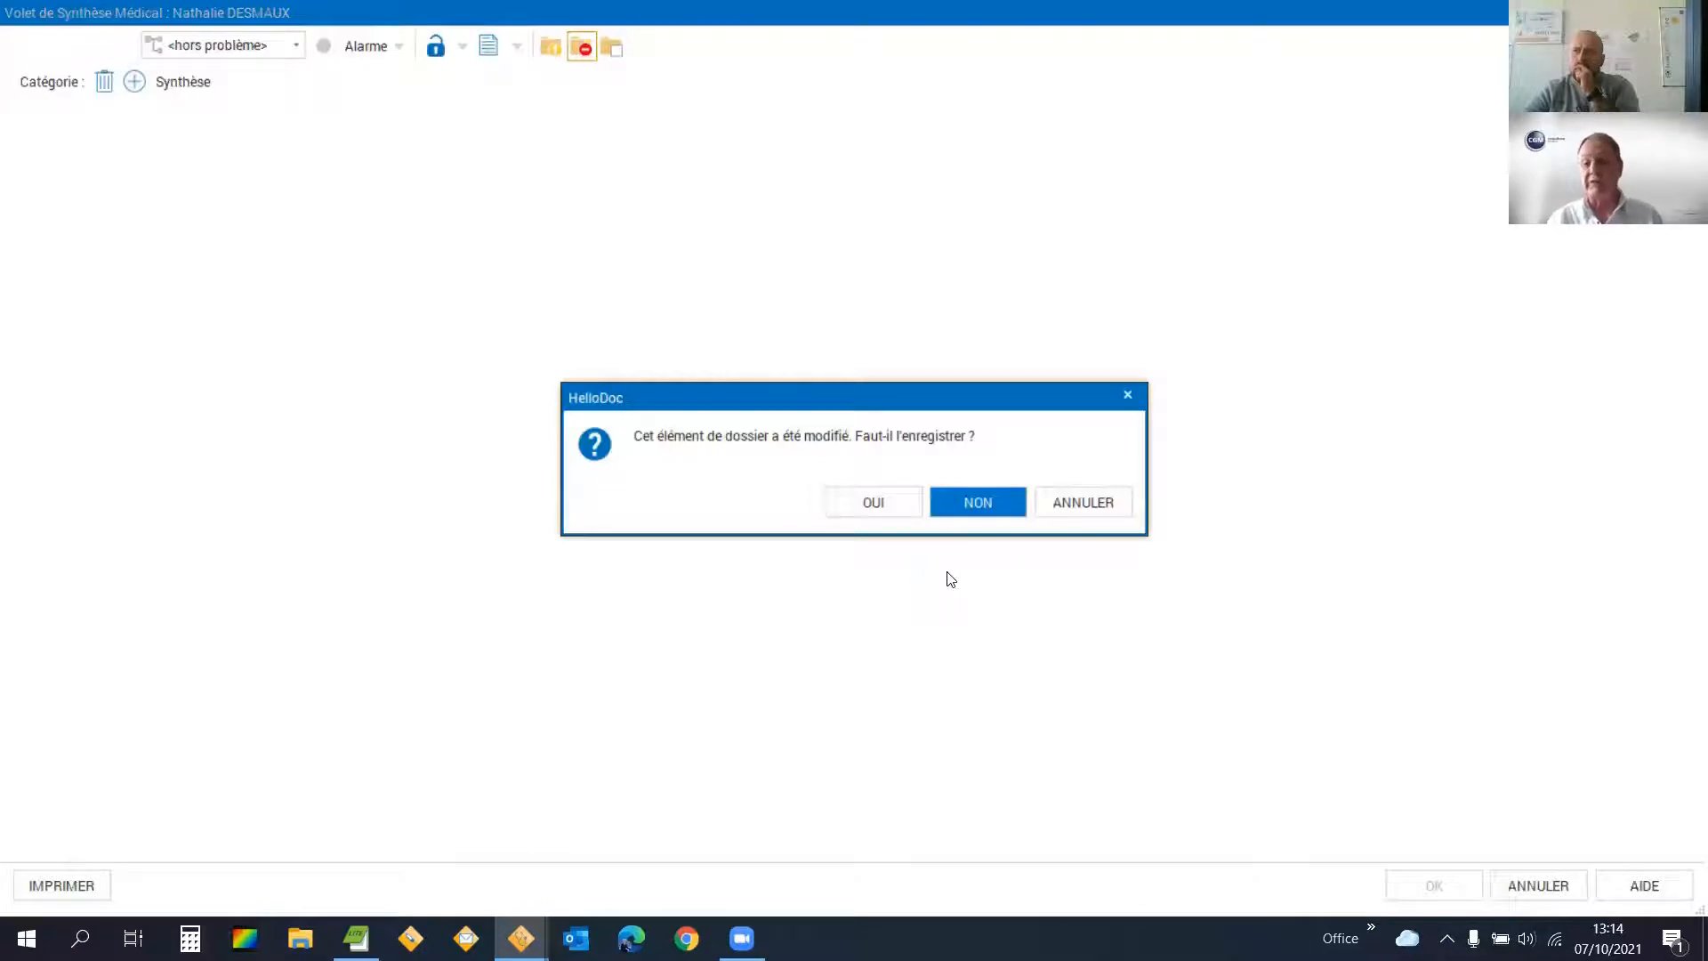
key(Return)
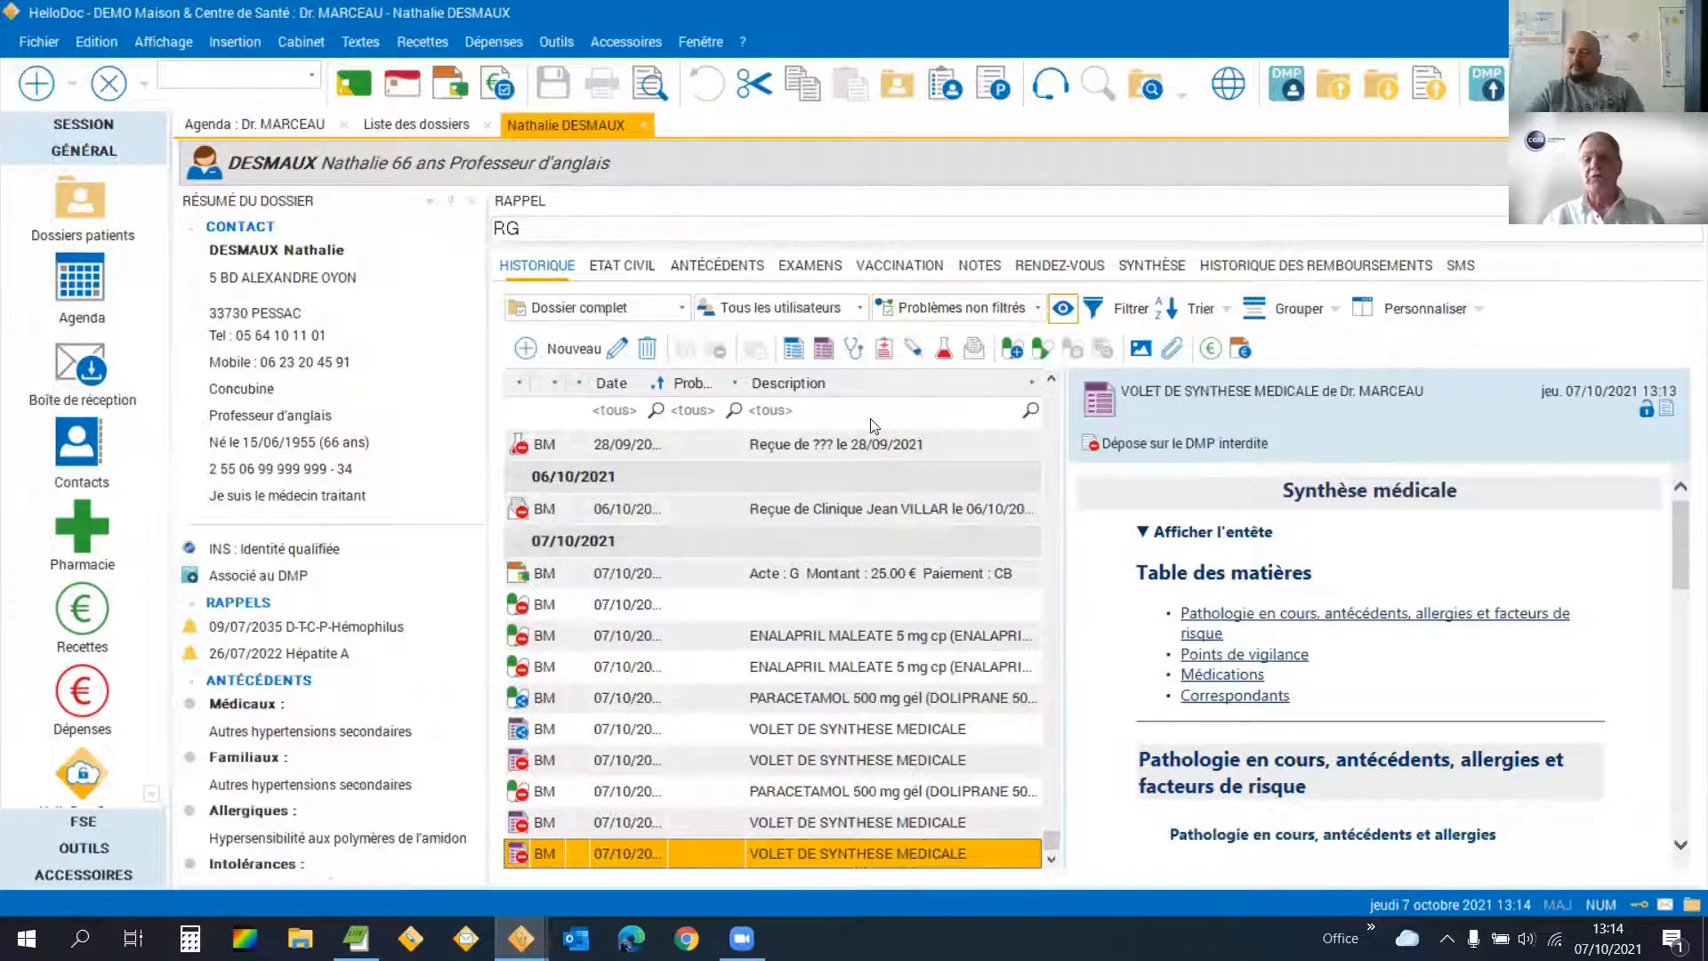
Create a new observation with Intervention effectuée ticked for both Alcoolisme and Fumeur, and save it in the patient's record.
click(854, 349)
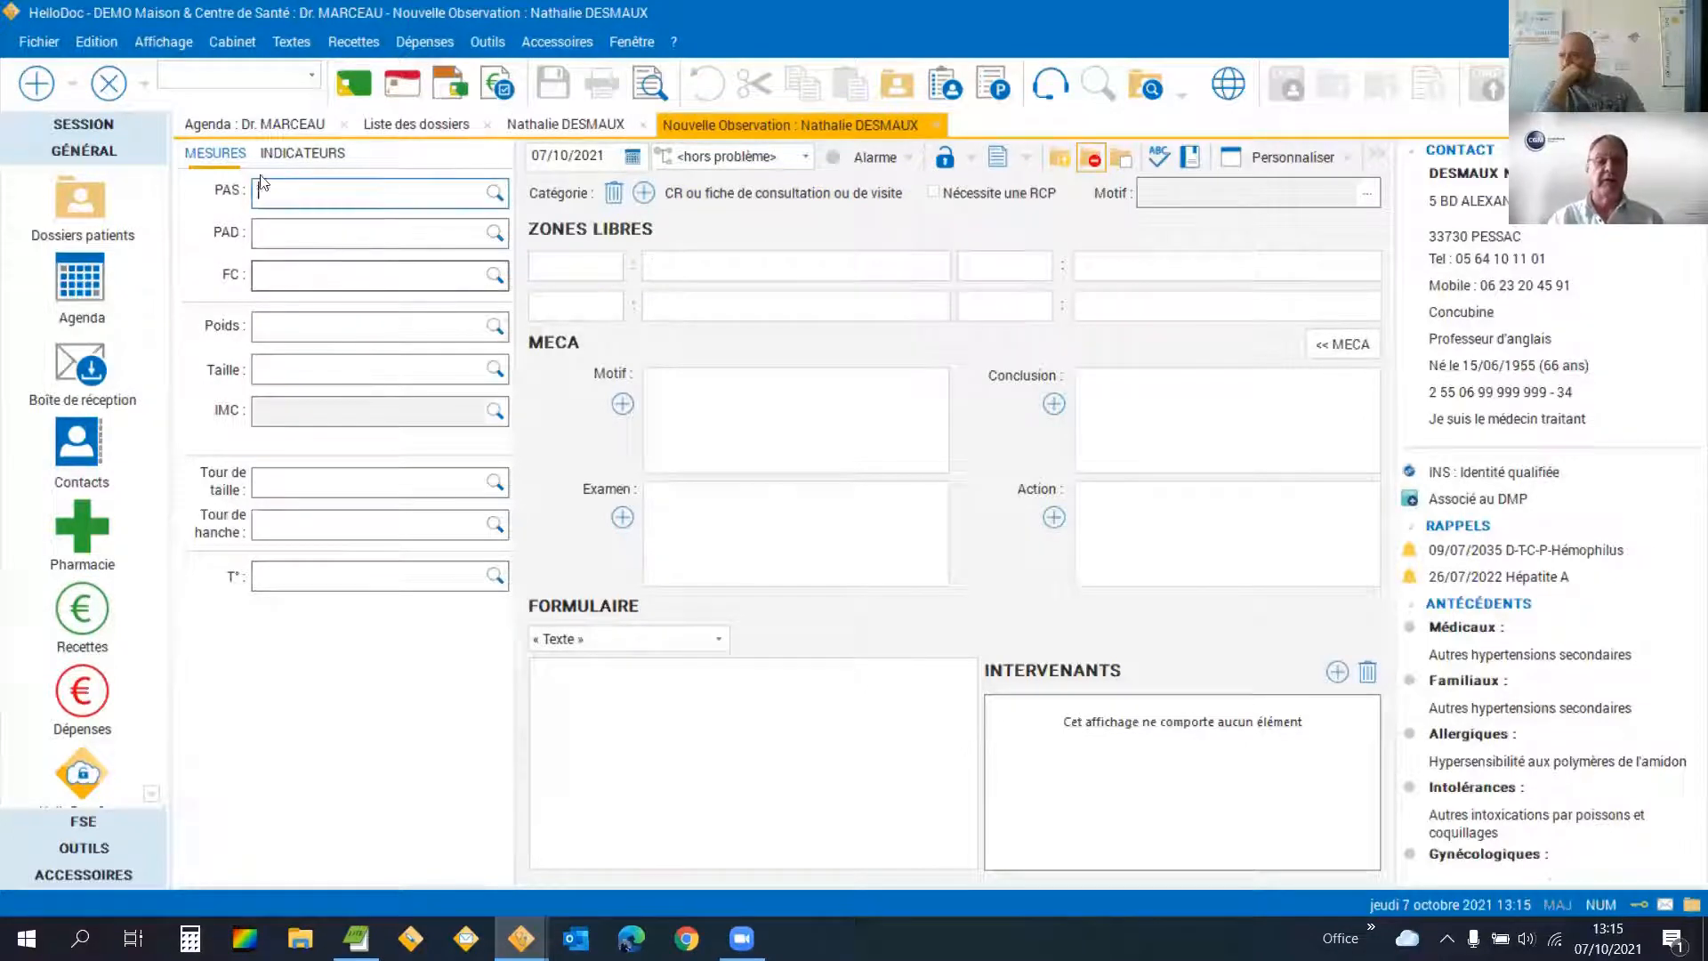
click(286, 159)
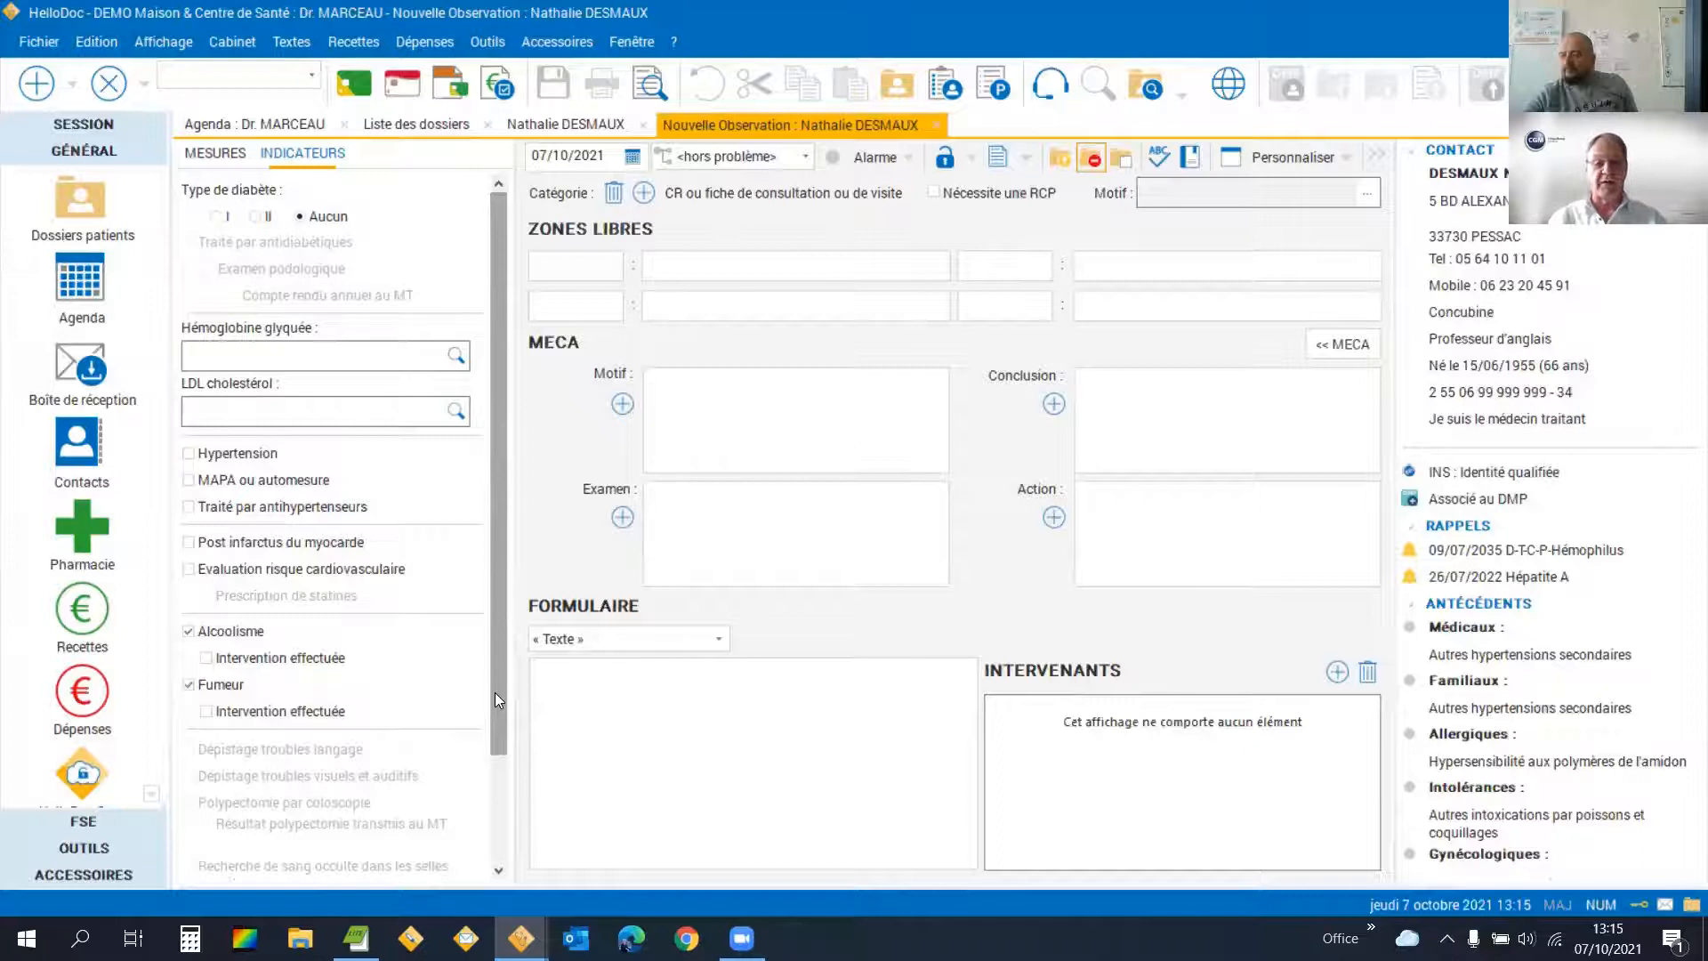
click(207, 658)
click(218, 684)
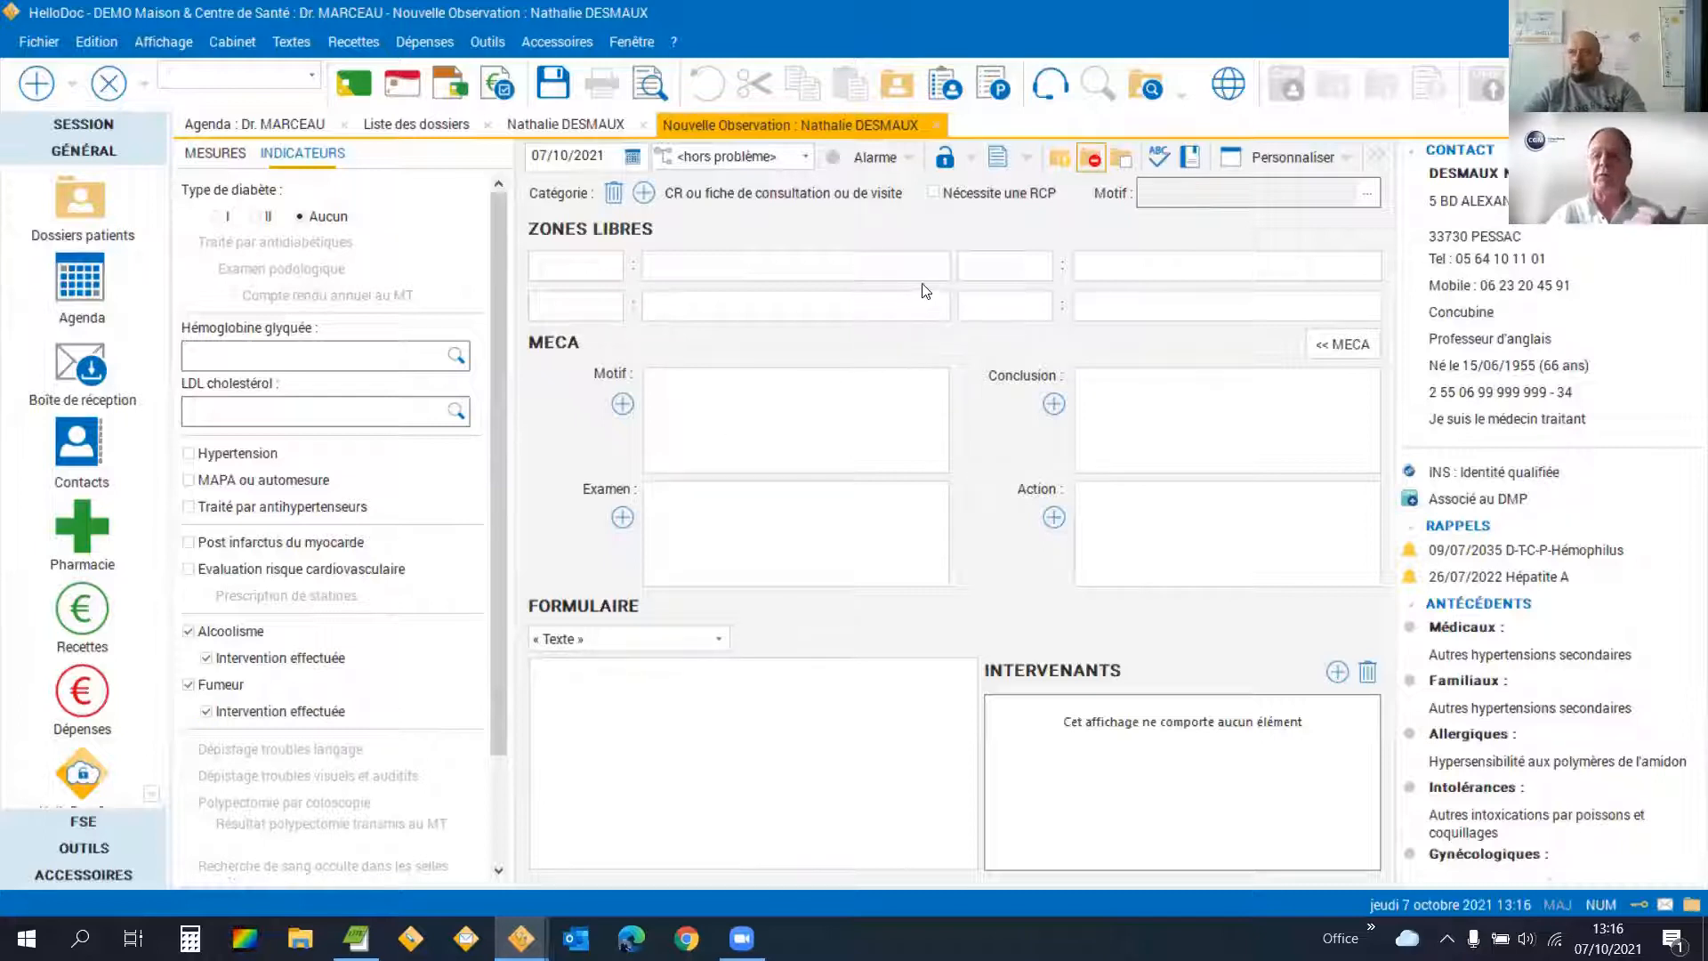
click(936, 127)
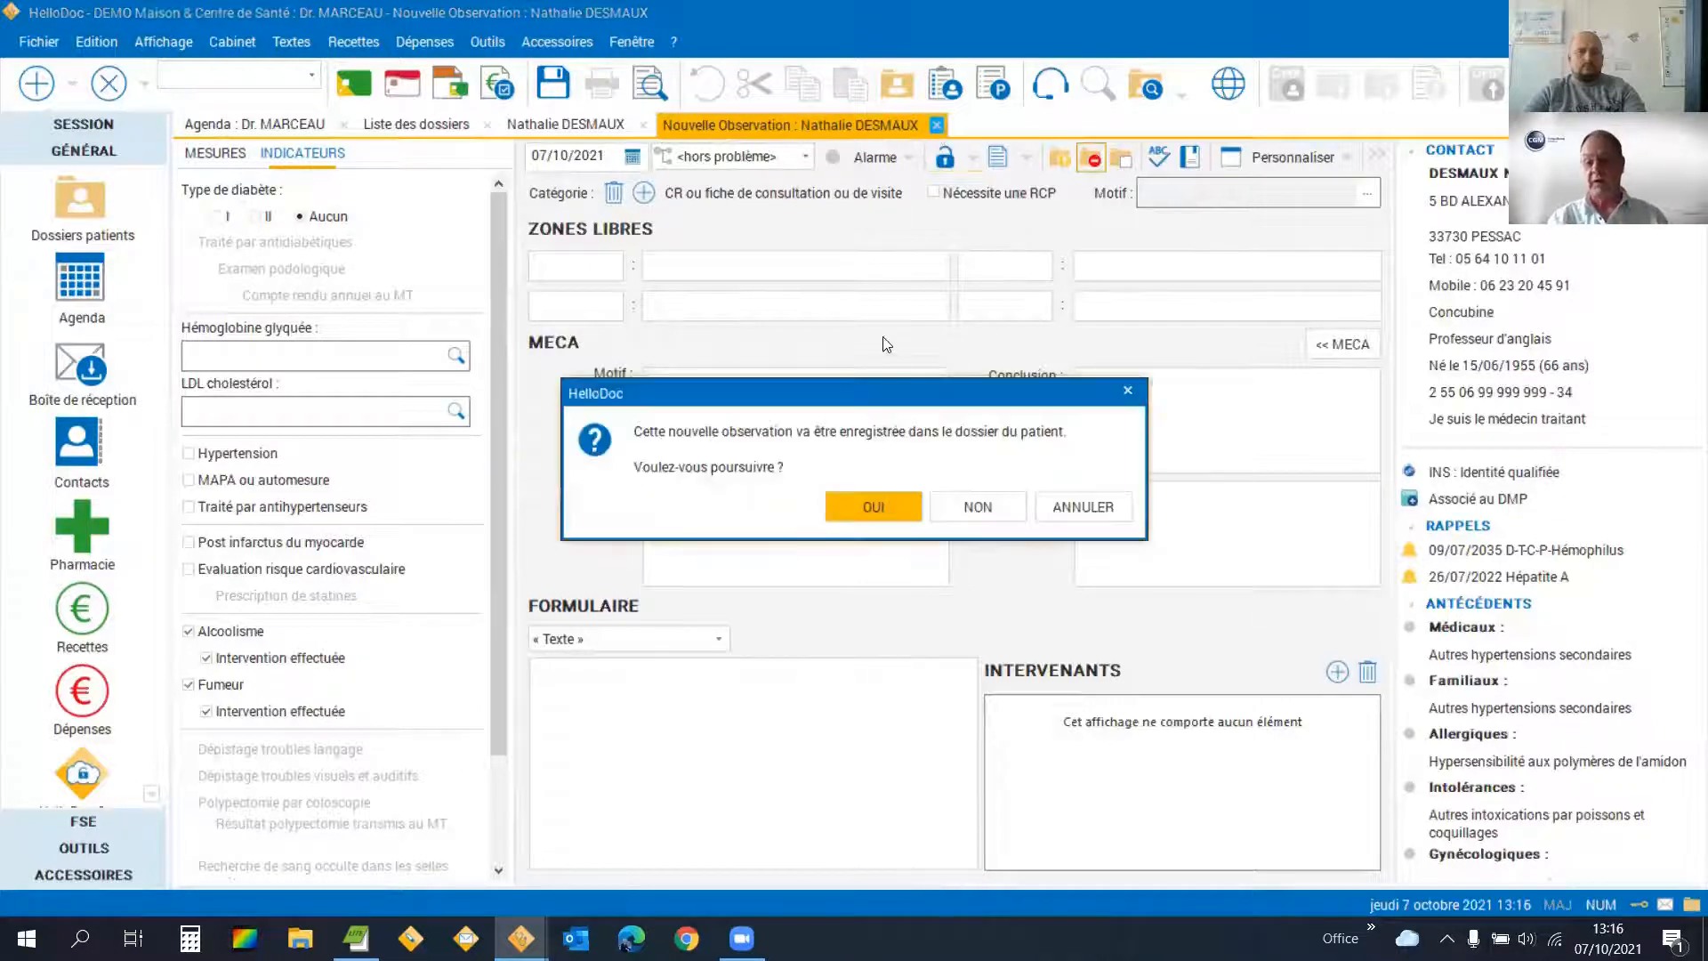
click(874, 506)
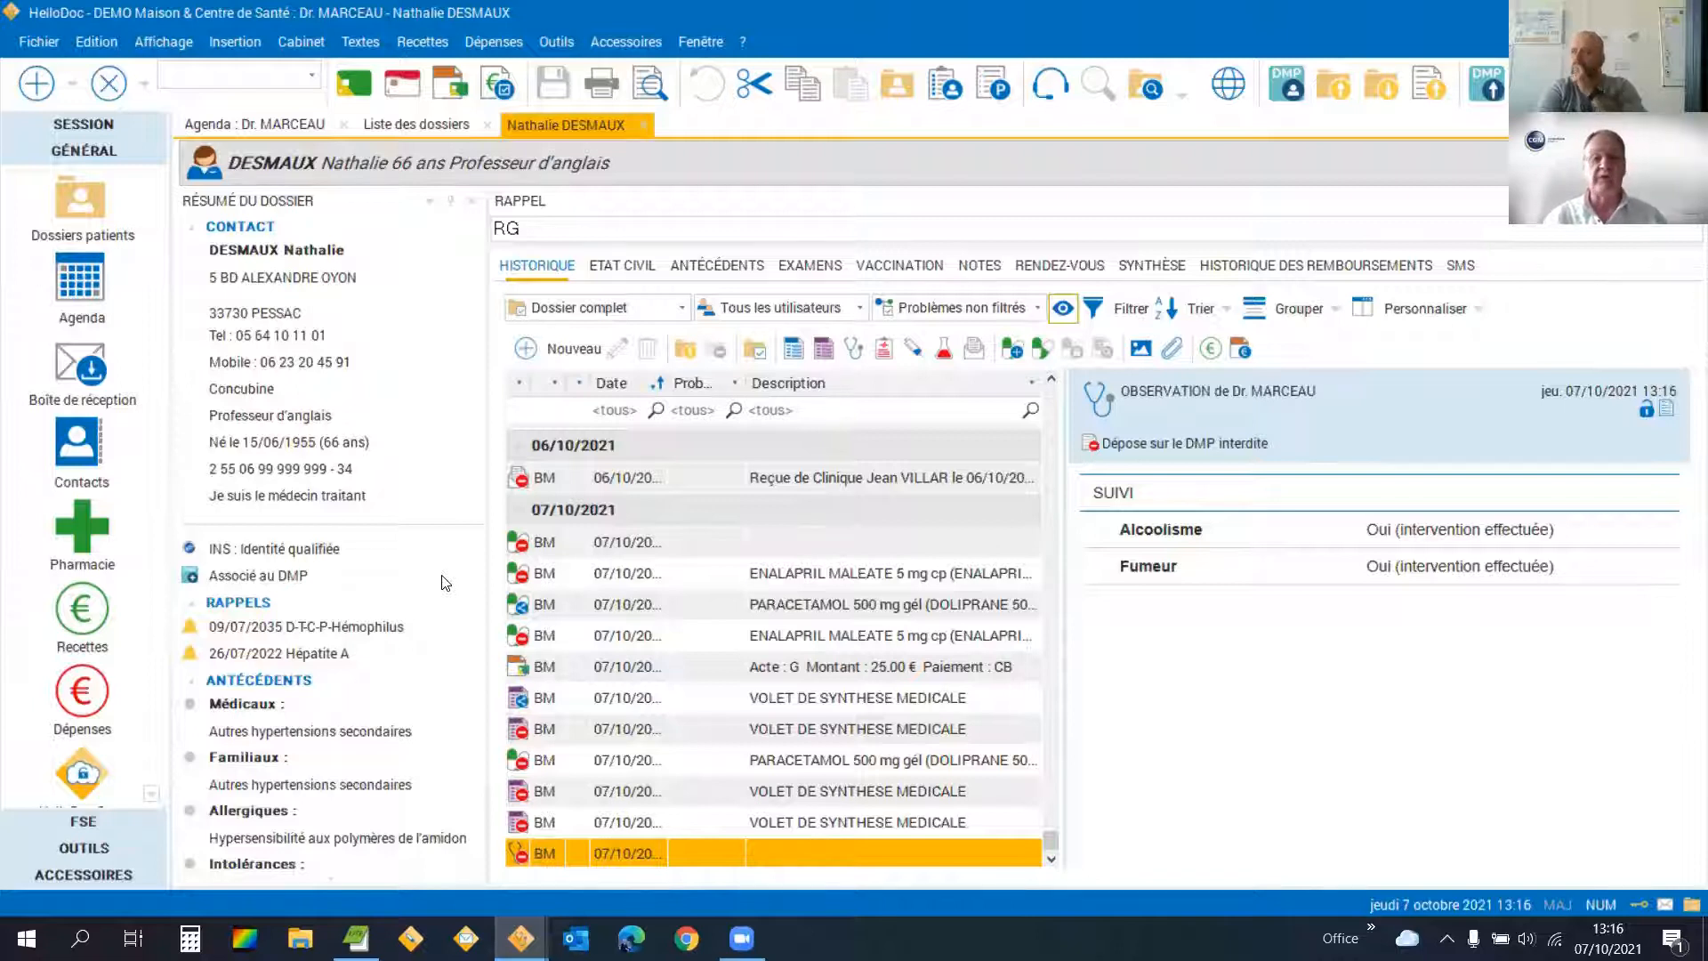
Open a new prescription to review its Pathologies and Produits lists, and close it without prescribing anything.
right_click(447, 585)
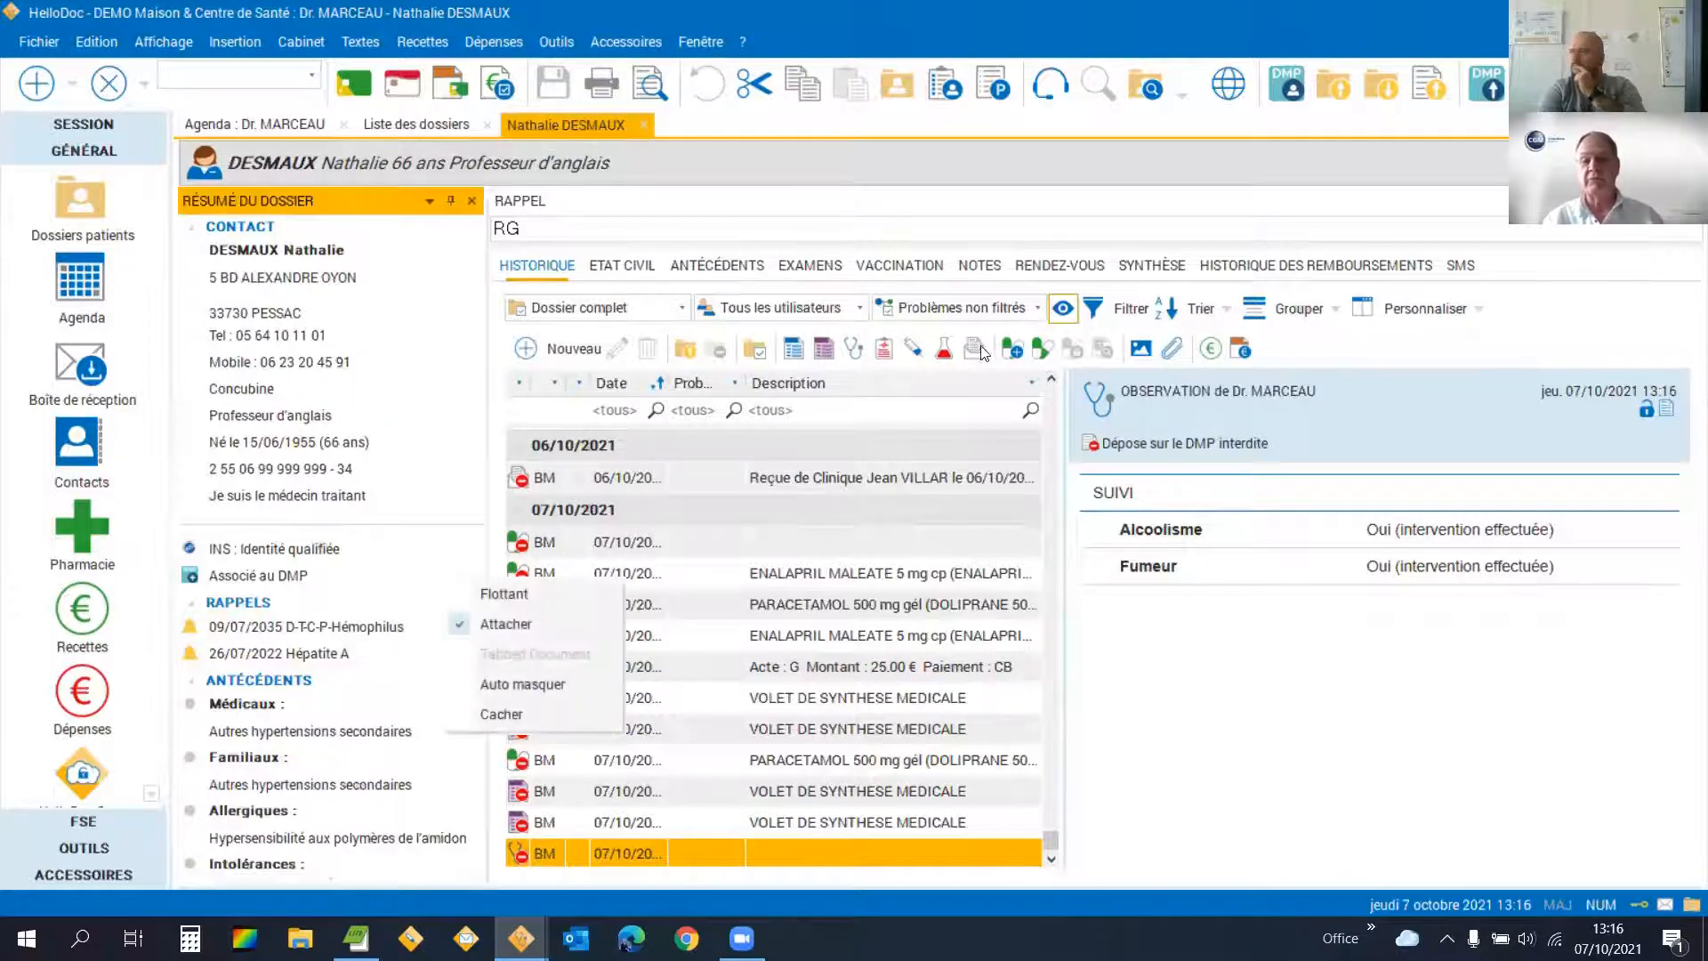
click(1009, 348)
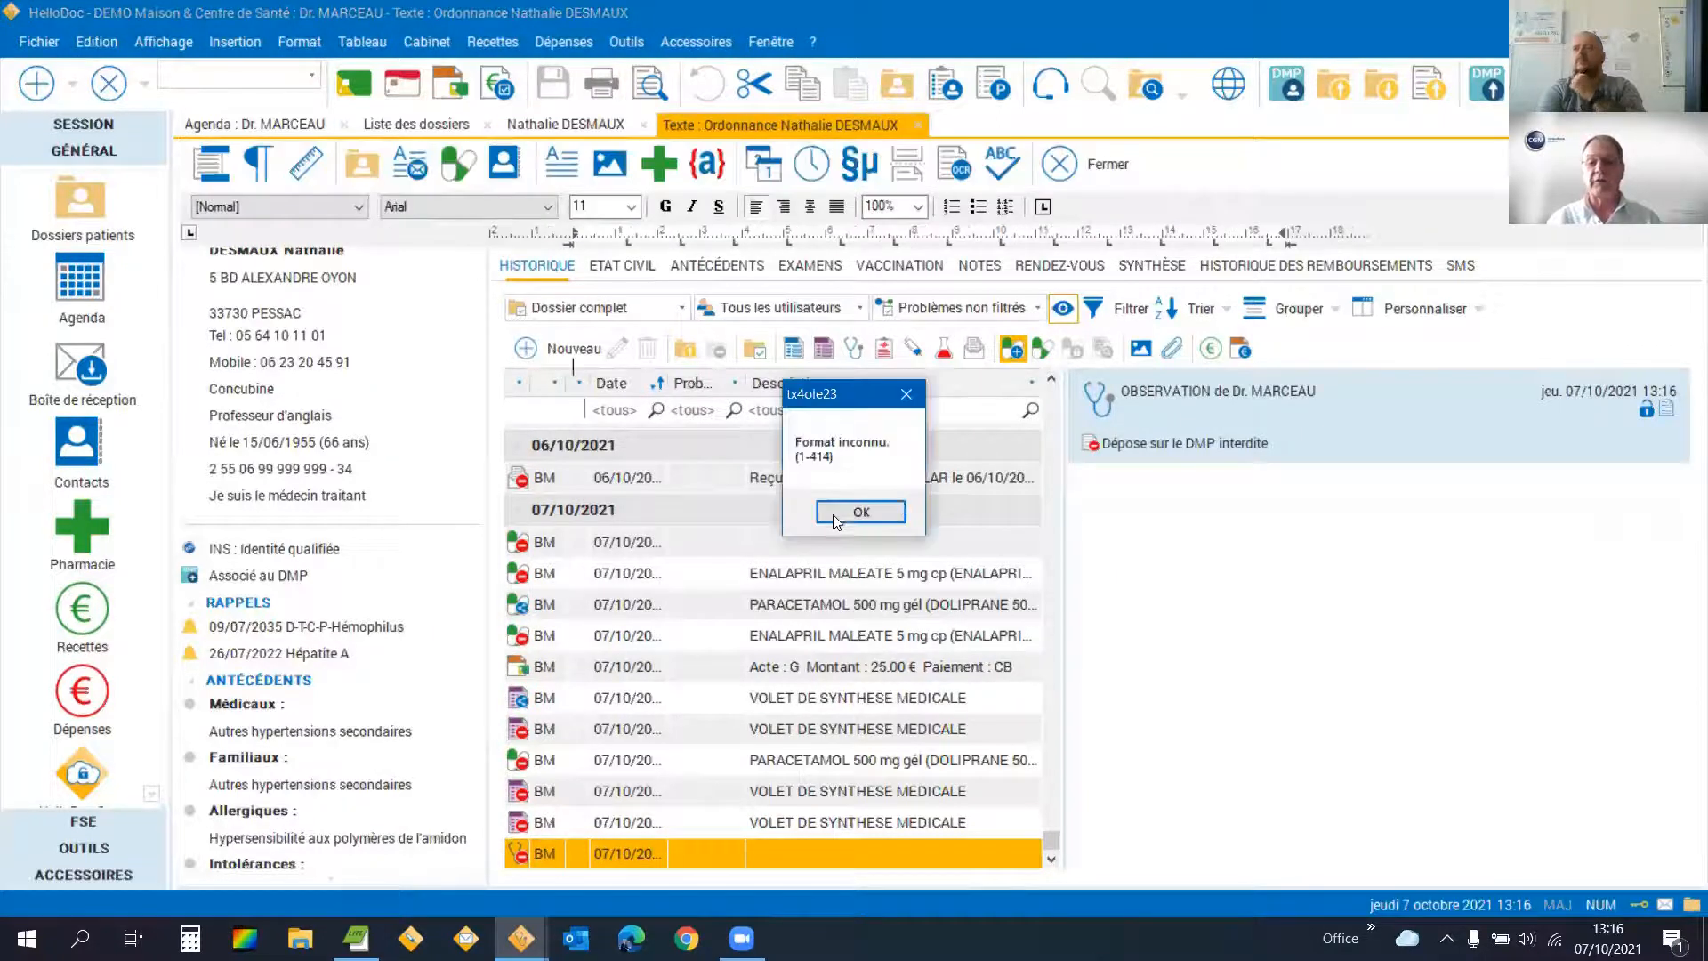
key(Return)
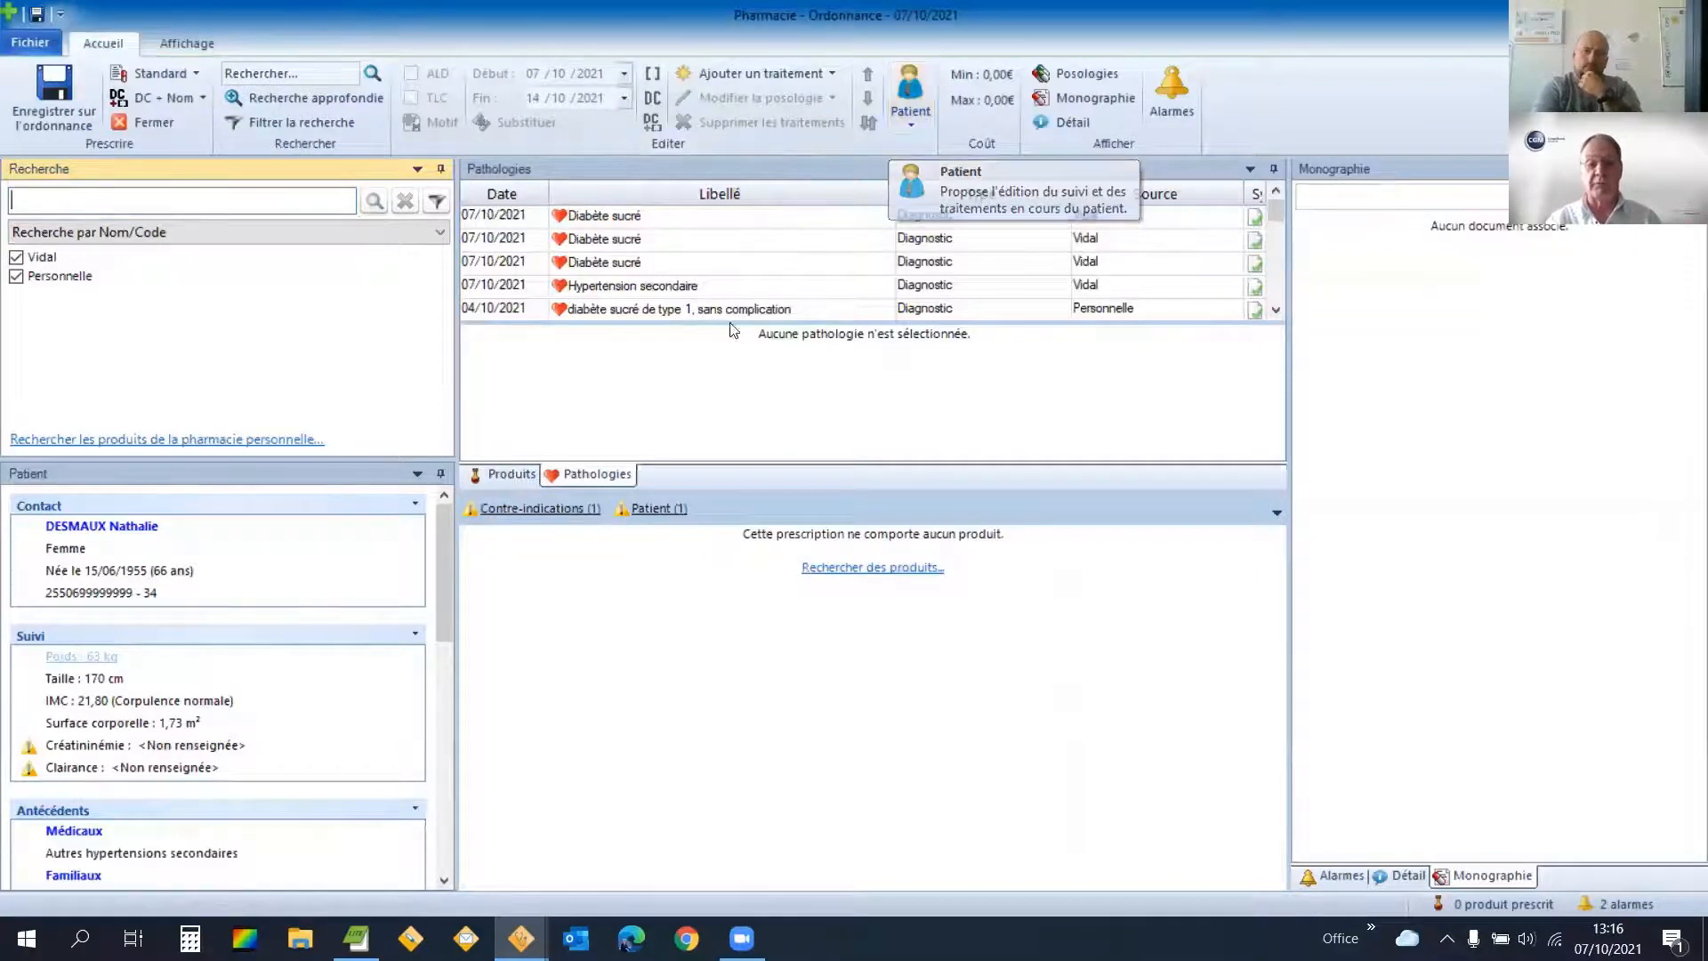
click(500, 477)
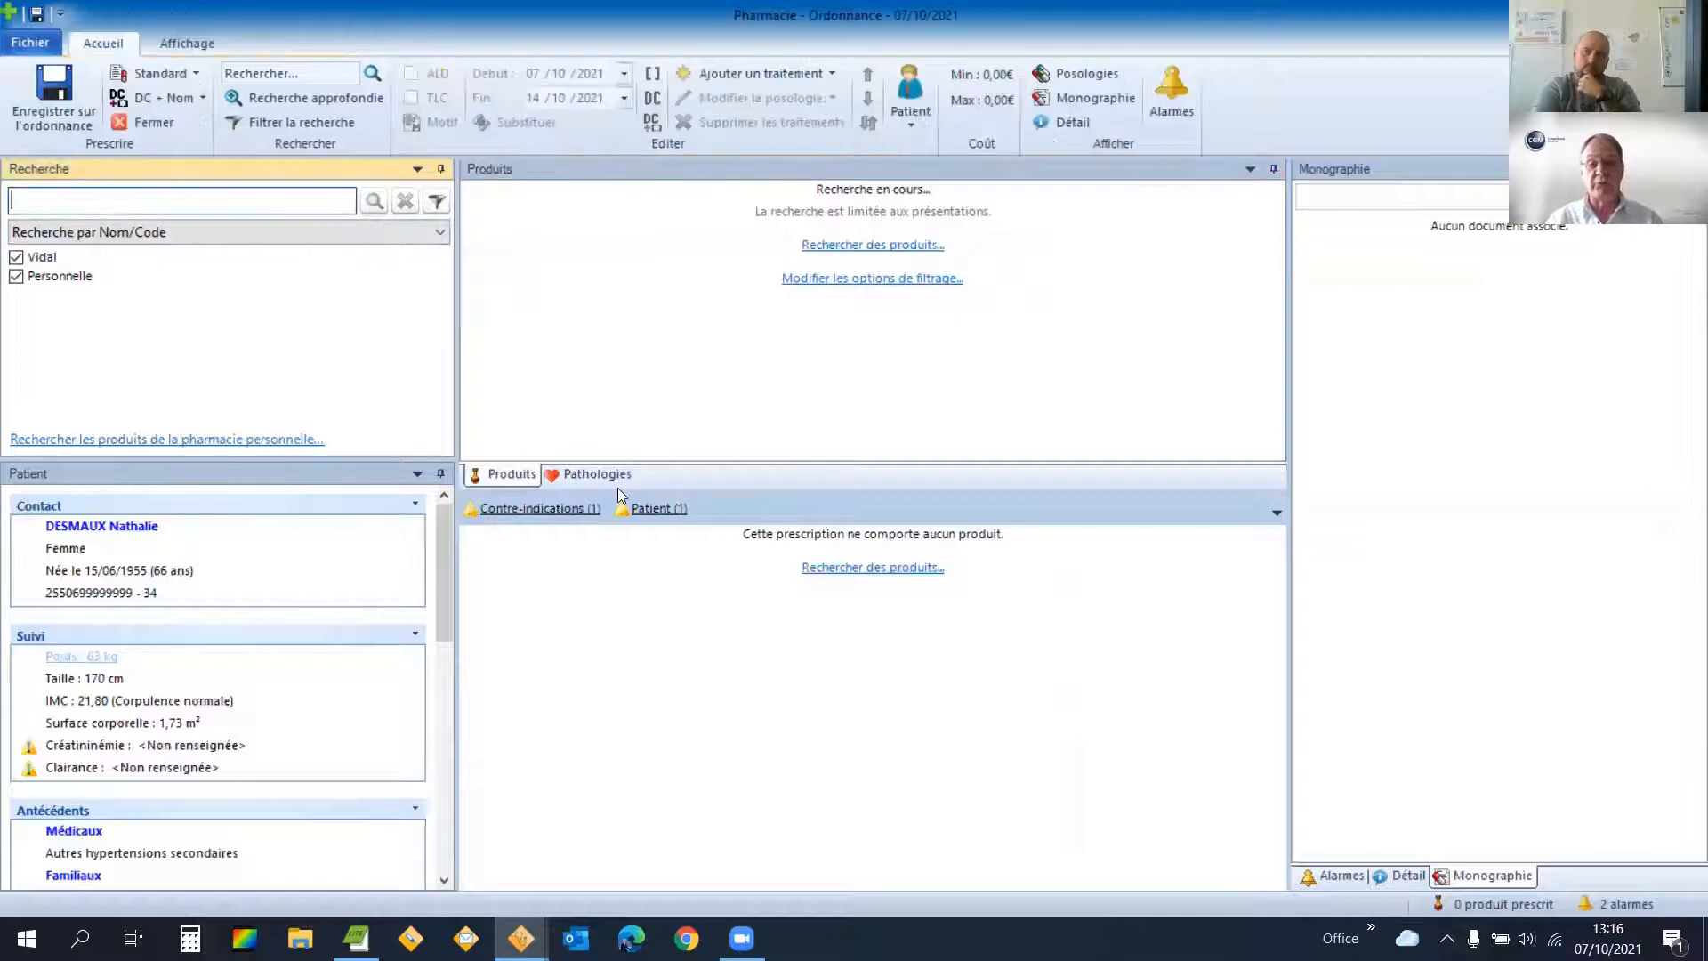
click(553, 477)
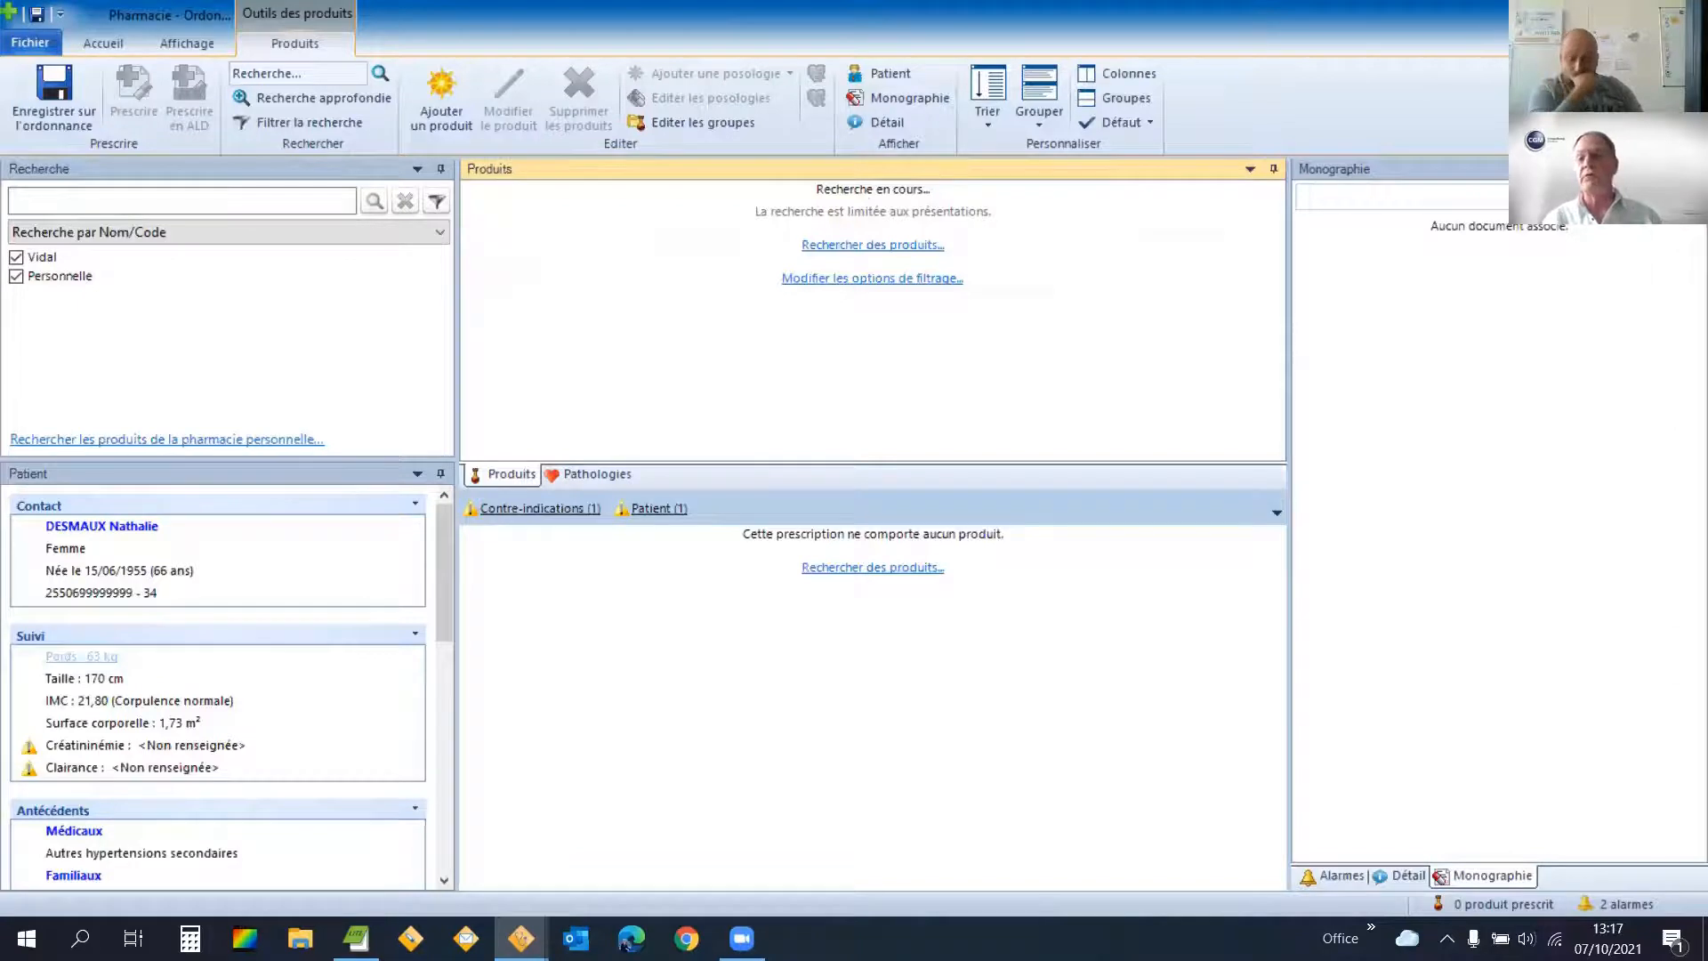
click(1686, 14)
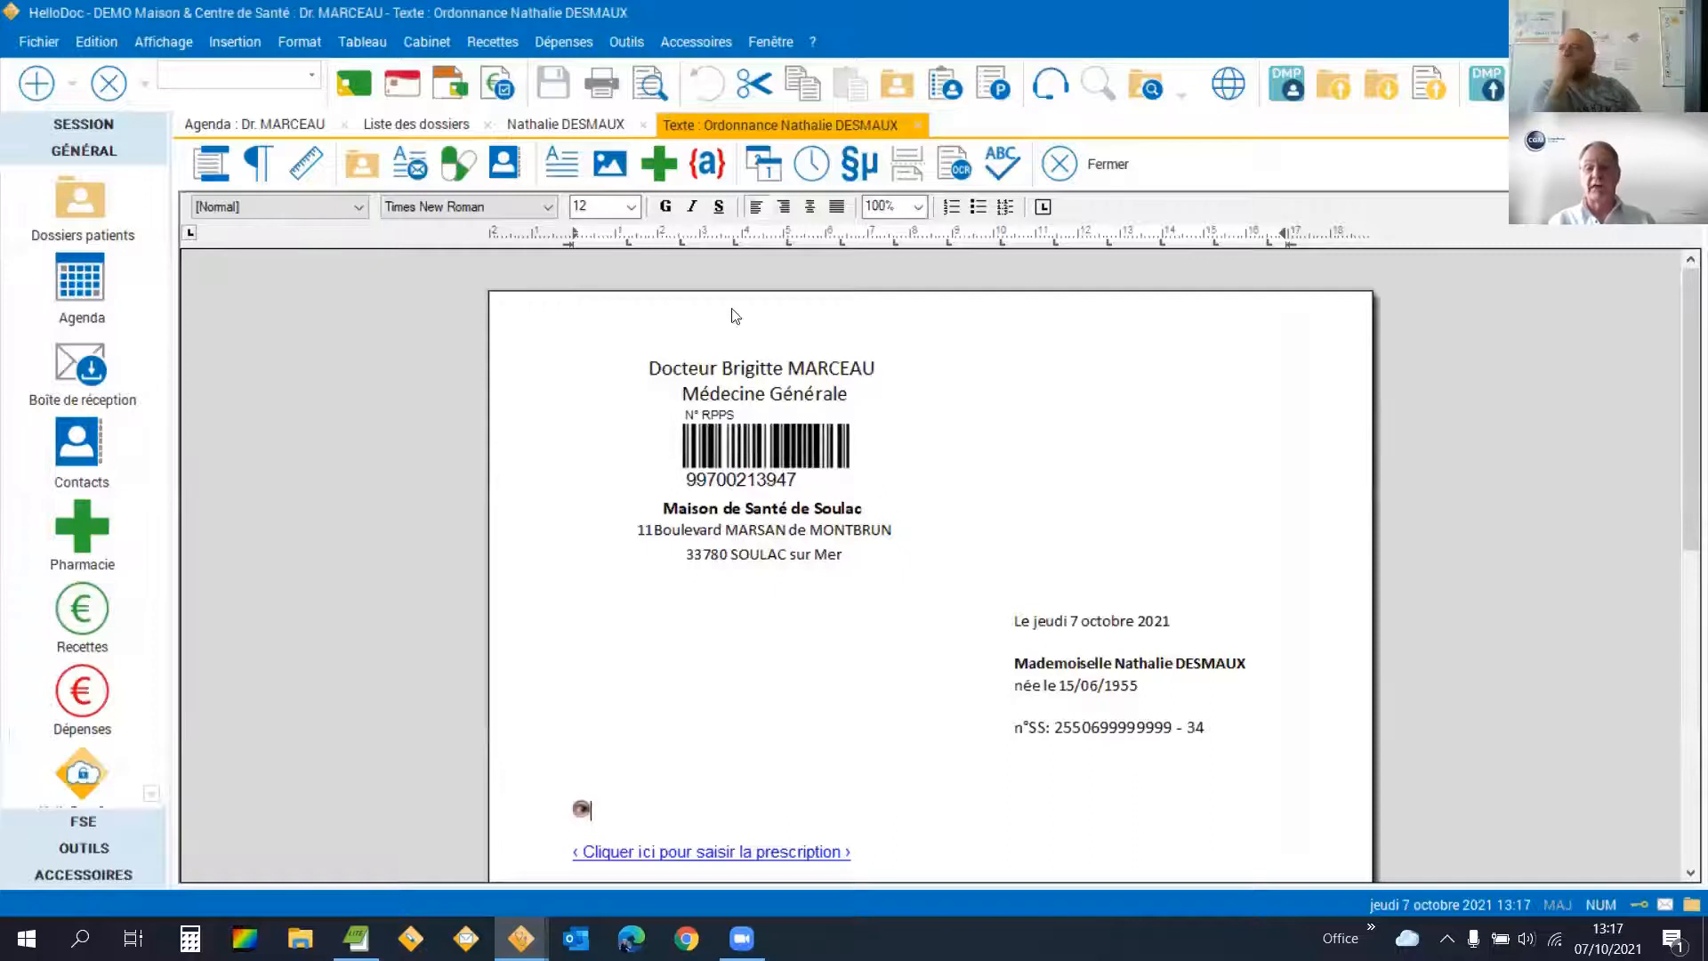
key(Escape)
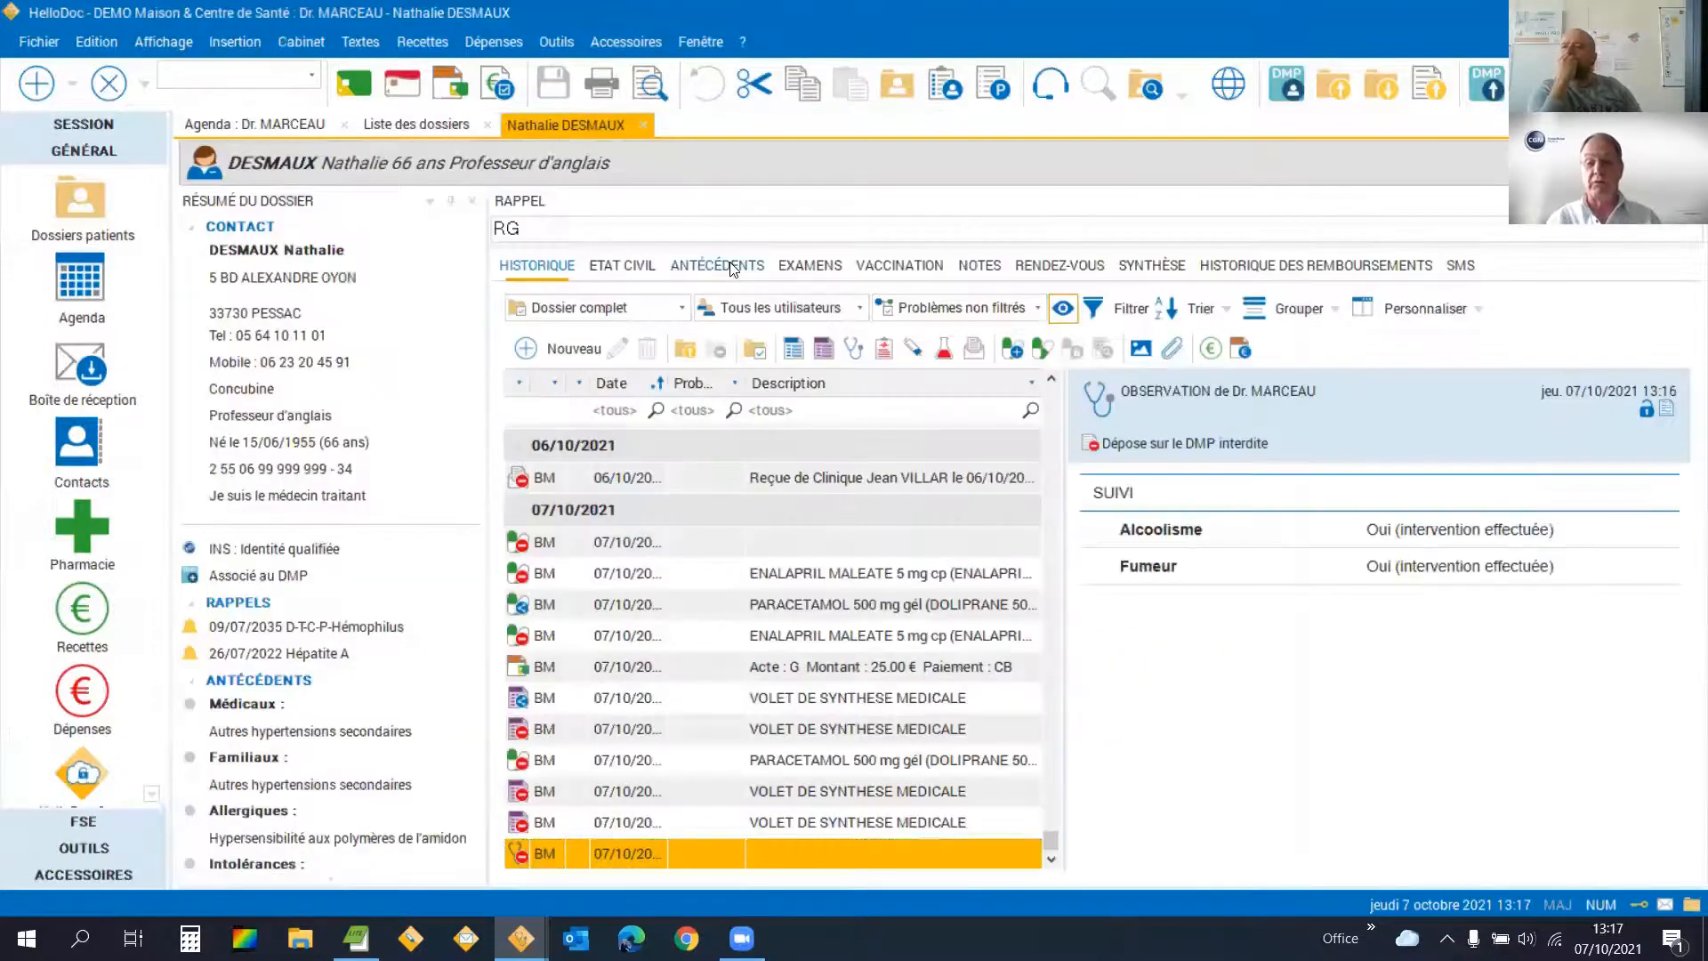
Review the patient's antecedents summary and the Habitus, mode de vie entries, and return to the record's history.
click(731, 267)
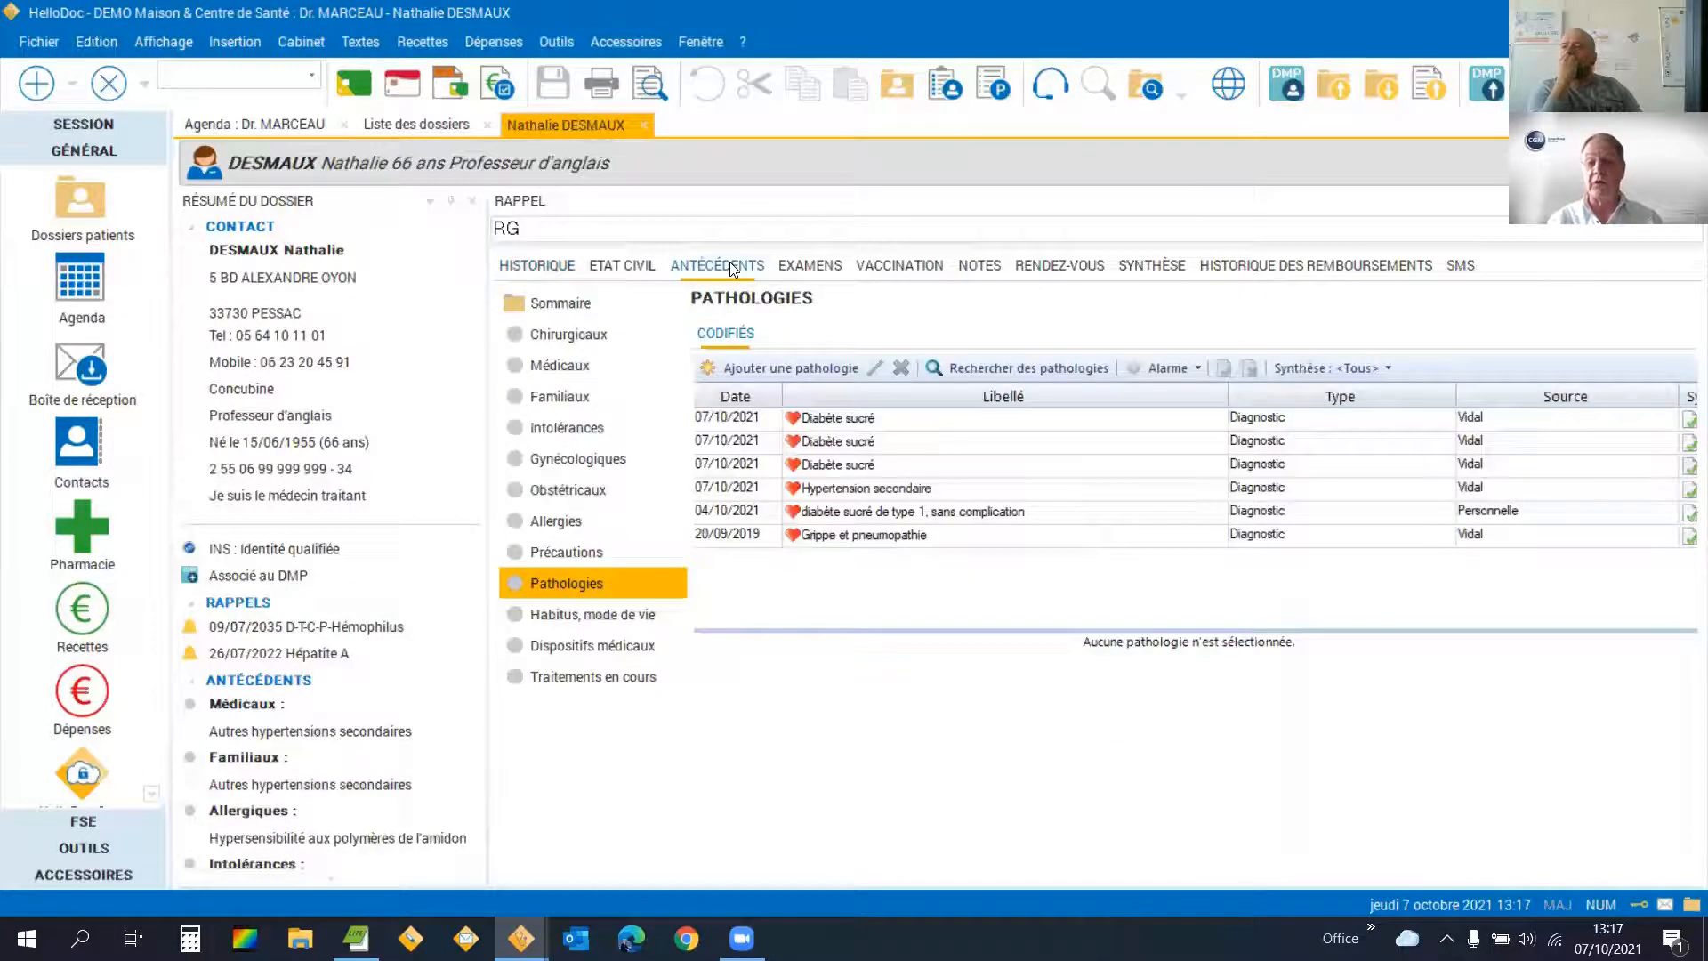
click(569, 315)
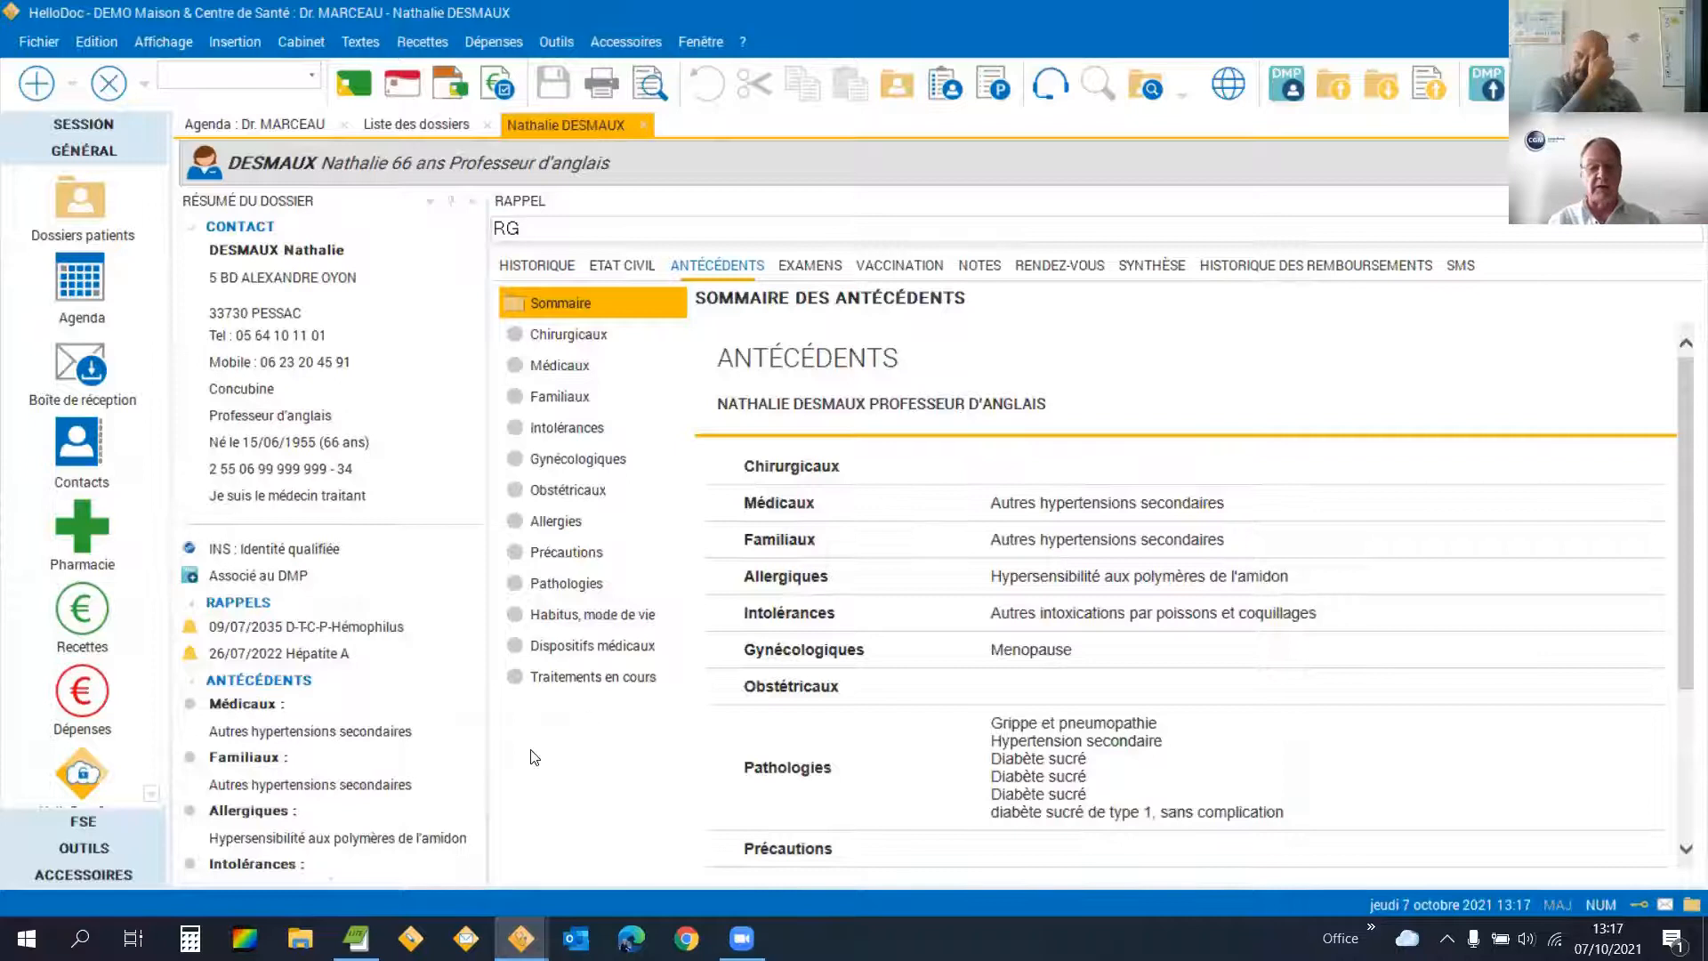
click(580, 621)
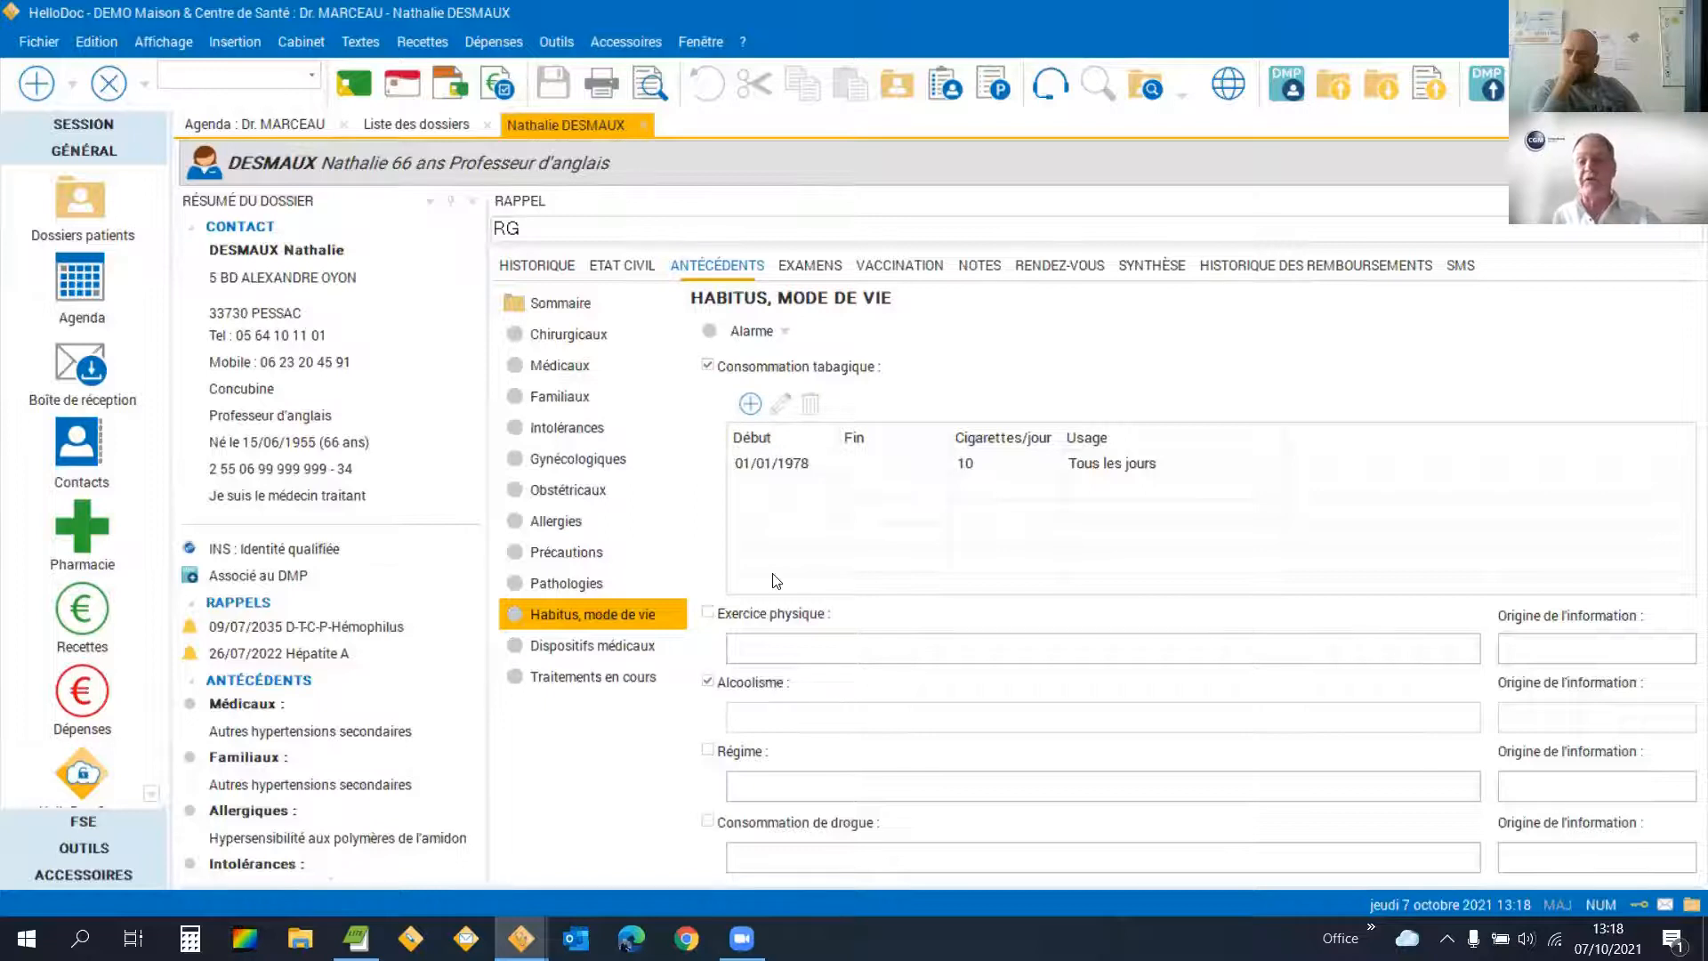
click(535, 266)
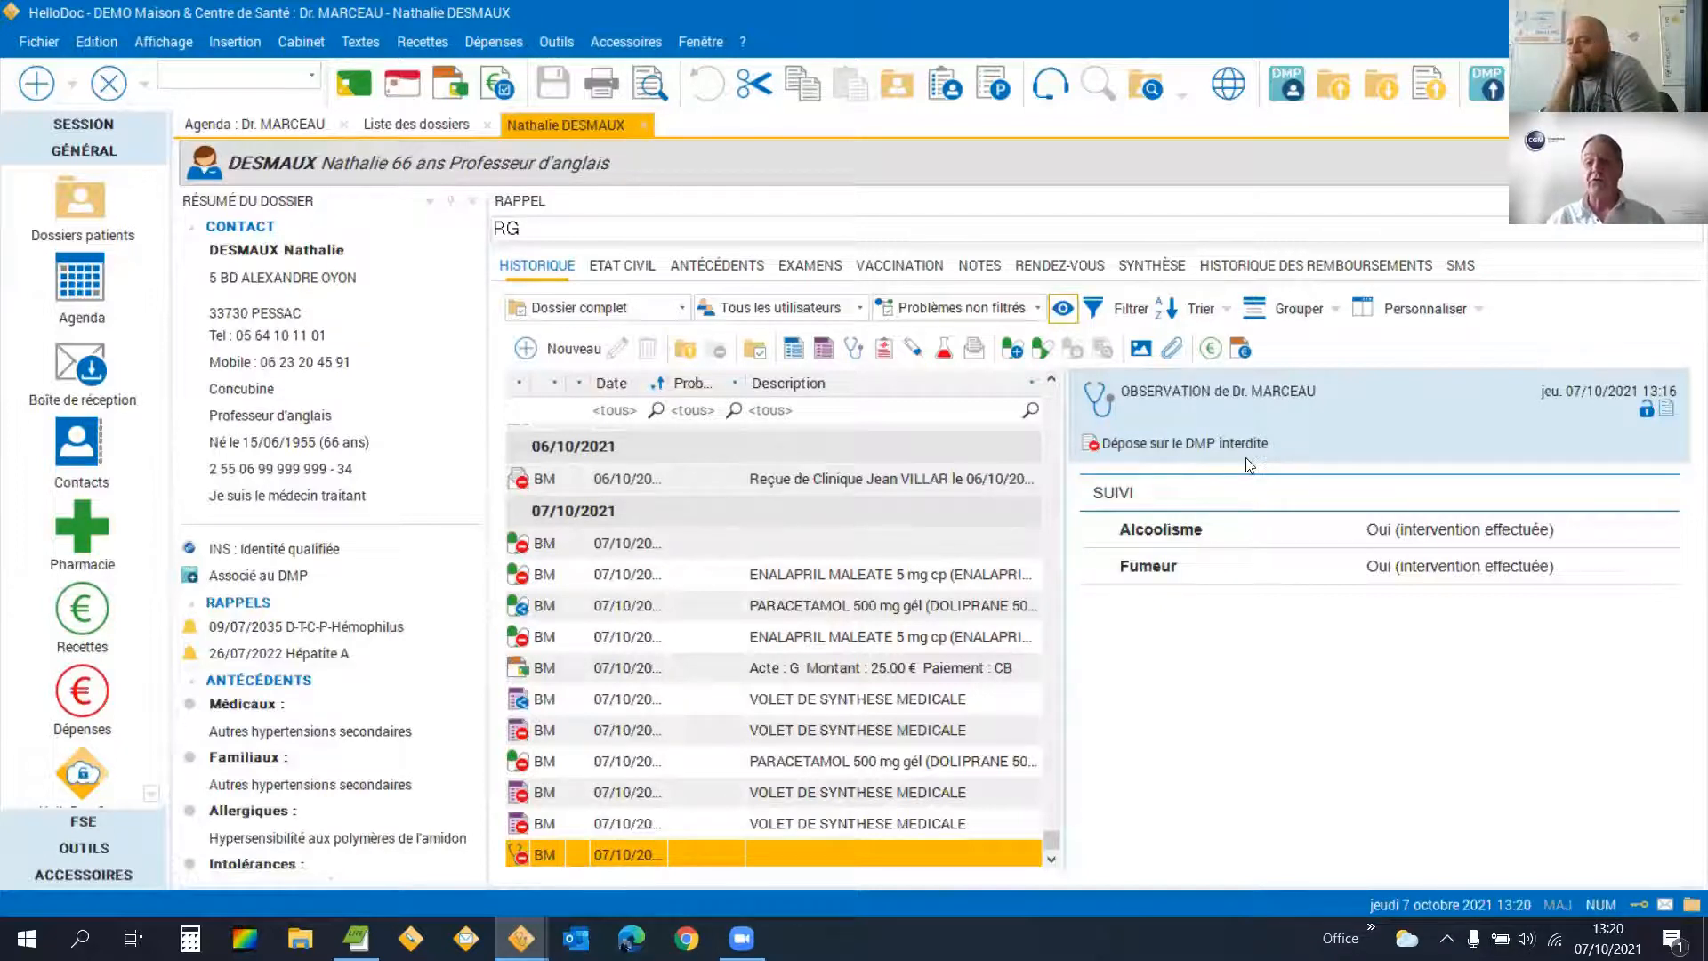
Turn off the preview before sharing and try to deposit the medical summary document on the DMP.
click(1145, 279)
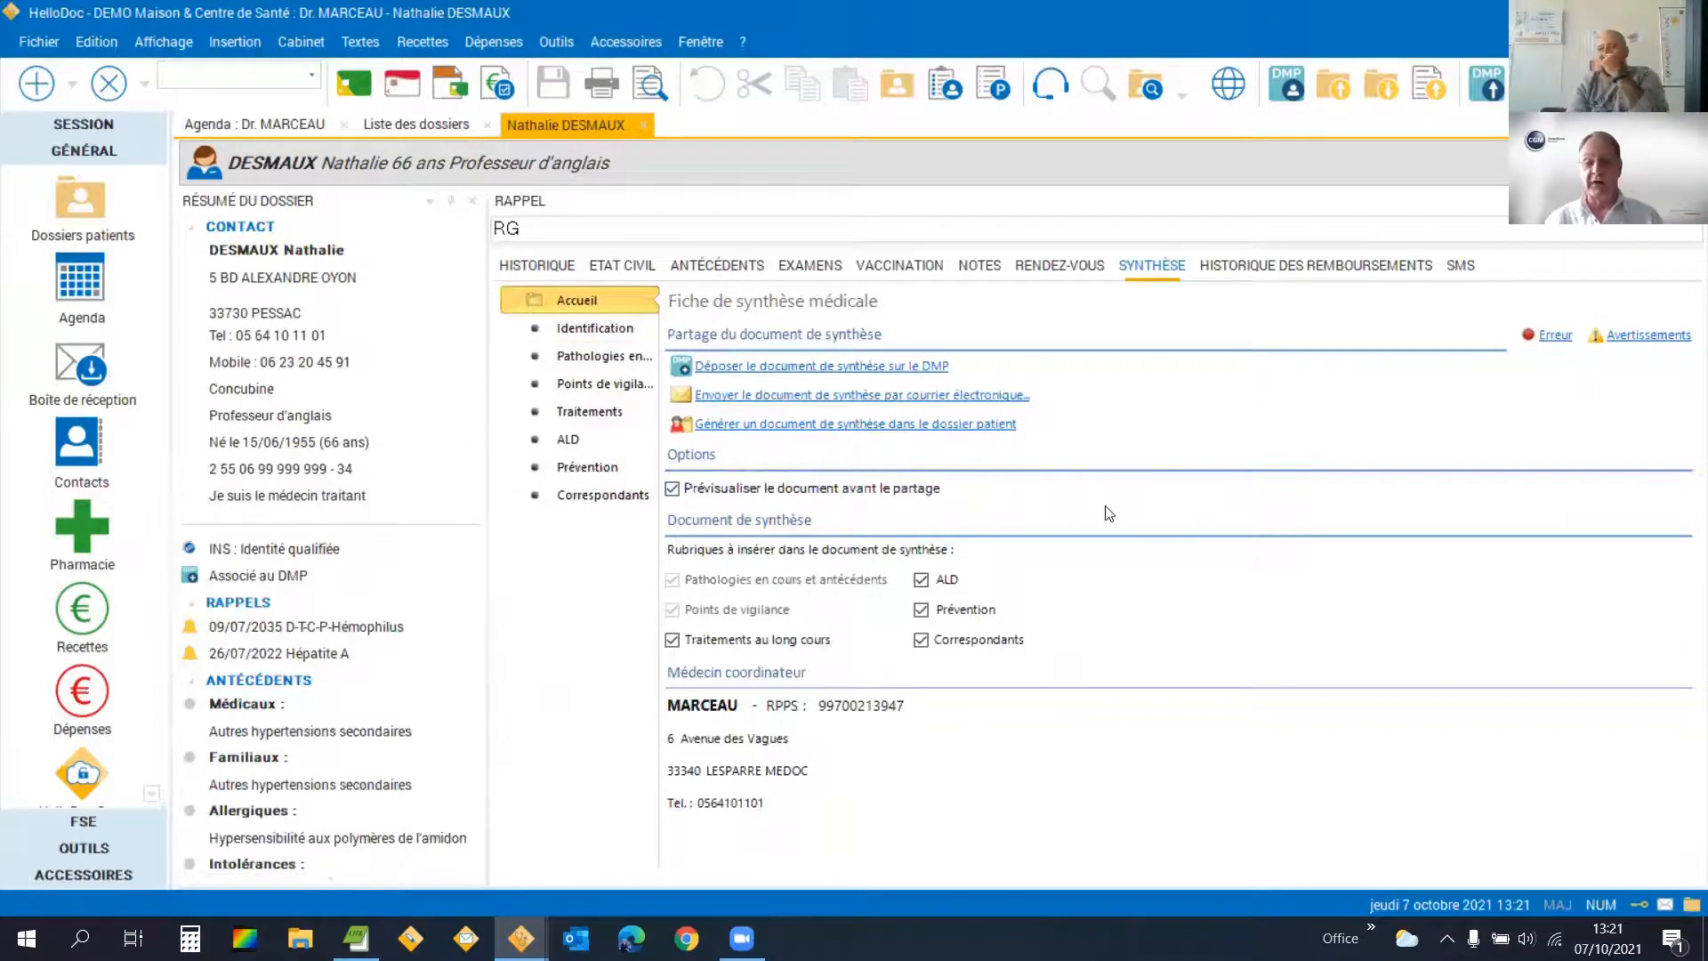
click(672, 490)
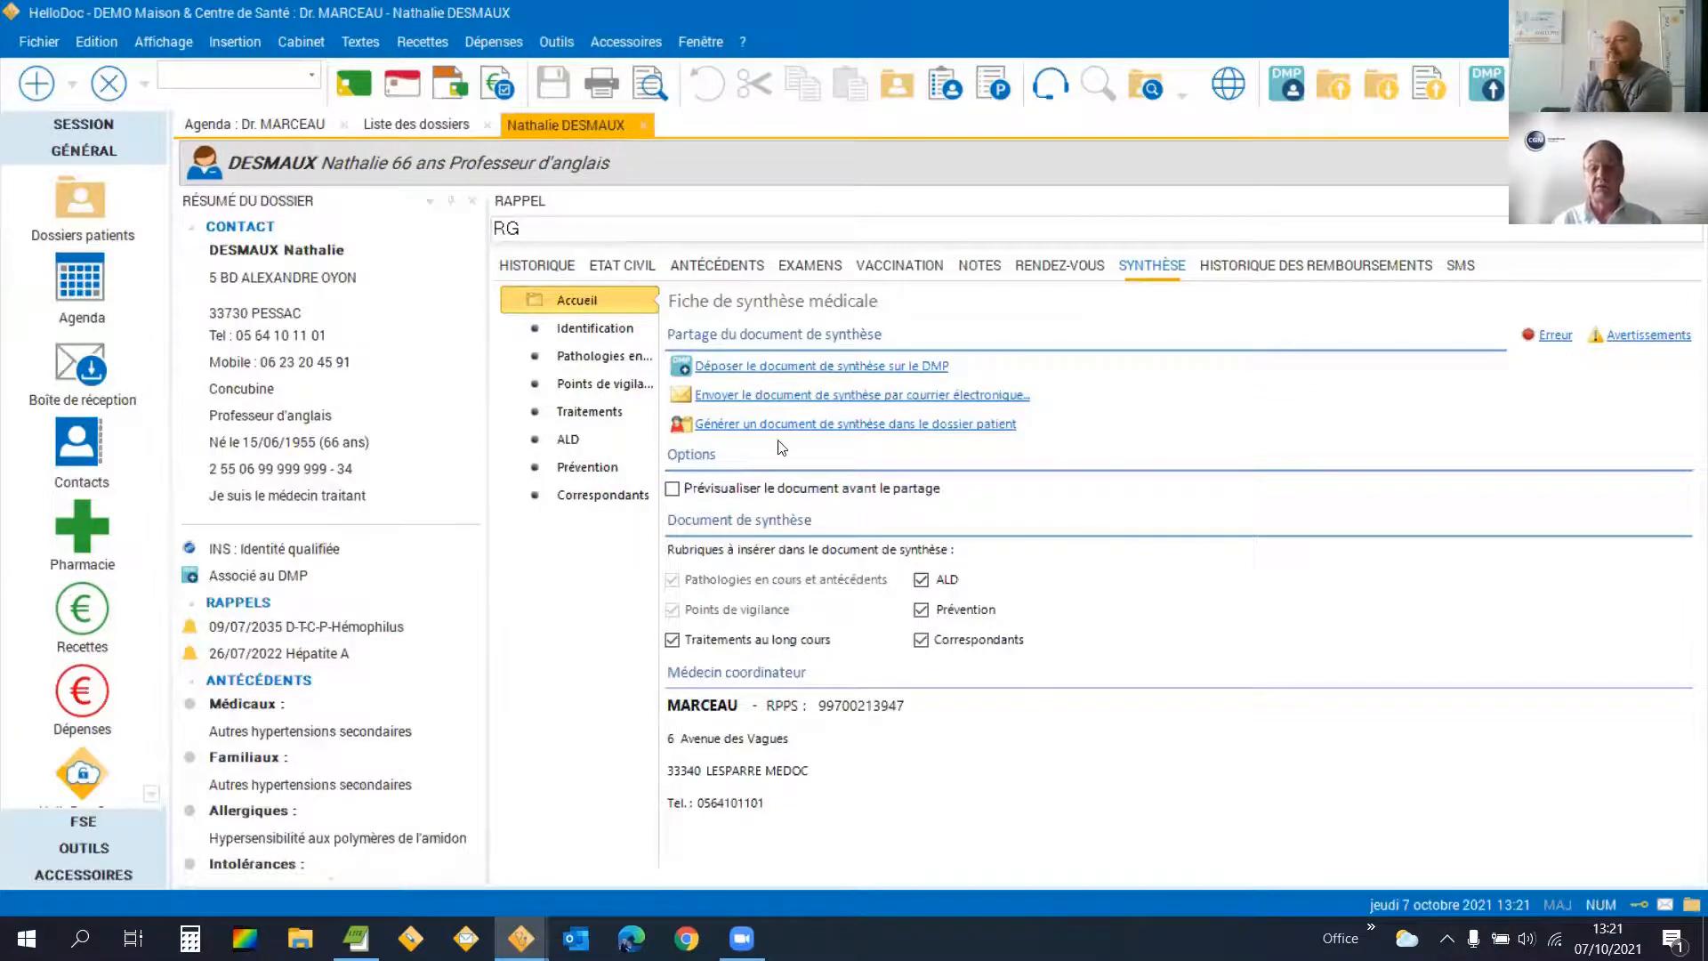
click(774, 374)
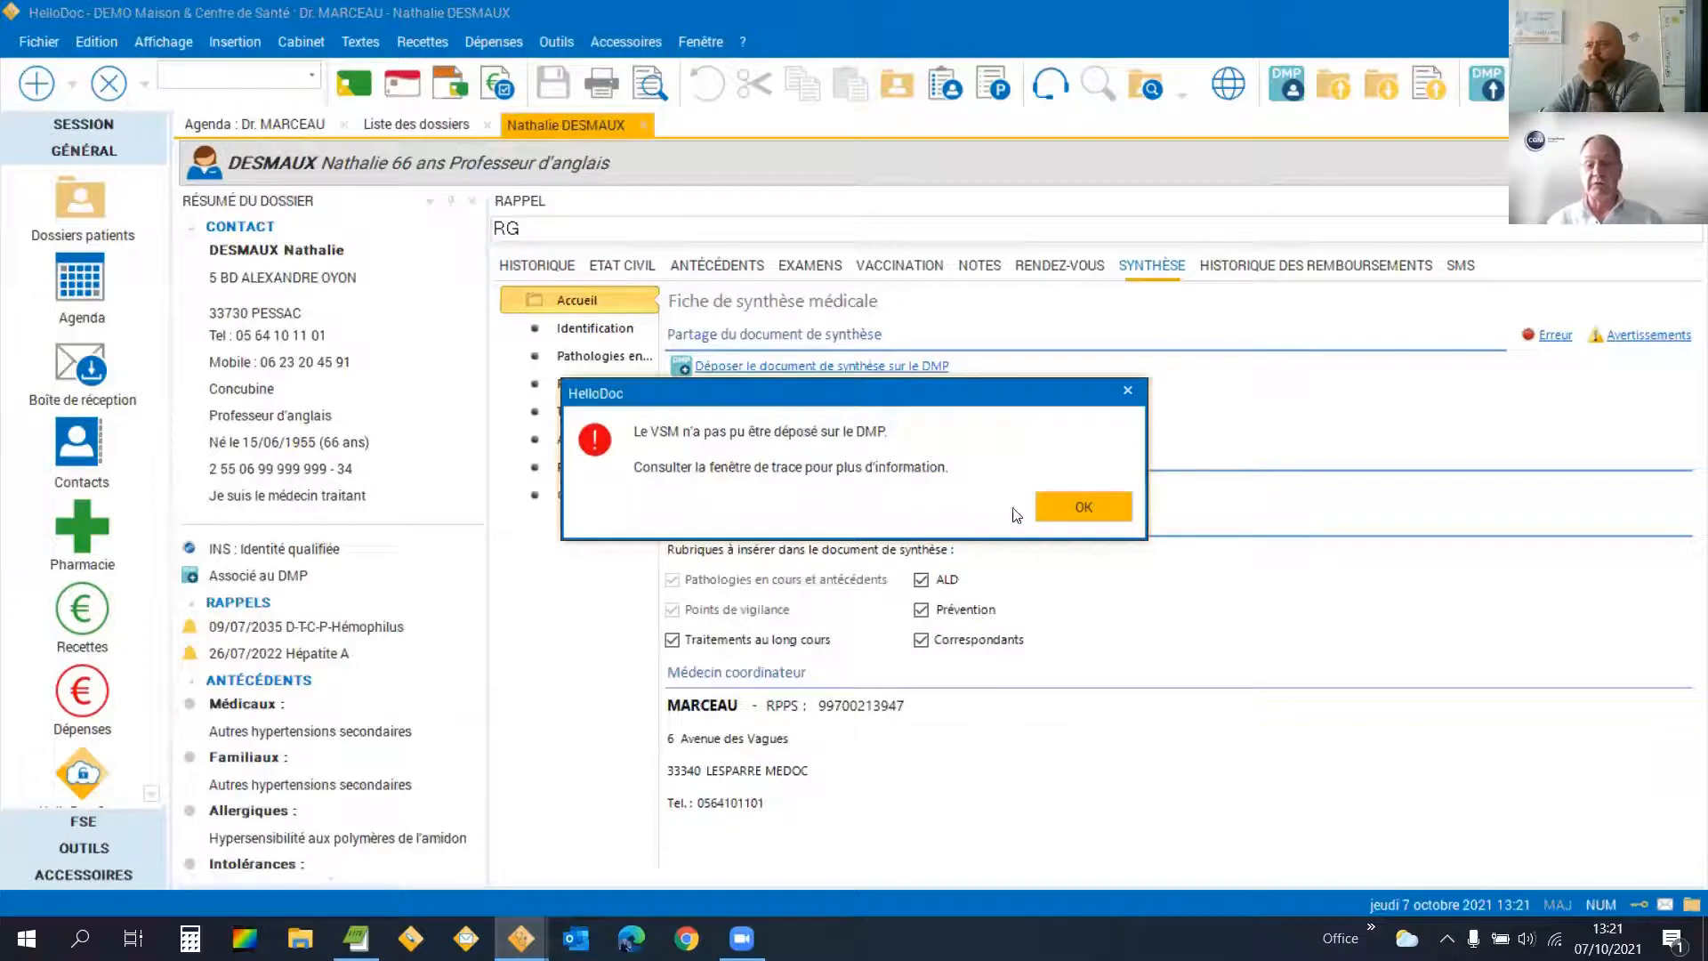
click(1064, 507)
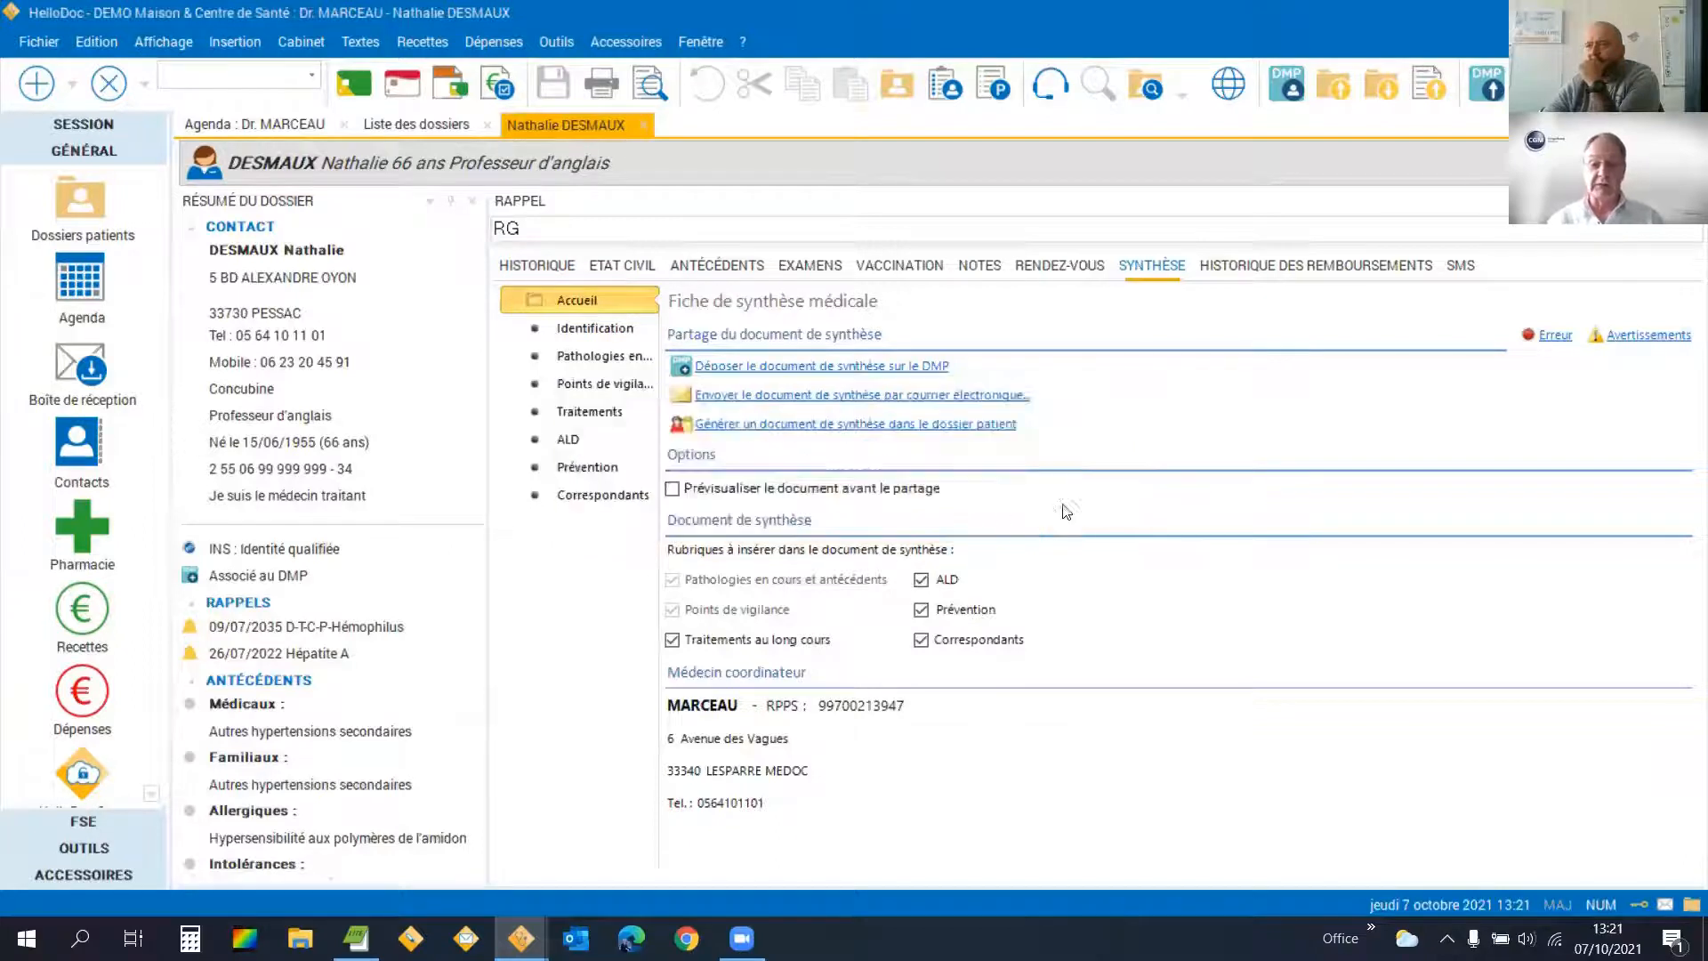
click(881, 365)
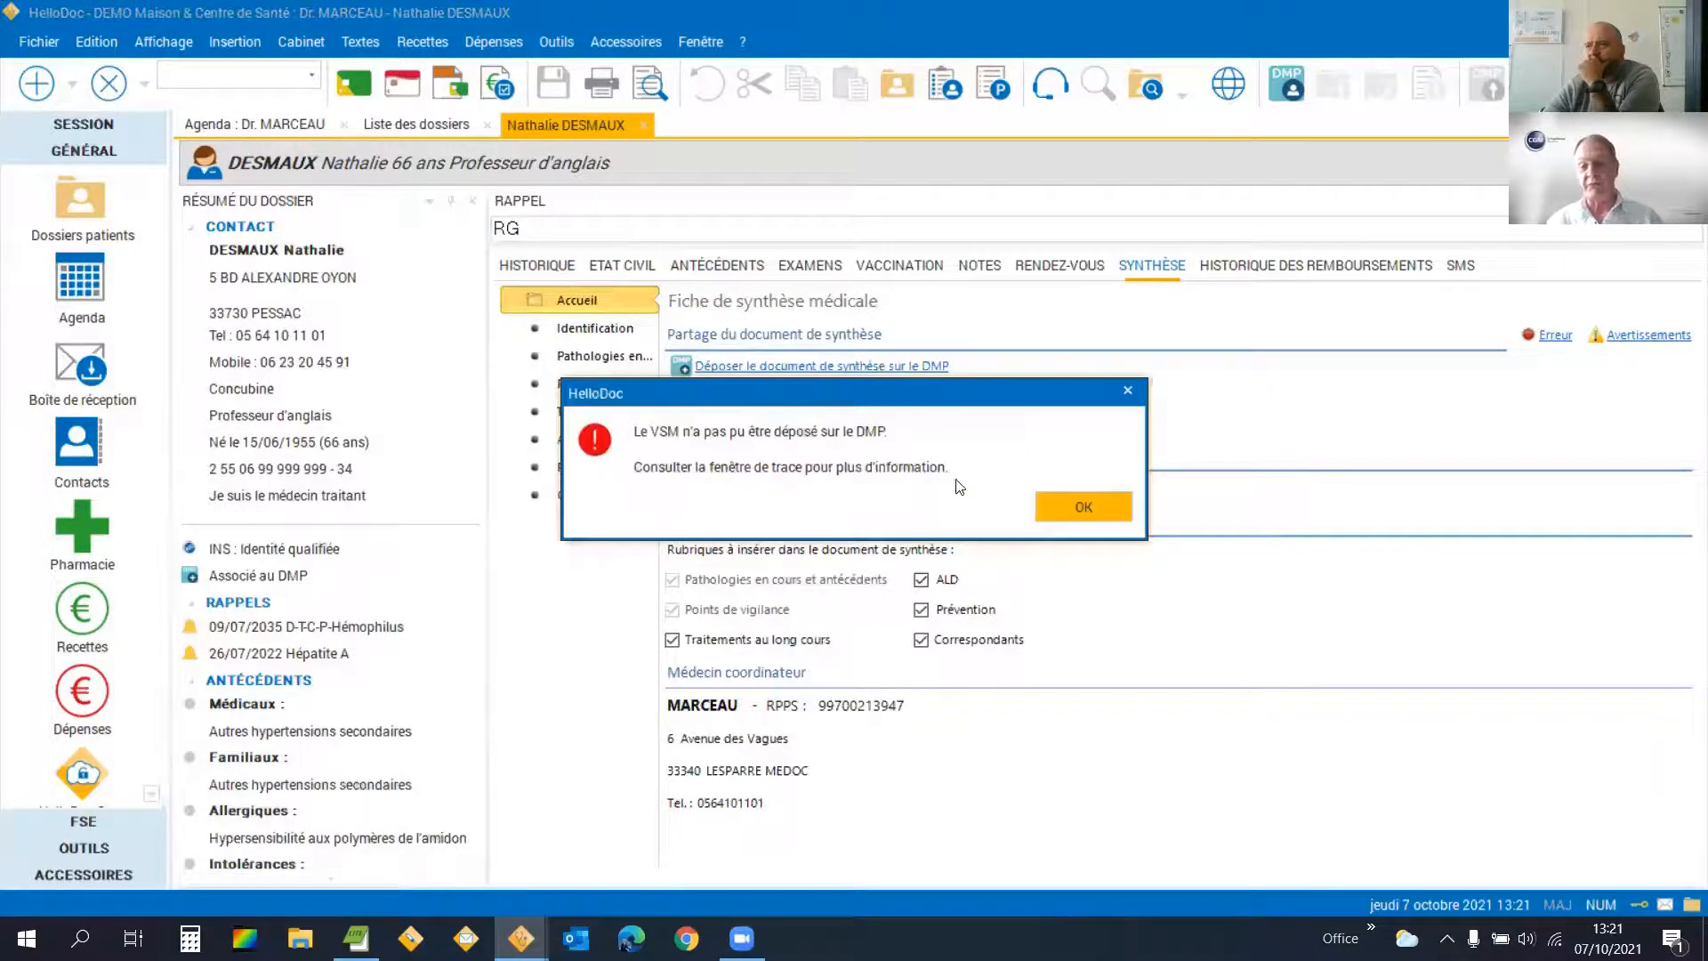
click(1078, 506)
click(899, 370)
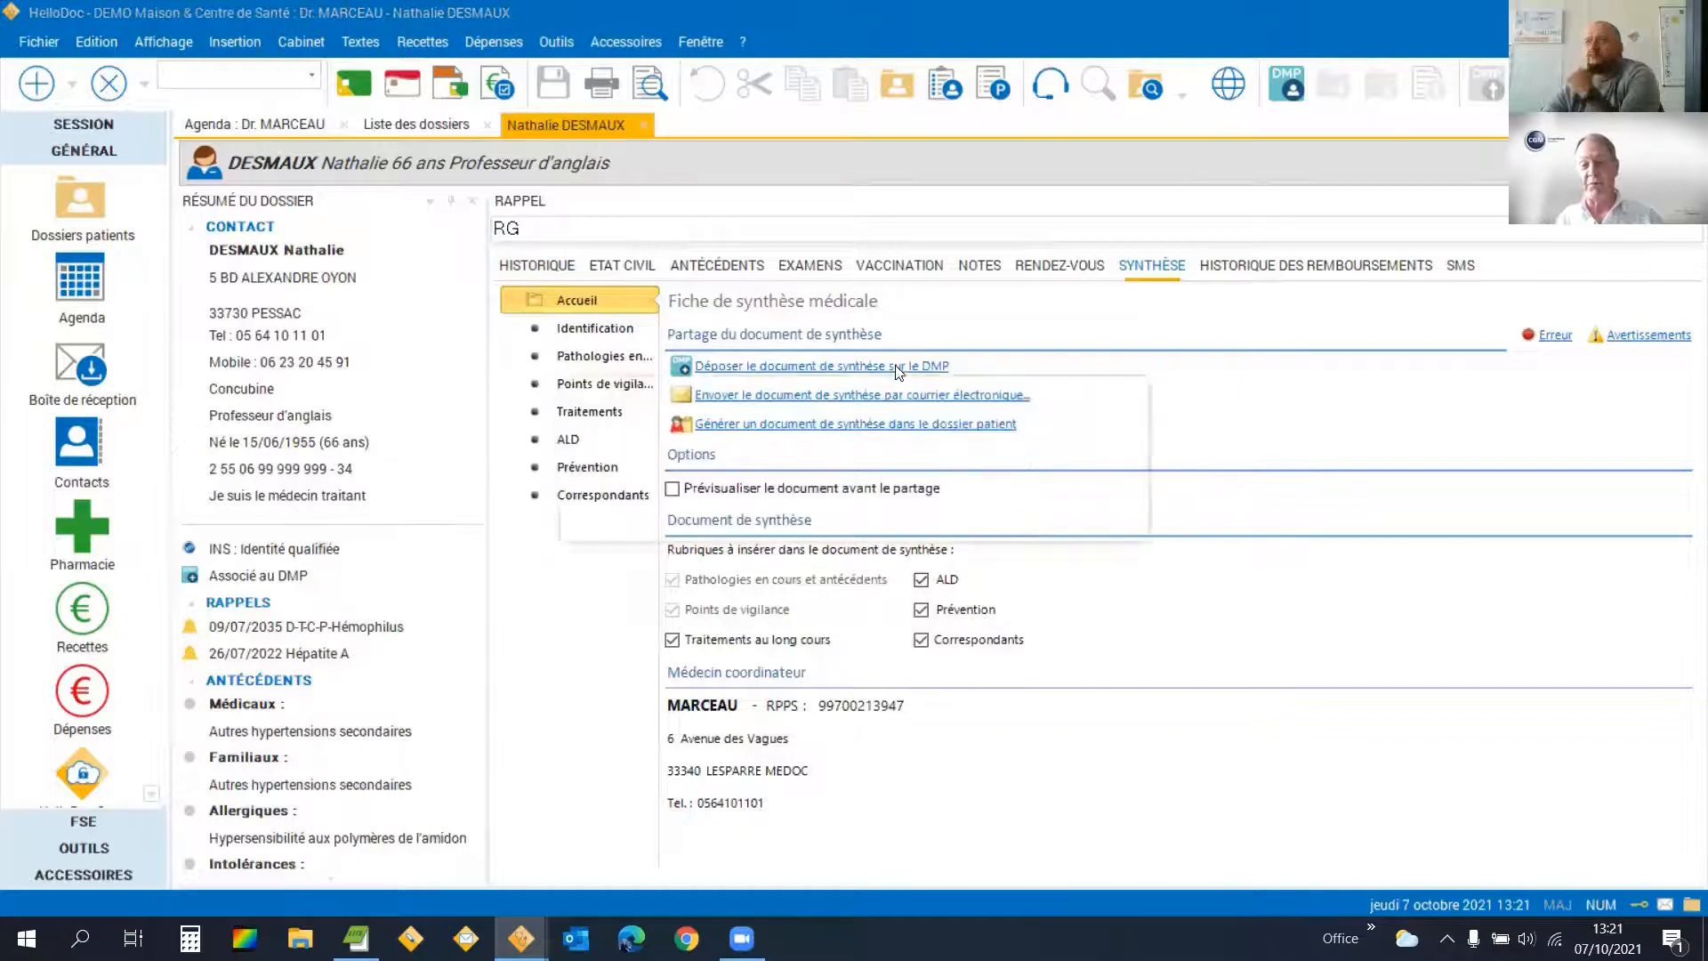
click(1082, 502)
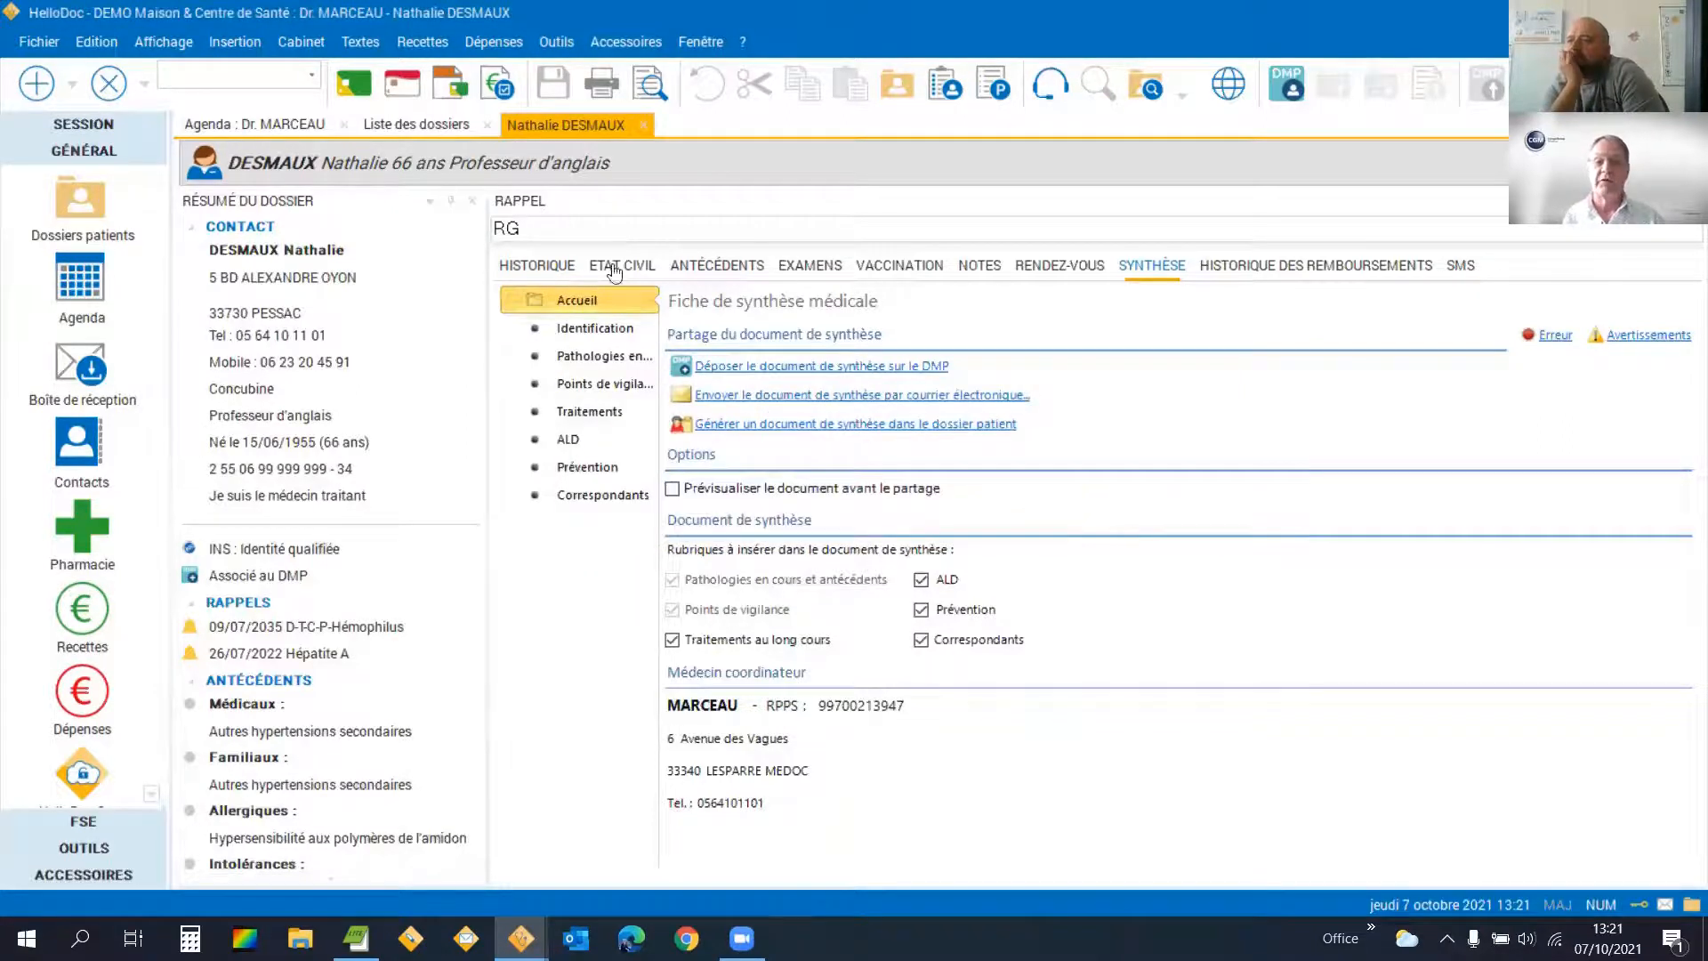
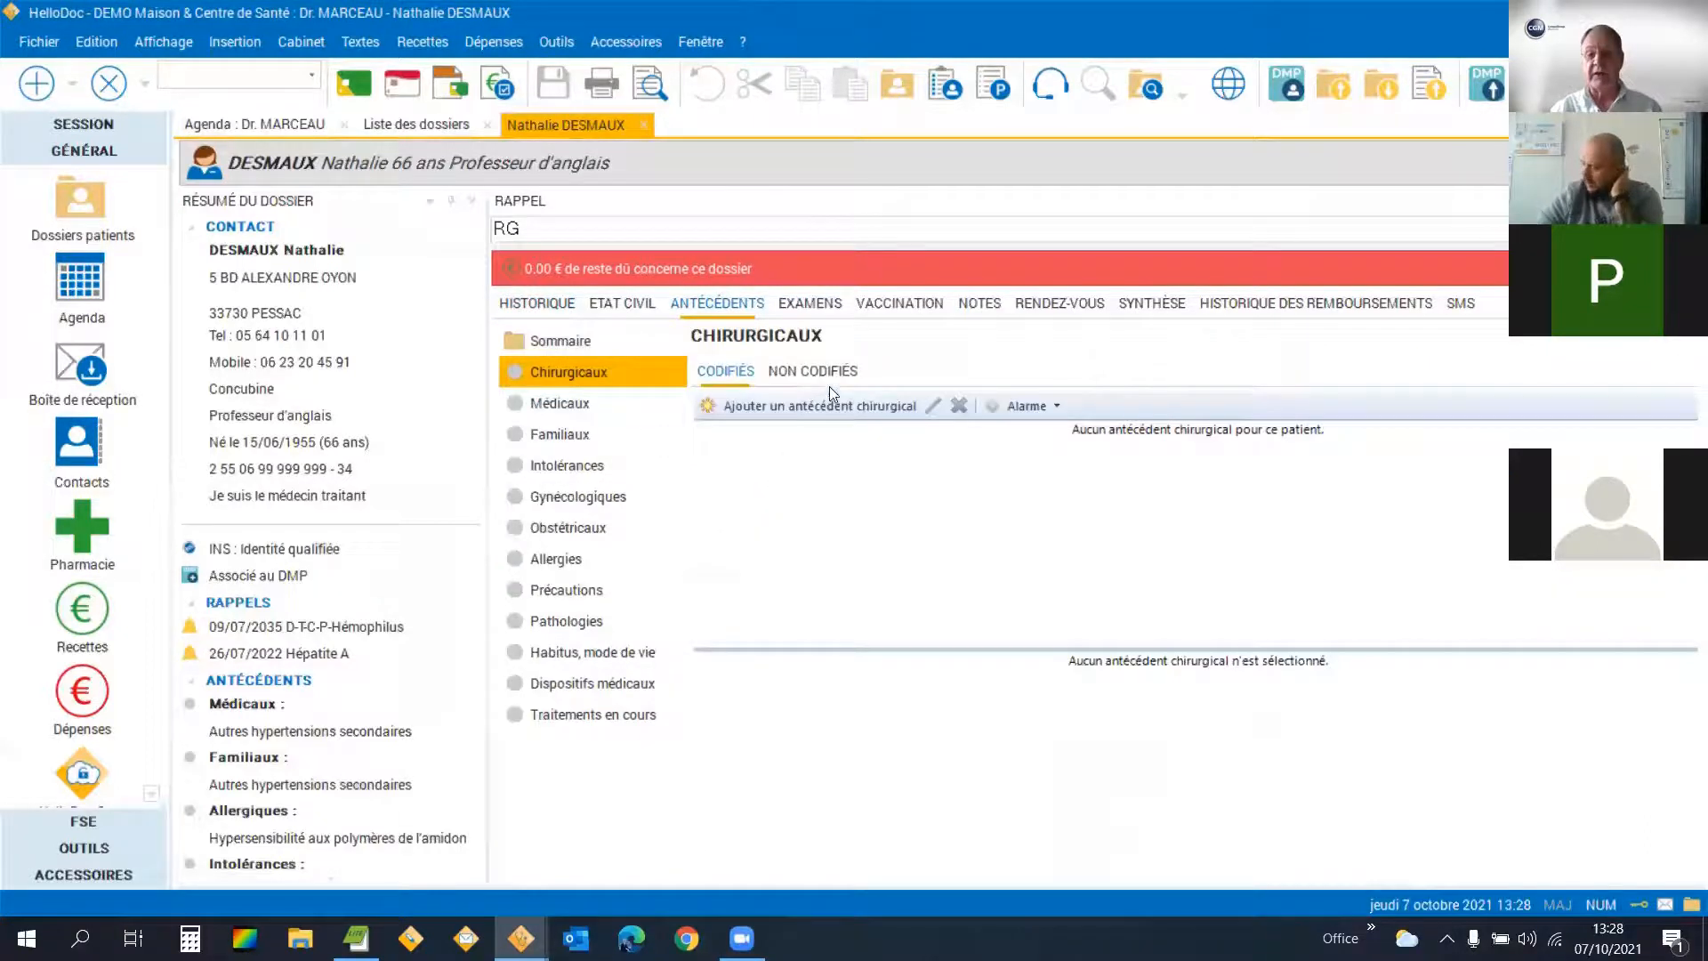
Enter "TEST............" as a non-coded surgical antecedent, and open the code import for it, closing it without importing a code.
click(813, 371)
text(TEST............)
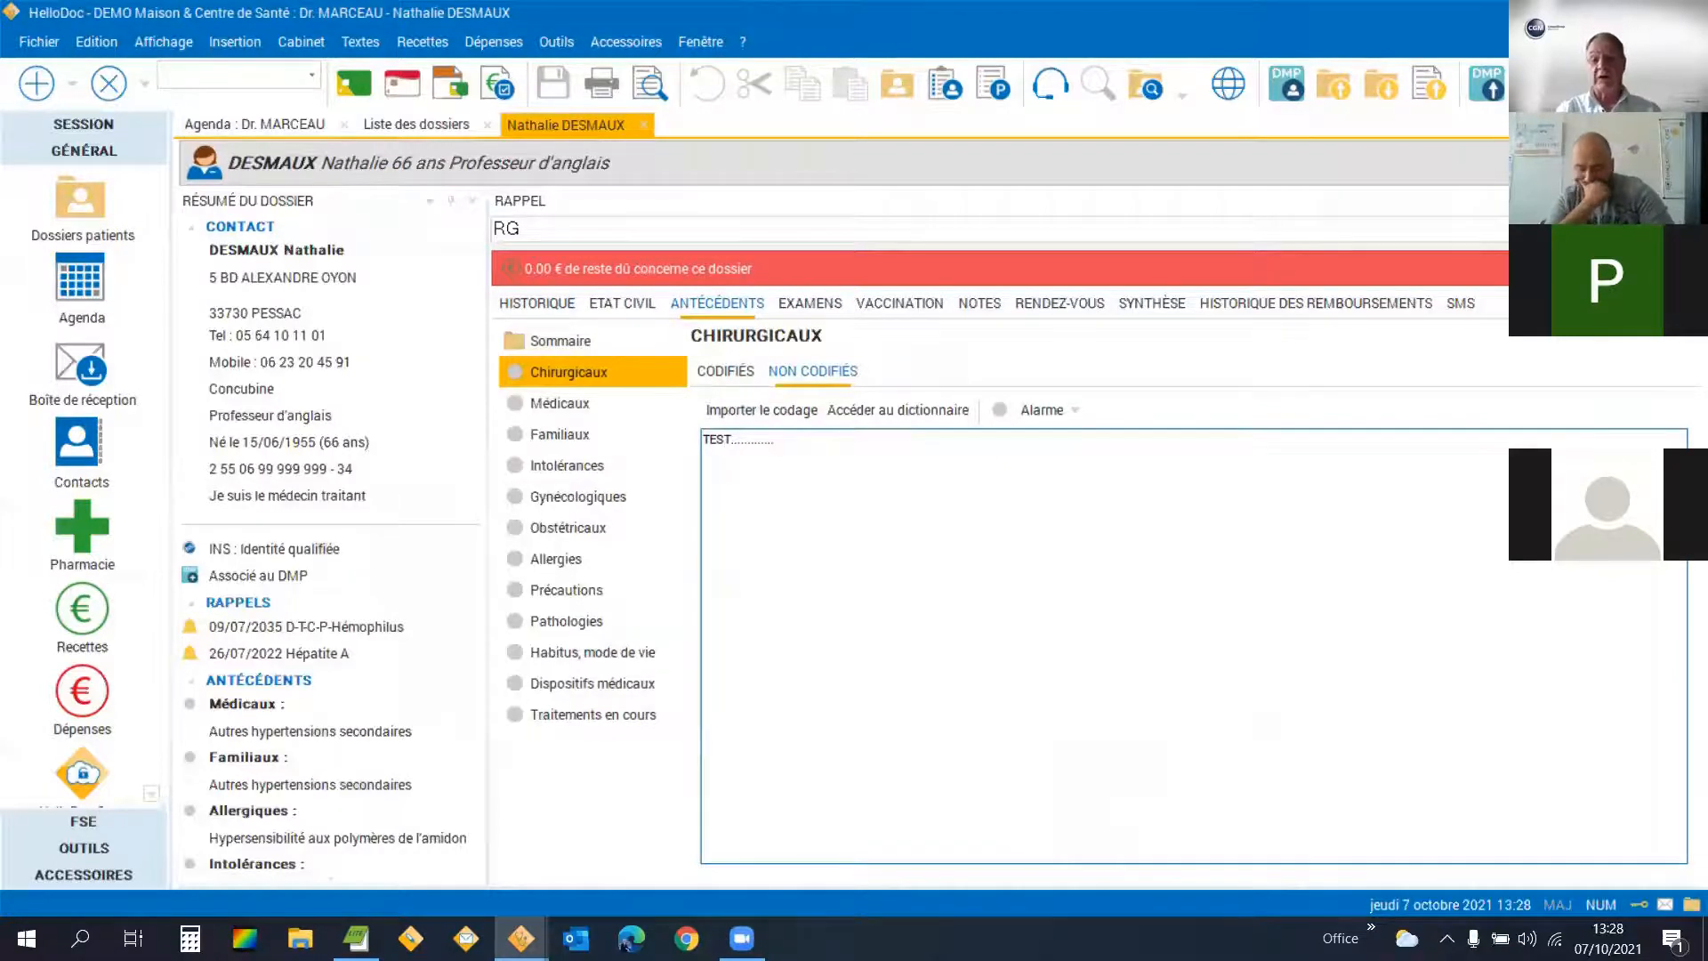
click(786, 412)
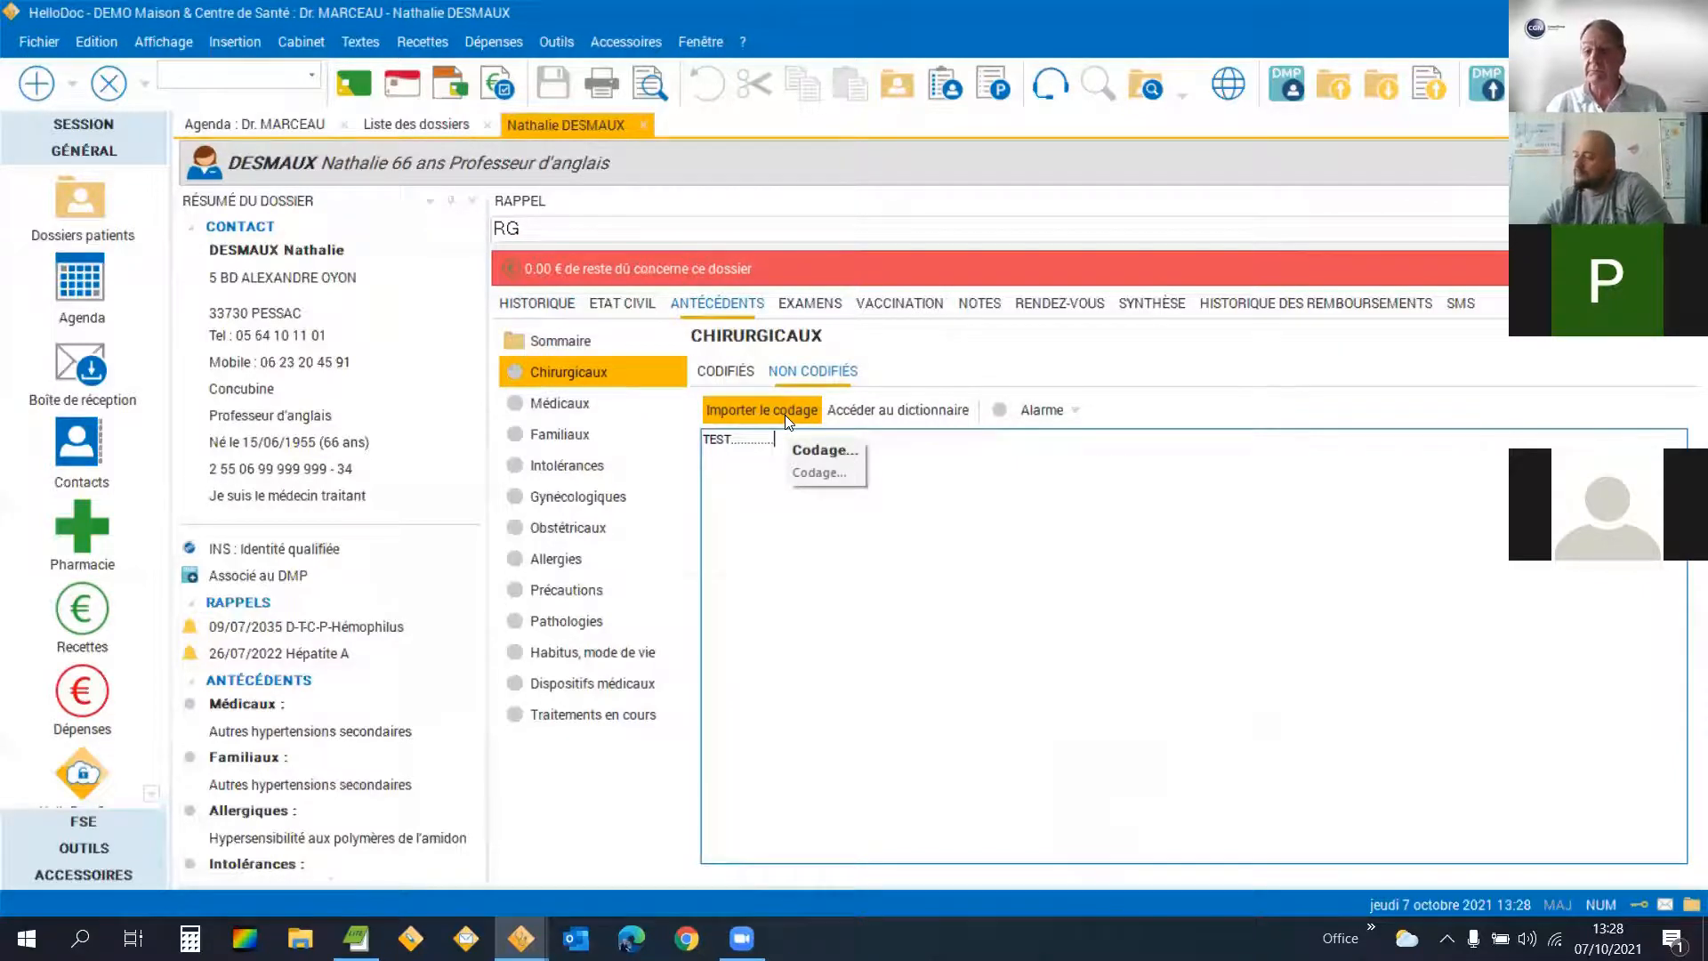
click(784, 414)
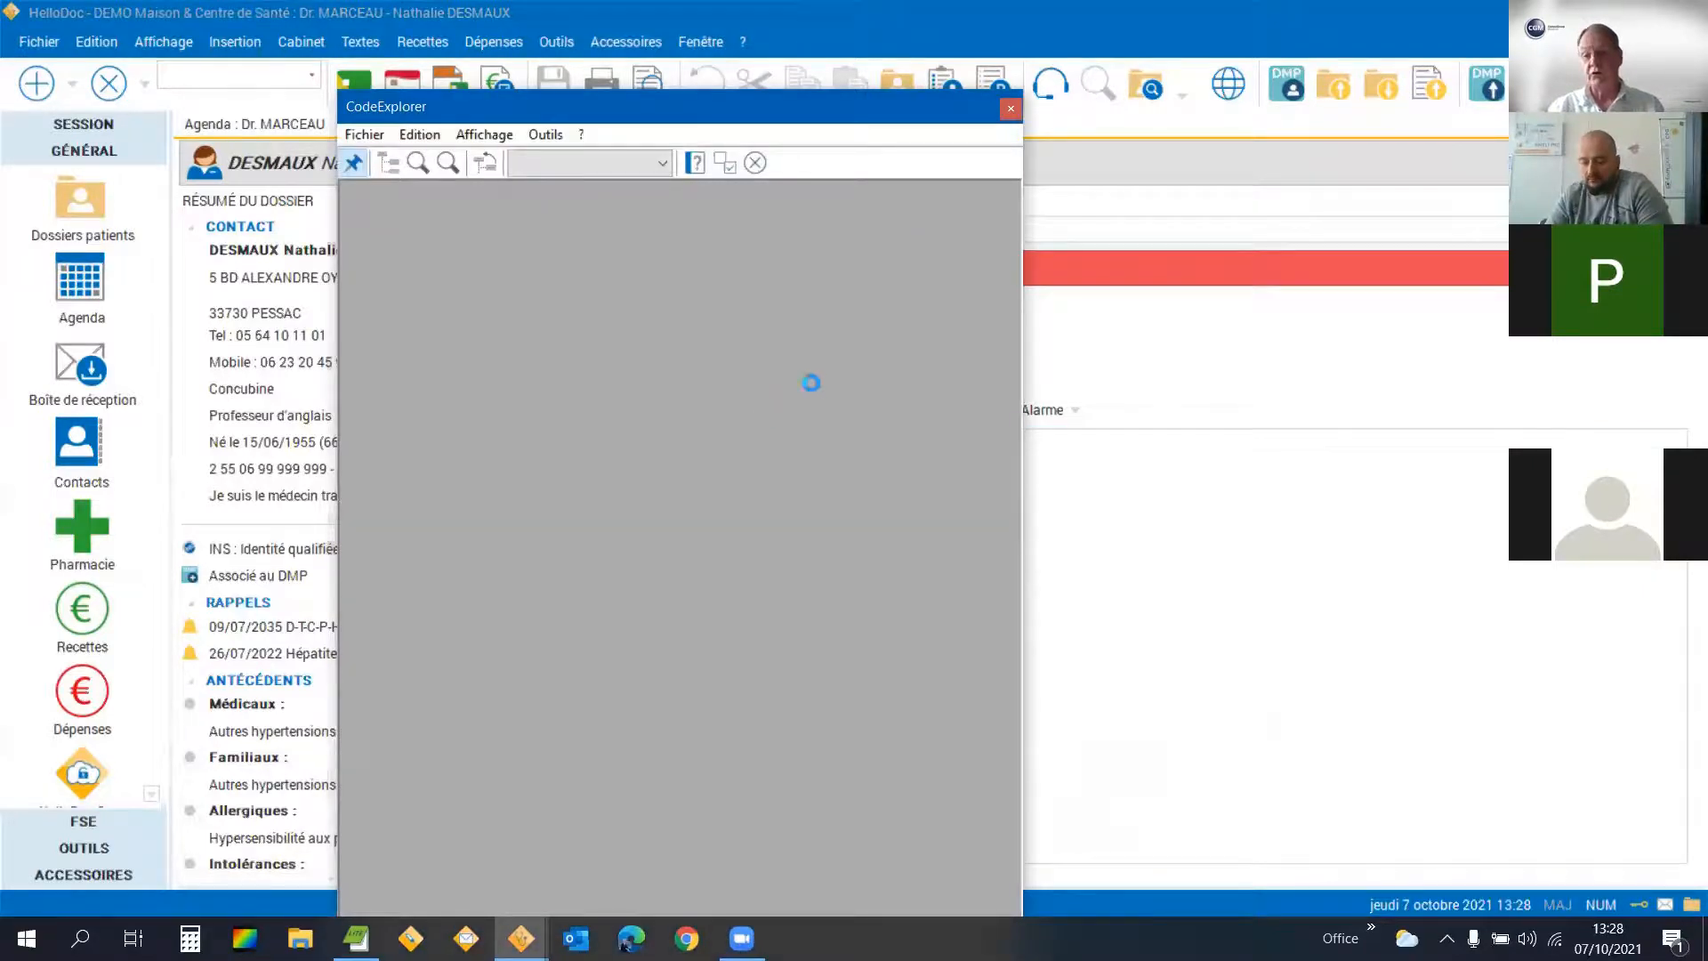
click(1011, 108)
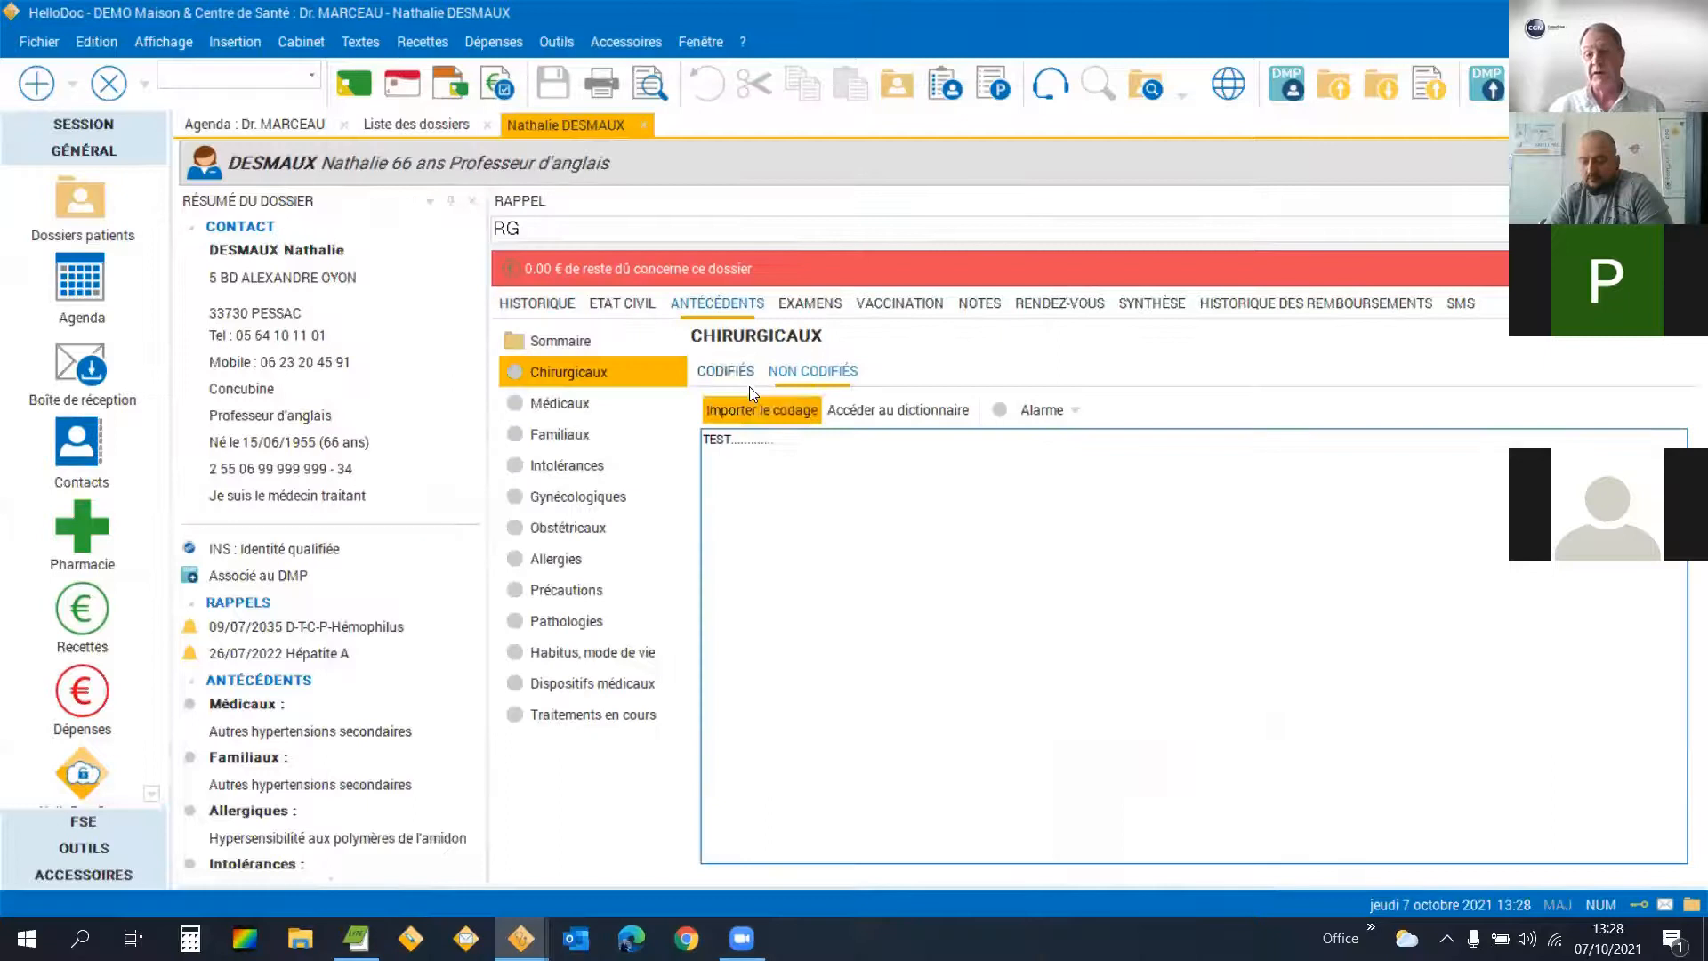
click(808, 371)
drag(737, 441, 702, 441)
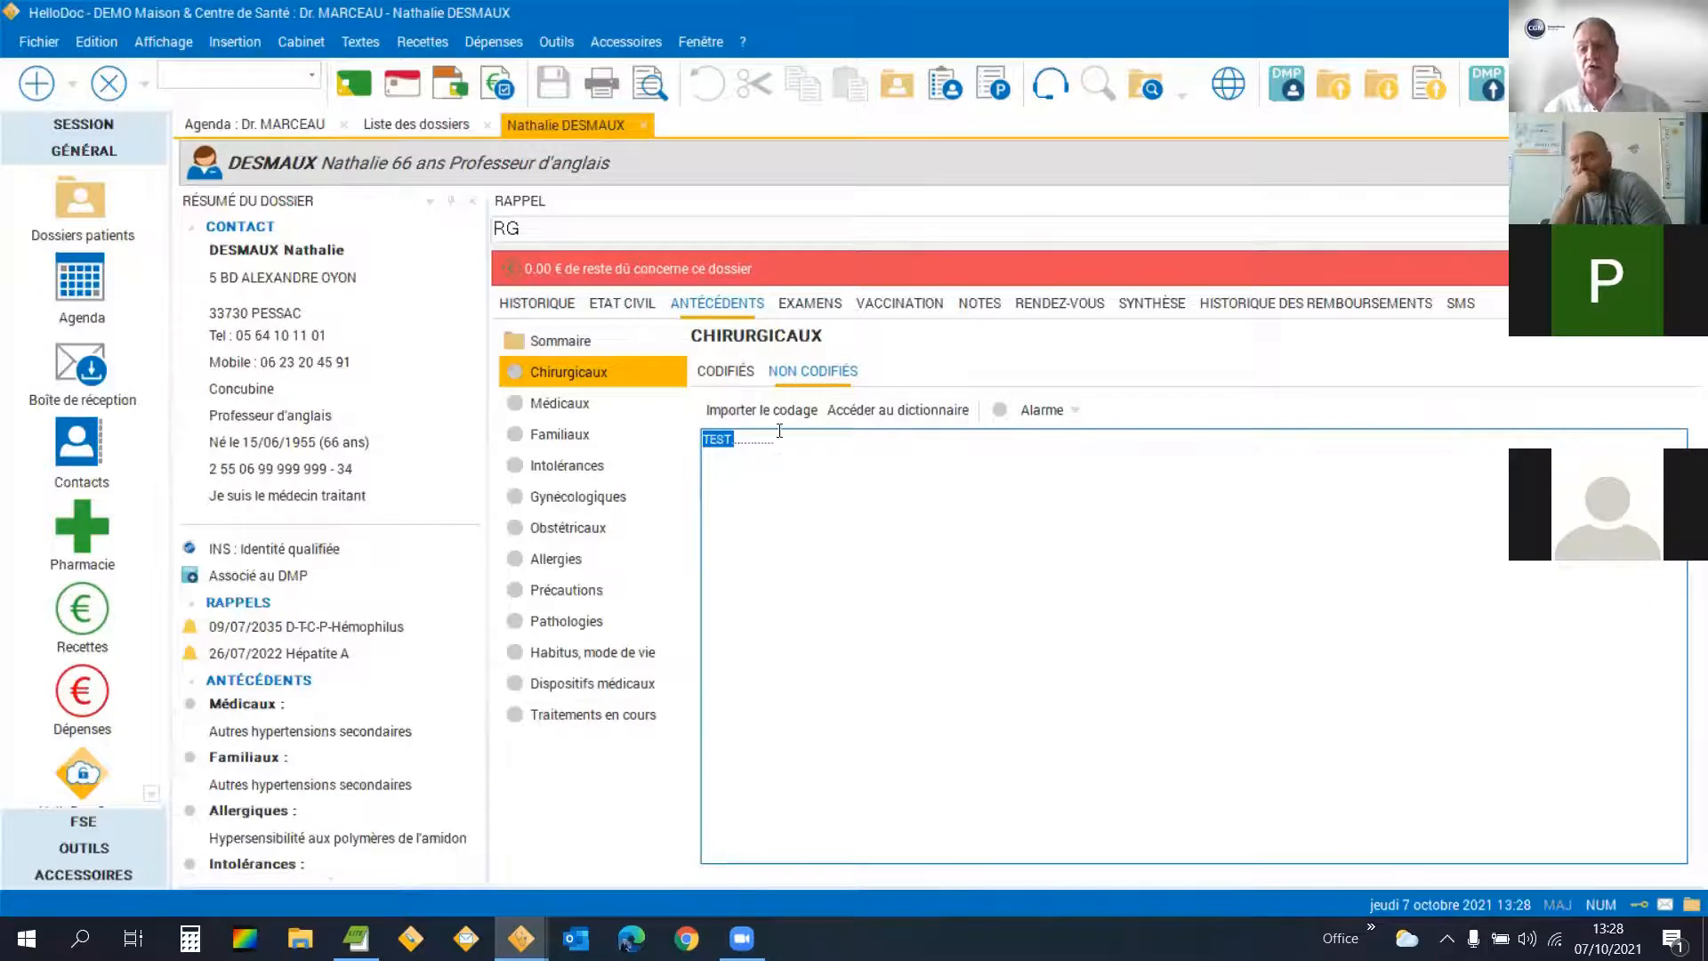
Add a surgical antecedent labelled "Information." to the coded list, dated 07/10/2021 and included in the medical summary.
click(745, 378)
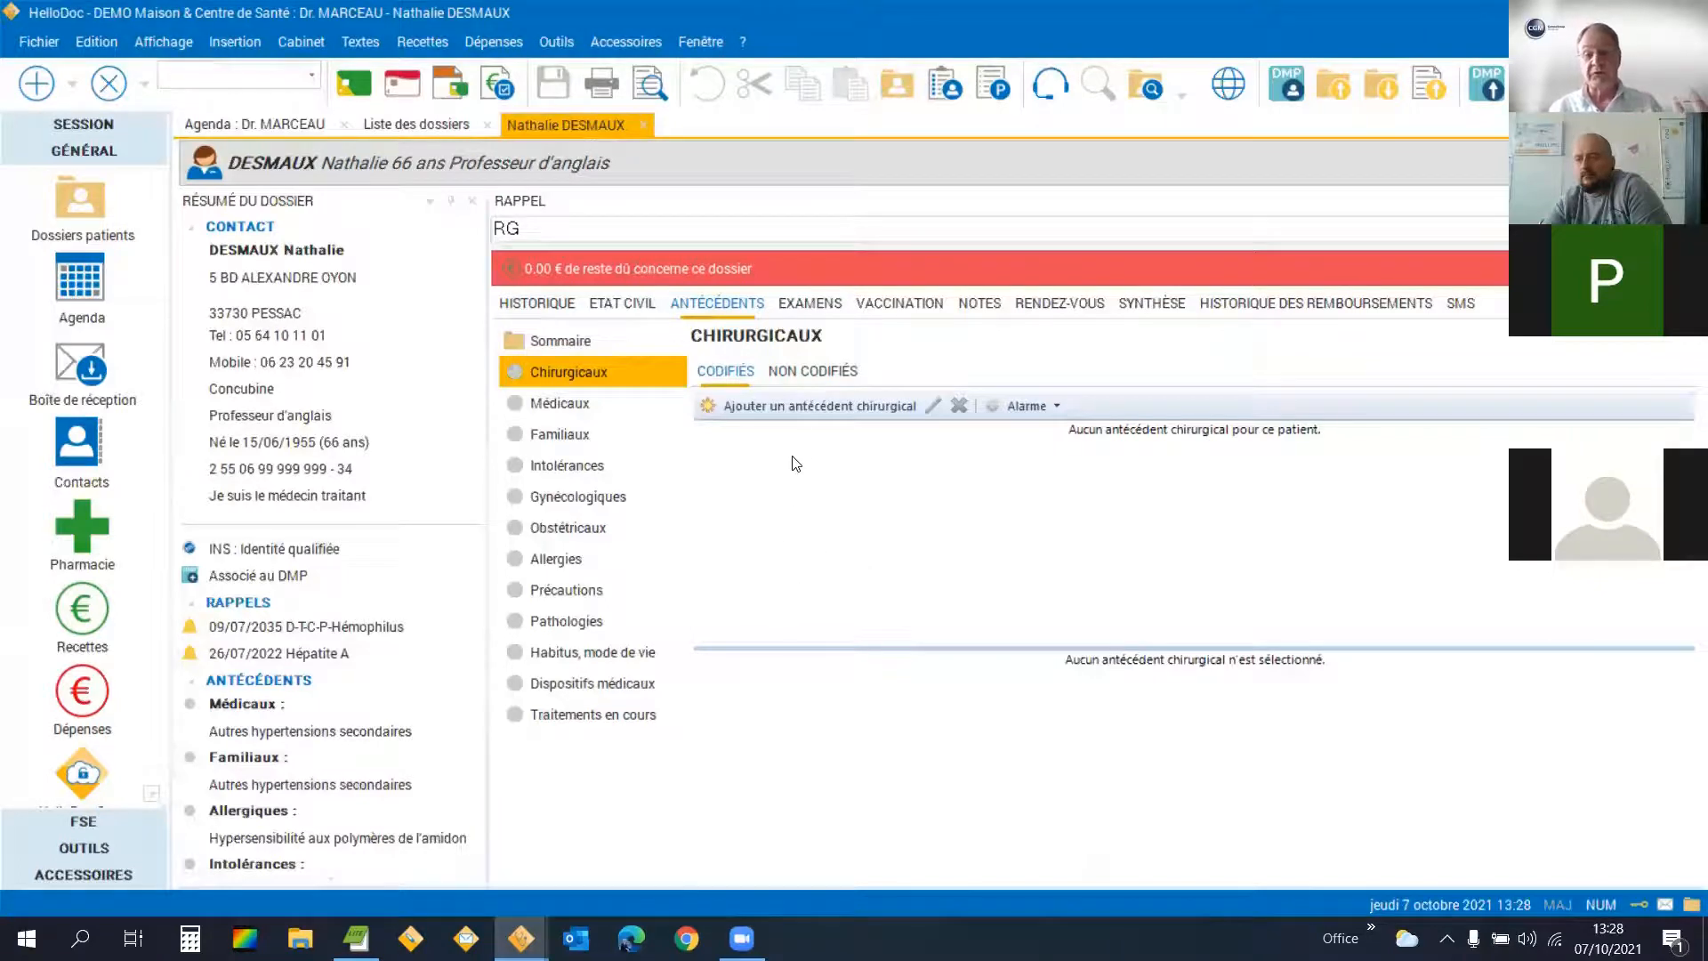
click(818, 407)
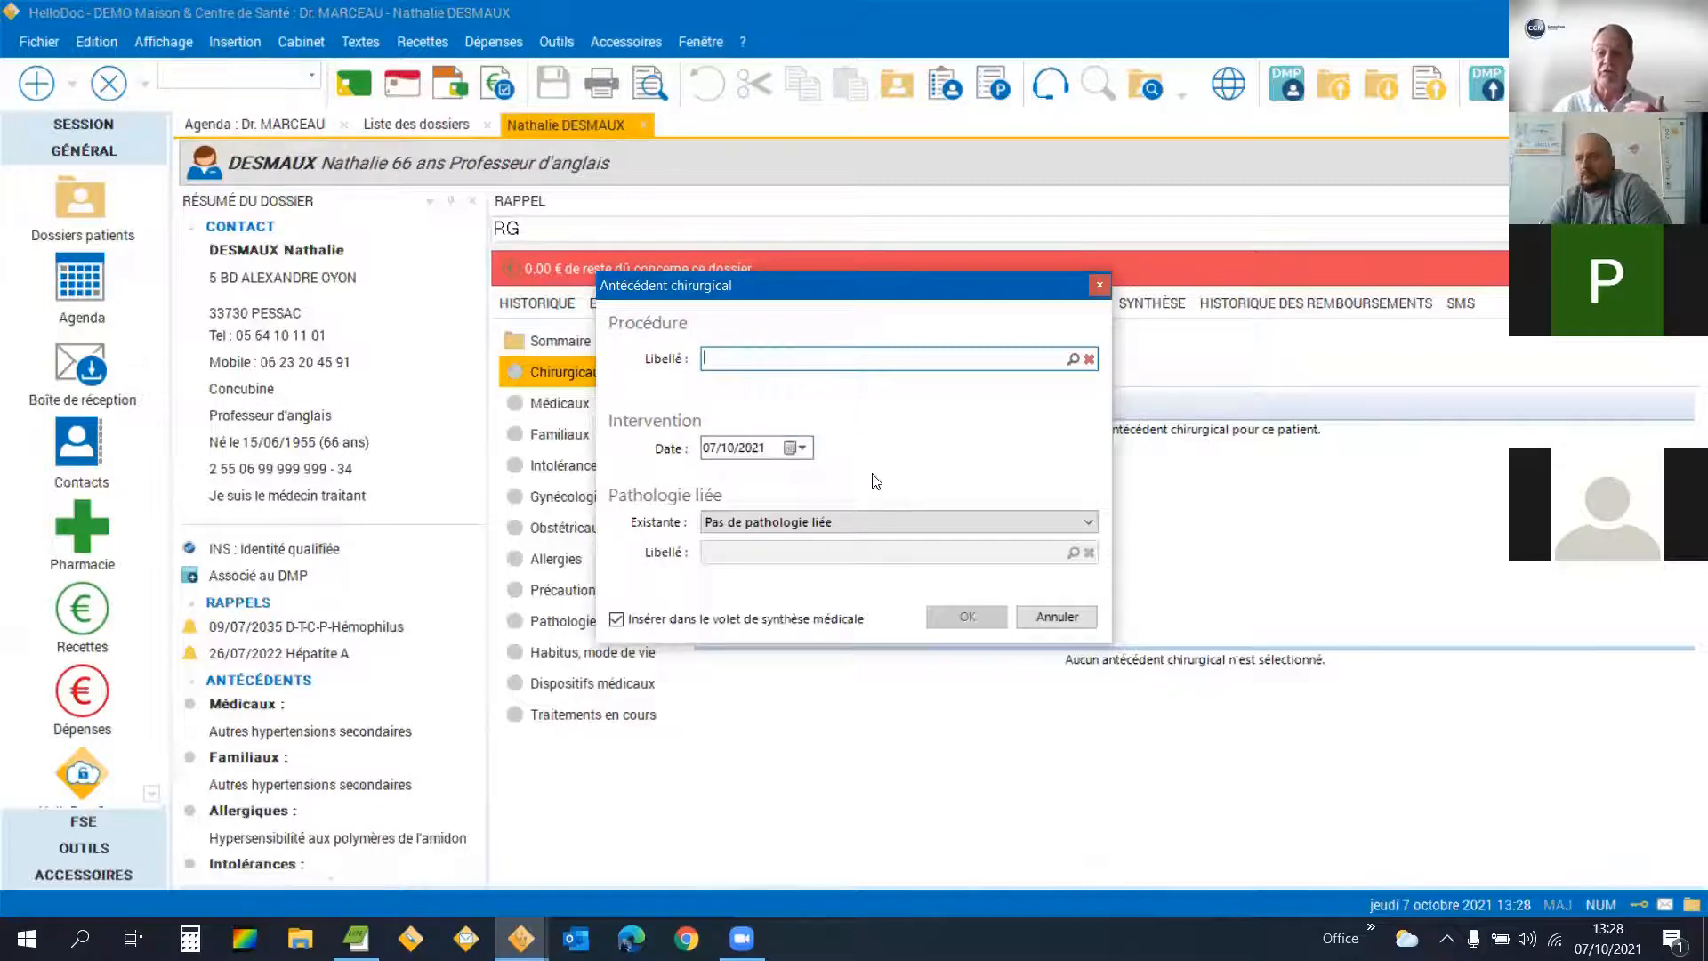
text(TEST.)
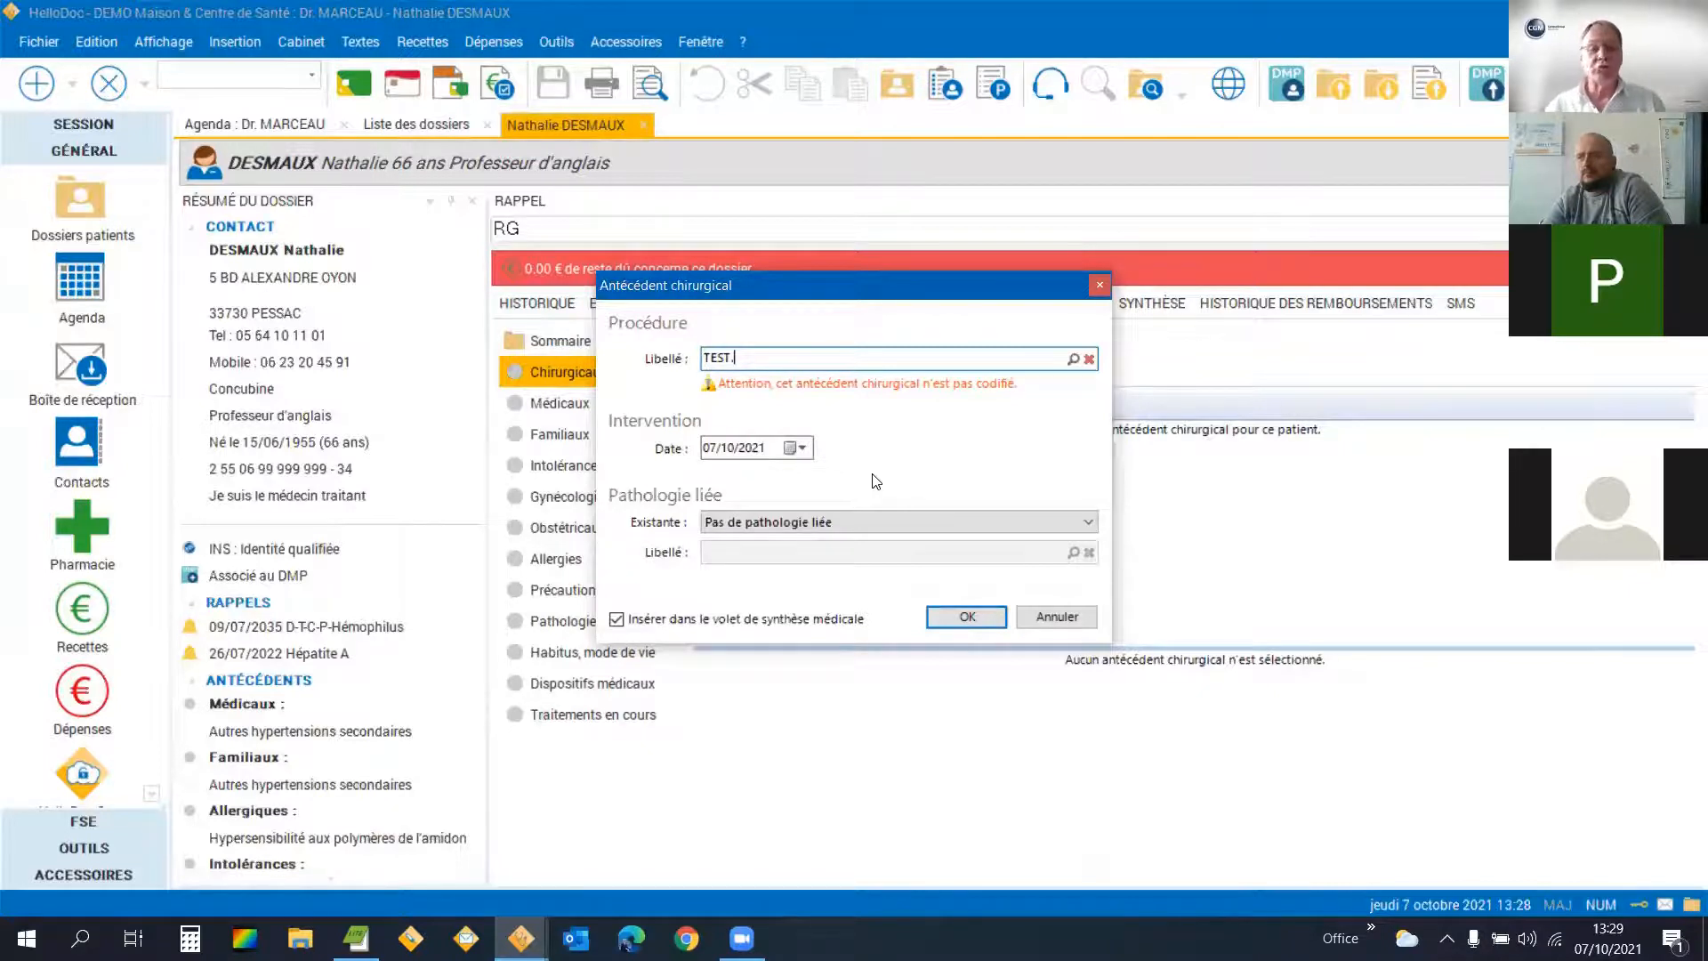
key(BackSpace)
key(BackSpace)
key(BackSpace)
key(BackSpace)
key(BackSpace)
text(Information.)
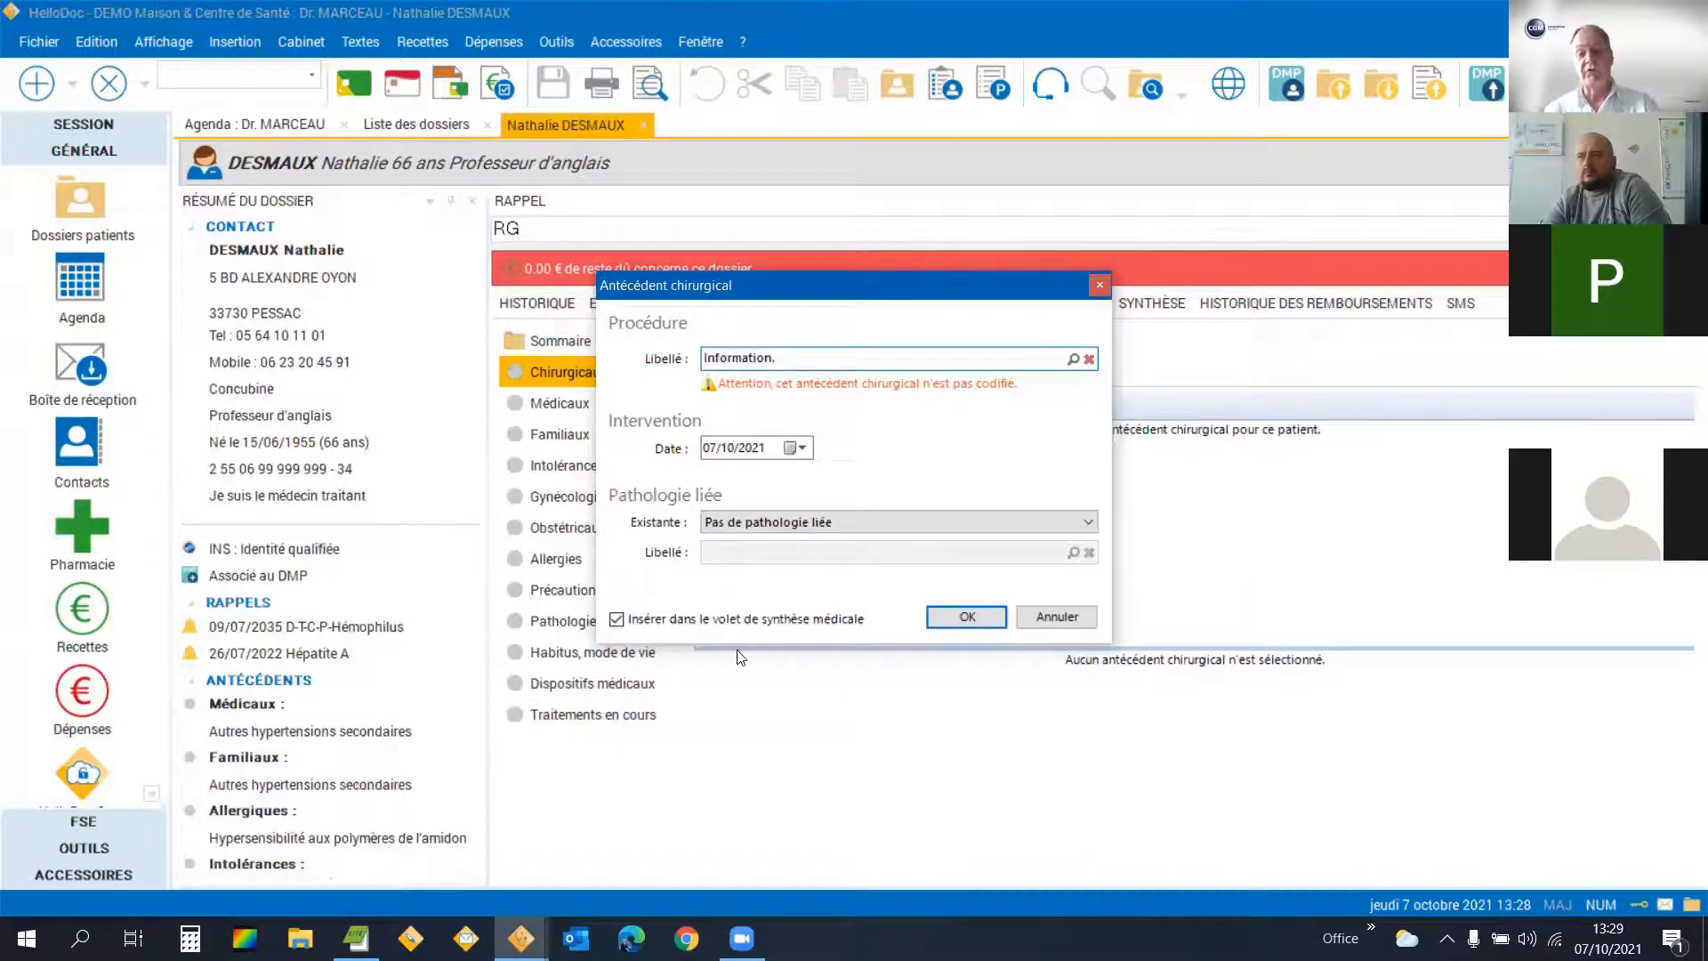
click(966, 617)
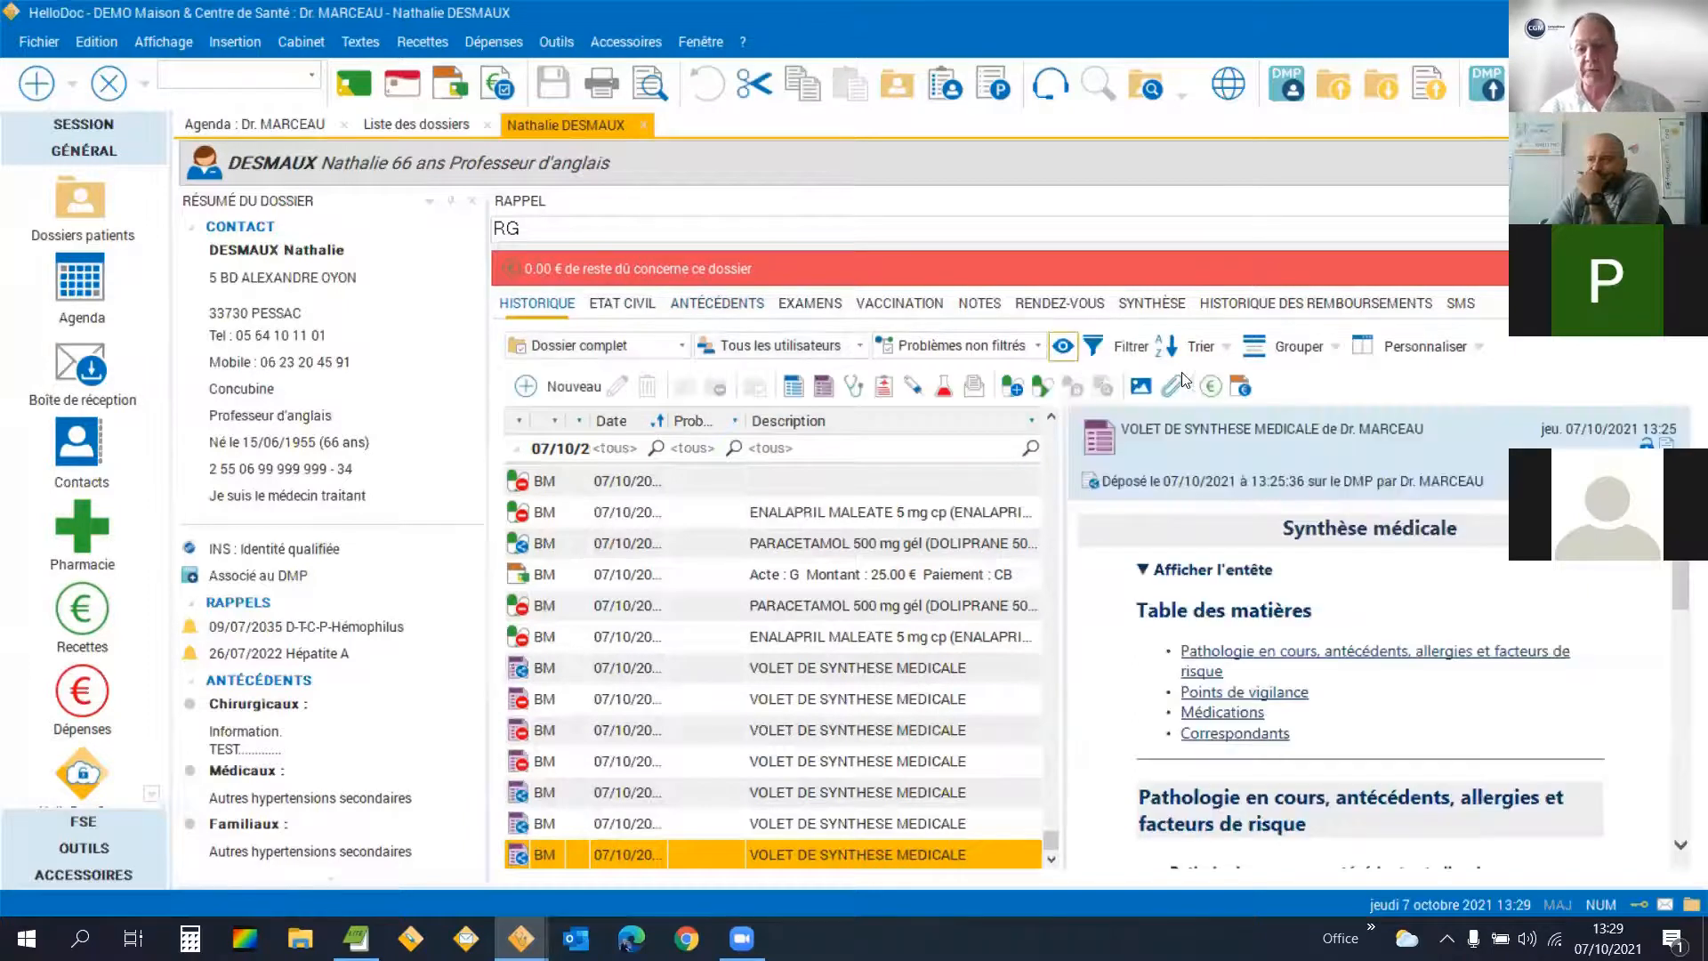
Compare the coded and non-coded lists of the patient's surgical antecedents.
click(703, 304)
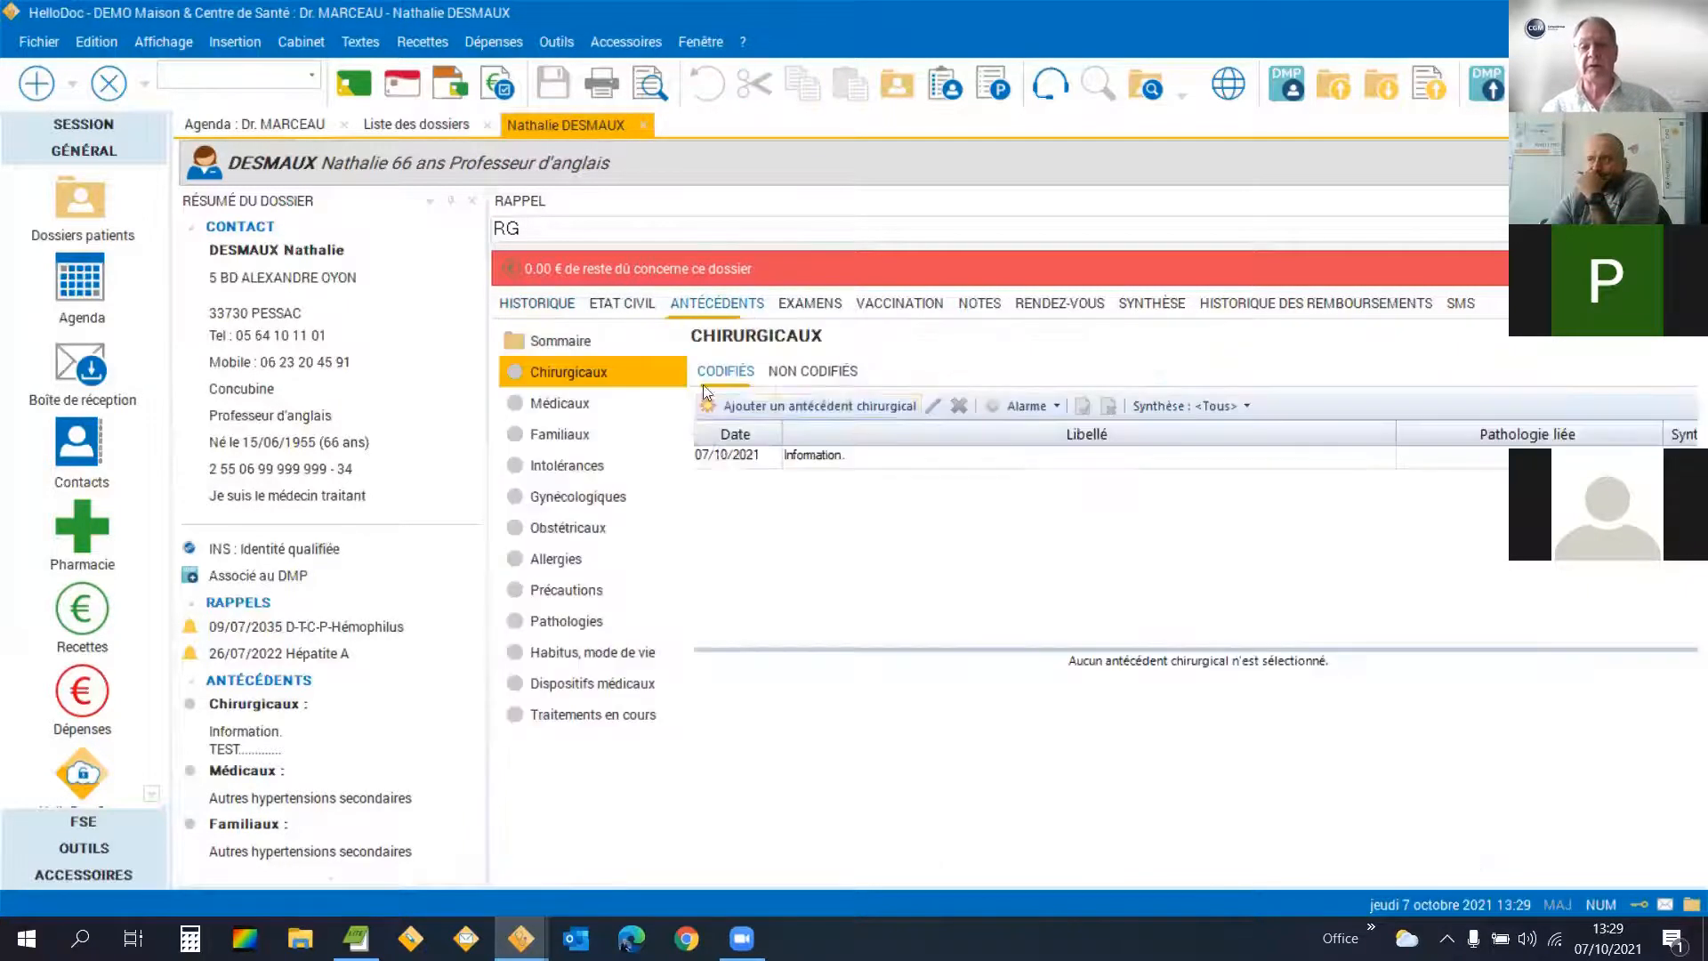
click(836, 383)
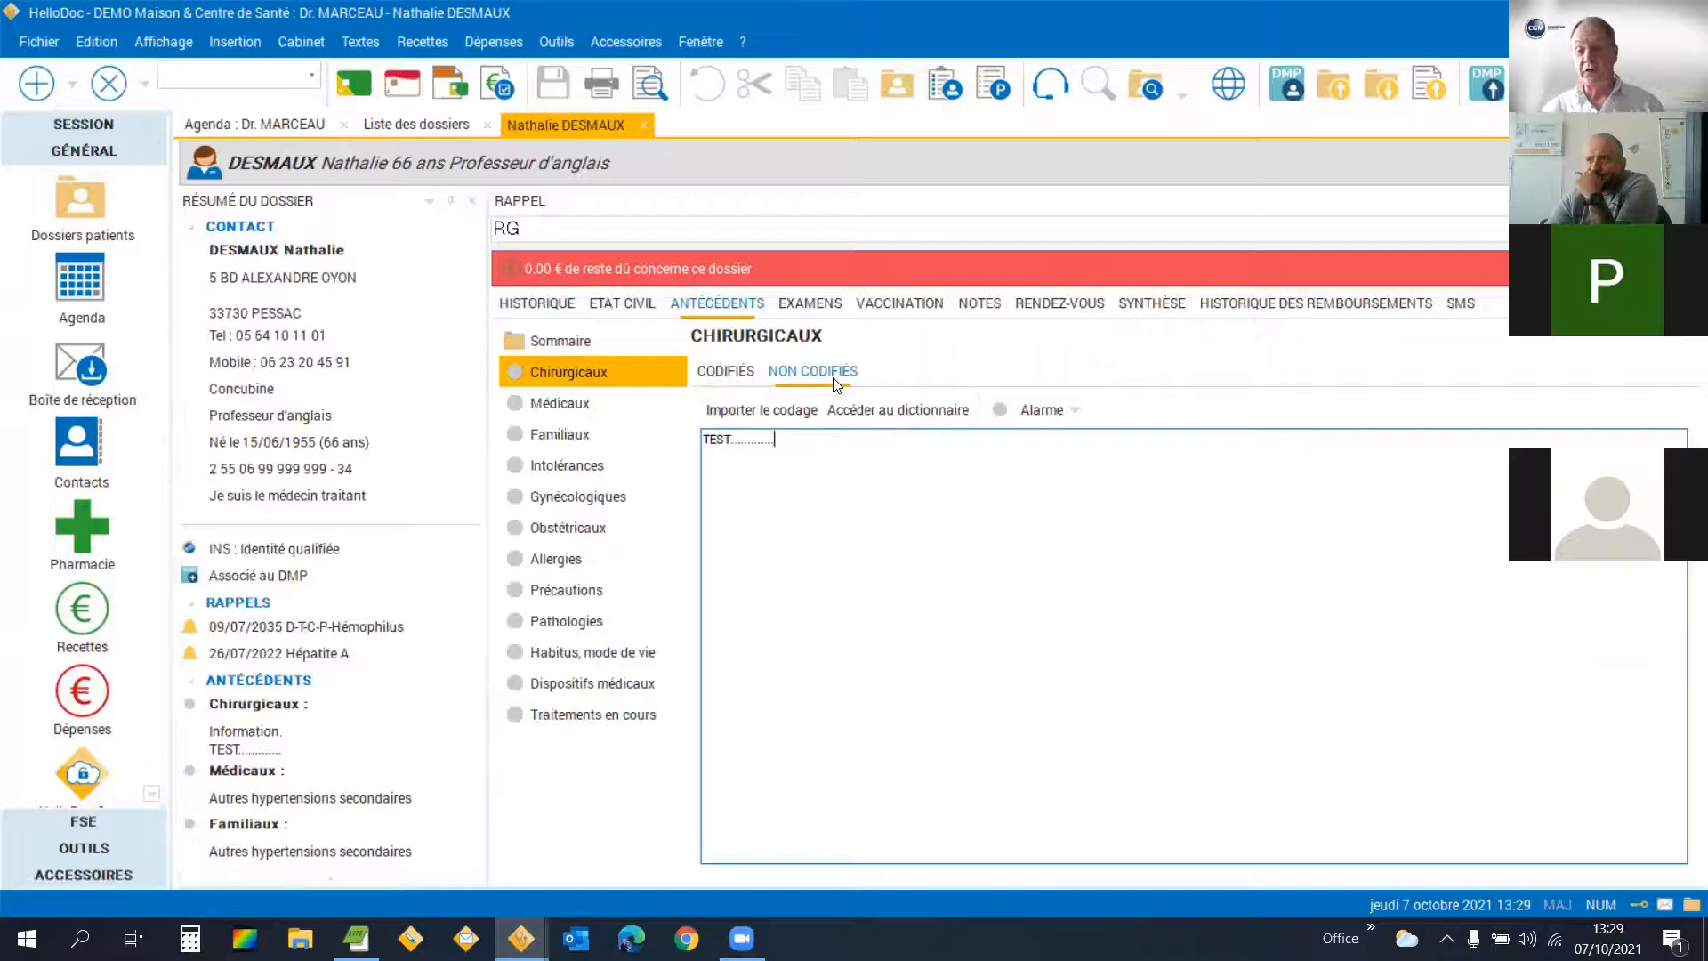
click(810, 414)
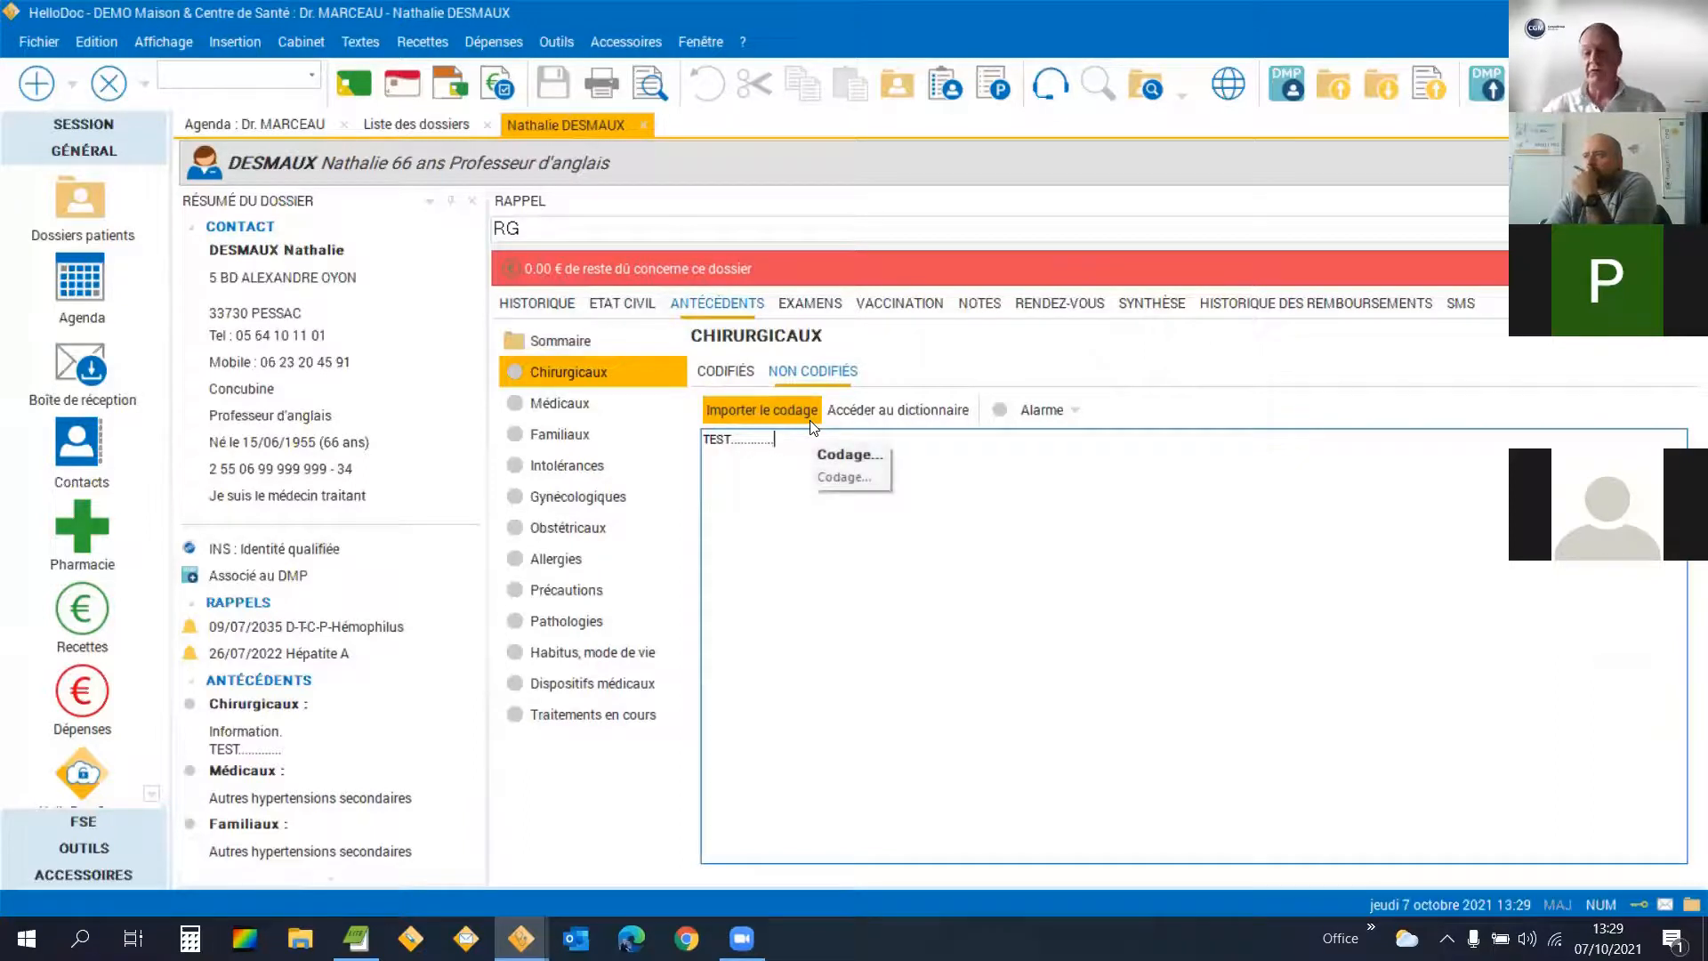
click(726, 372)
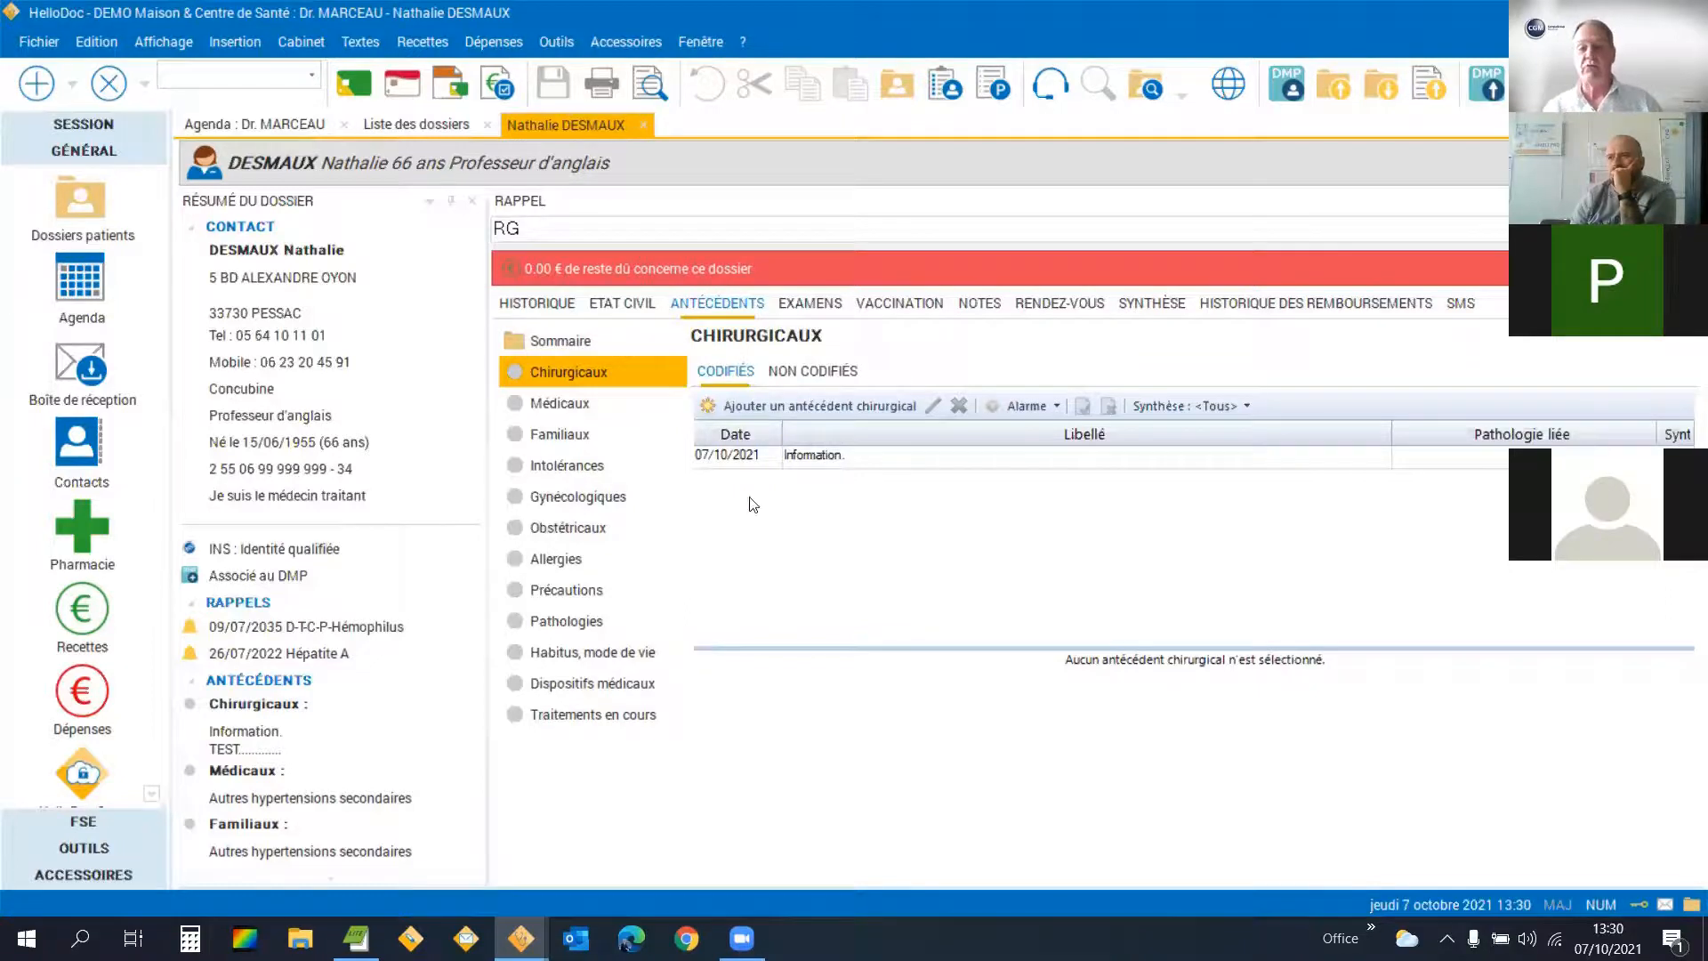
Enter "amidon" as a non-coded allergy and check the allergies in the record summary.
click(587, 569)
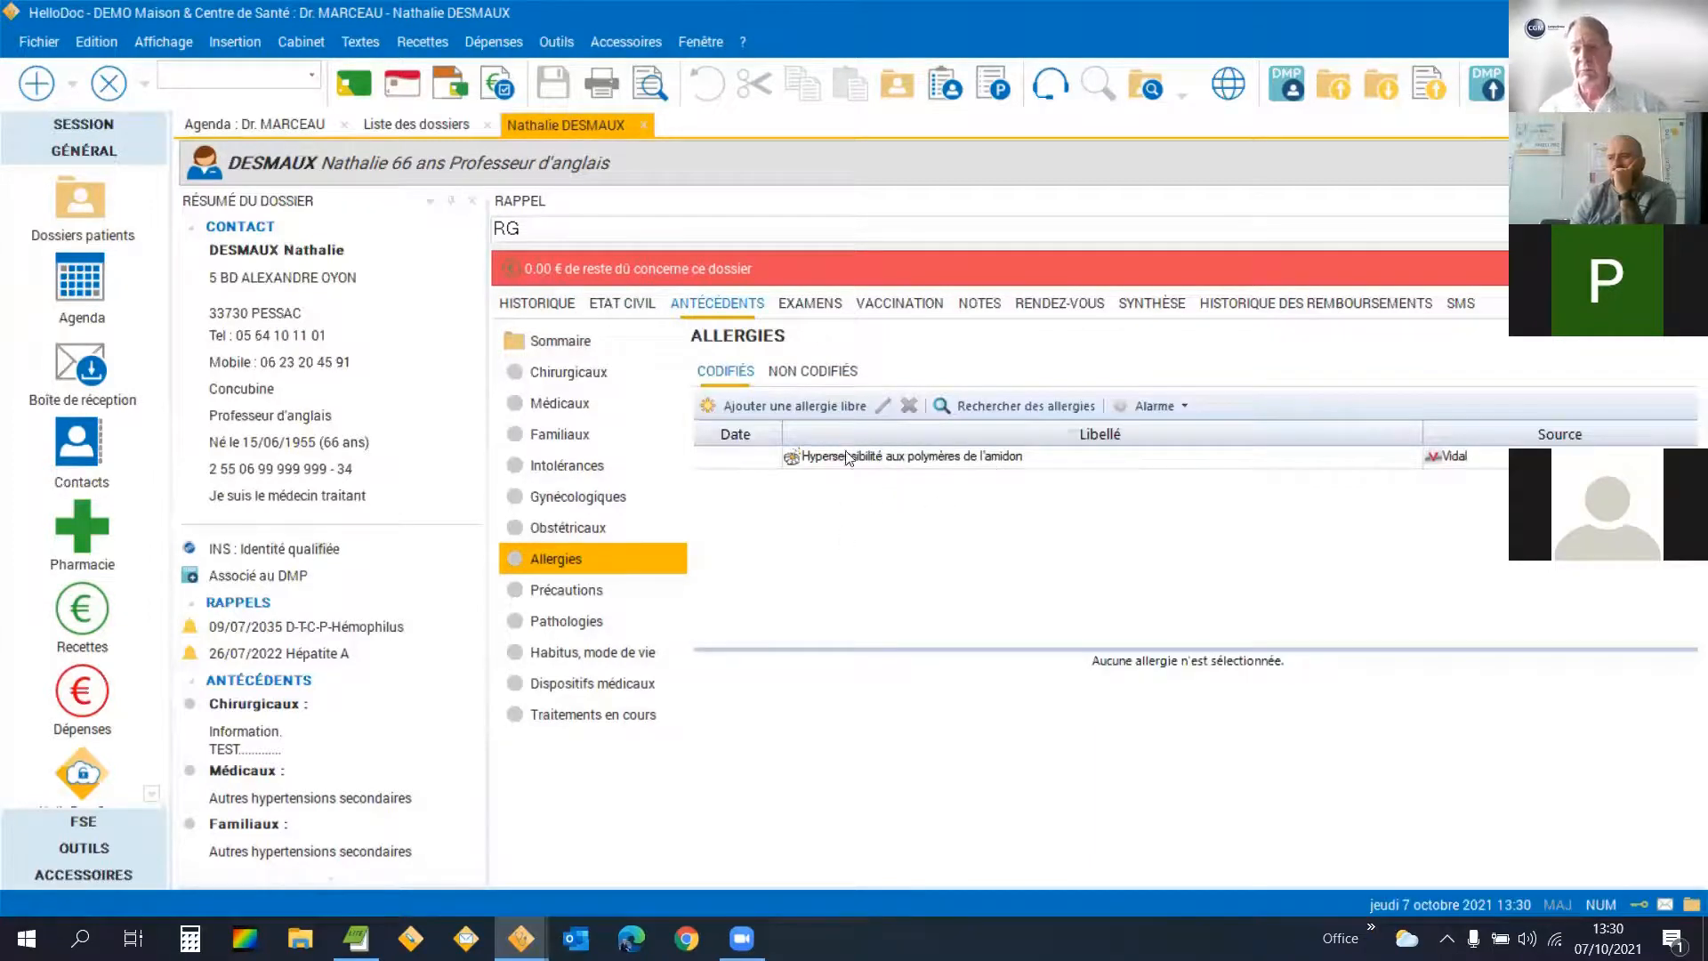
click(825, 373)
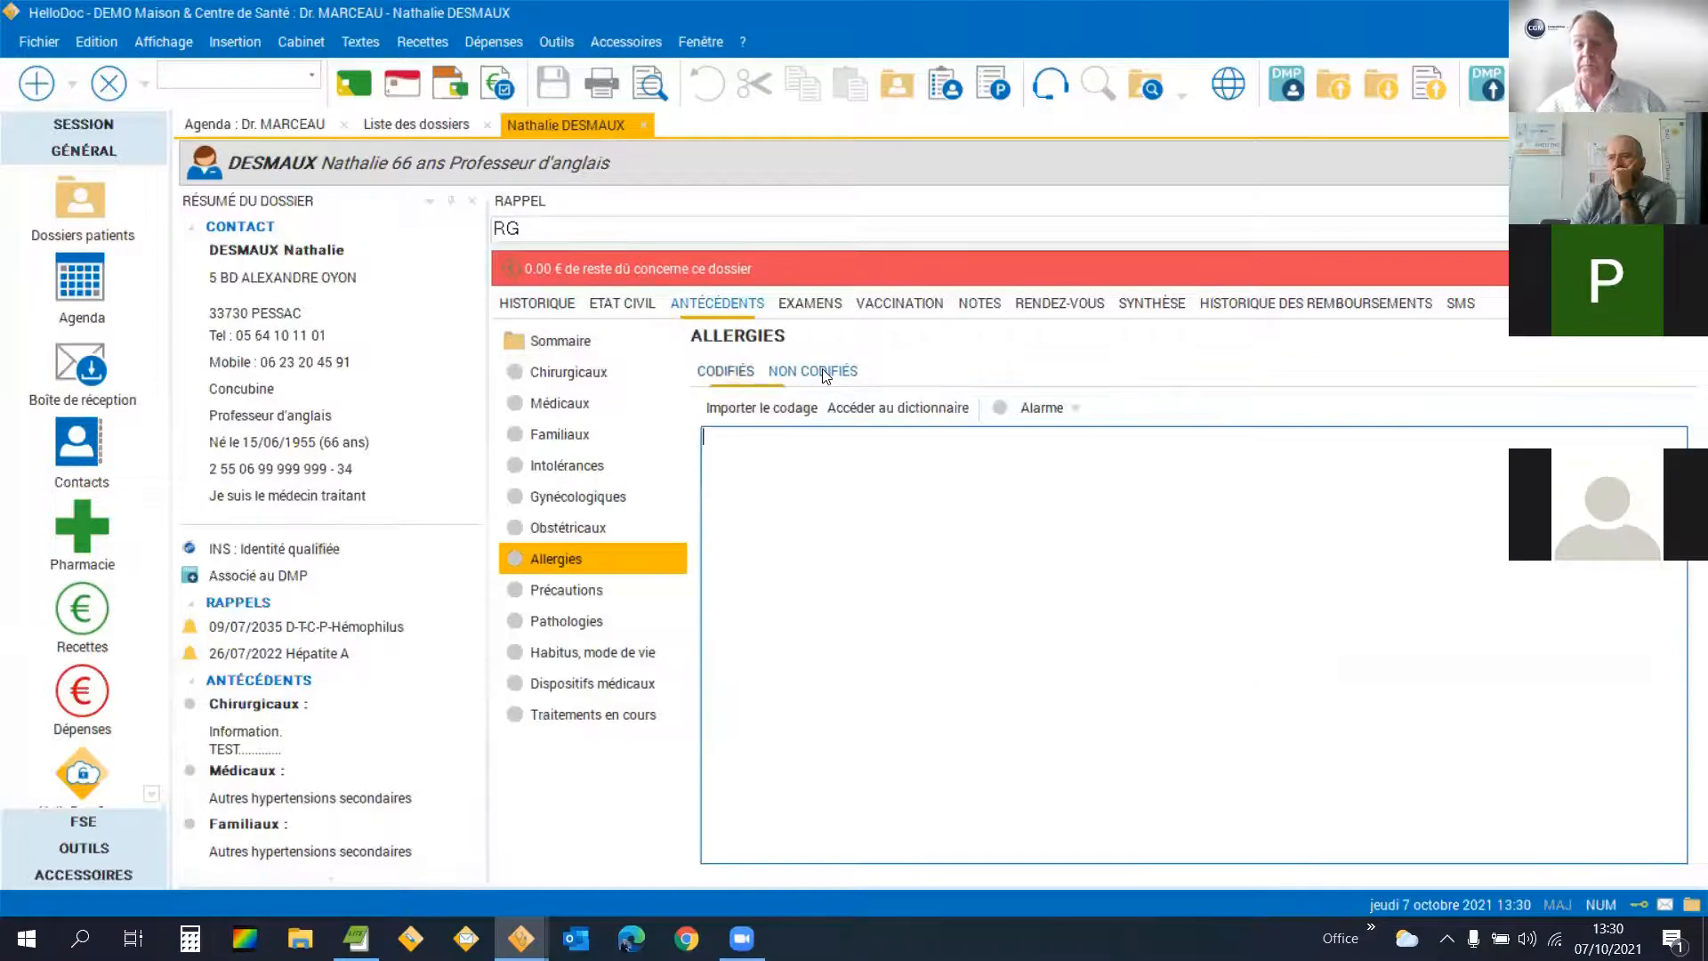
click(723, 372)
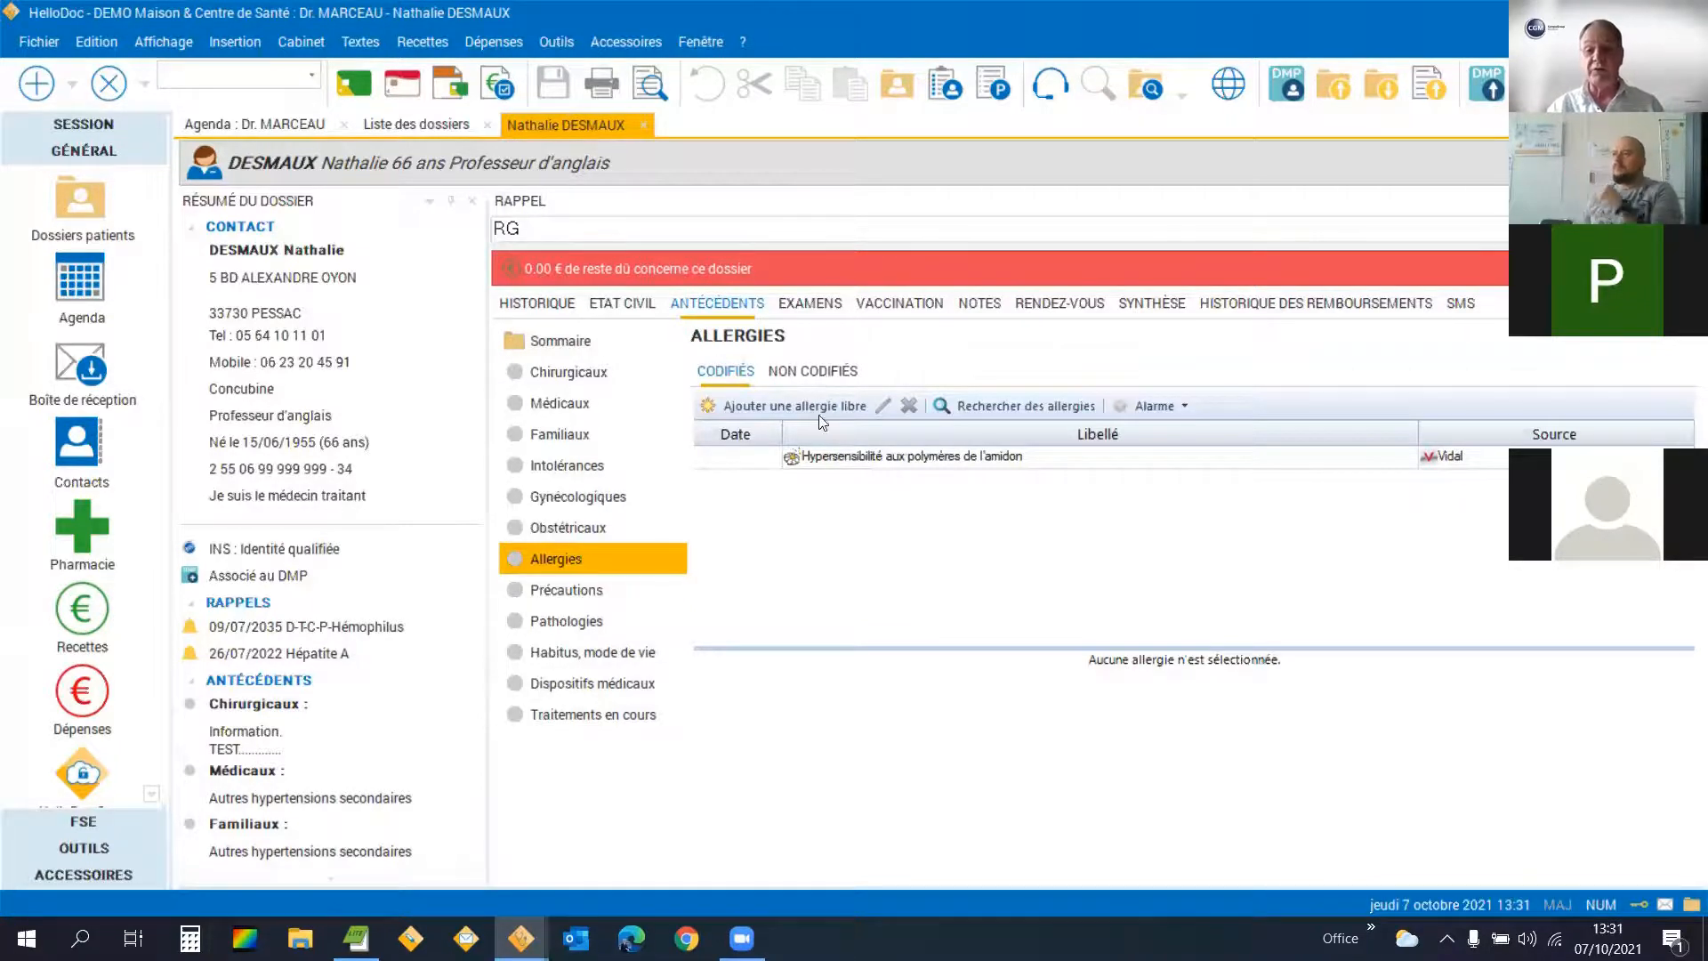
key(ctrl+Tab)
text(amidon)
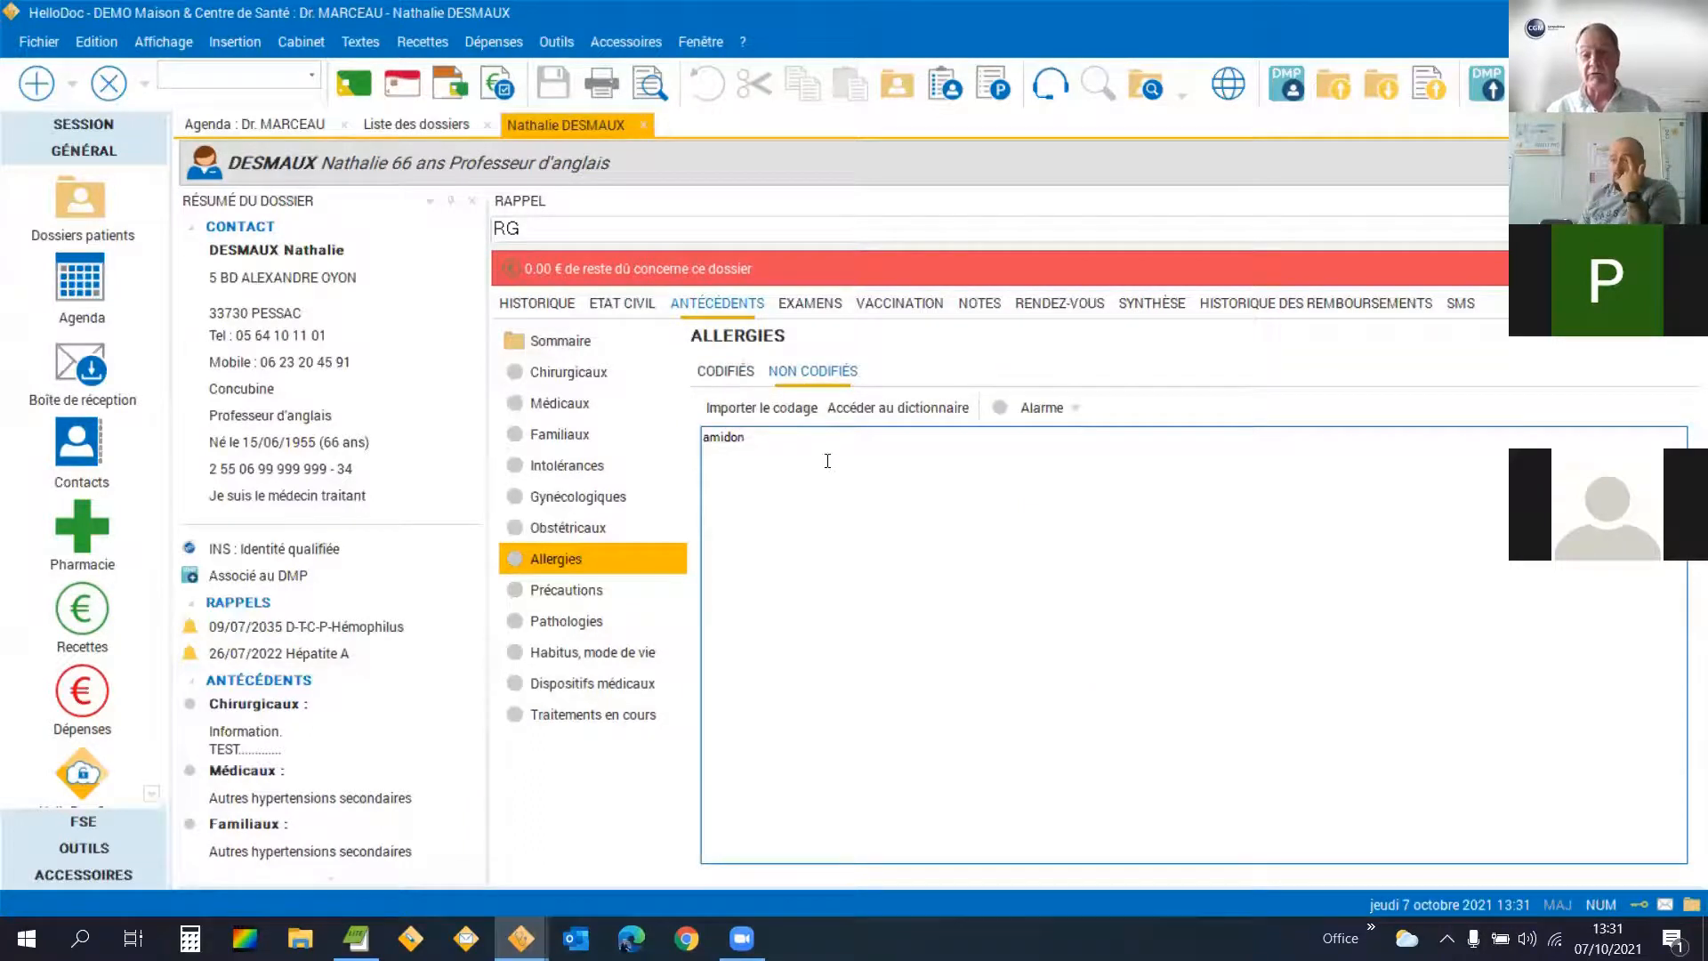
click(558, 303)
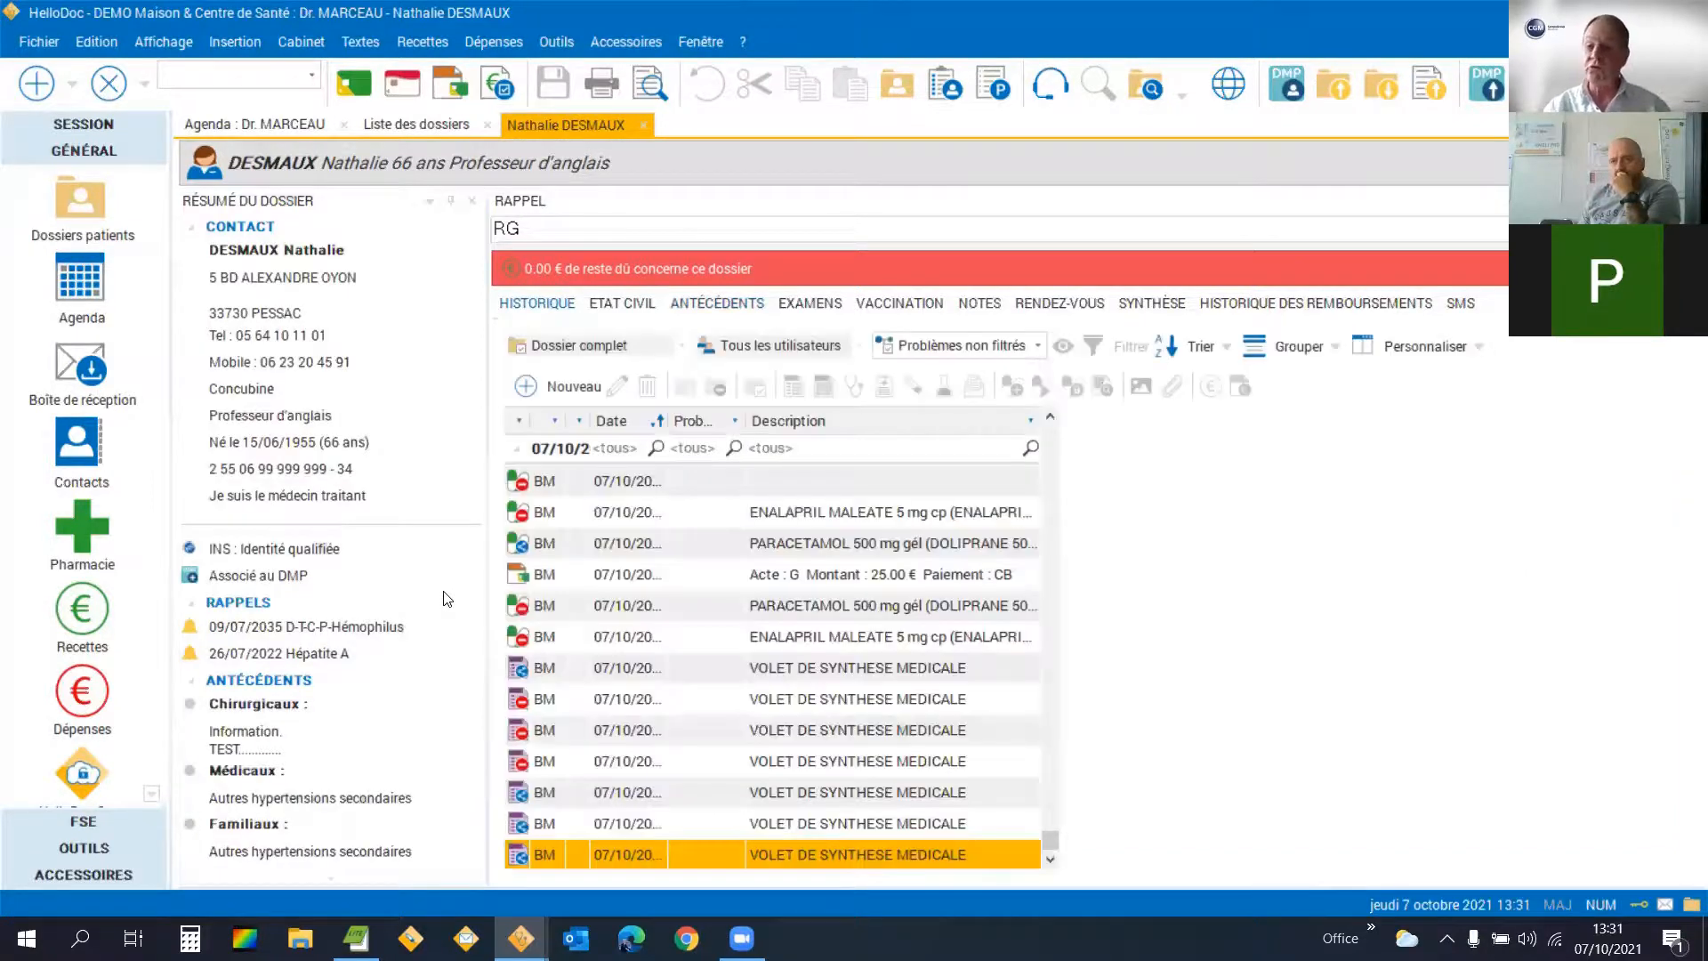
scroll(447, 600, down, 3)
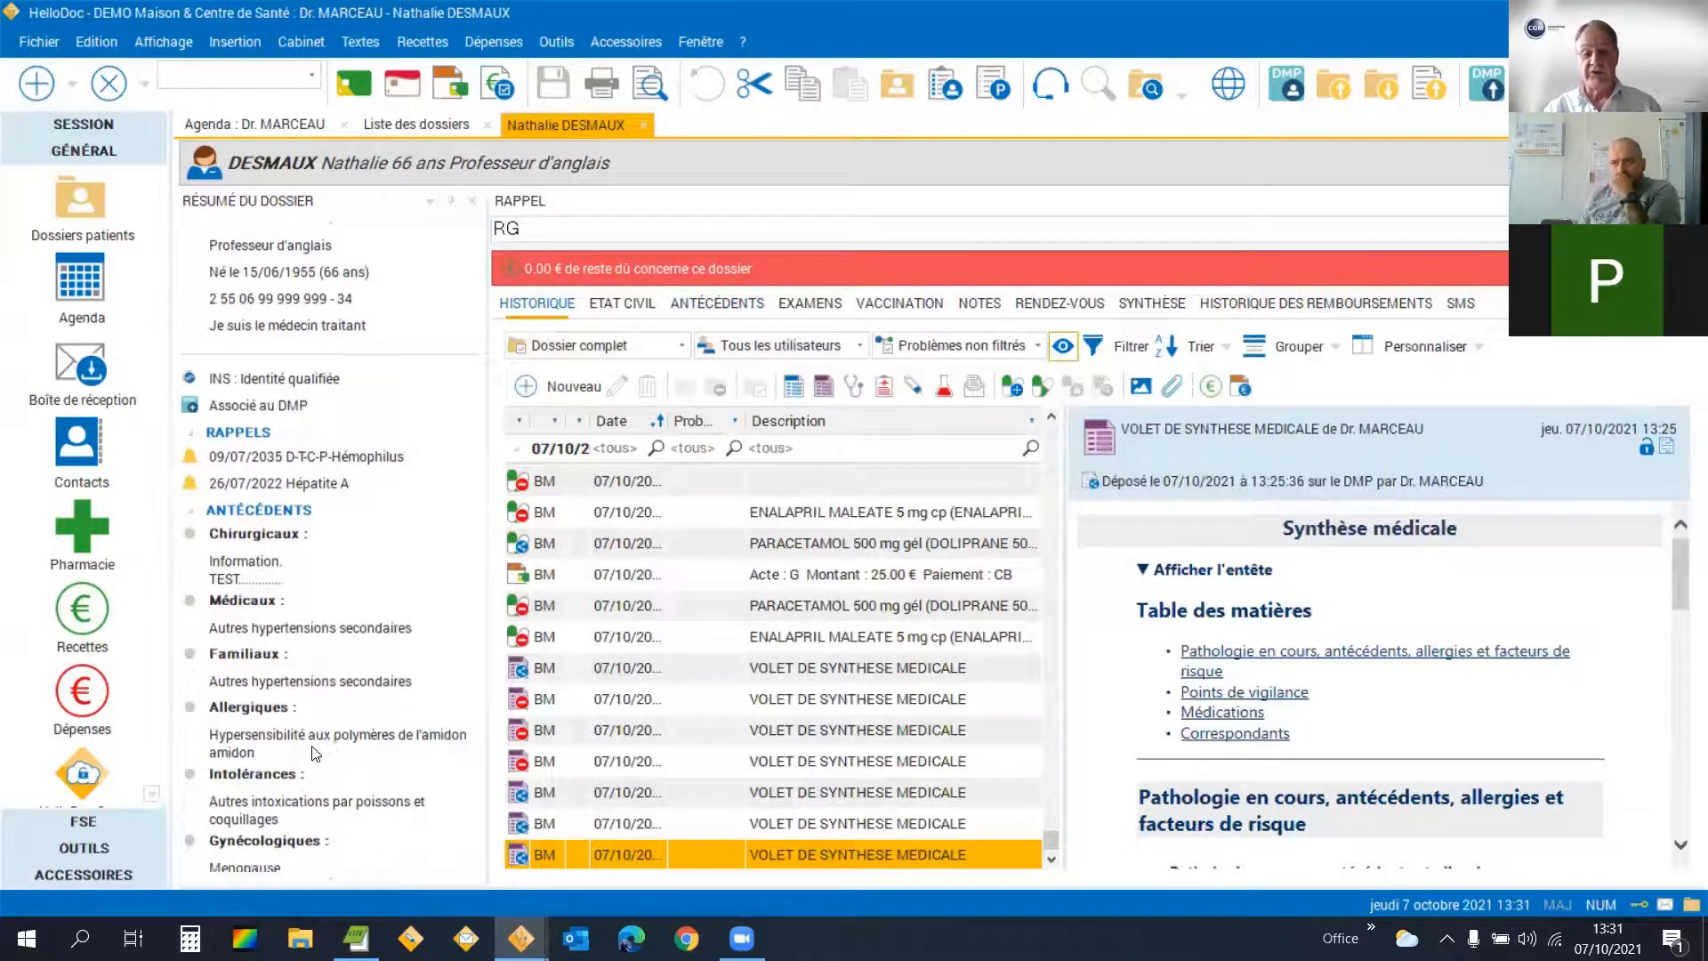
scroll(302, 747, down, 1)
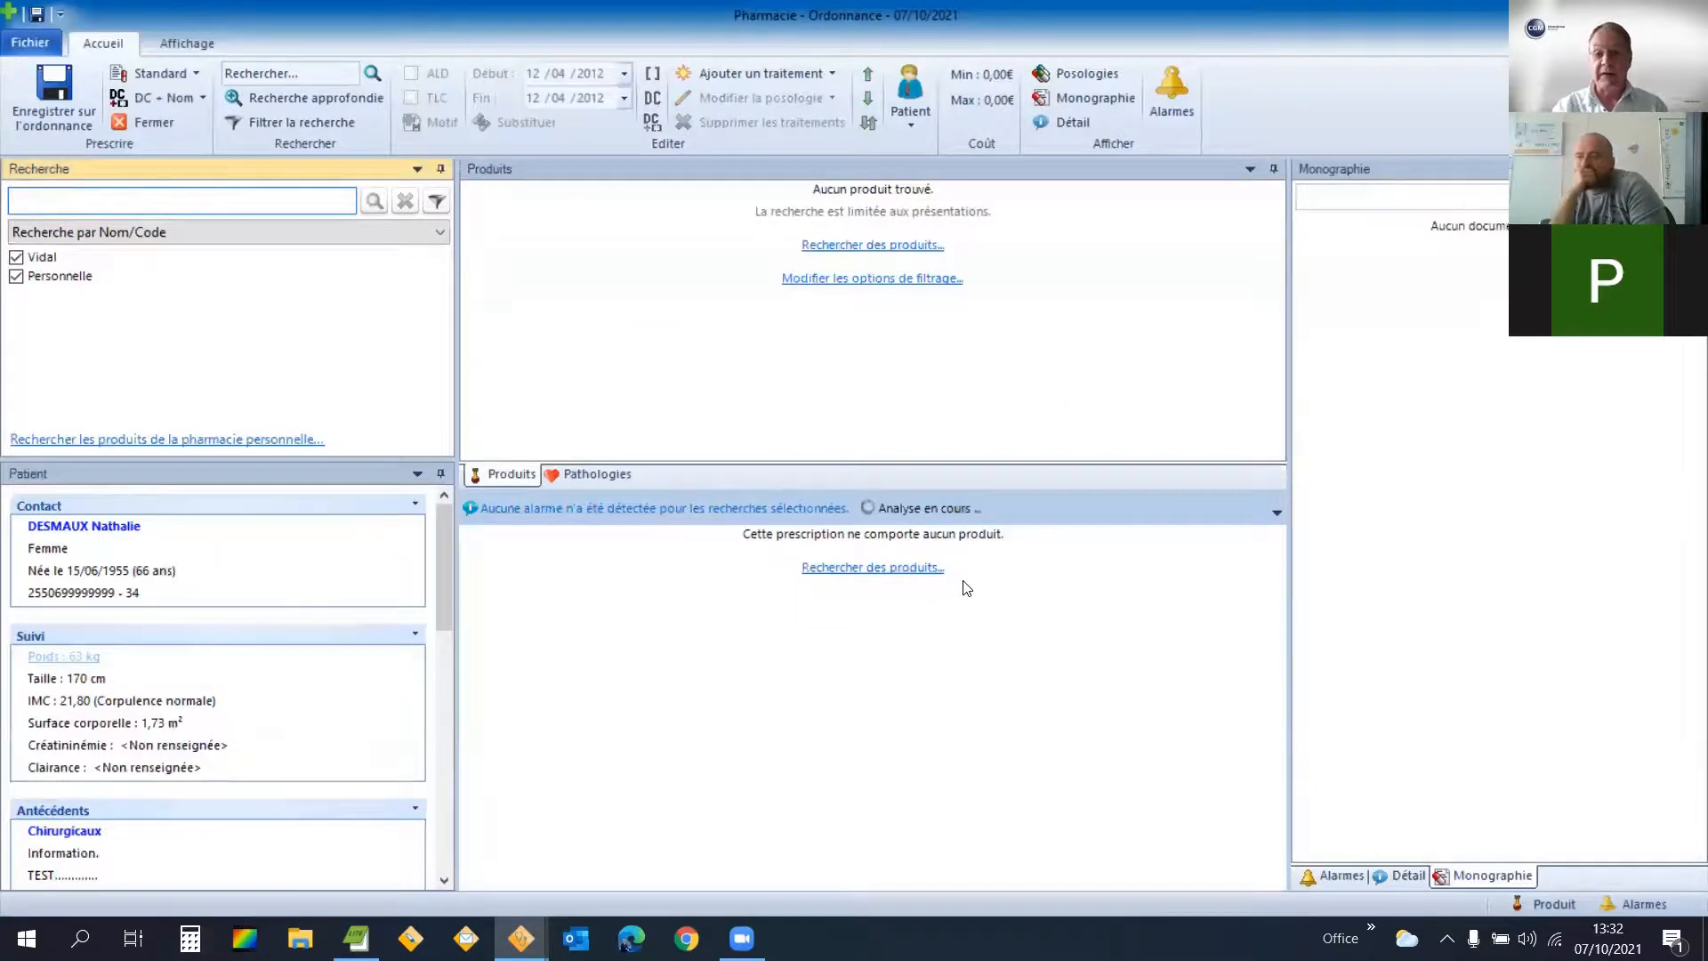
From a new prescription, add the Vidal allergy class "Hypersensibilité aux polymères de l'amidon" to the patient's allergies, and close the prescription.
click(904, 125)
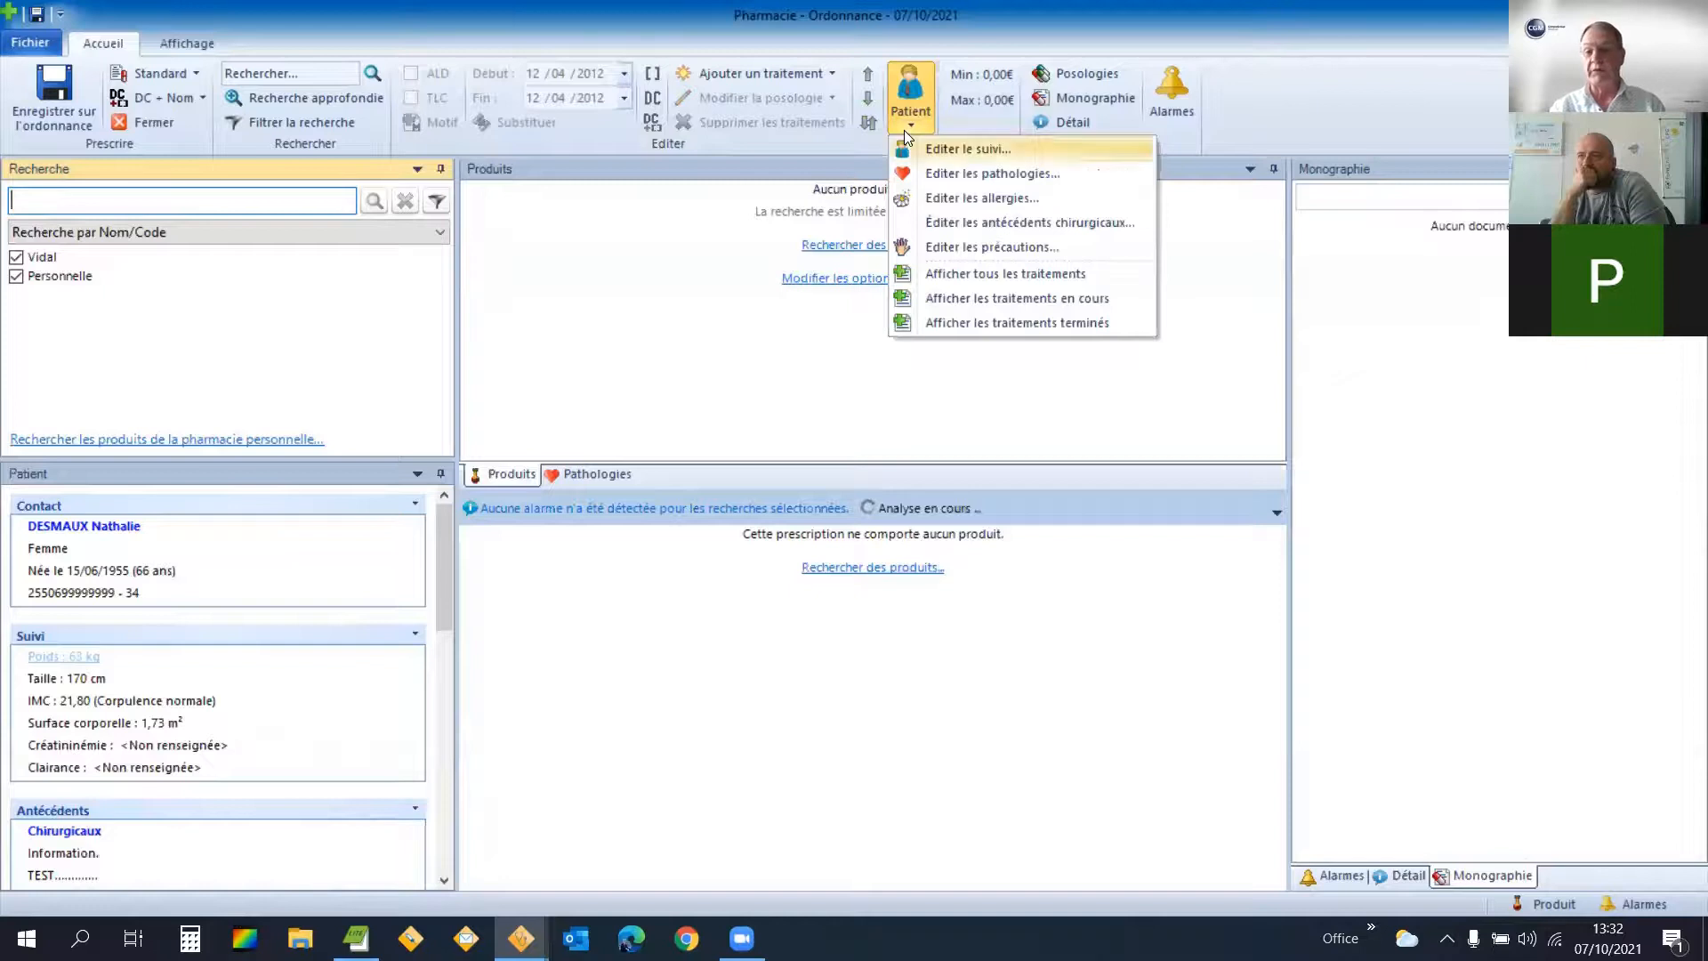
click(981, 198)
text(am)
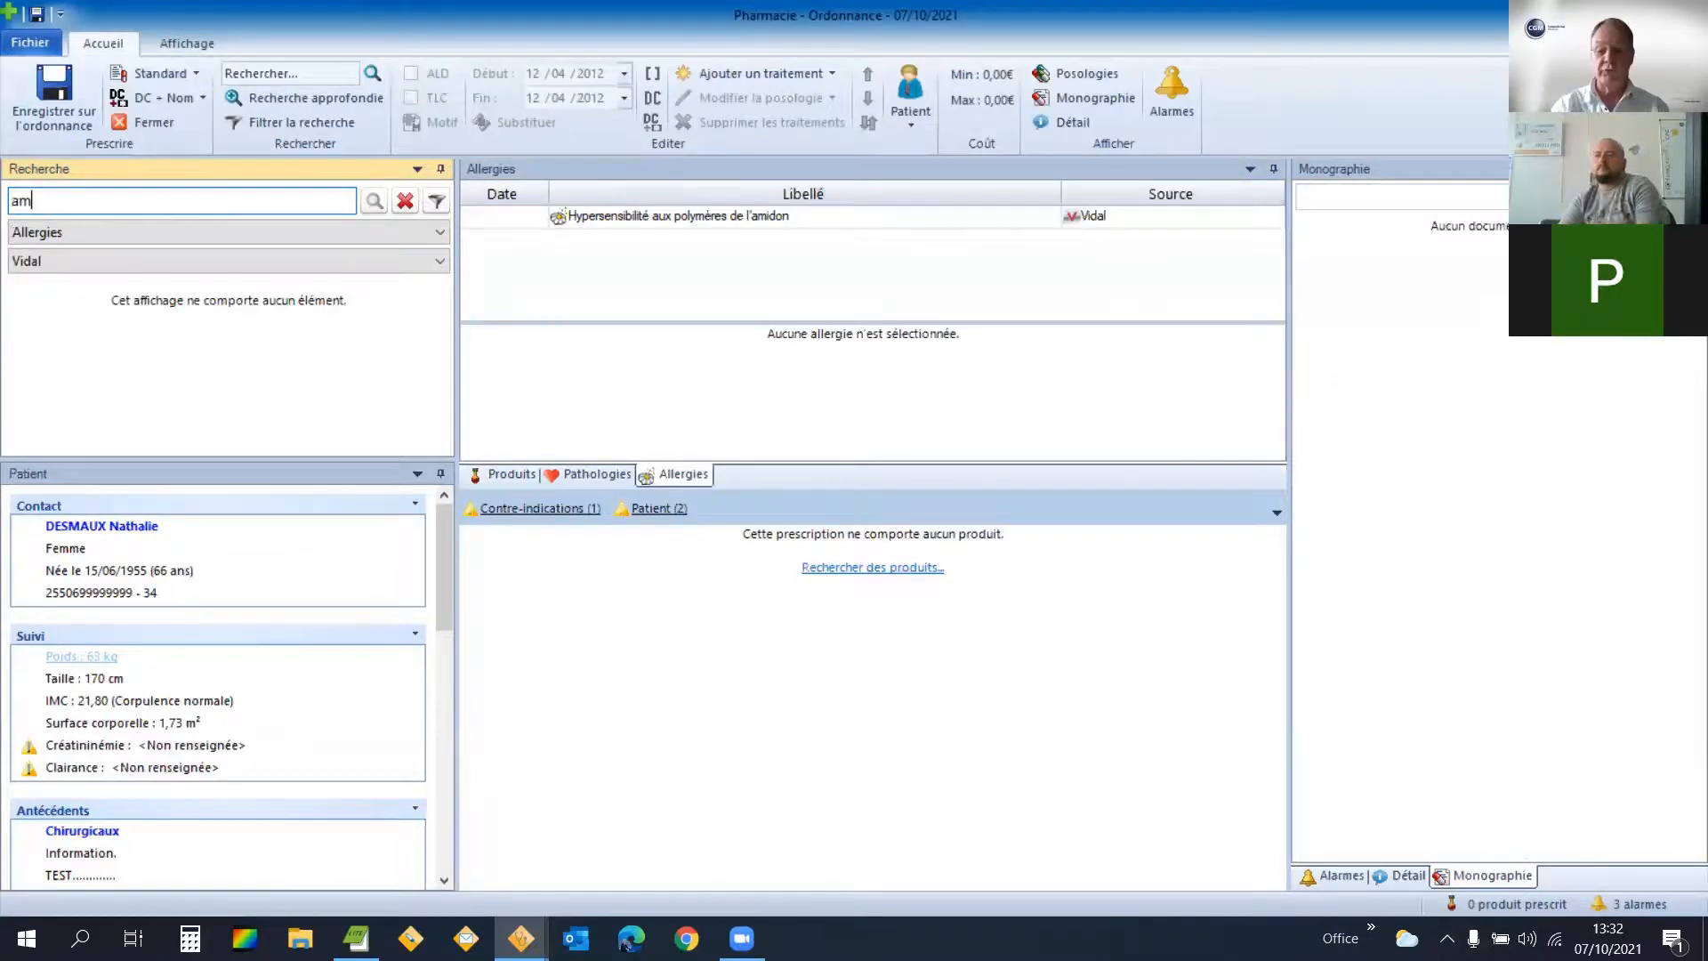
text(idon)
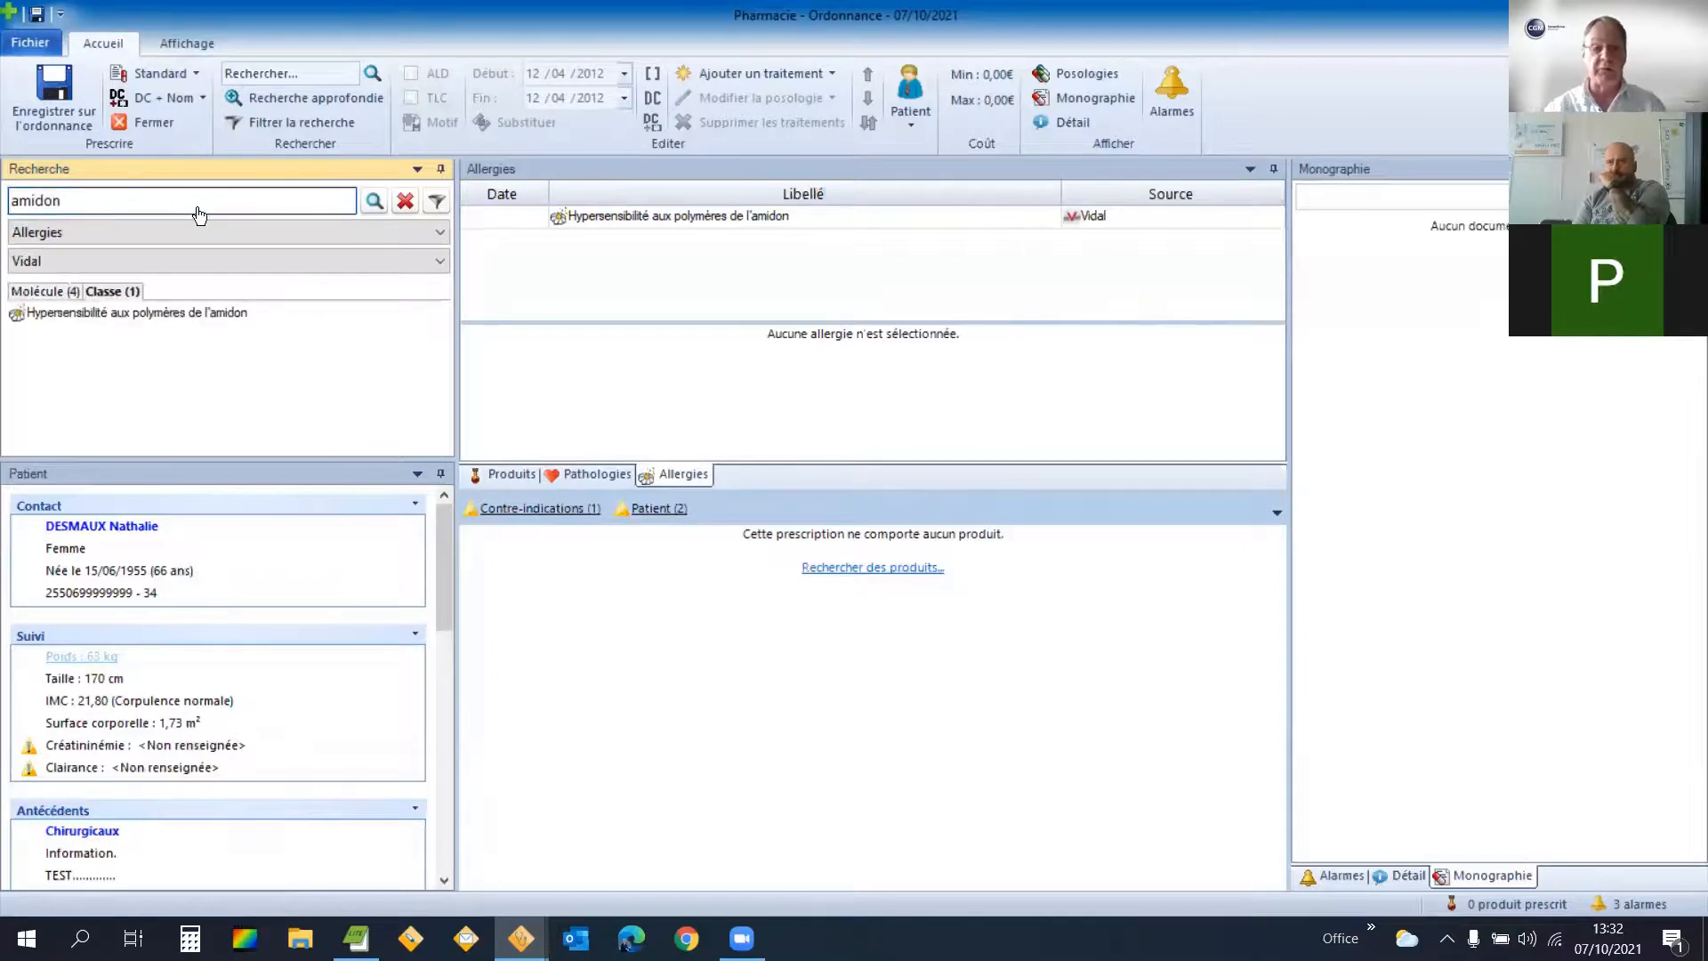
click(163, 317)
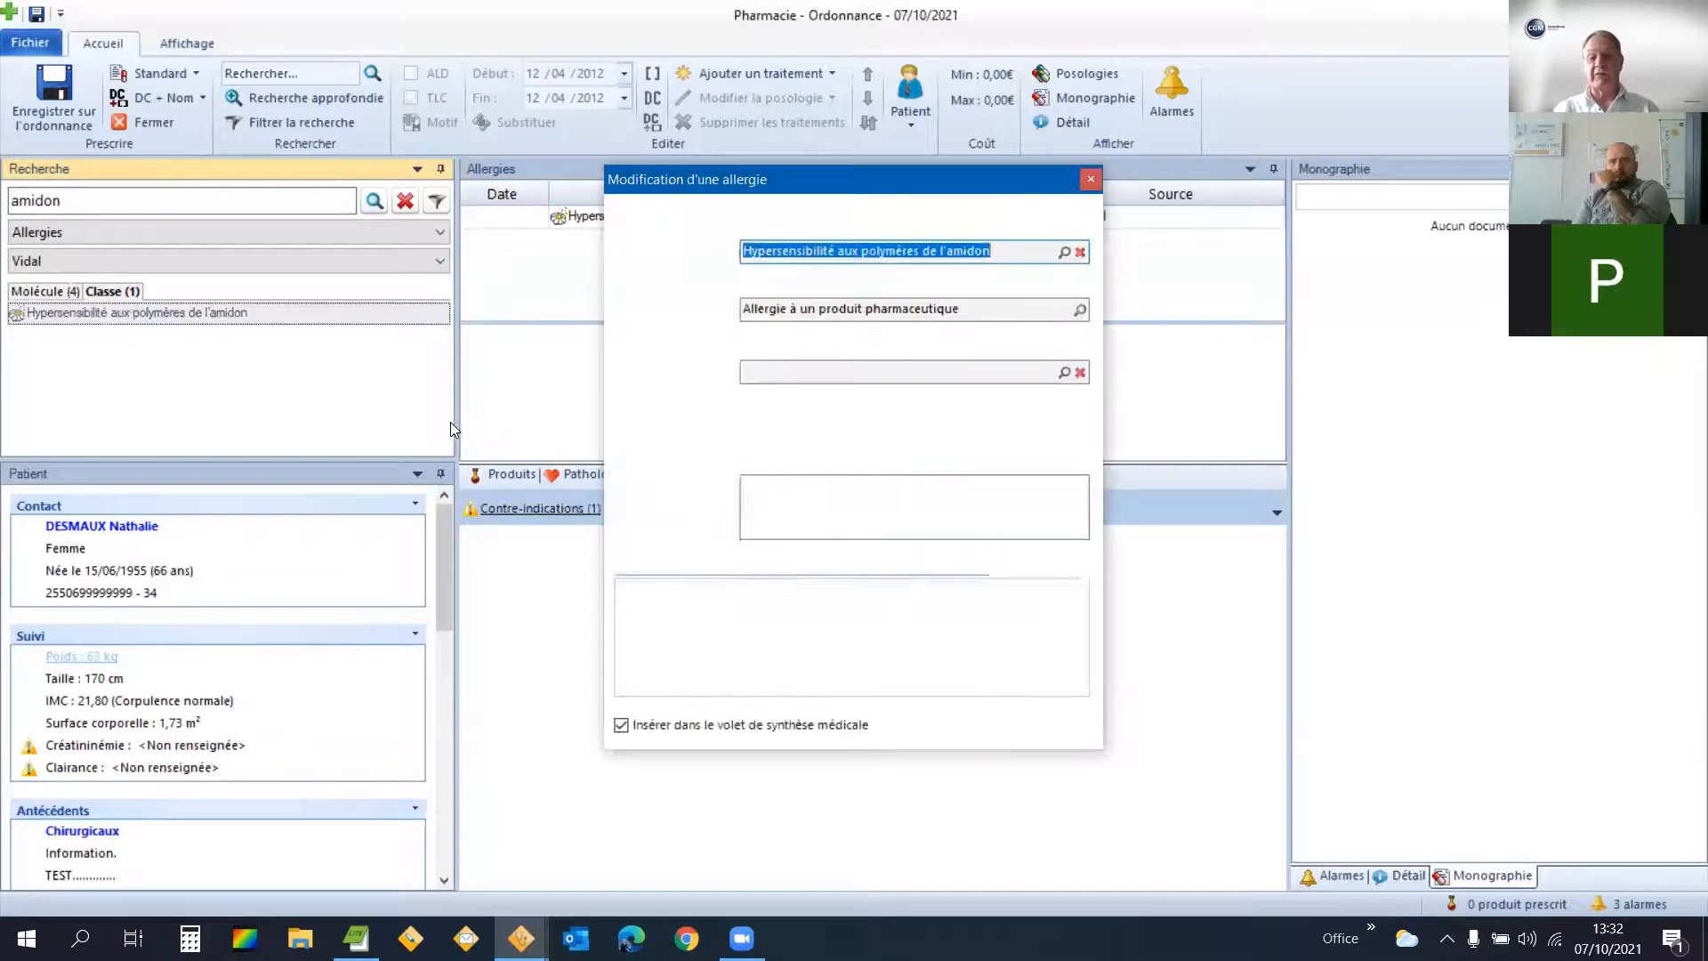
click(959, 724)
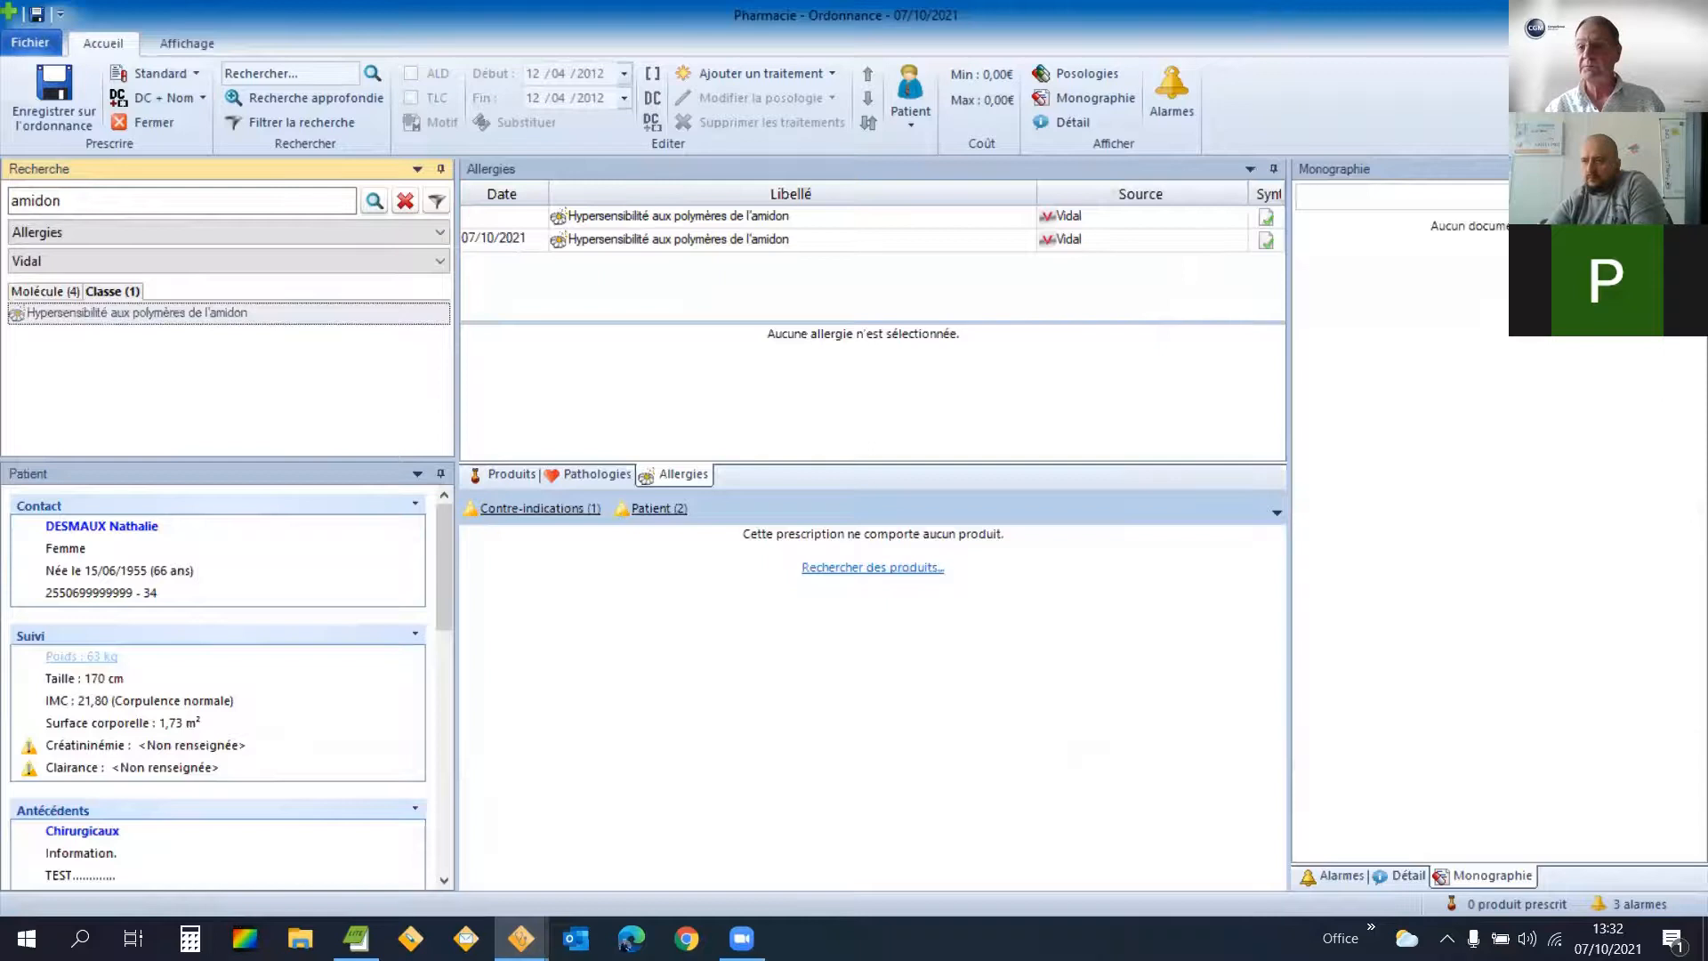
click(1687, 13)
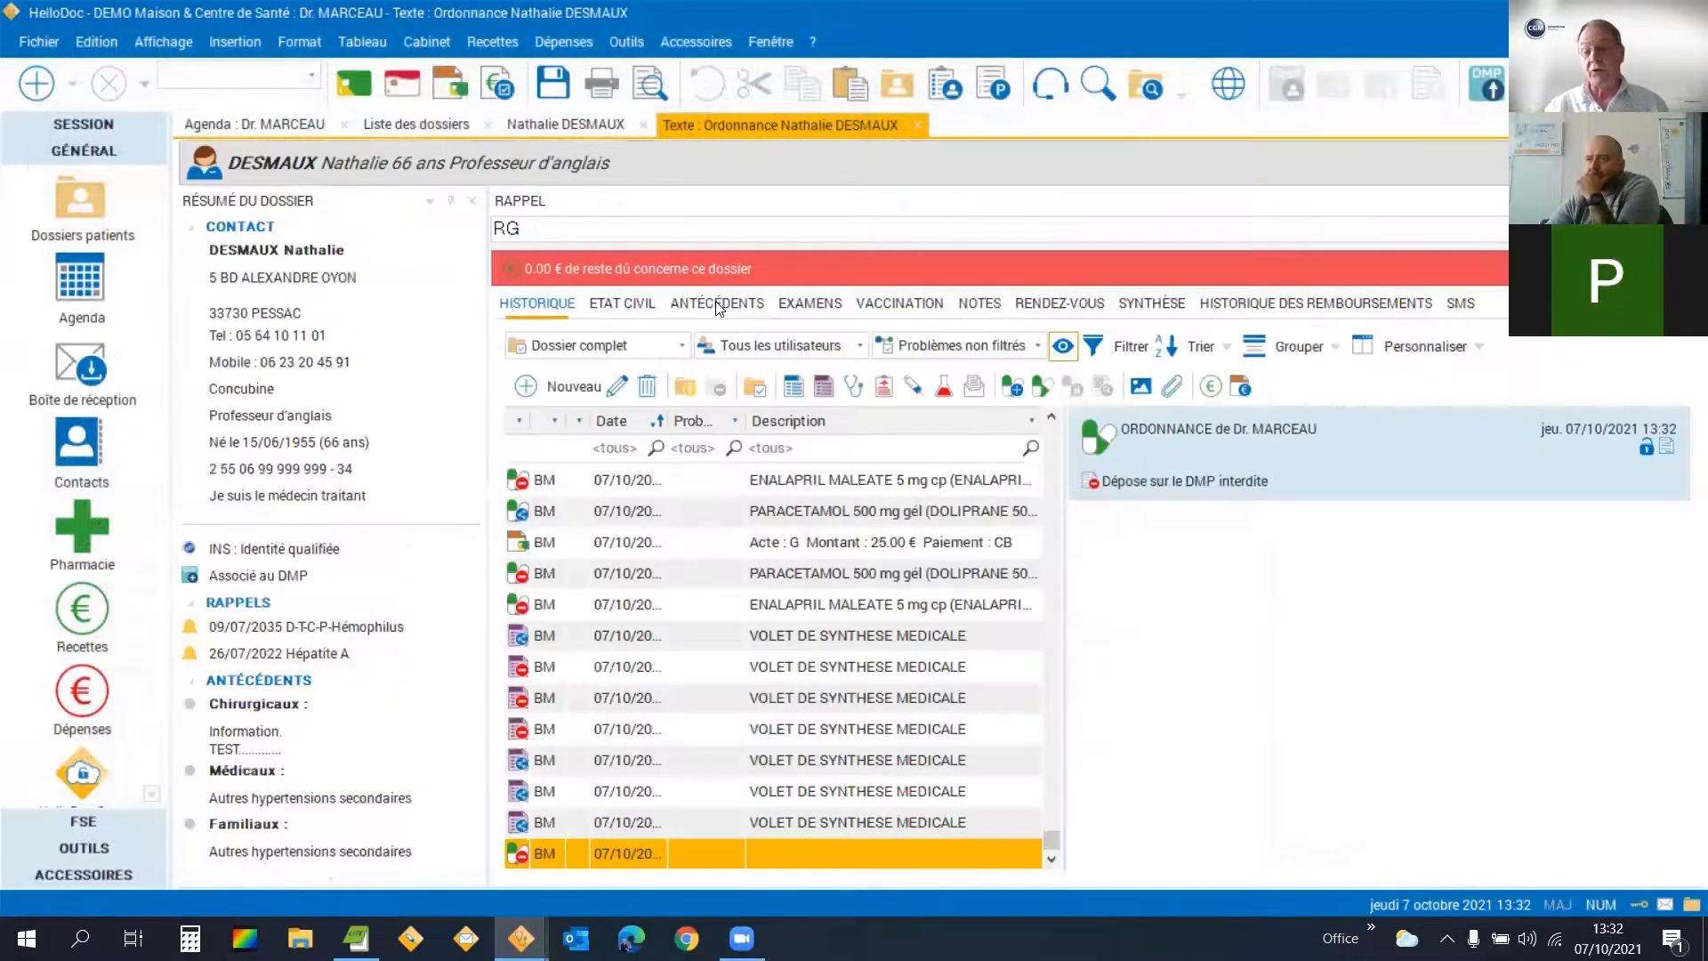
Compare the patient's non-coded and coded allergies, and review the allergy entries in the record summary.
click(716, 304)
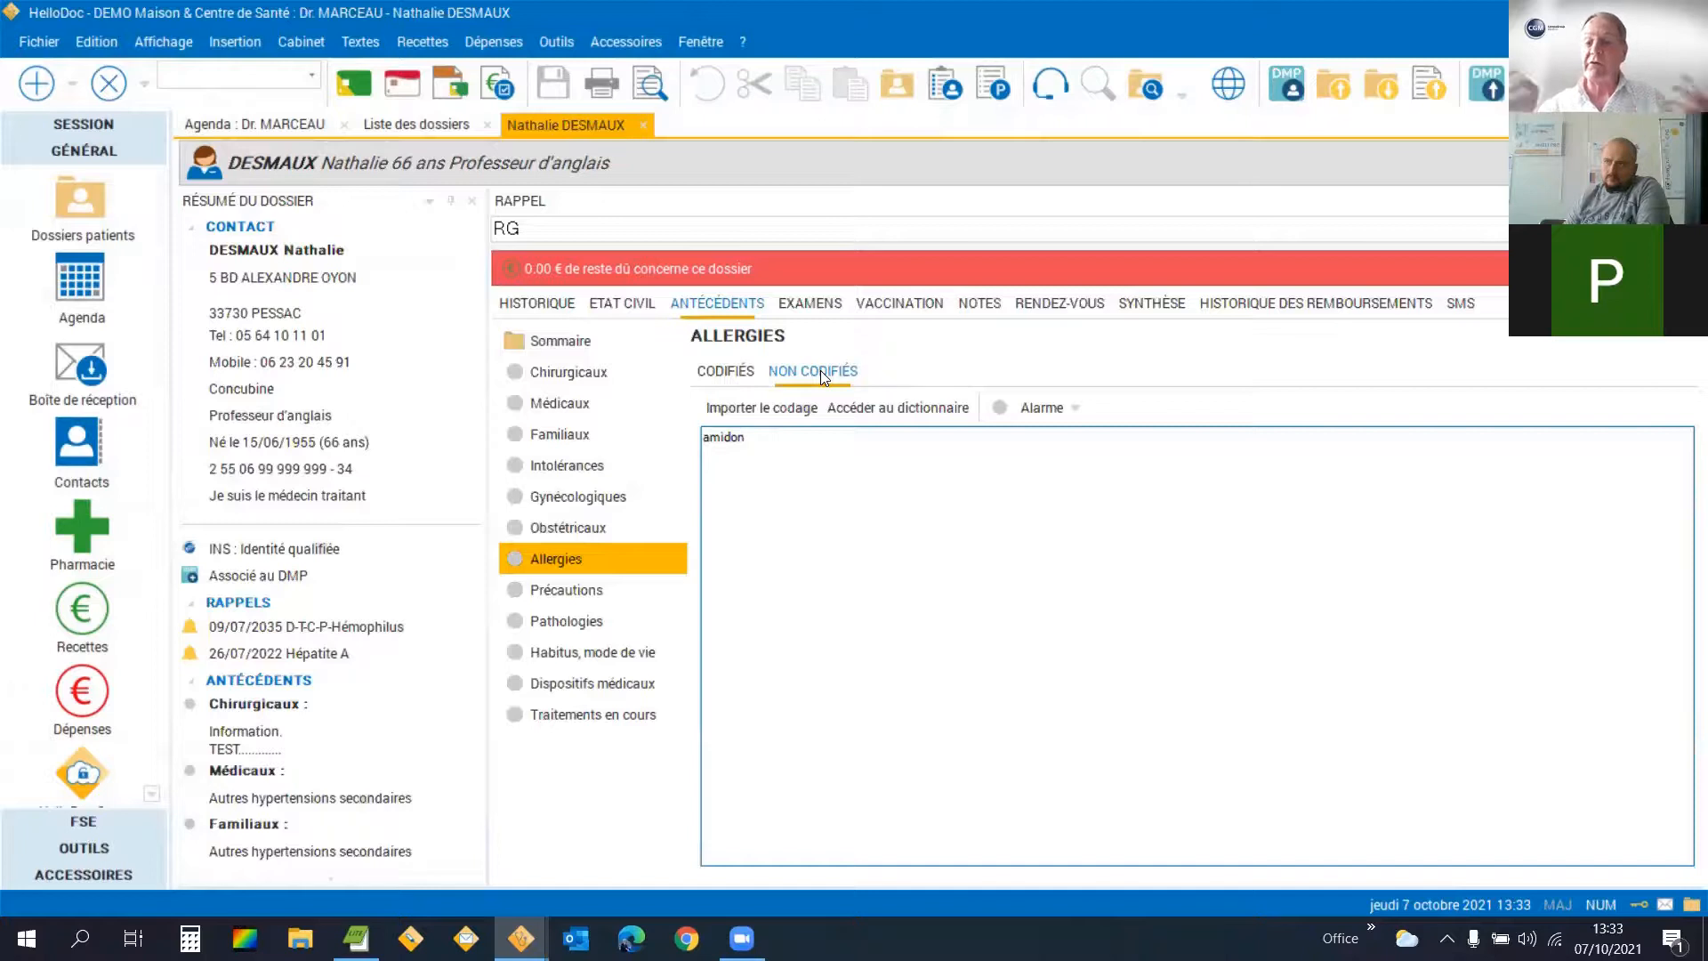
click(727, 372)
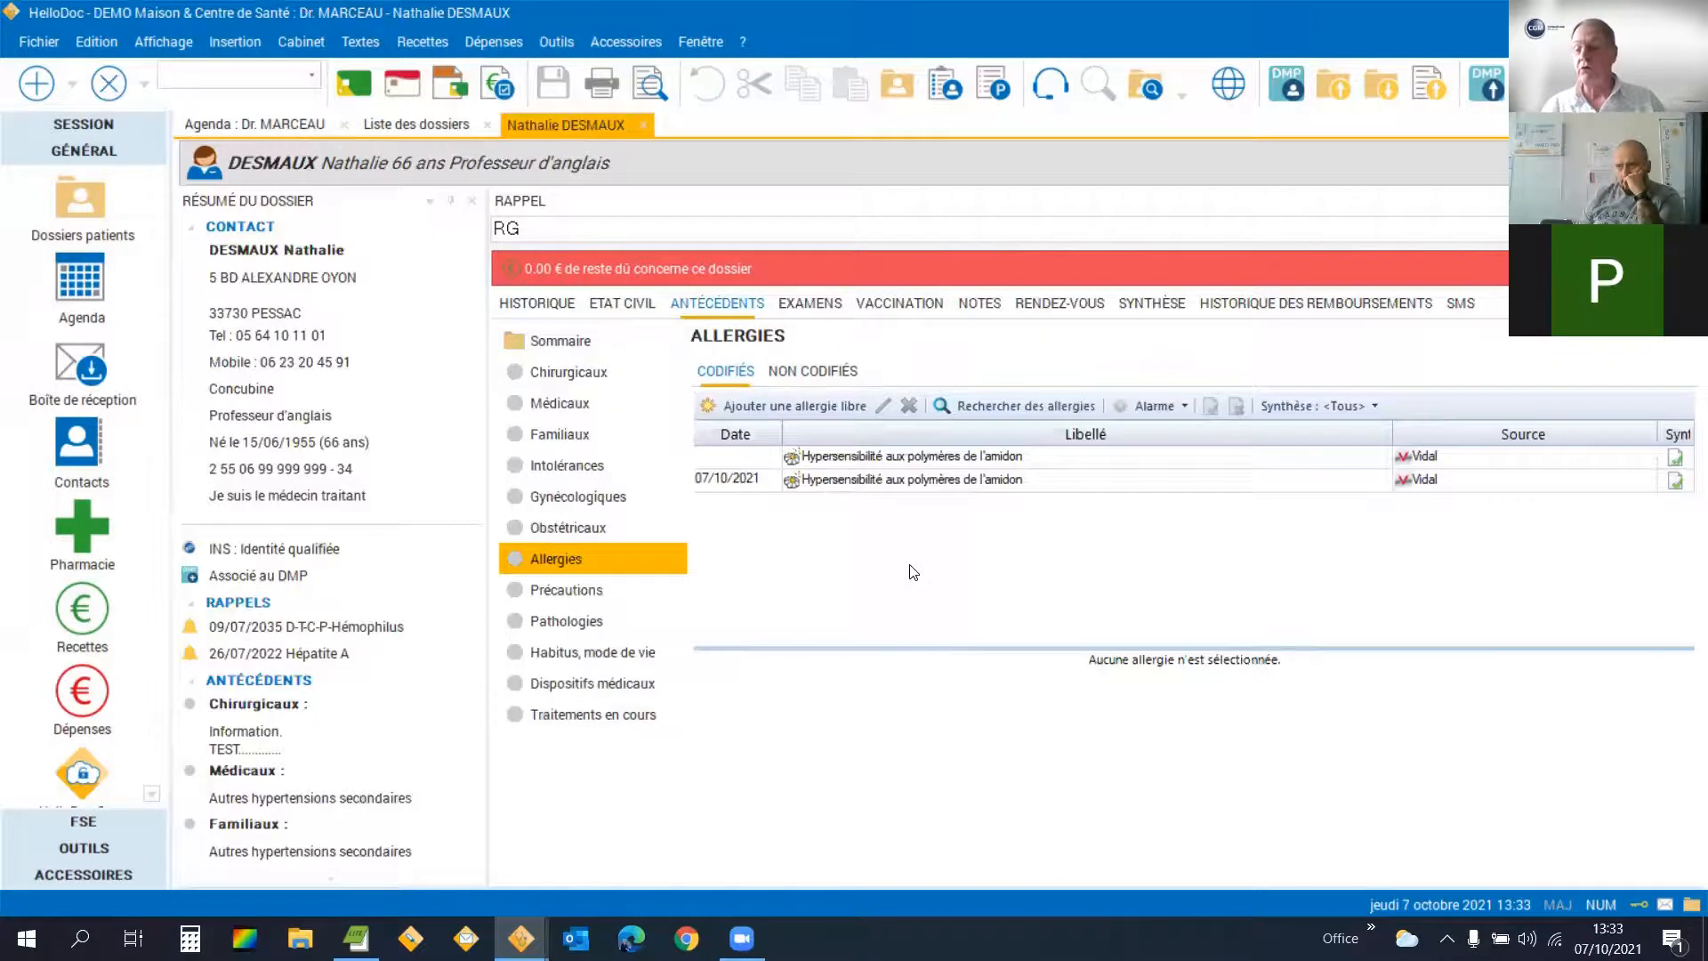
click(569, 304)
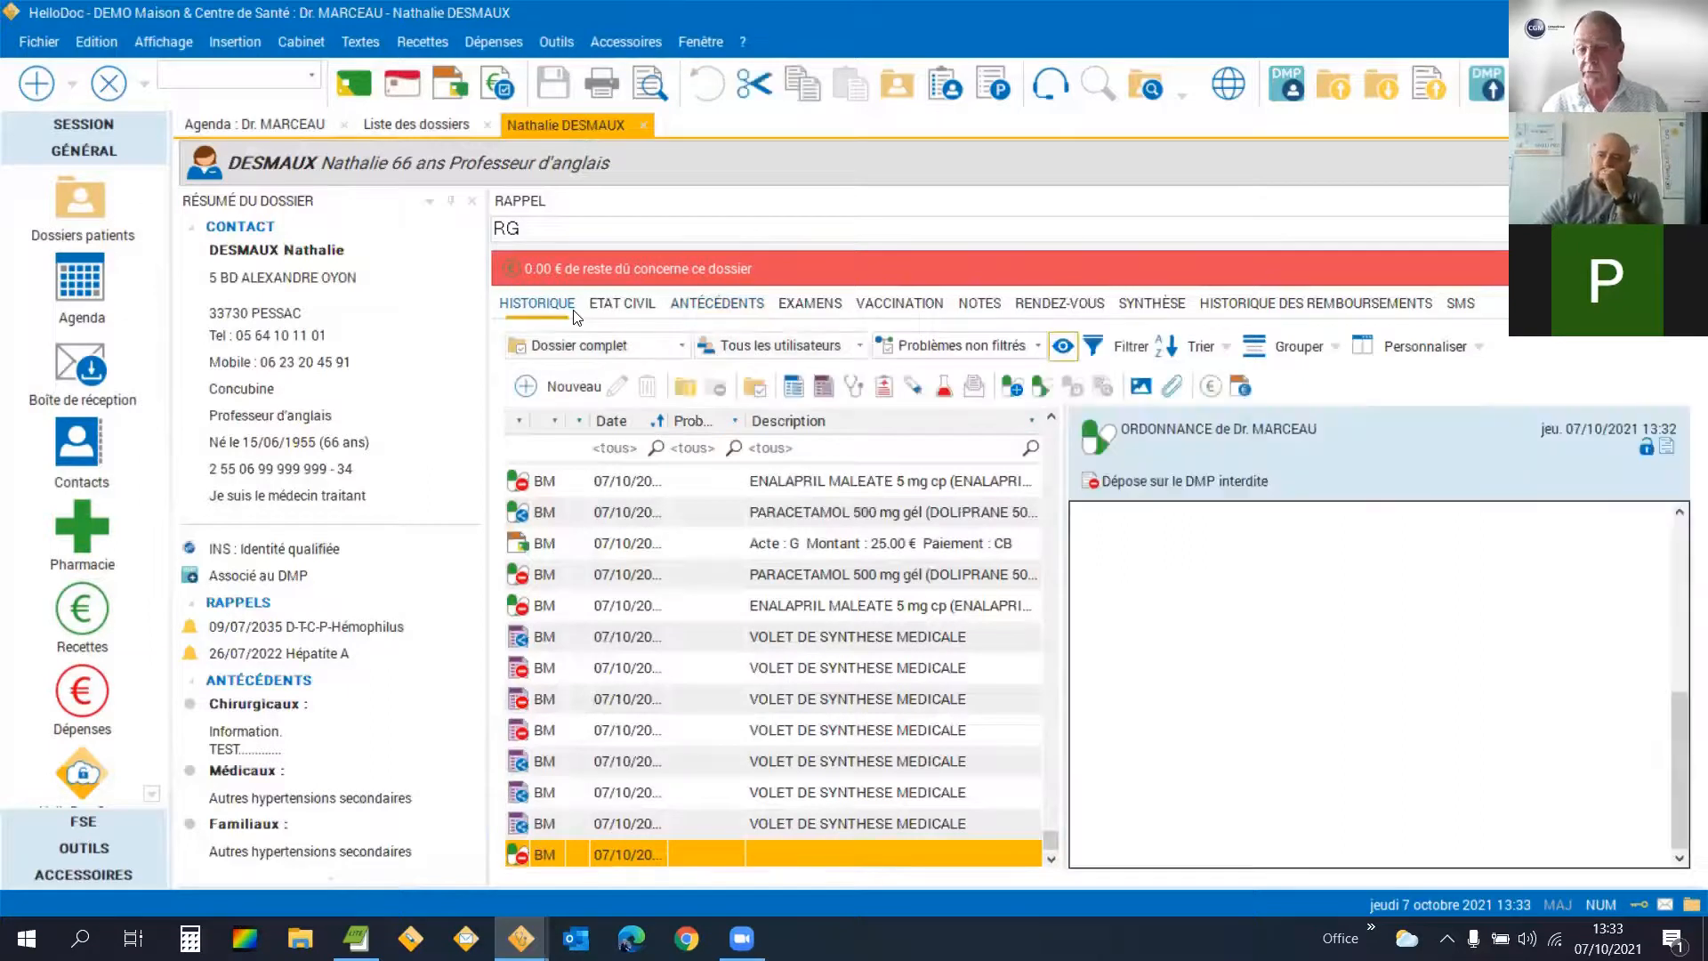
scroll(419, 701, down, 5)
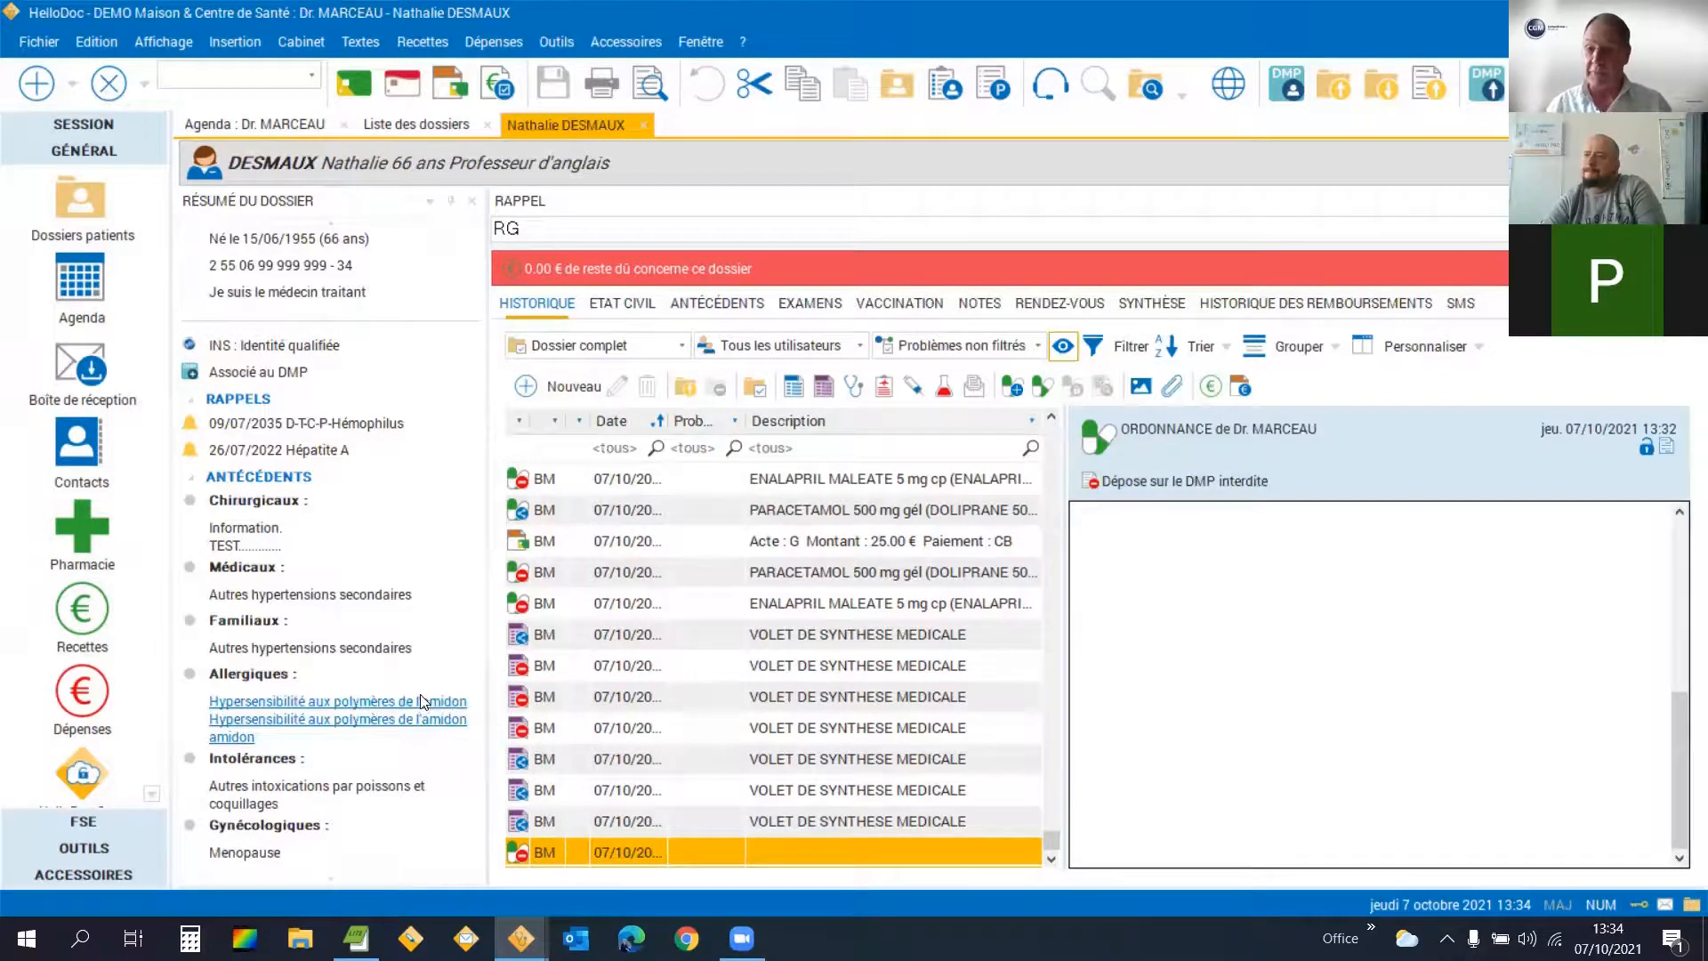
right_click(422, 702)
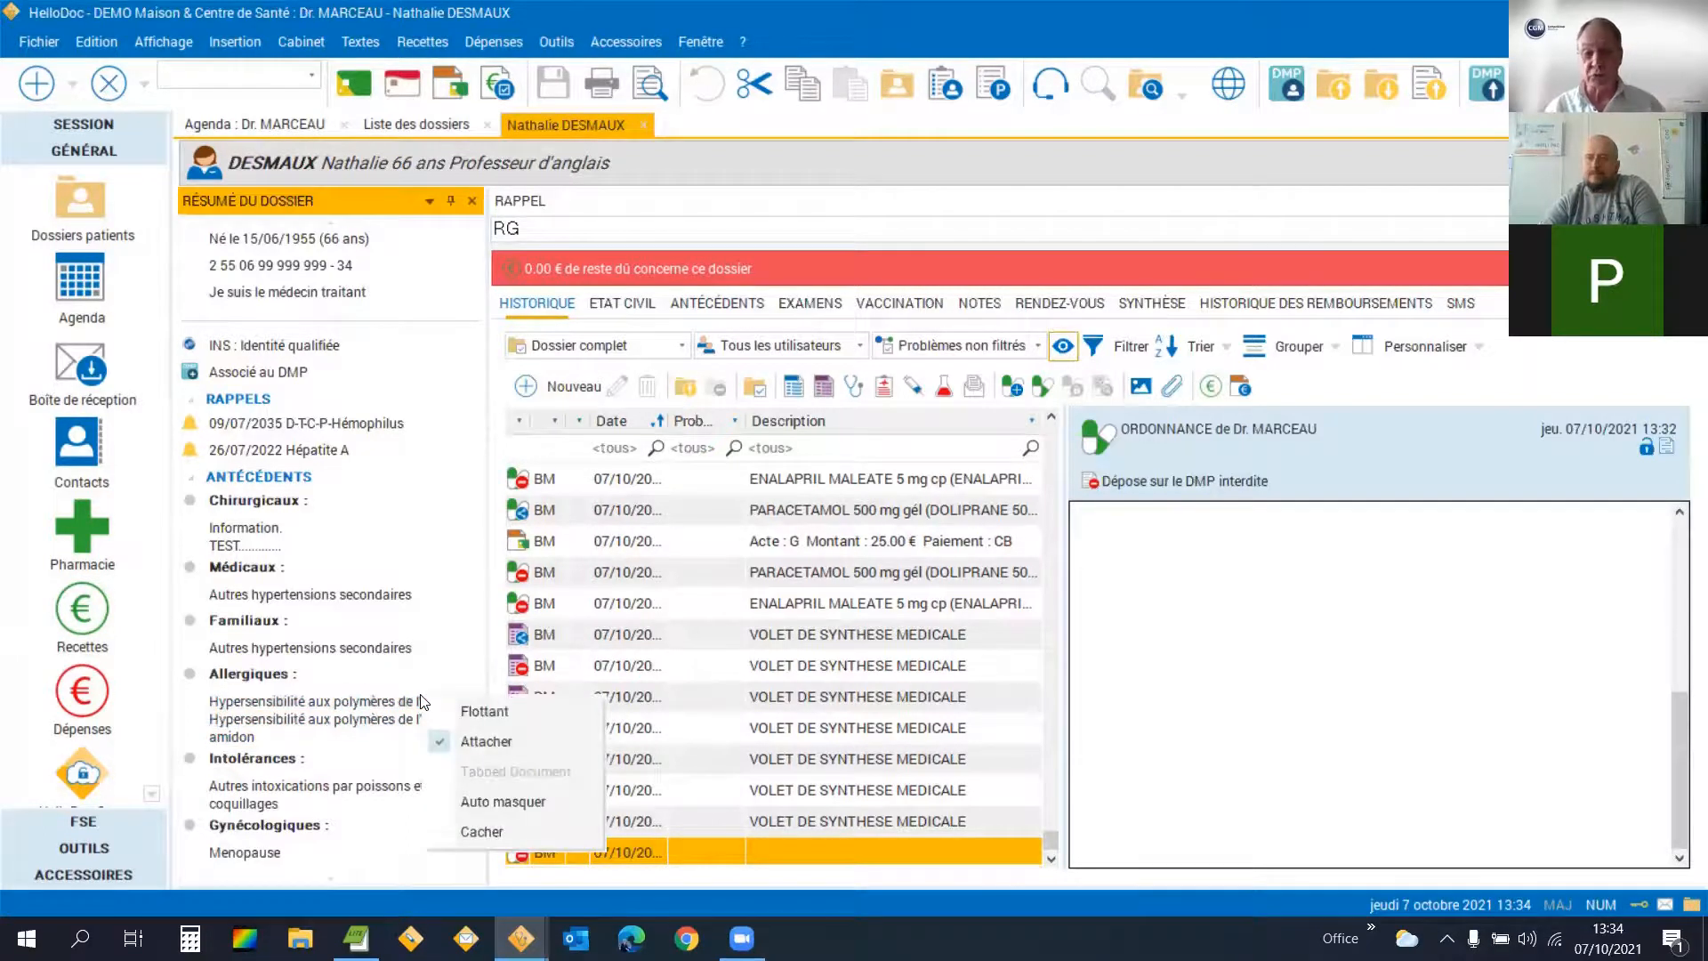
click(422, 702)
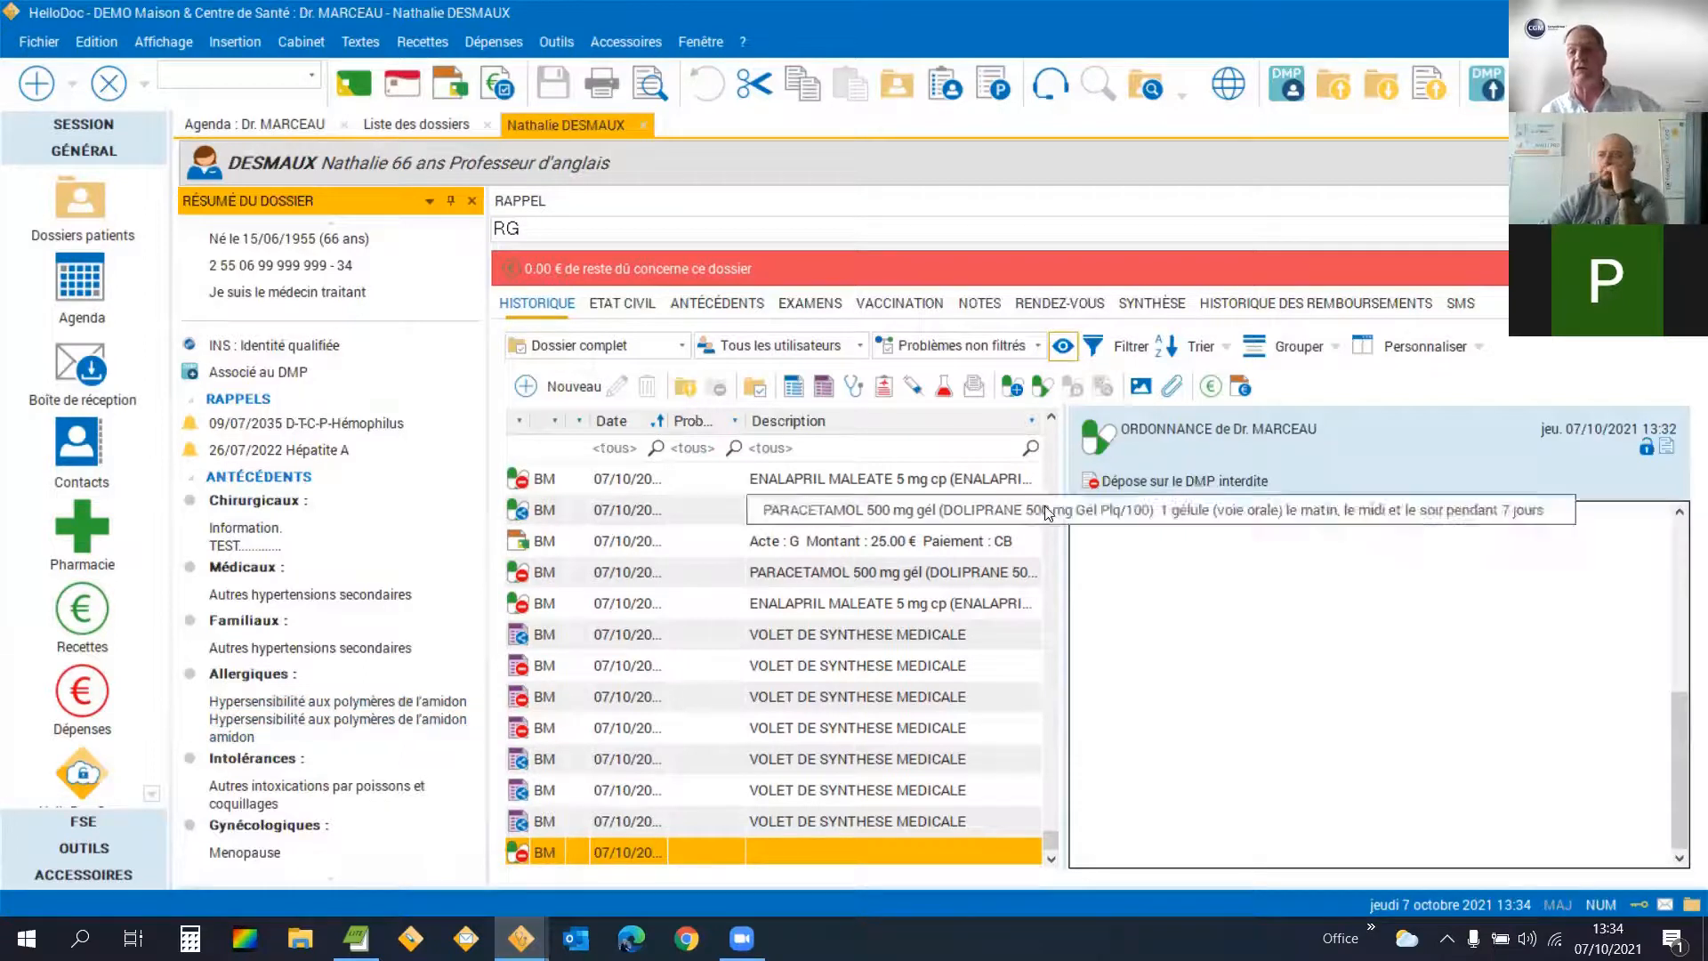
Generate a new medical summary document in the patient's record without previewing it.
click(1152, 305)
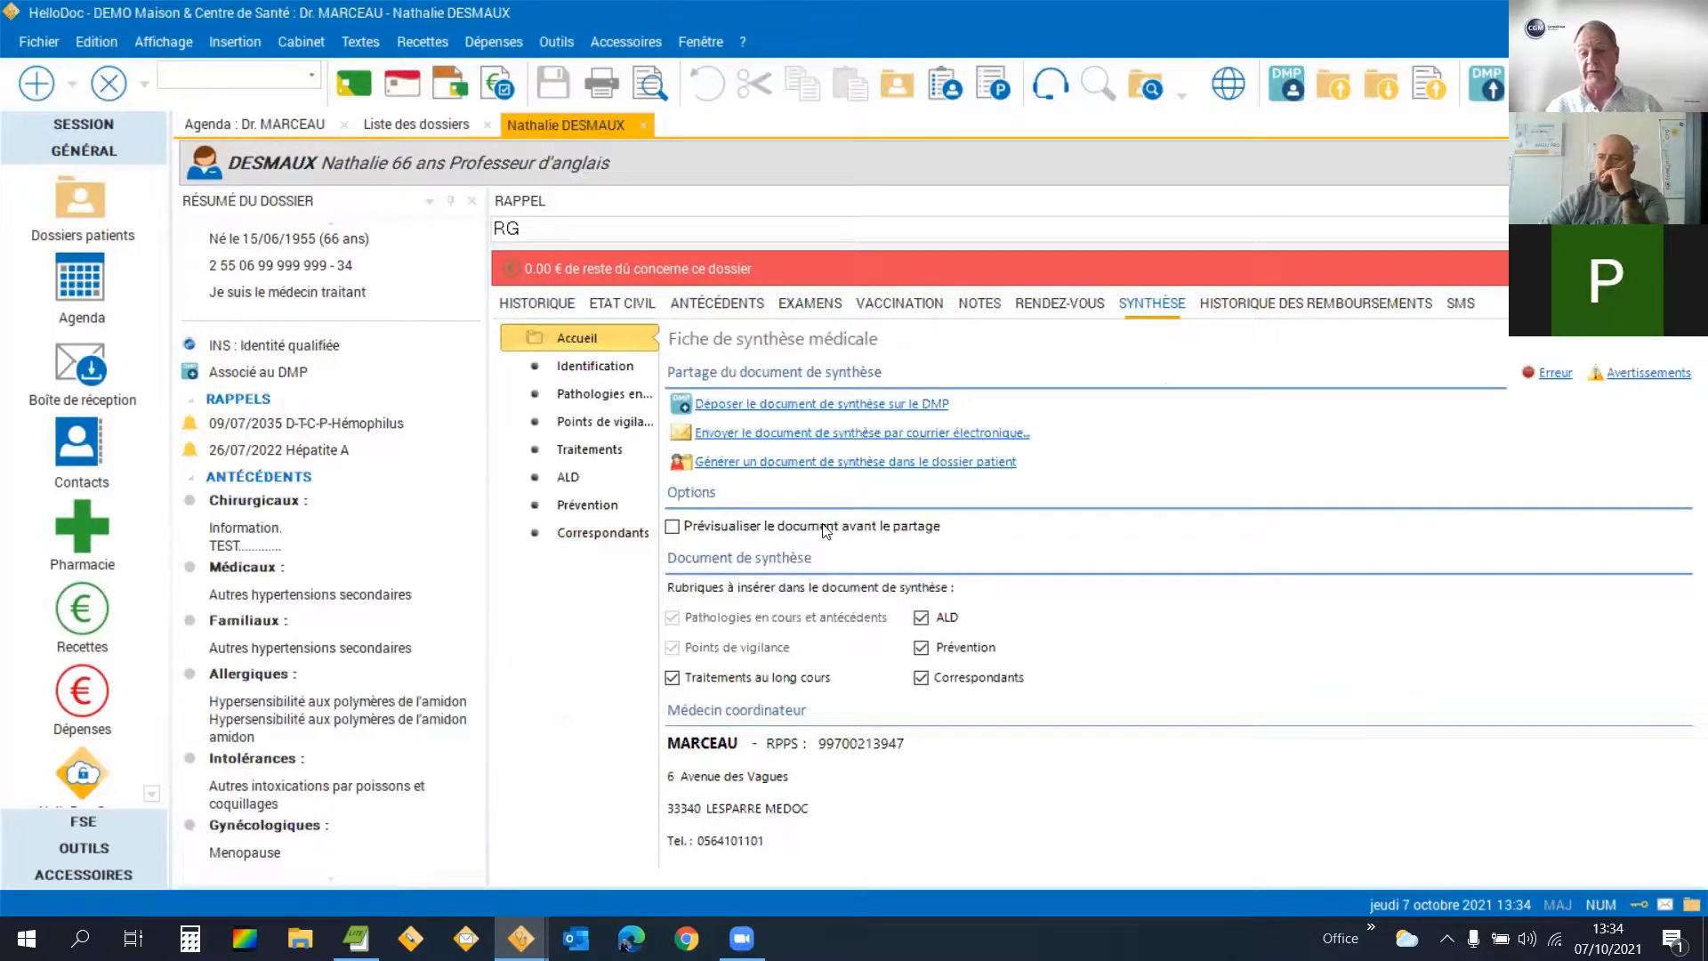
click(817, 467)
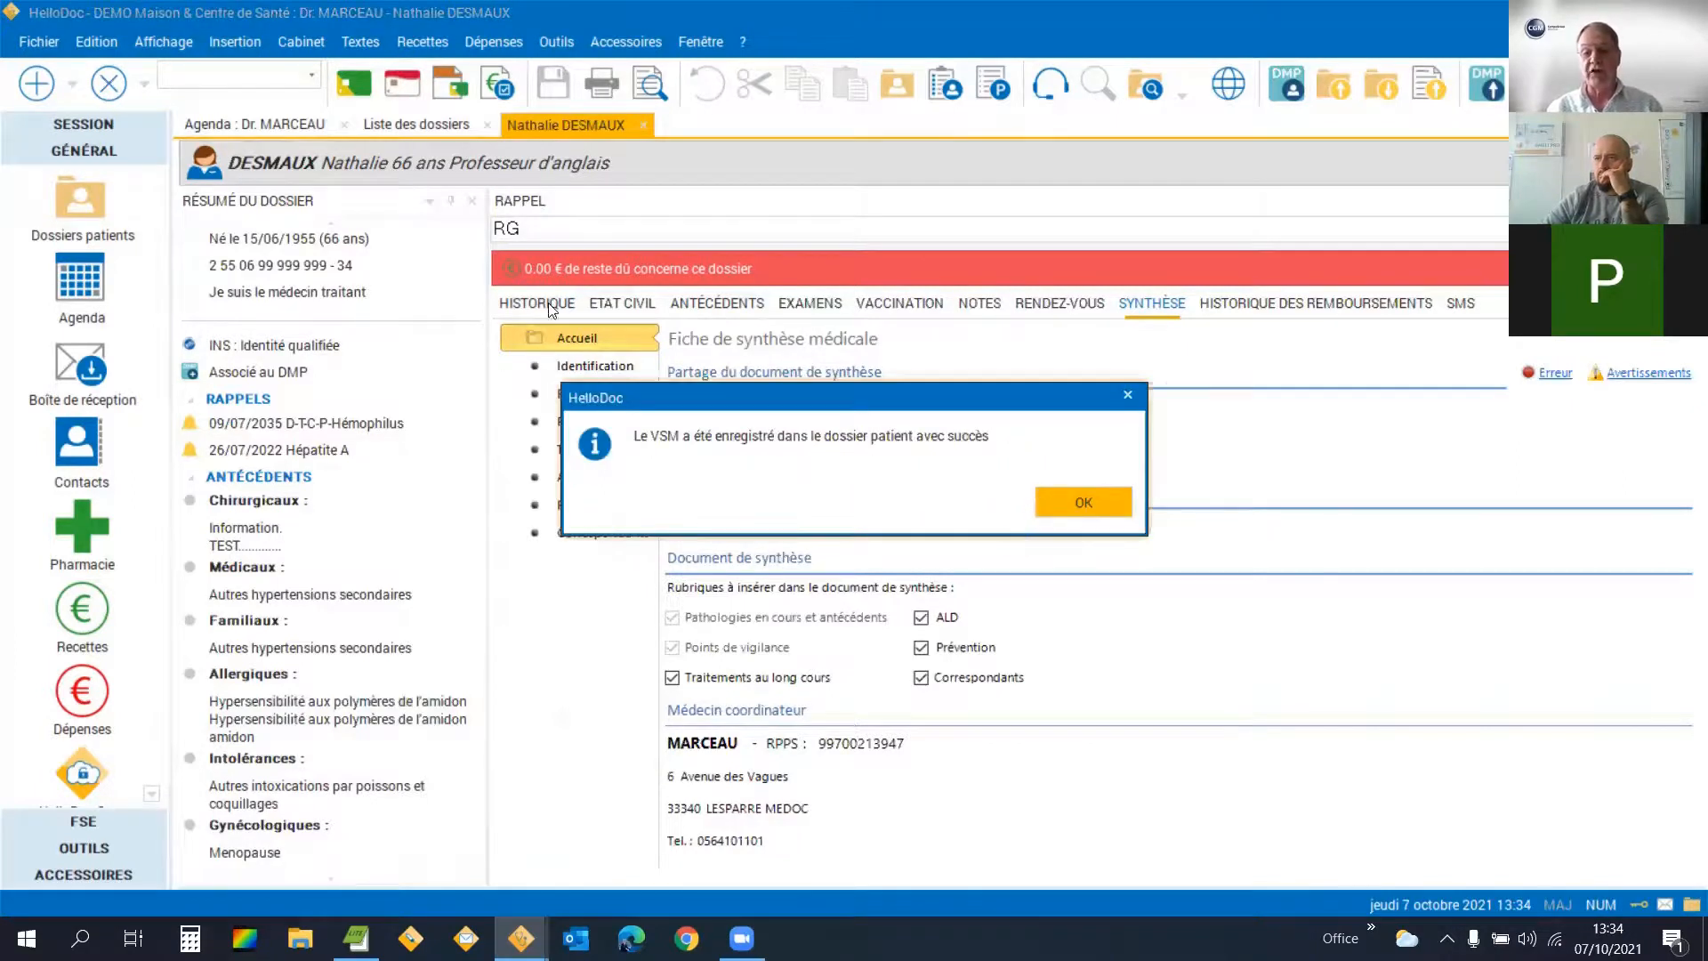
key(Return)
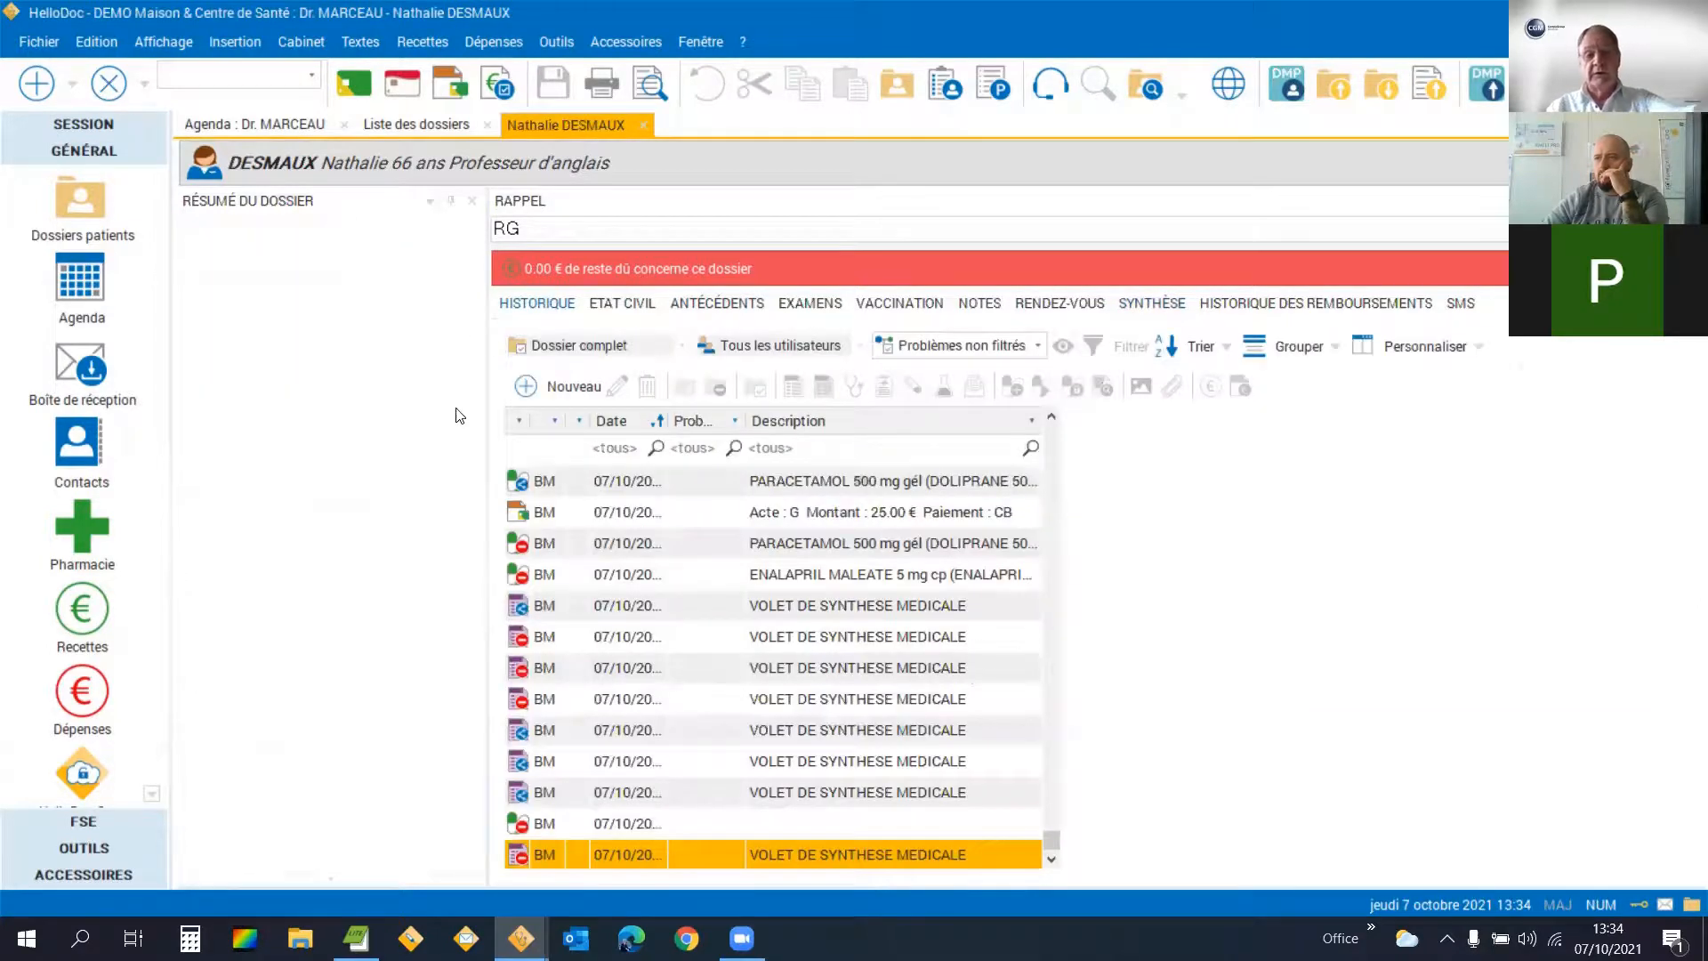
Examine the surgical antecedents and the allergies and intolerances listed in the newly generated medical summary document.
scroll(432, 459, down, 4)
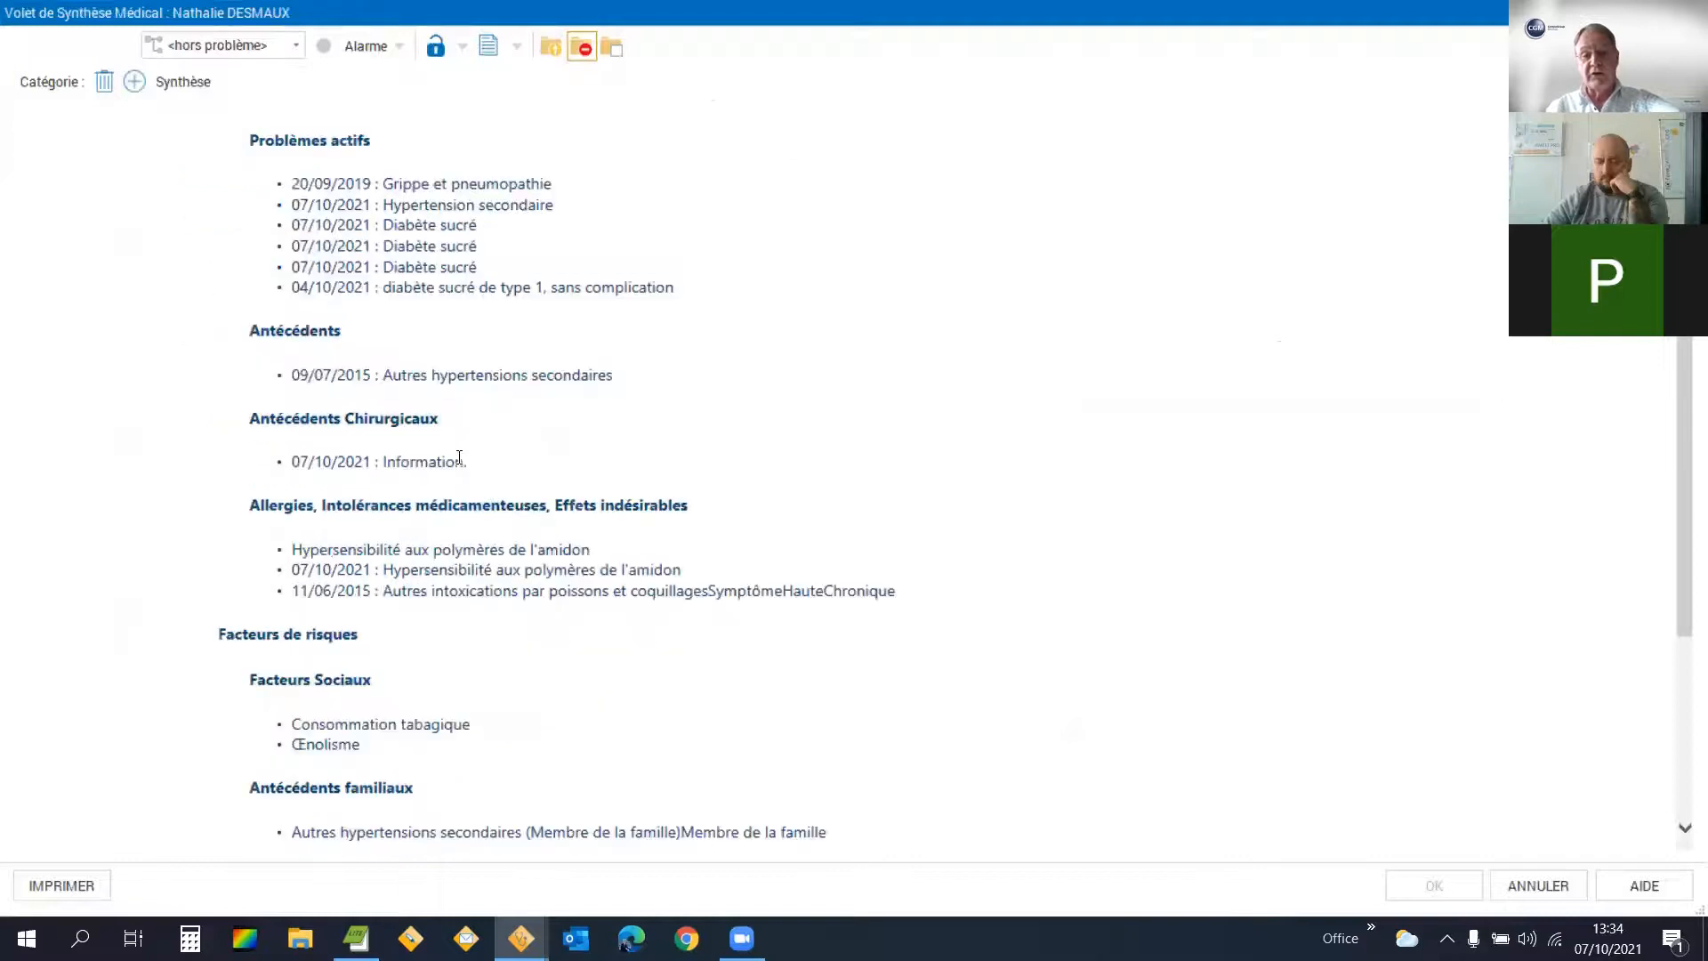
drag(464, 460, 277, 483)
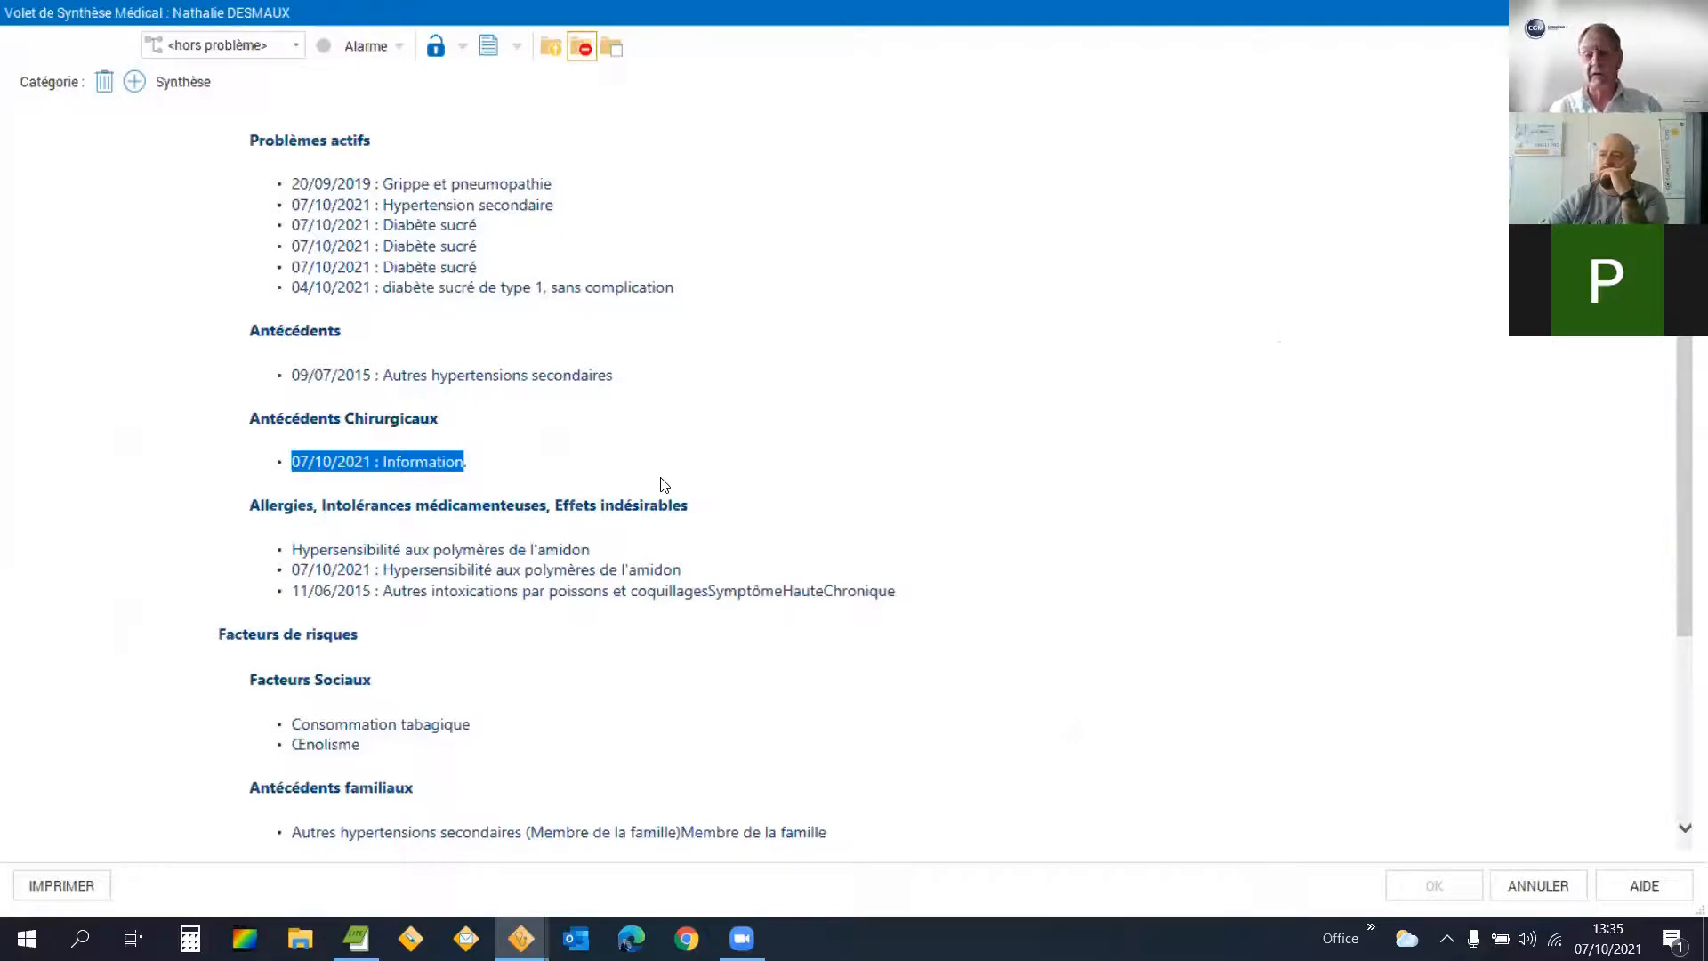
scroll(663, 498, down, 2)
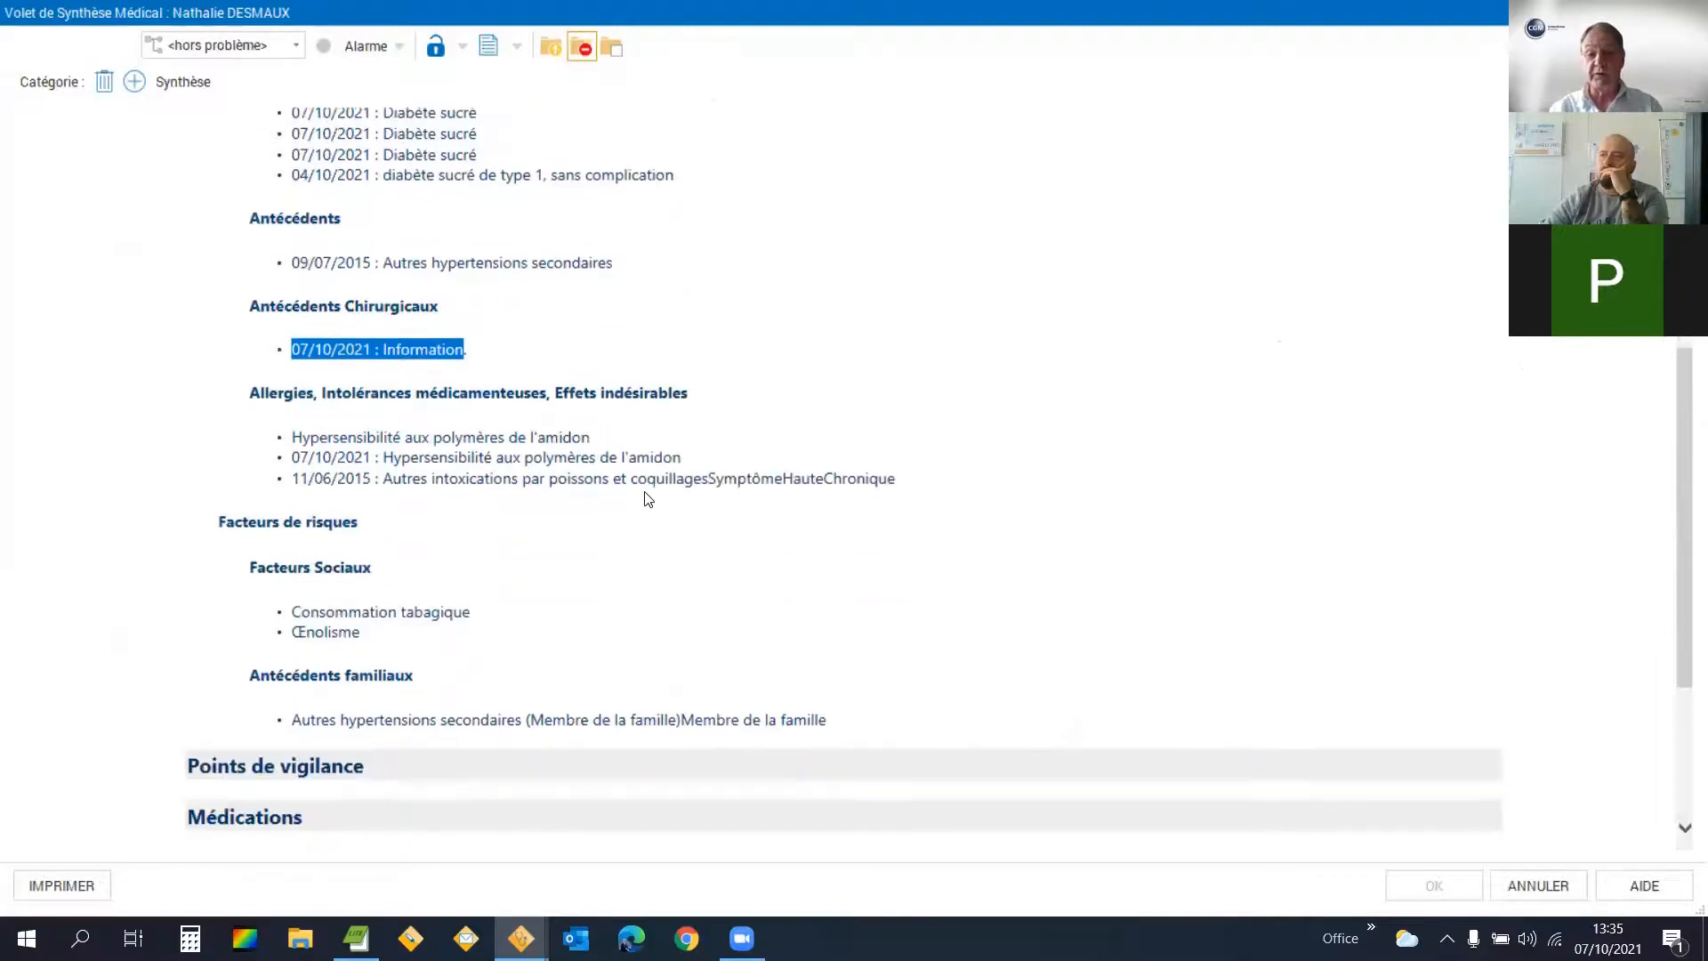
drag(896, 481, 383, 485)
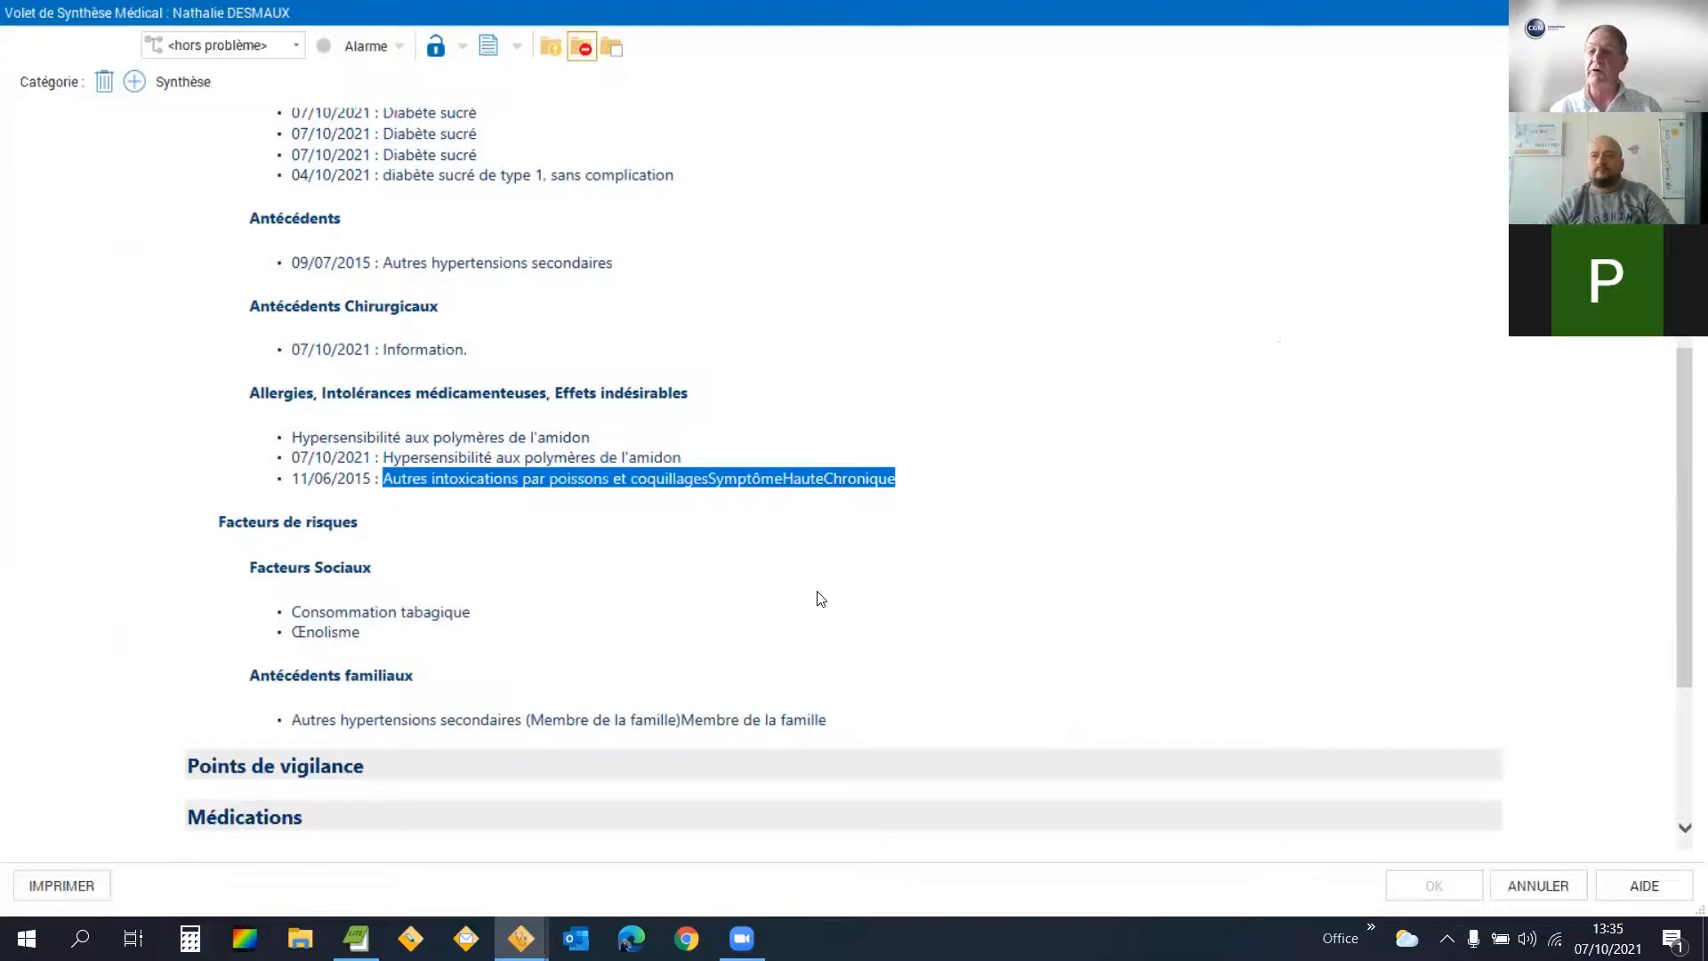
Review the active problems and antecedents in the medical summary document, and close the document.
scroll(820, 598, up, 4)
scroll(1276, 260, up, 3)
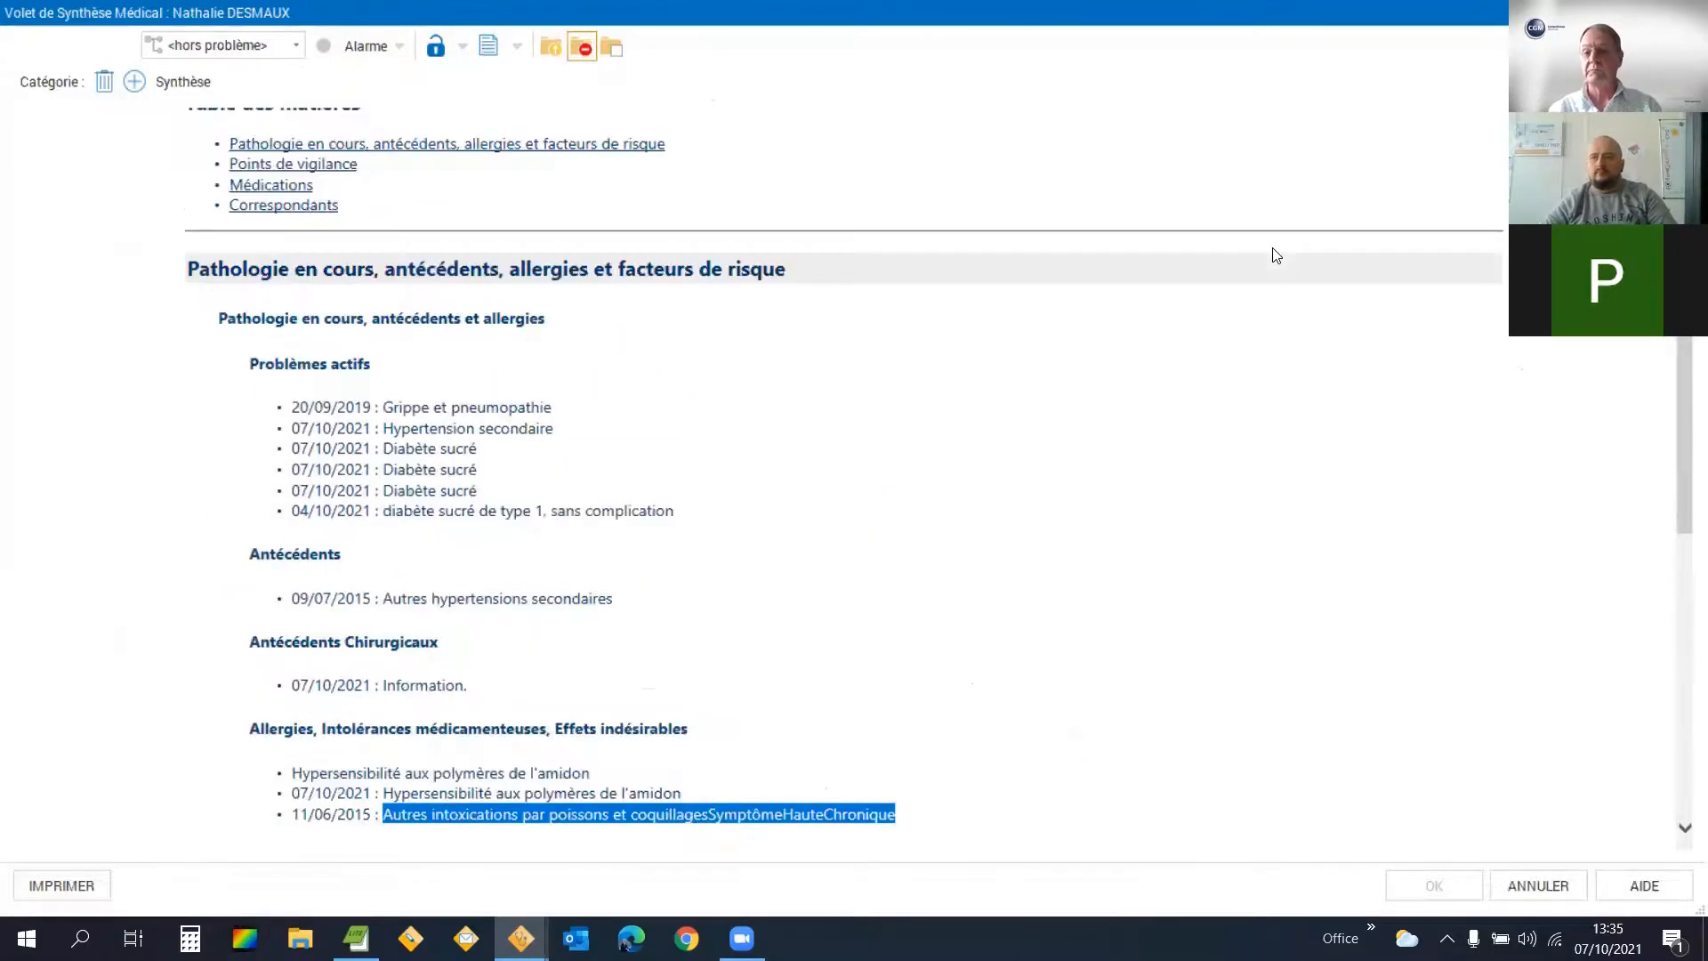
click(982, 502)
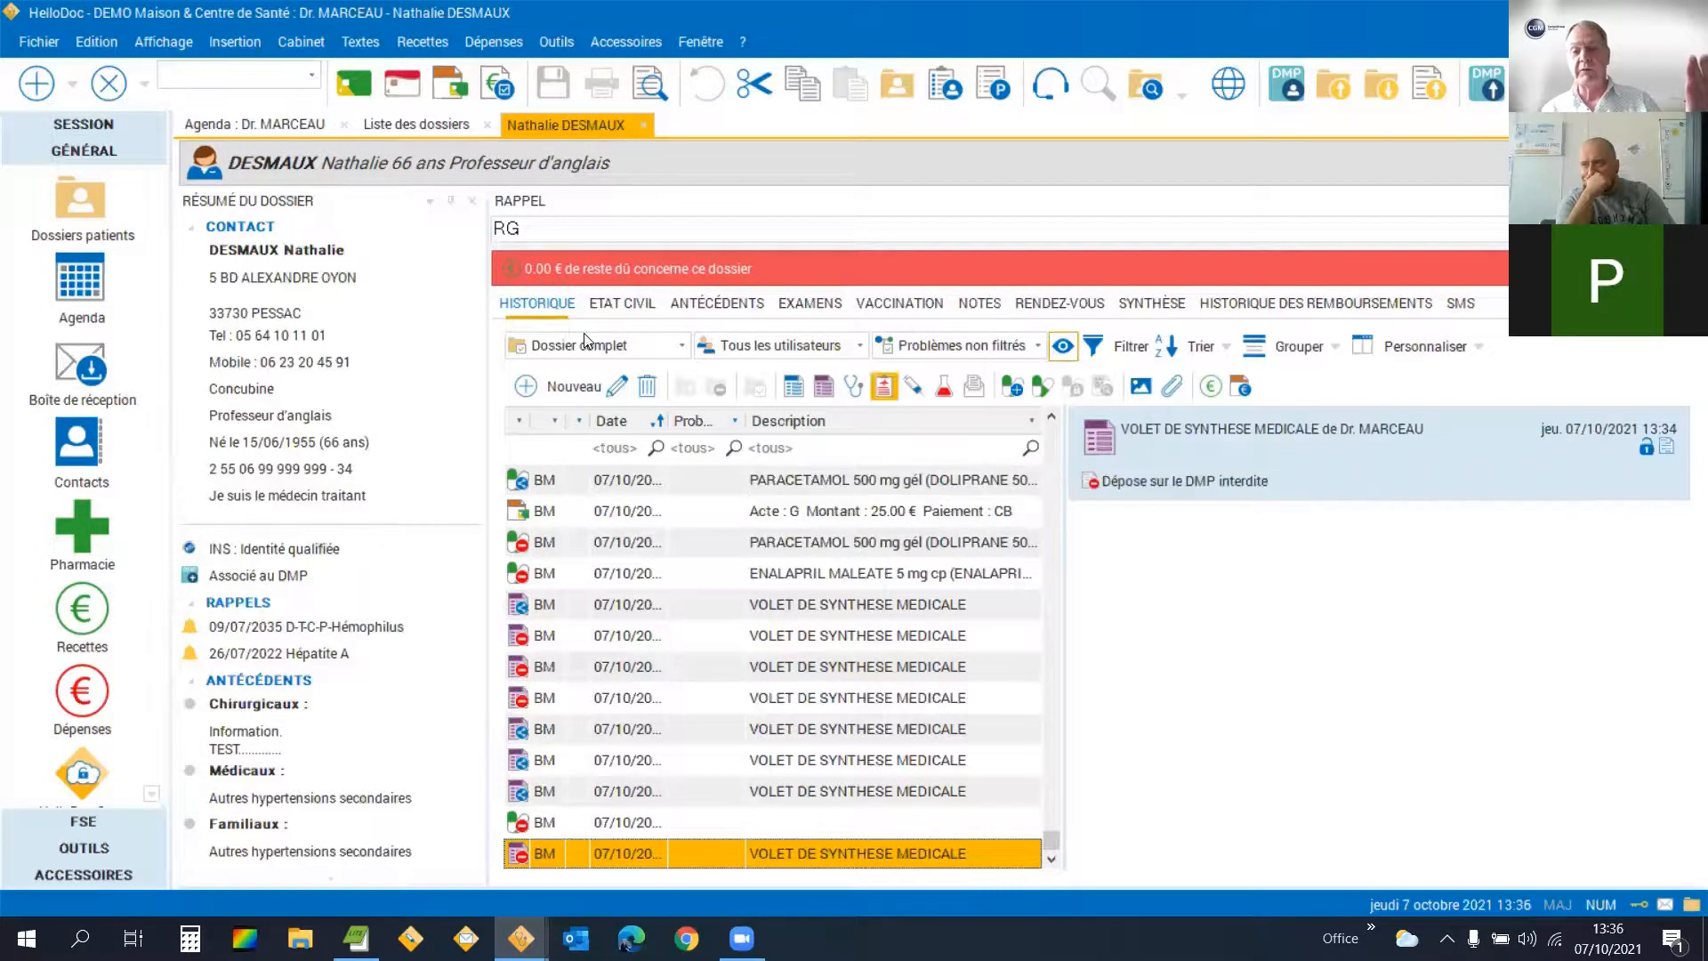
Review the full summary of the patient's antecedents, from allergies and pathologies through lifestyle habits to current treatments.
click(717, 302)
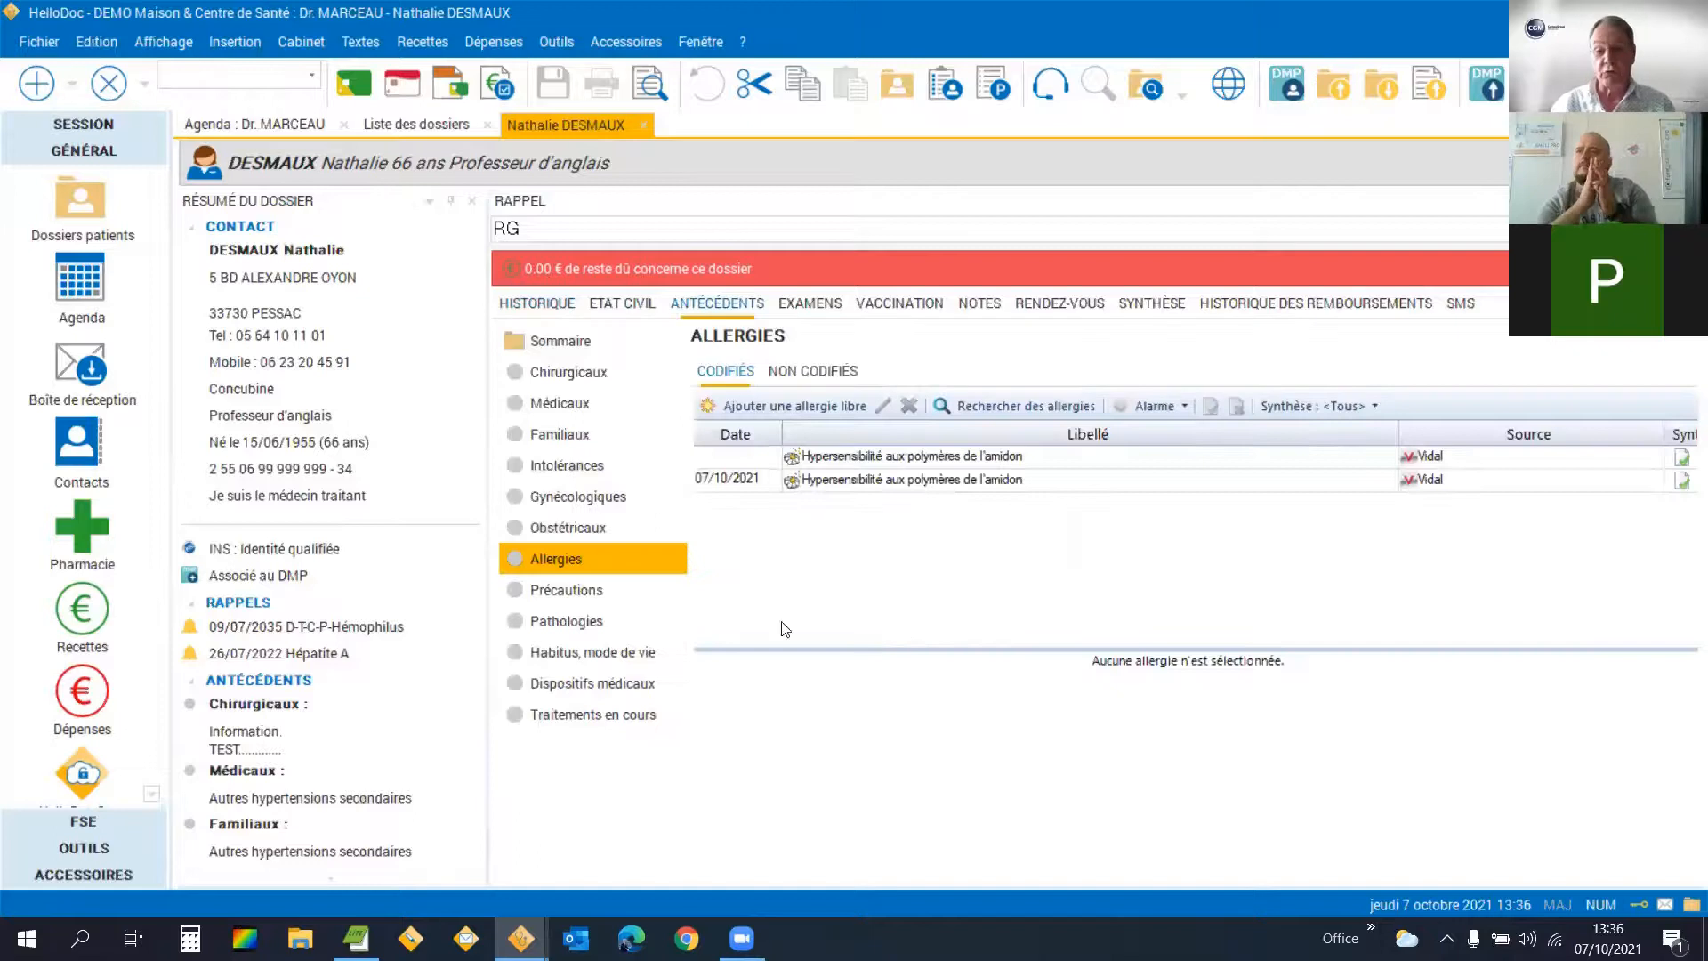
click(583, 338)
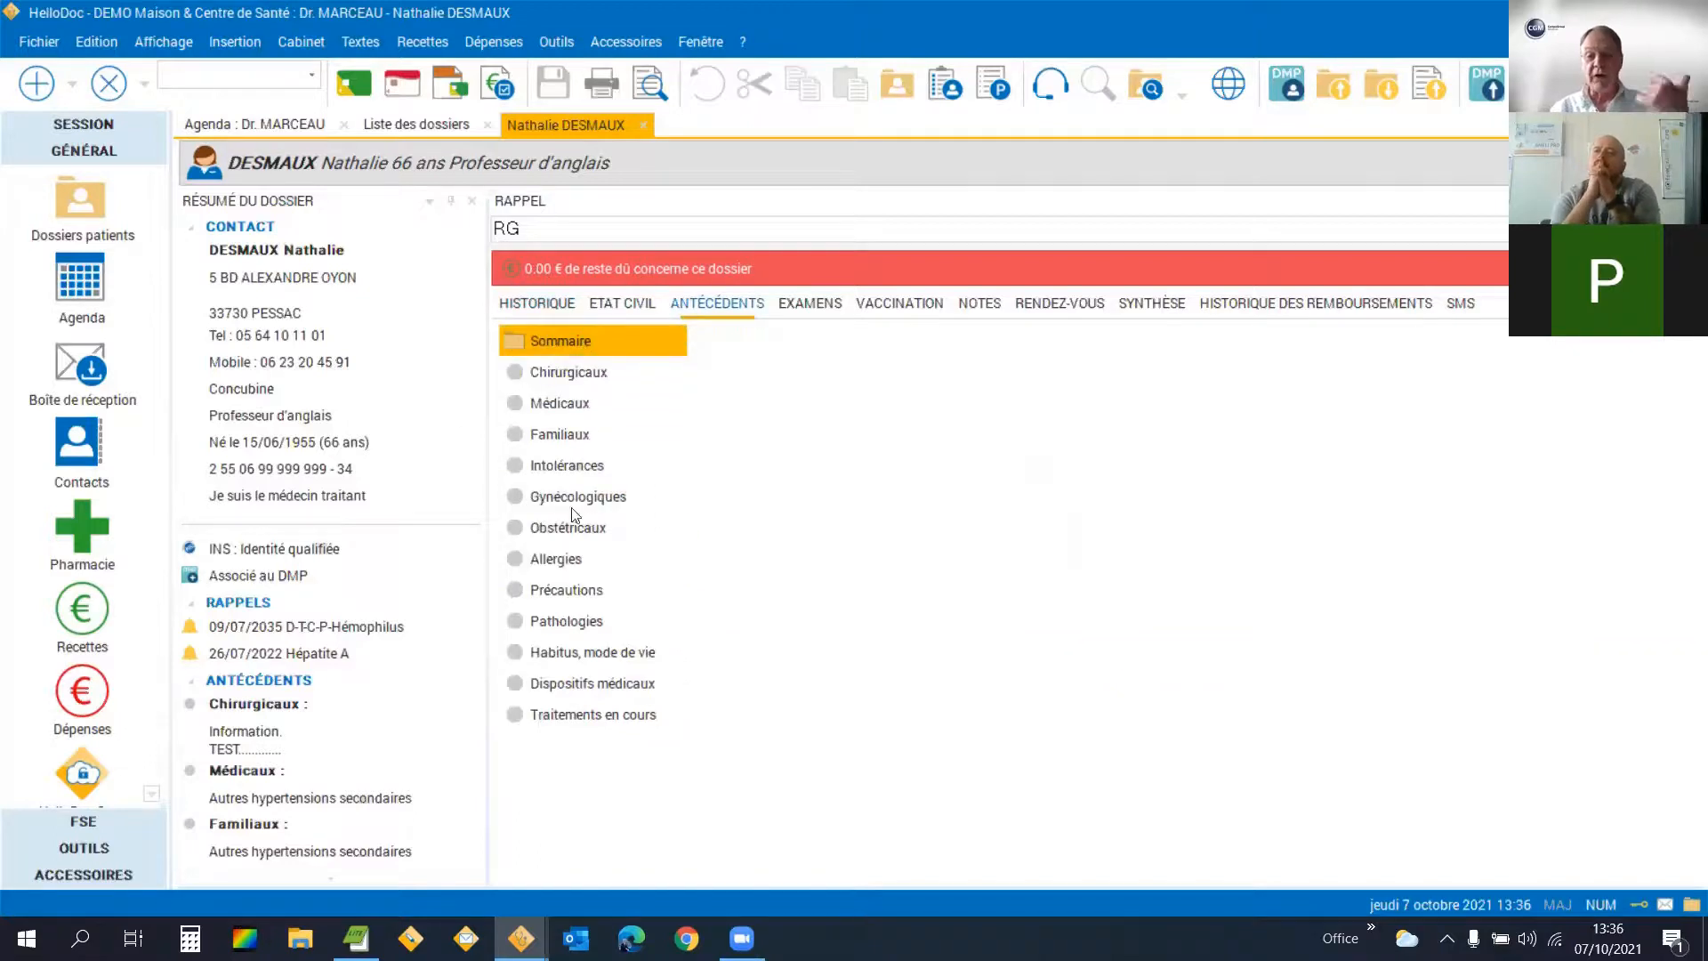
scroll(996, 596, down, 3)
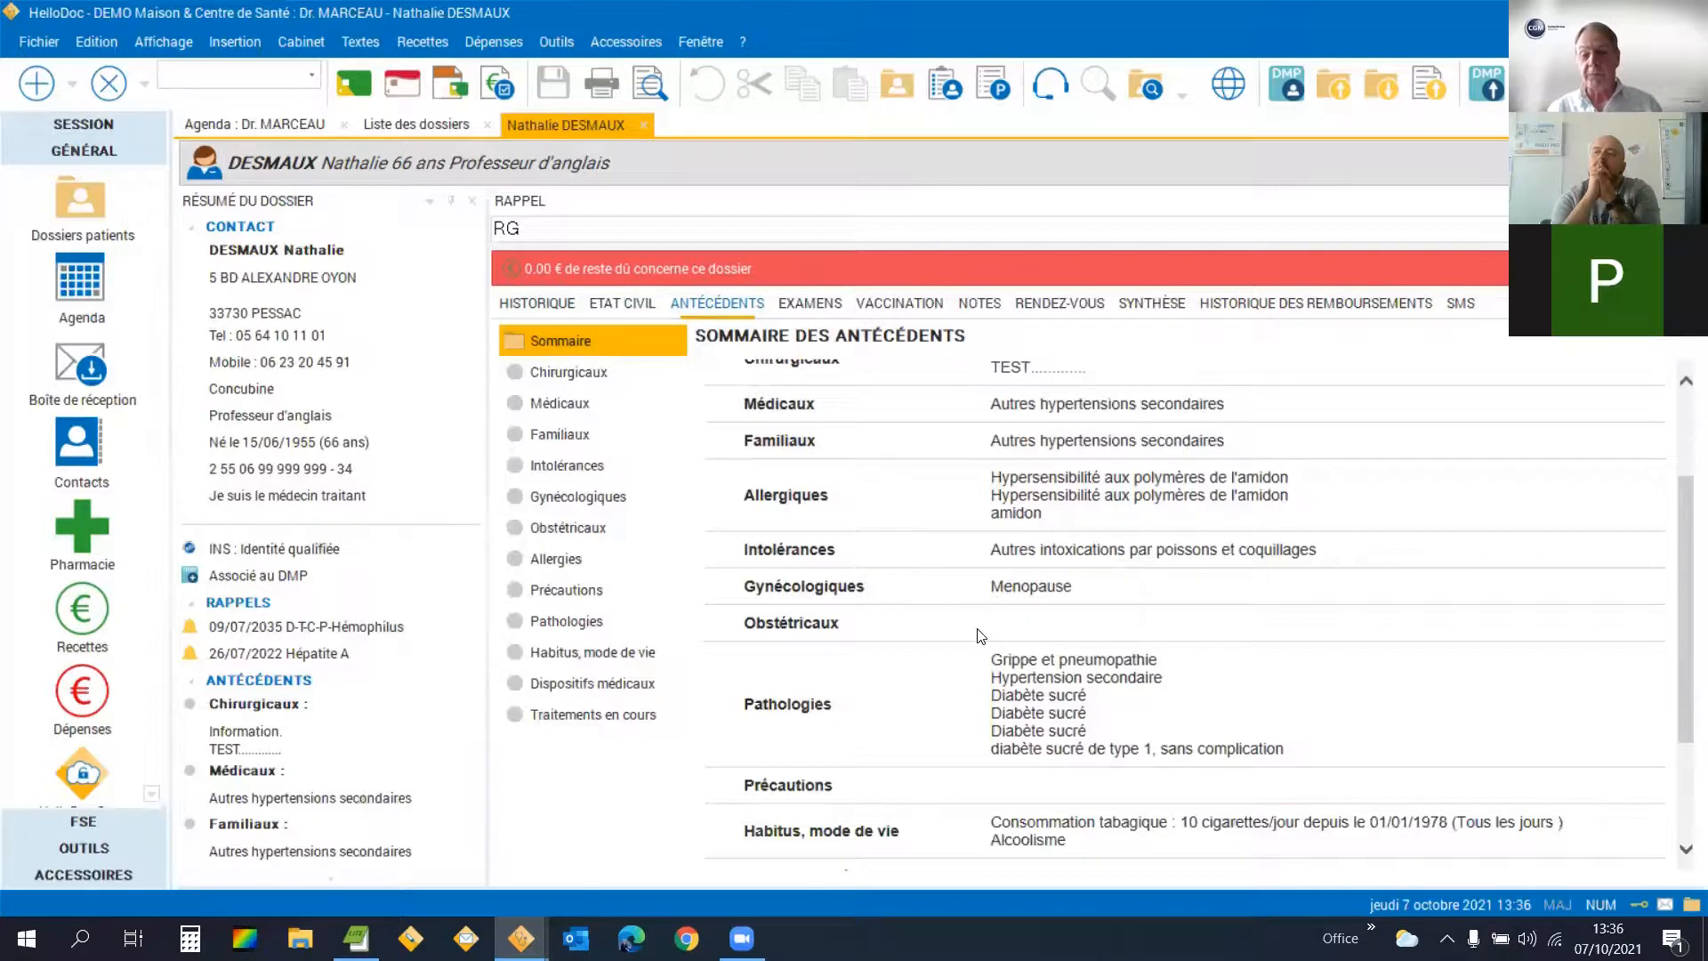
scroll(980, 635, down, 3)
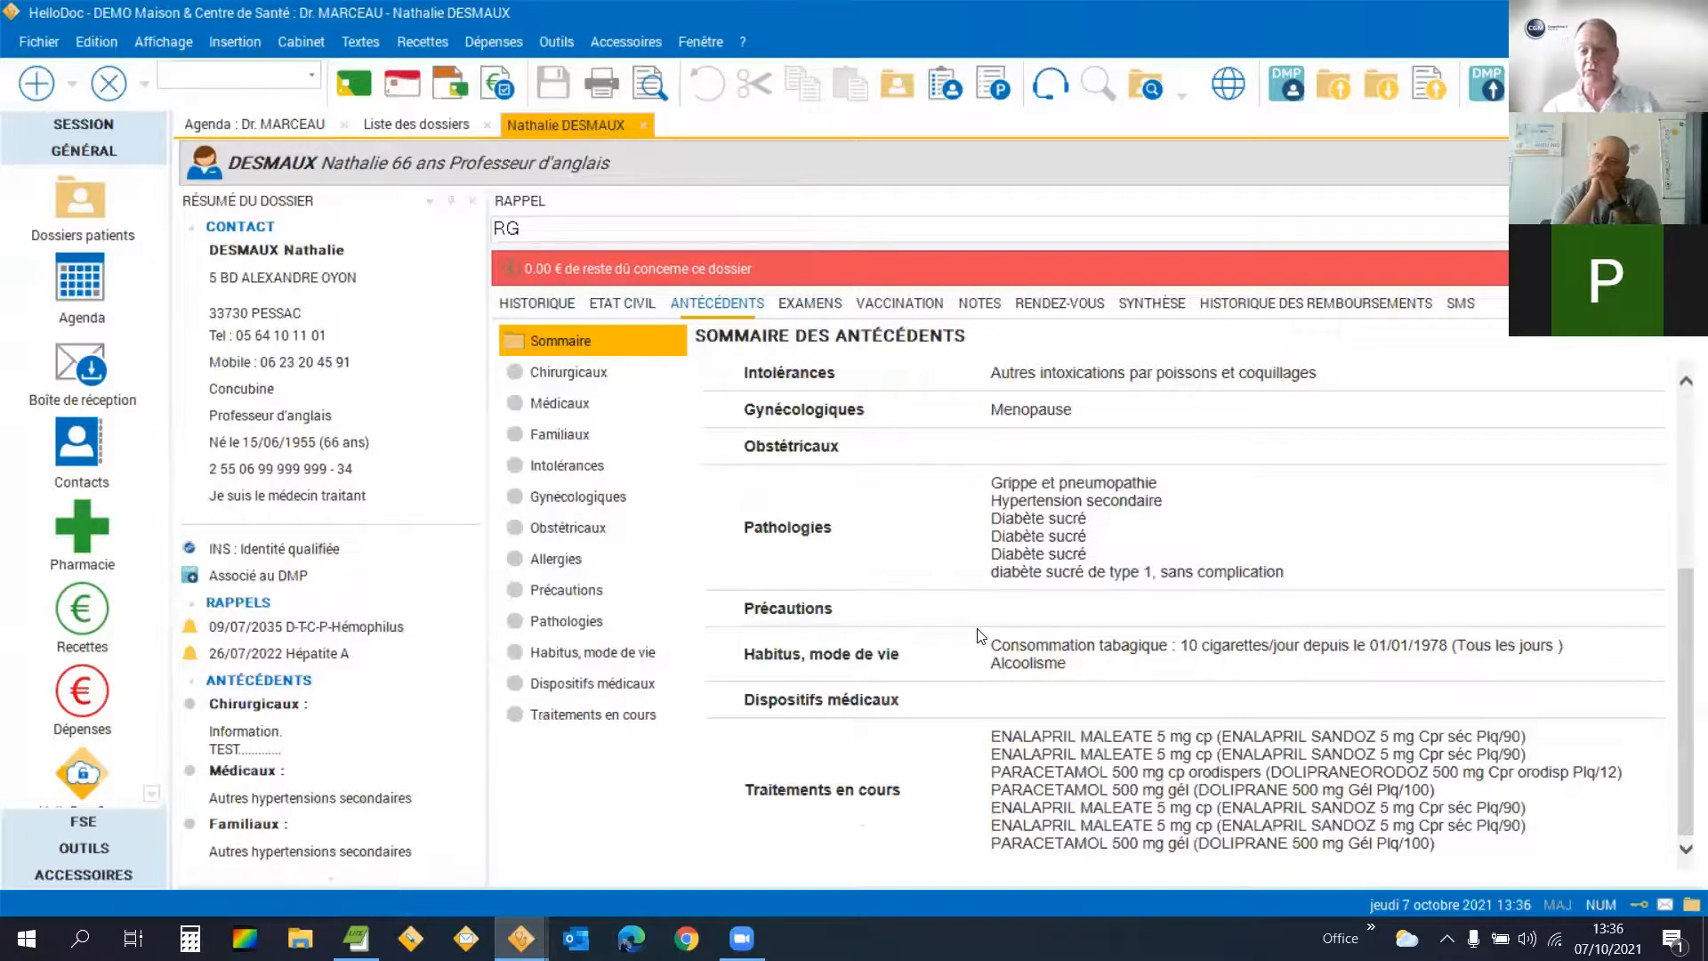
scroll(981, 635, up, 1)
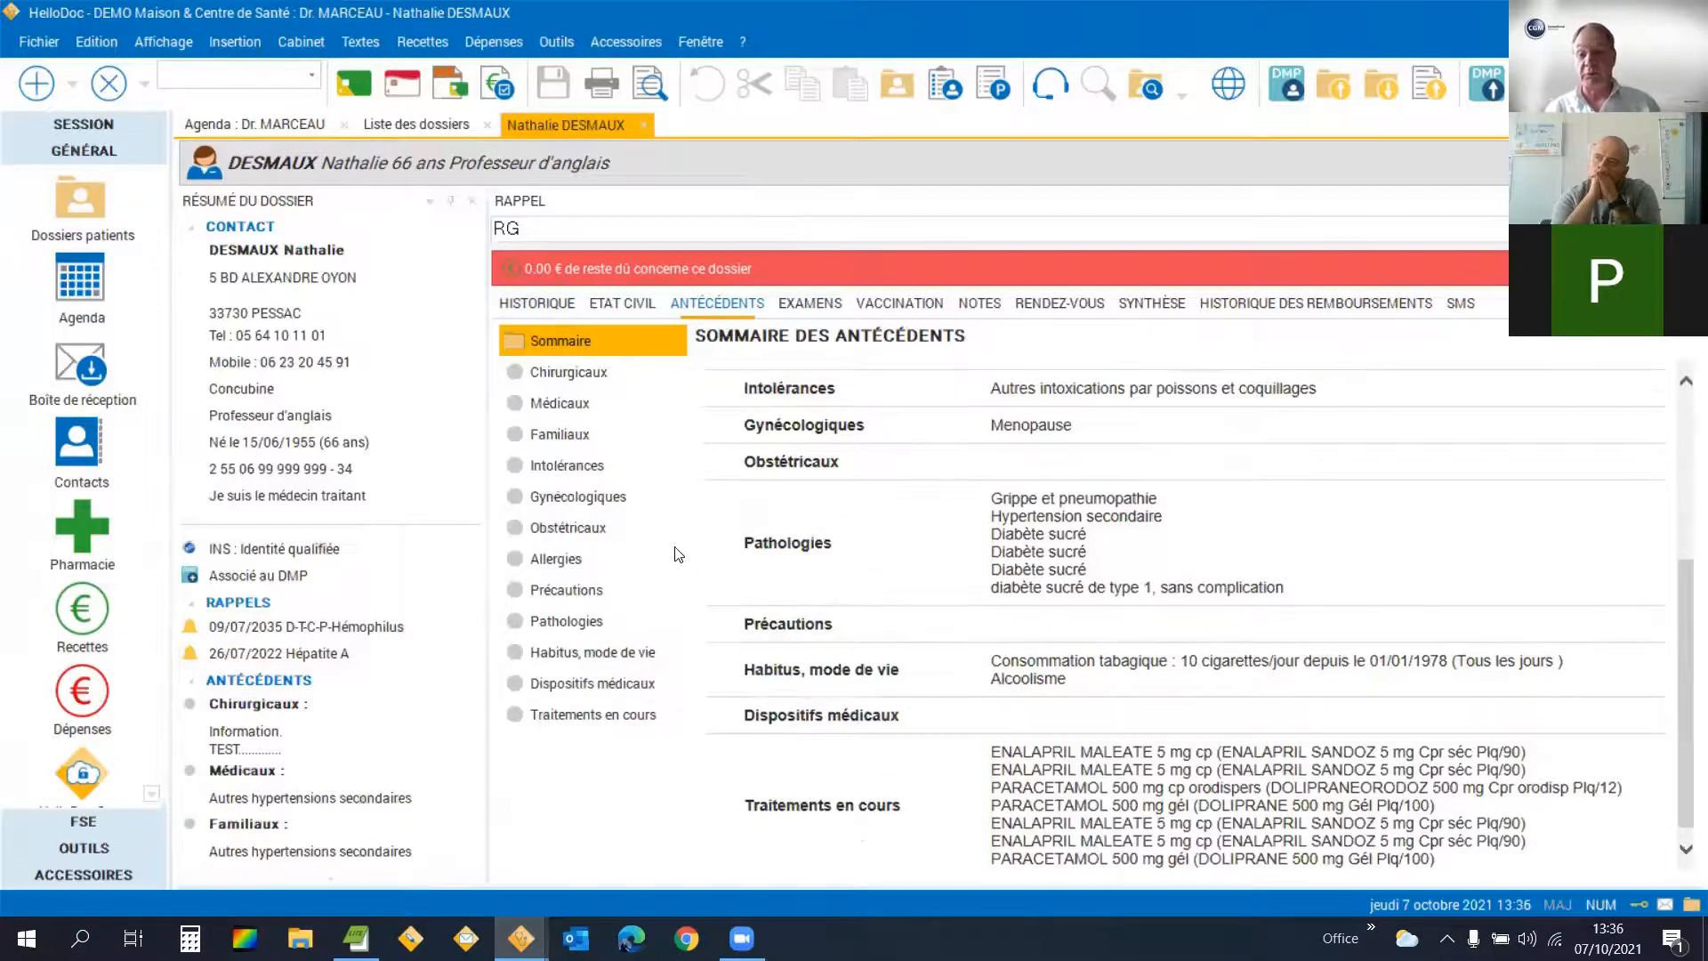
Start a new observation from the patient's history, examine the CIM10 codes matching "diabete", and close the observation without saving it.
click(557, 309)
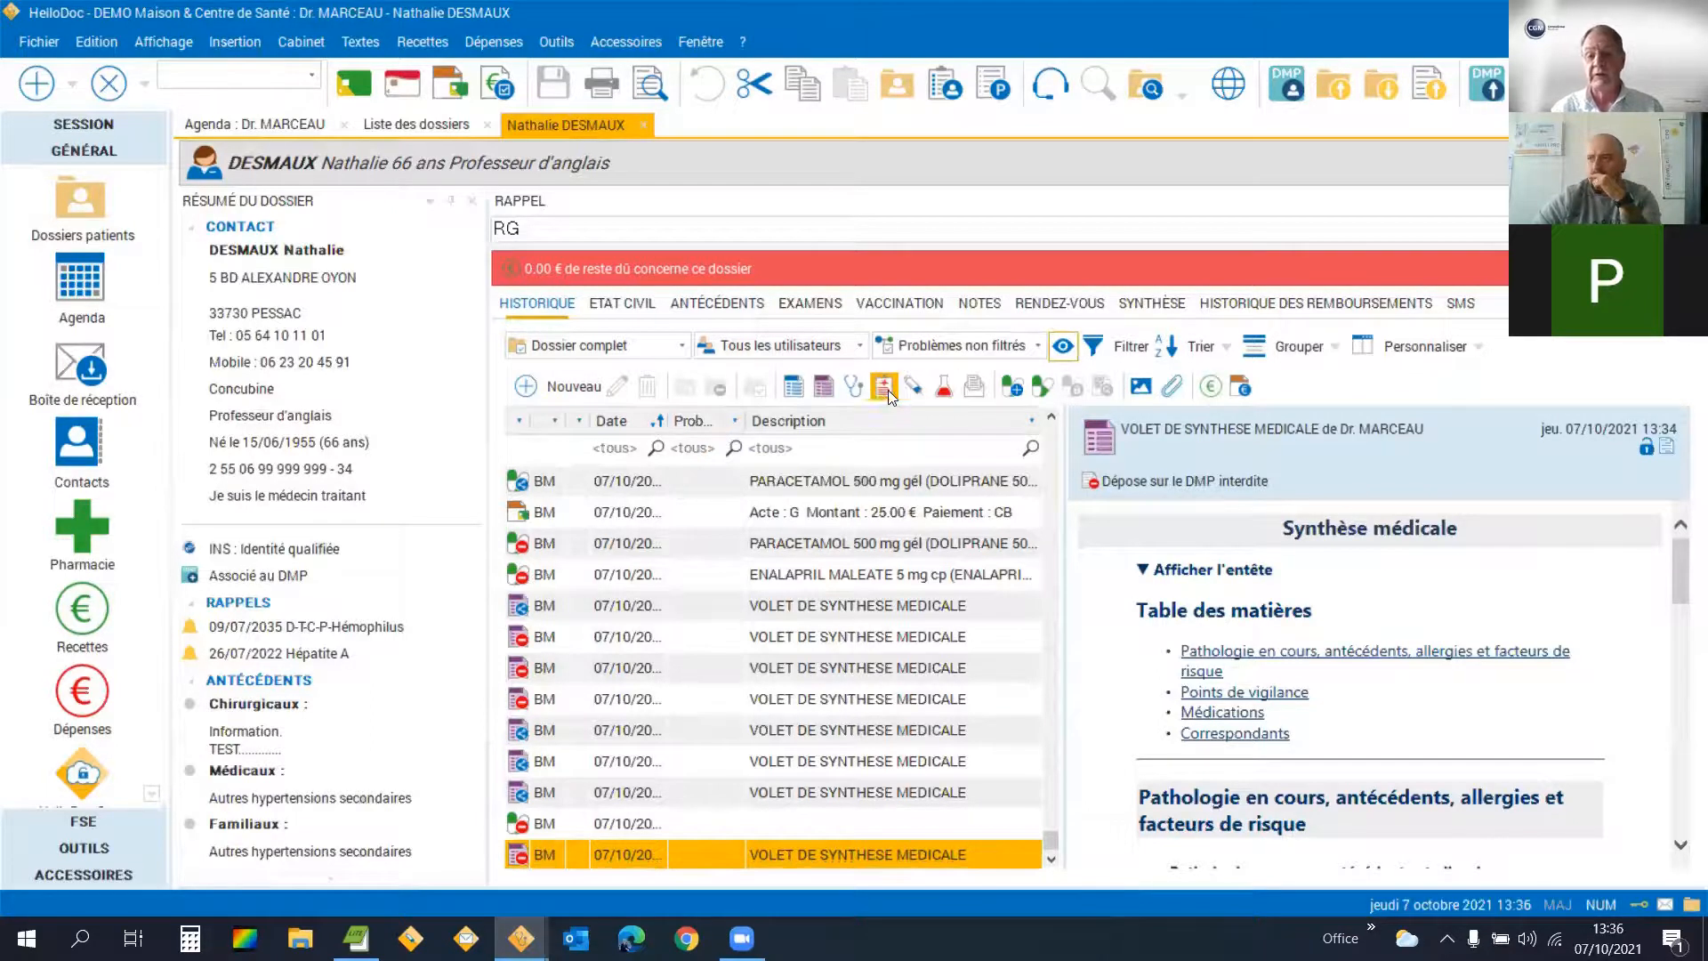
click(853, 386)
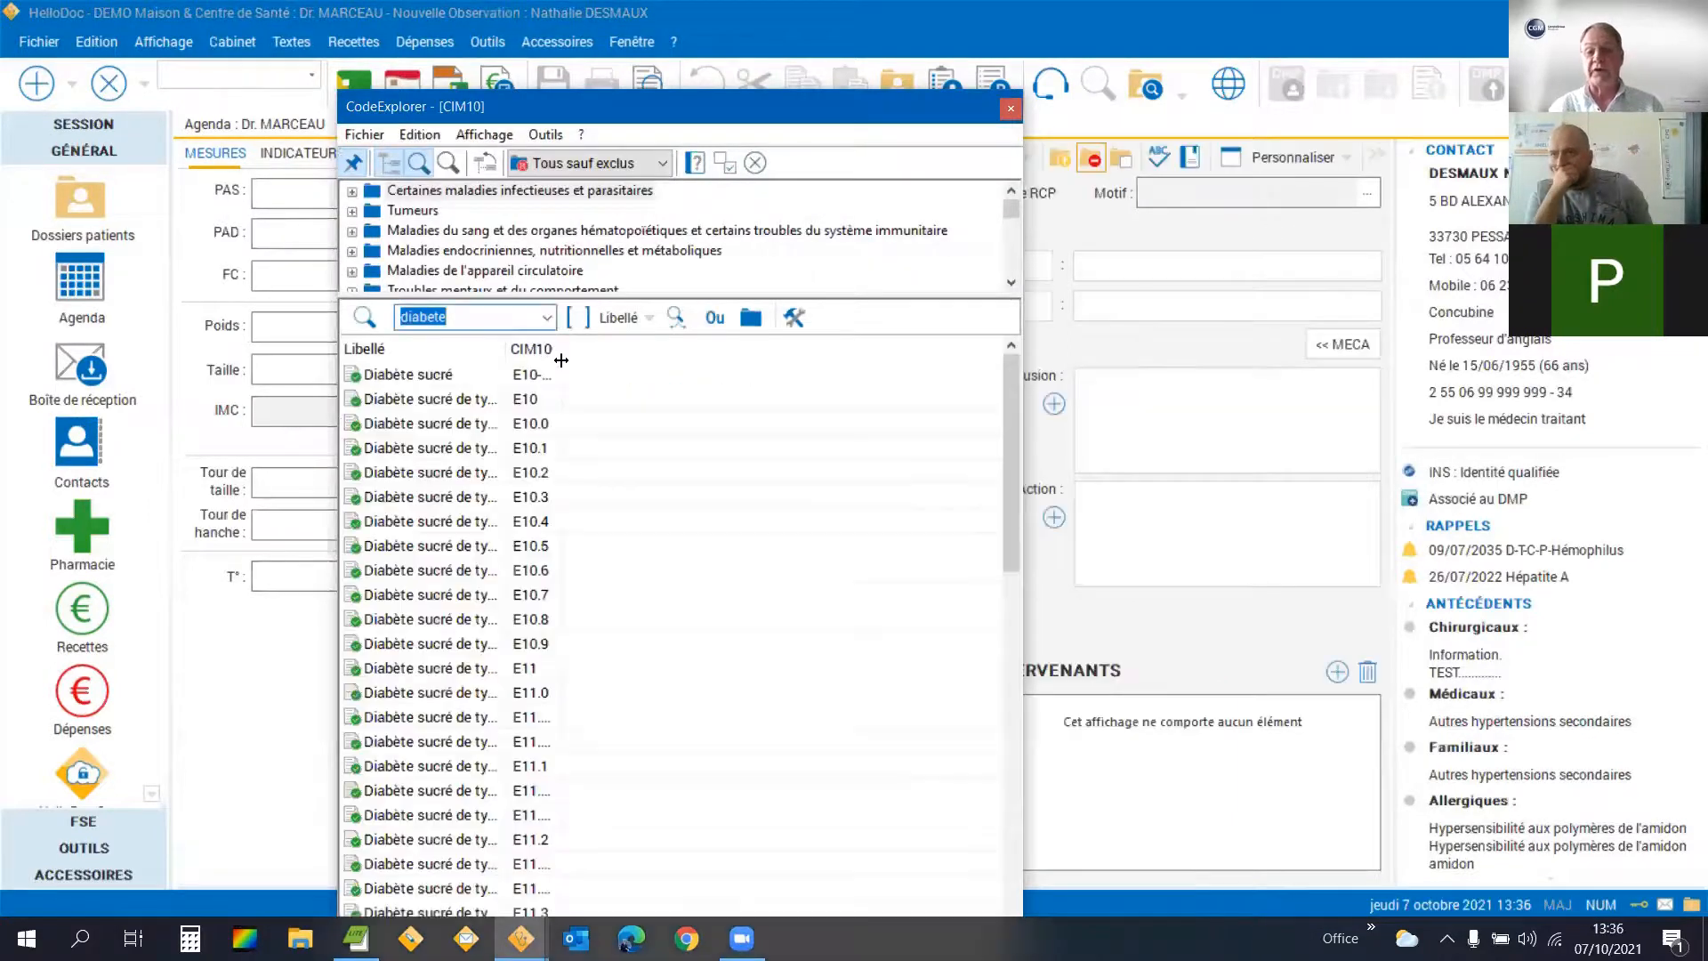
drag(561, 350, 671, 348)
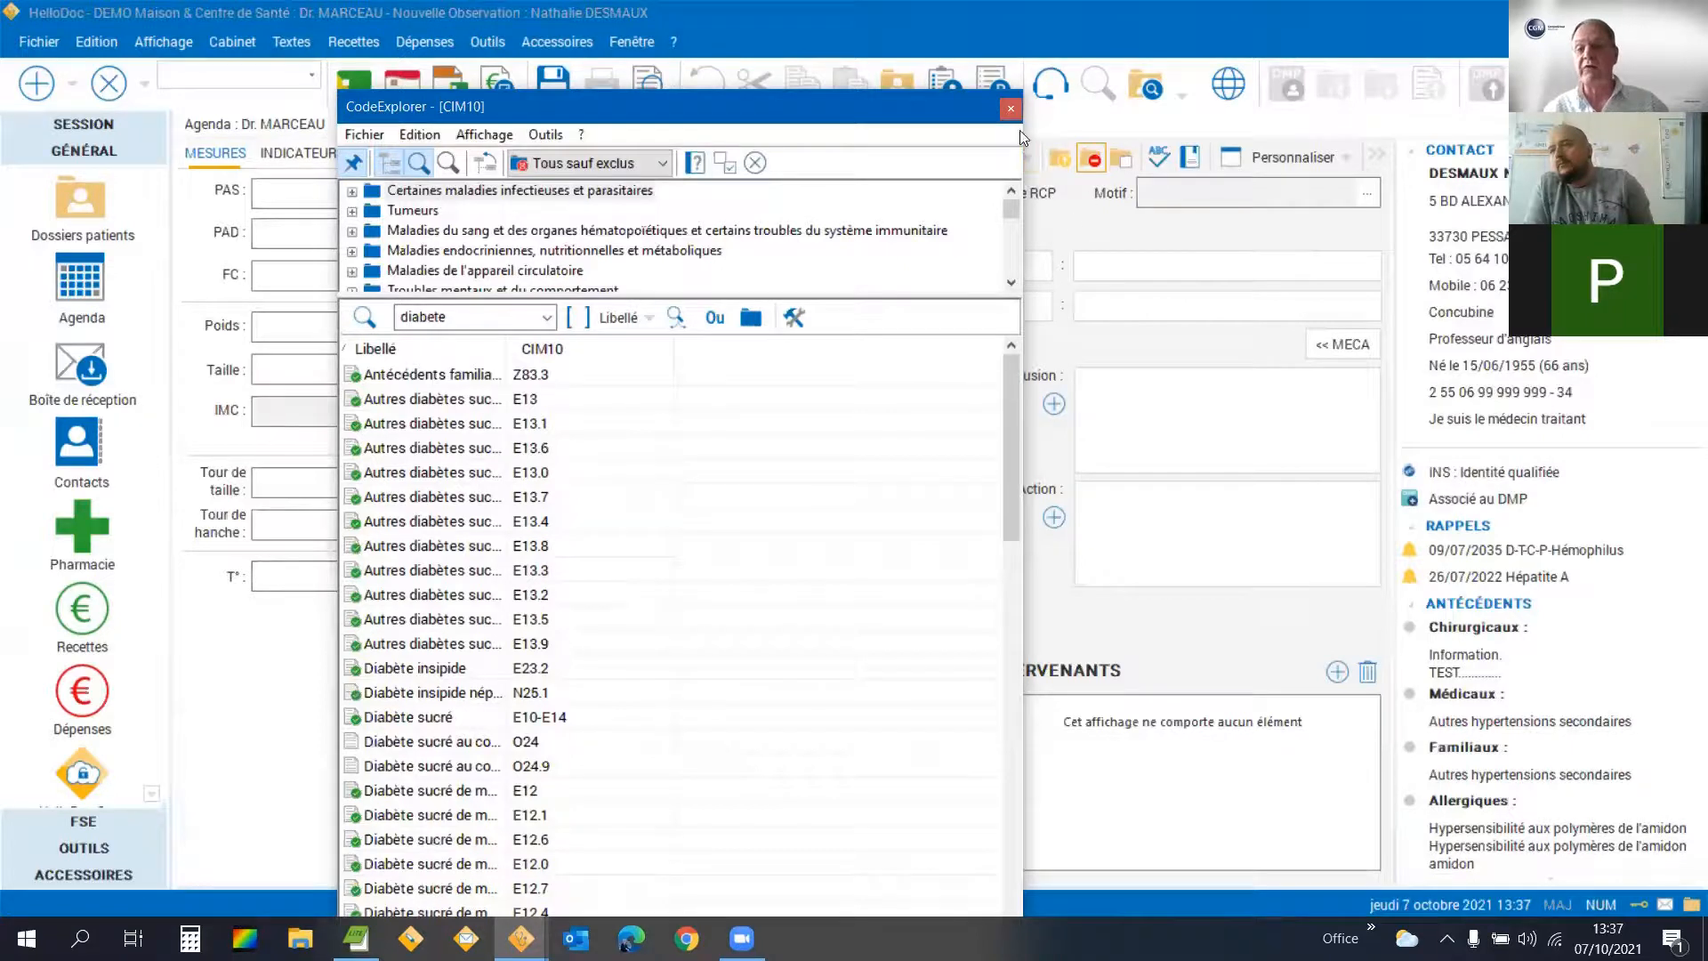
click(1011, 109)
click(695, 388)
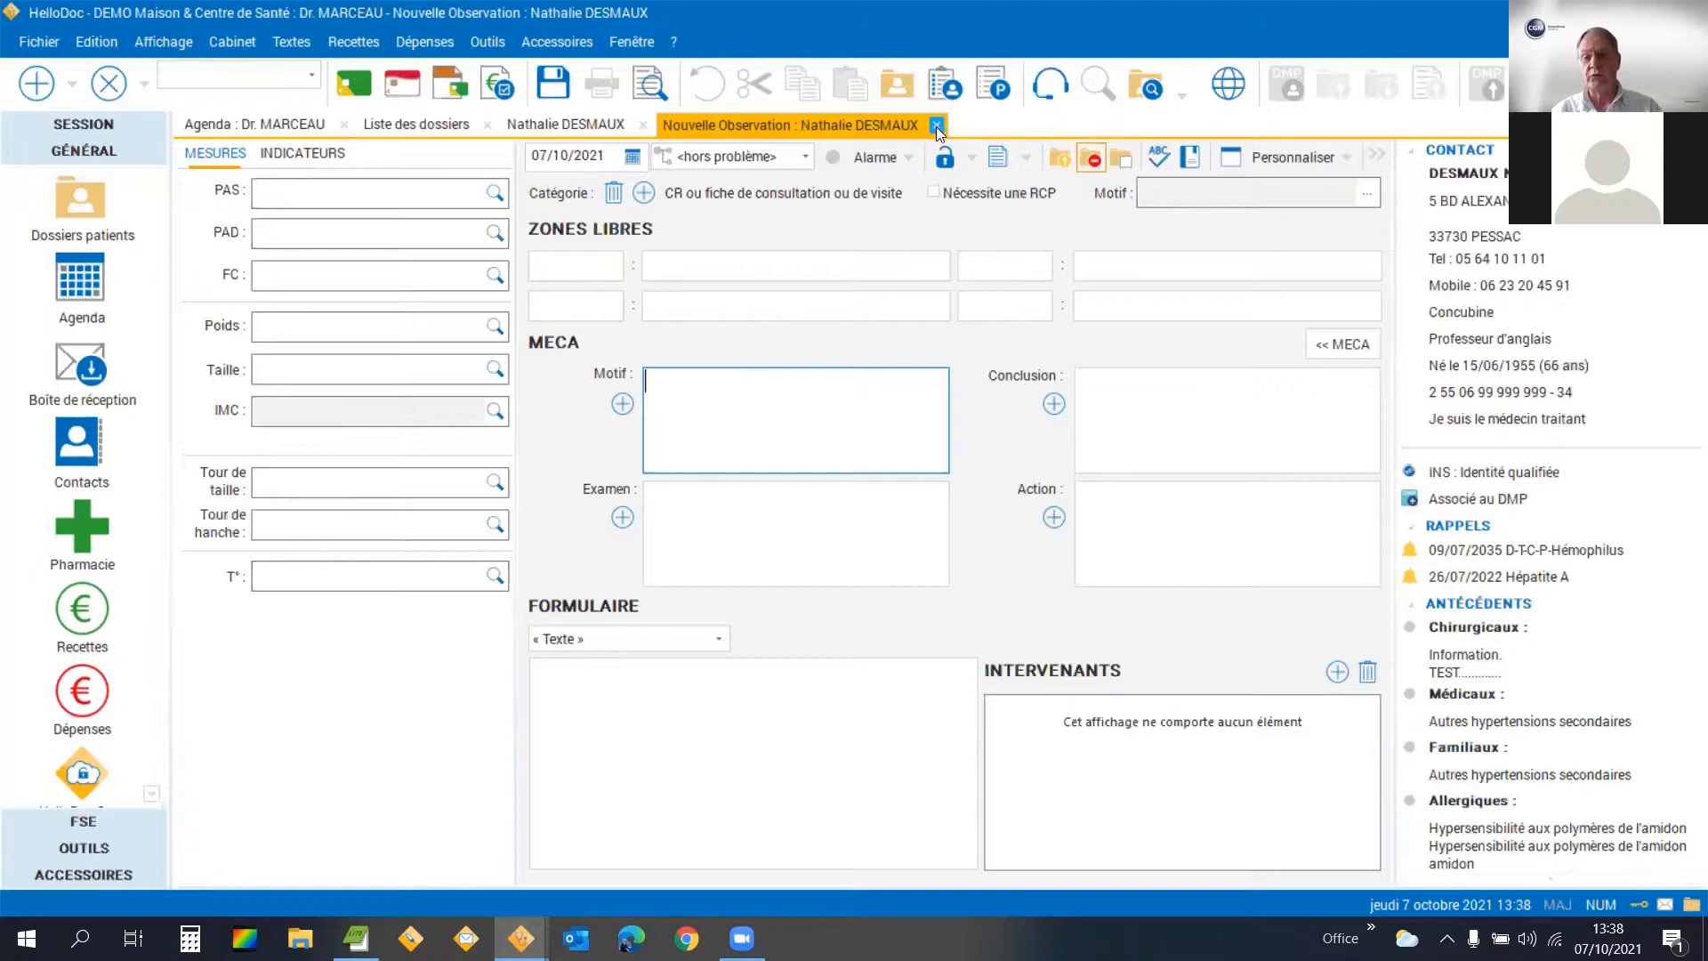
click(936, 164)
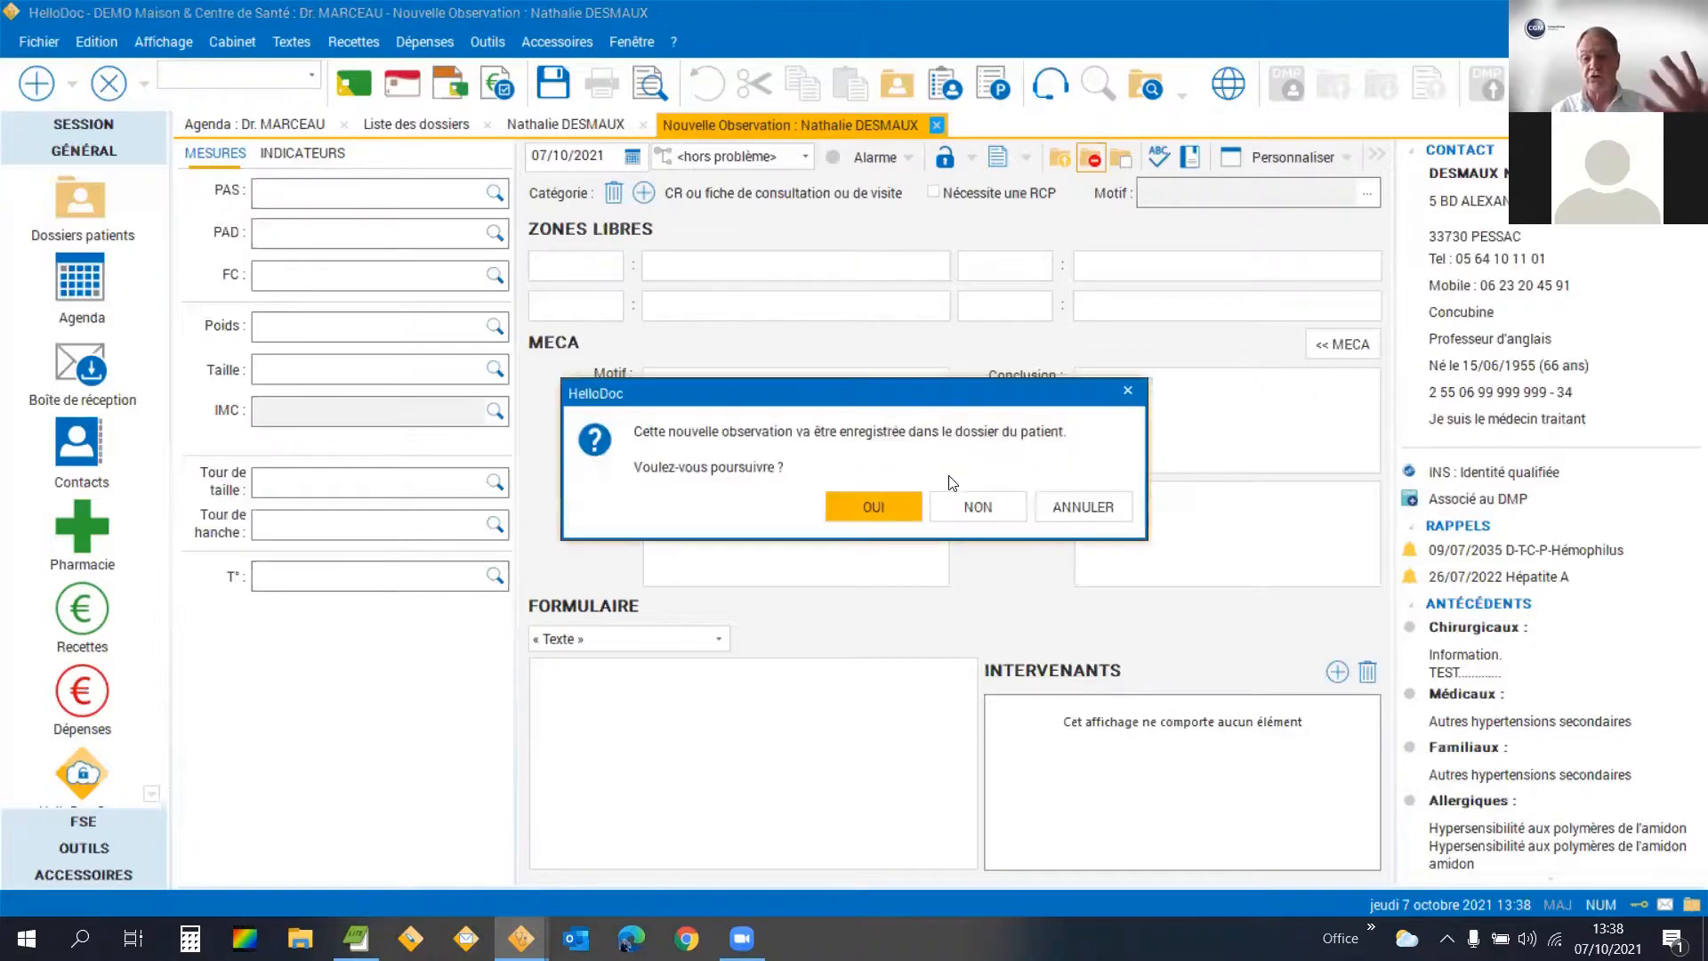
click(988, 510)
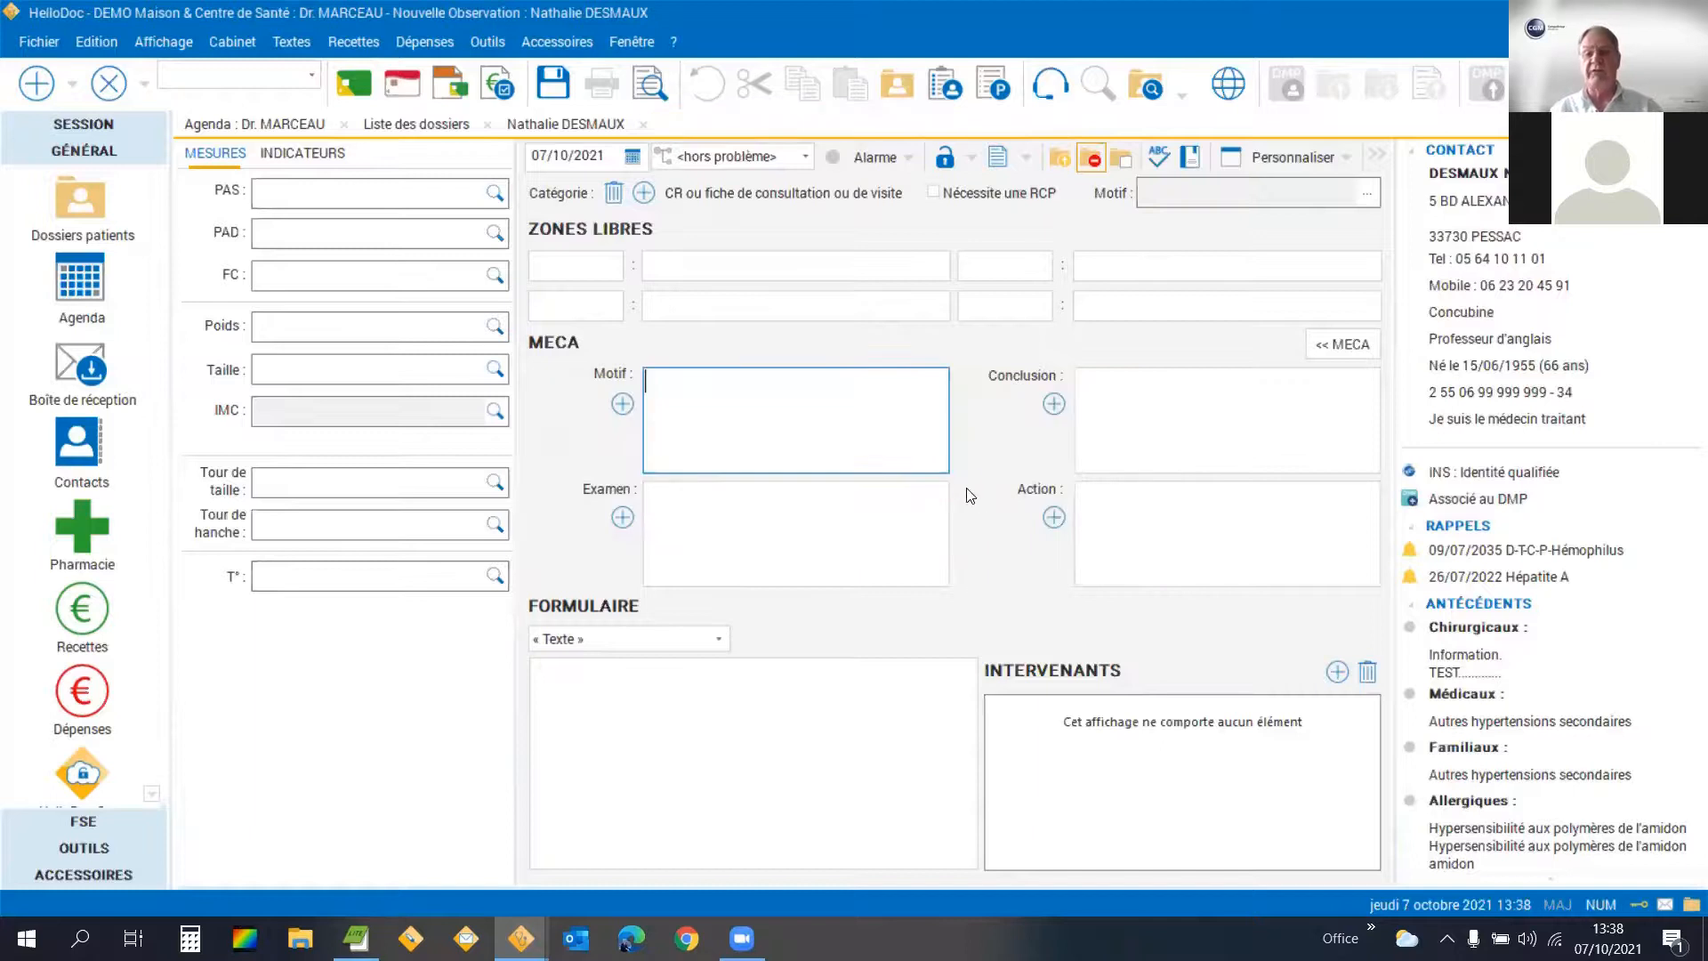